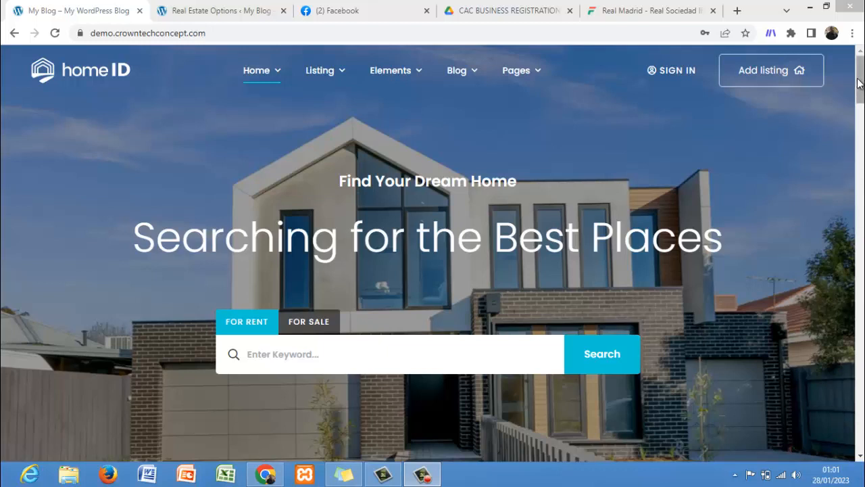
# Step: Scroll through the real estate site's homepage to review its listings and sections
pyautogui.moveTo(859, 83); pyautogui.dragTo(862, 99)
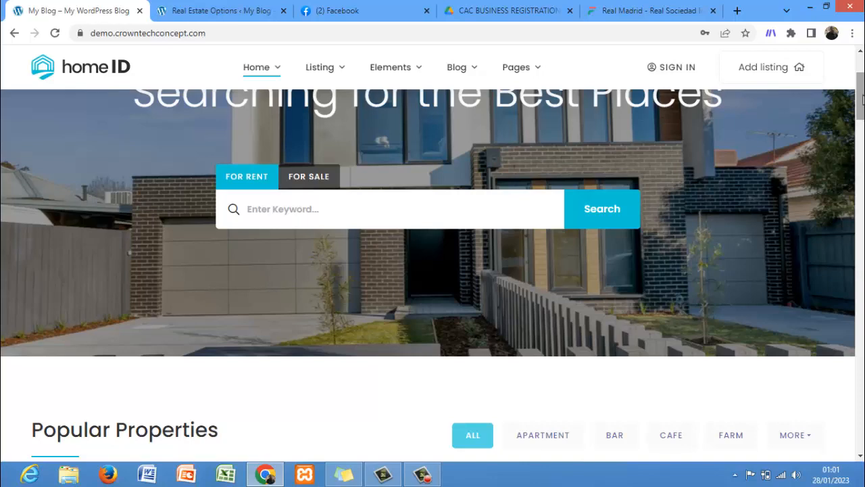
pyautogui.moveTo(863, 100); pyautogui.dragTo(863, 125)
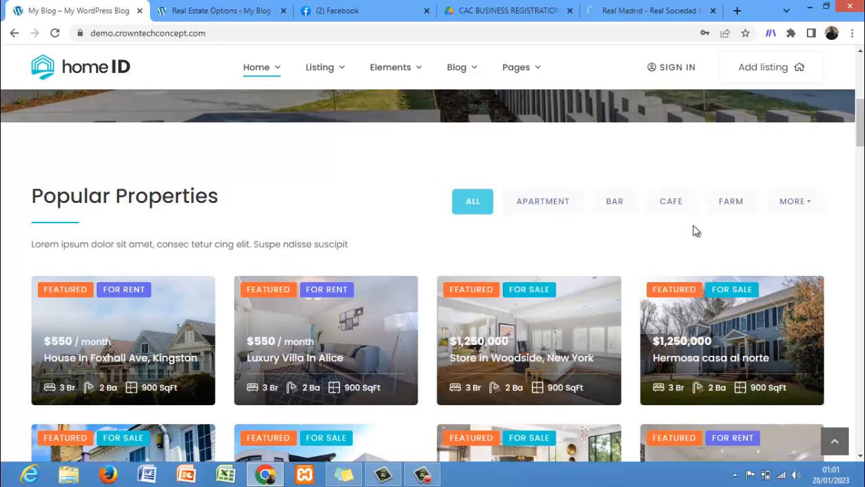
pyautogui.moveTo(861, 144); pyautogui.dragTo(862, 265)
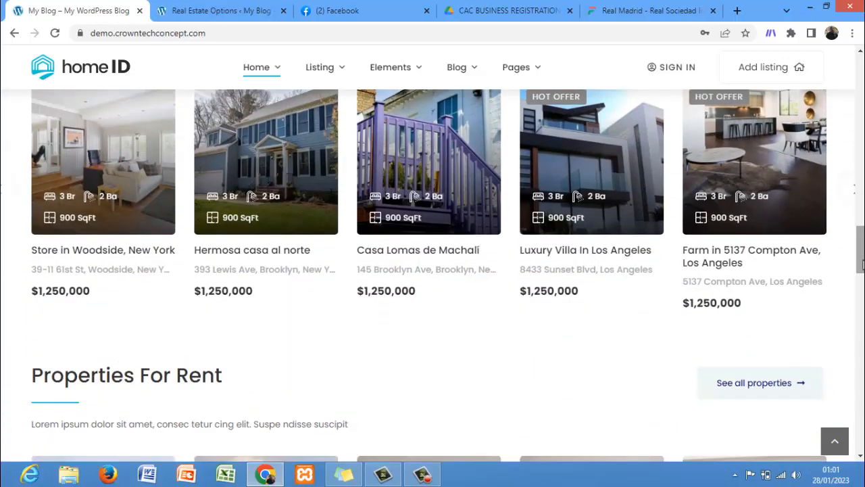
pyautogui.moveTo(862, 264); pyautogui.dragTo(862, 283)
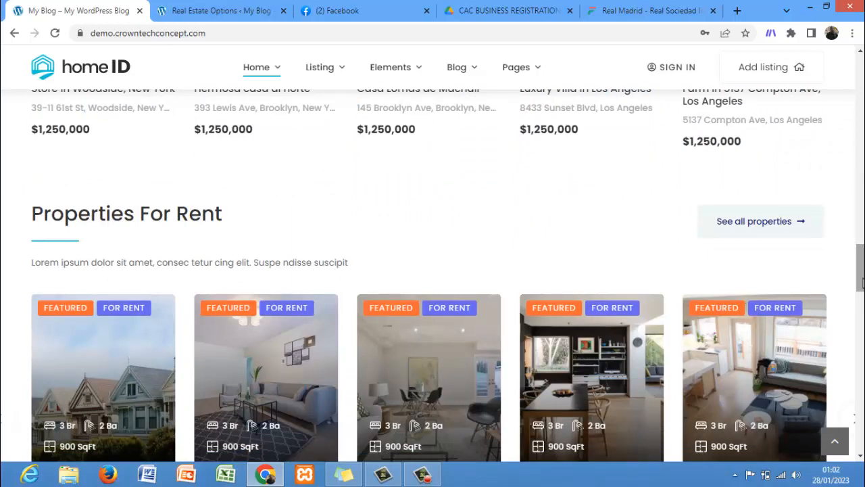
pyautogui.moveTo(862, 284); pyautogui.dragTo(860, 68)
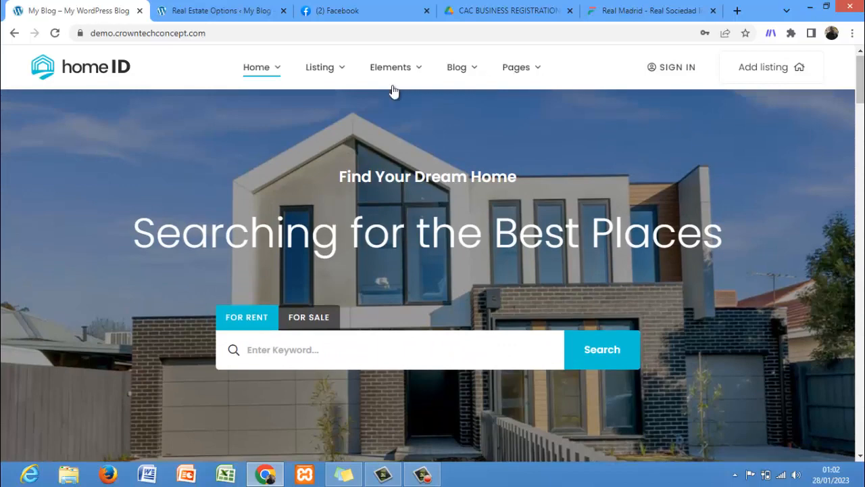
# Step: Switch to the WordPress admin tab and open the Add New Plugins page
pyautogui.click(210, 12)
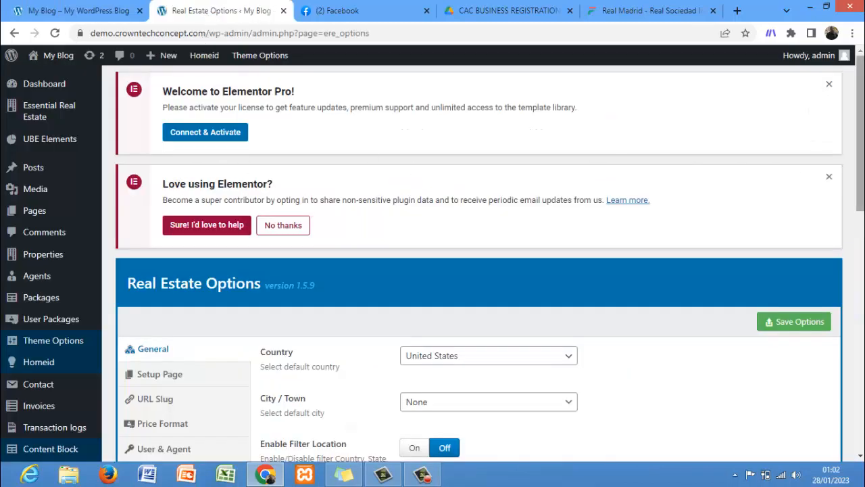
pyautogui.moveTo(862, 161); pyautogui.dragTo(803, 344)
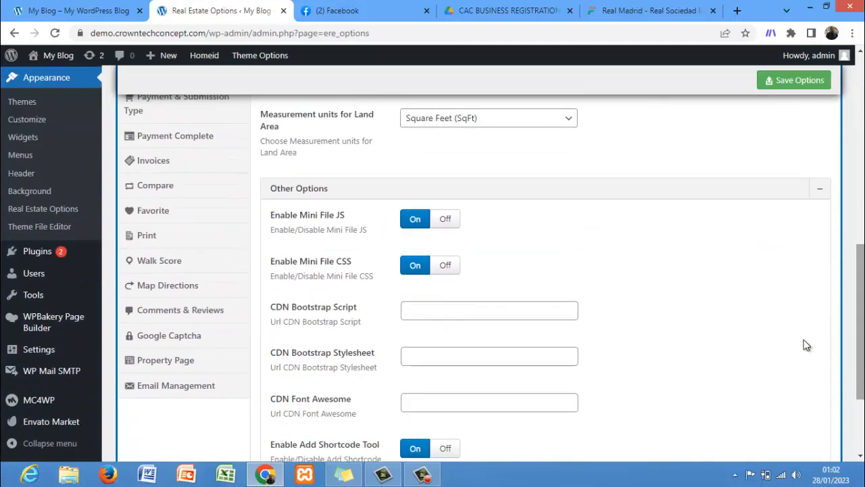
pyautogui.moveTo(40, 251)
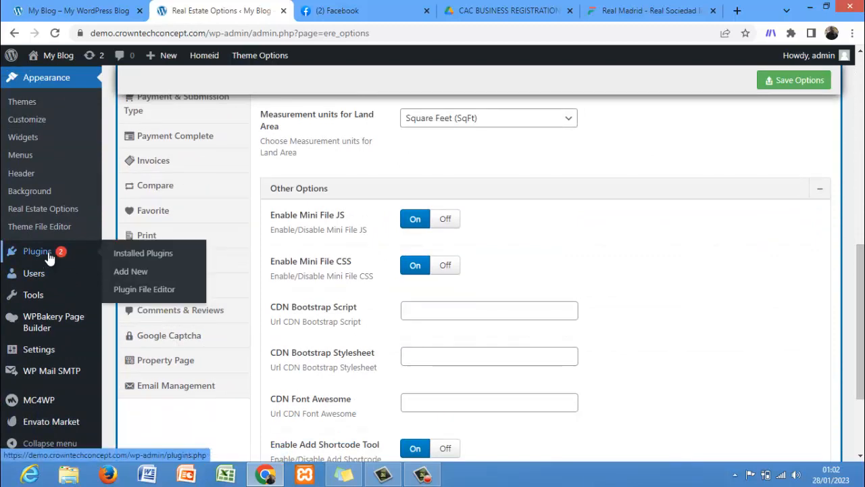
pyautogui.click(130, 279)
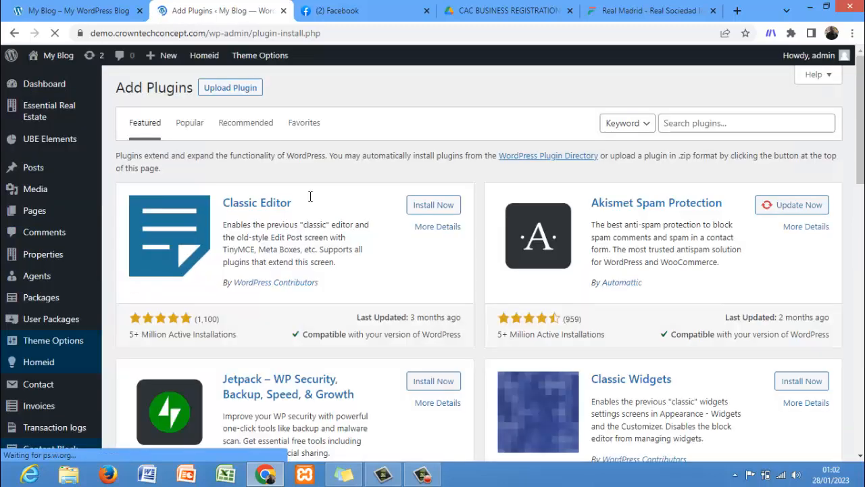
# Step: Search the plugin directory for wp reset, then install and activate the WP Reset plugin
pyautogui.click(680, 123)
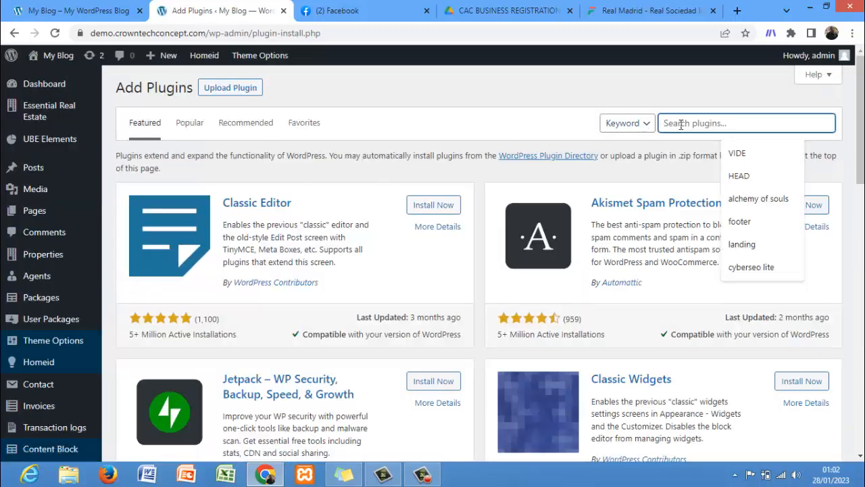
pyautogui.write('wp reset')
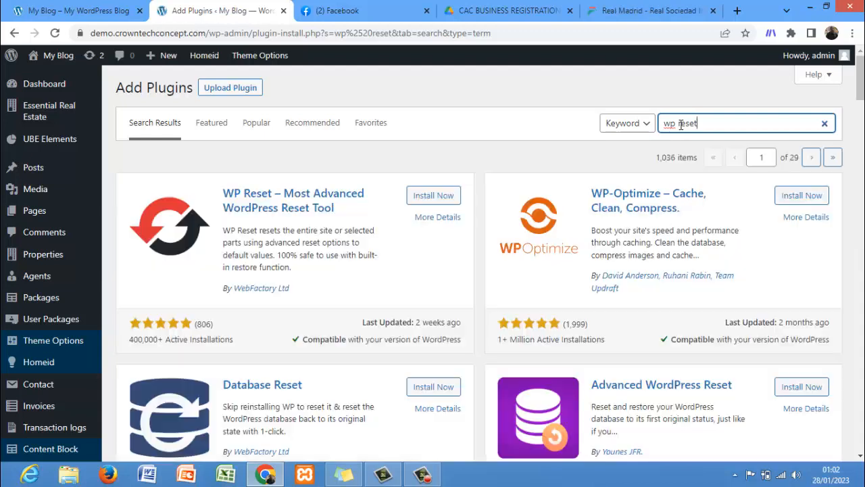
pyautogui.click(446, 204)
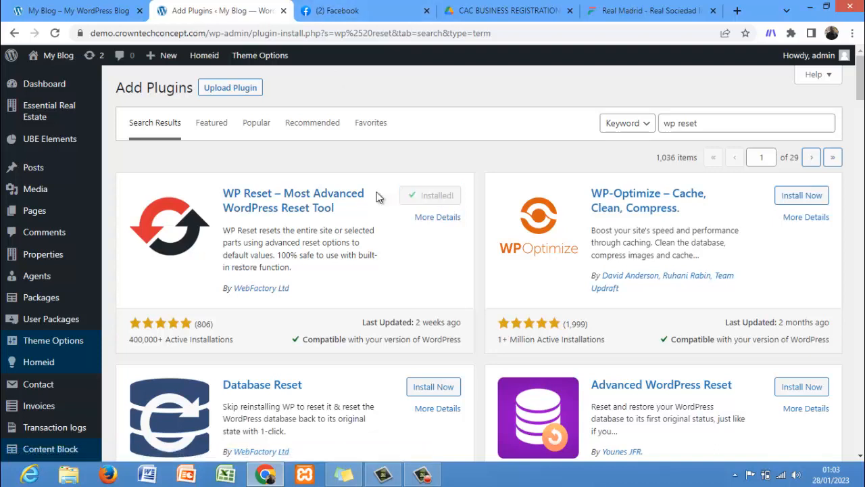
pyautogui.click(434, 196)
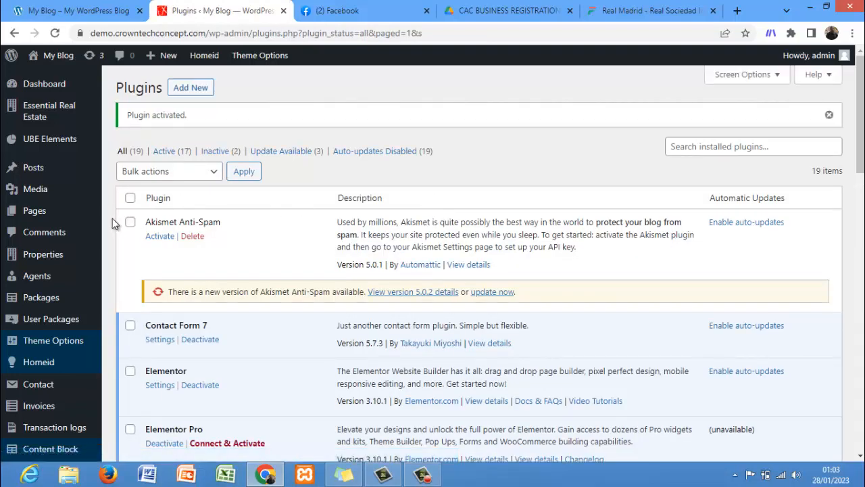
# Step: Open the WP Reset tool page from the Tools section
pyautogui.scroll(-5, 112, 218)
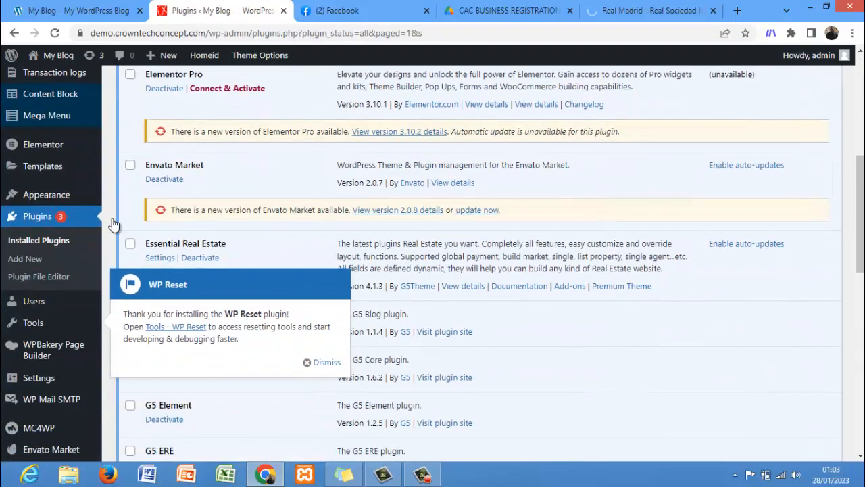
pyautogui.moveTo(68, 323)
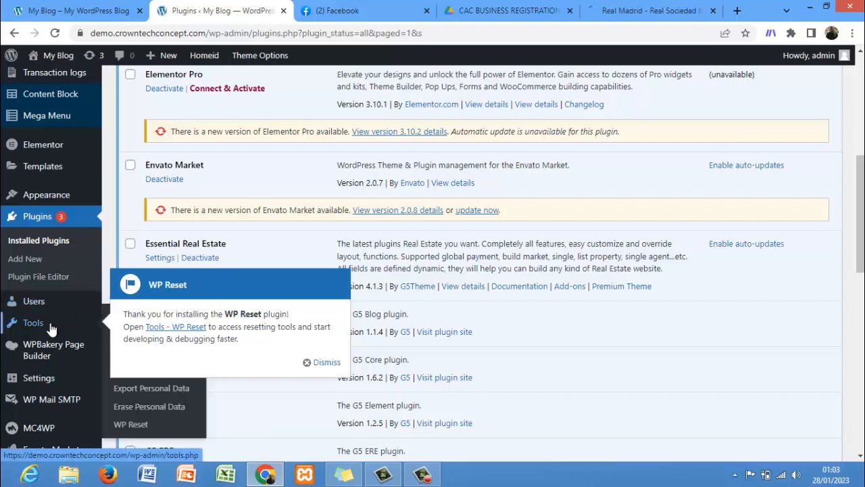
pyautogui.click(131, 424)
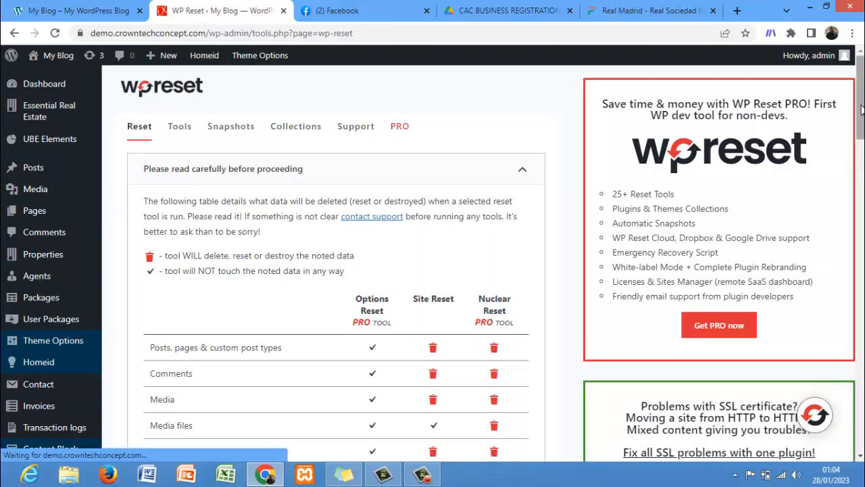
# Step: Run a Site Reset, entering reset as the confirmation word and confirming Reset WordPress
pyautogui.scroll(-4, 858, 149)
pyautogui.scroll(-10, 858, 169)
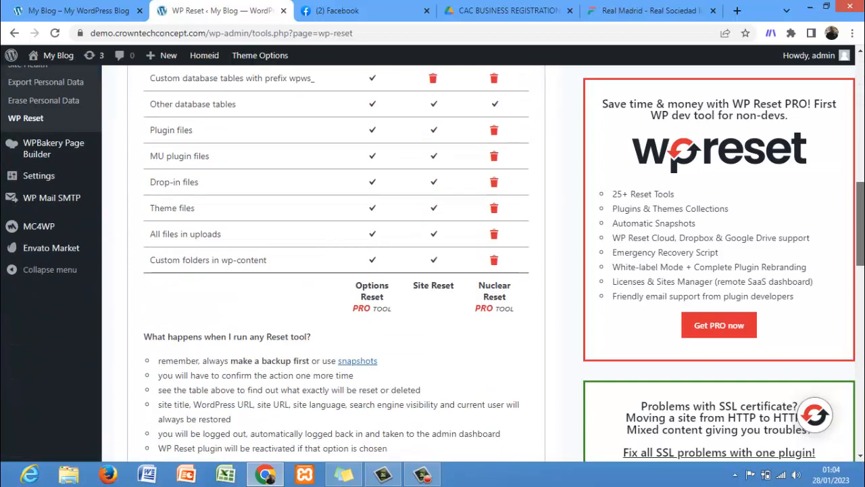
pyautogui.scroll(-5, 432, 270)
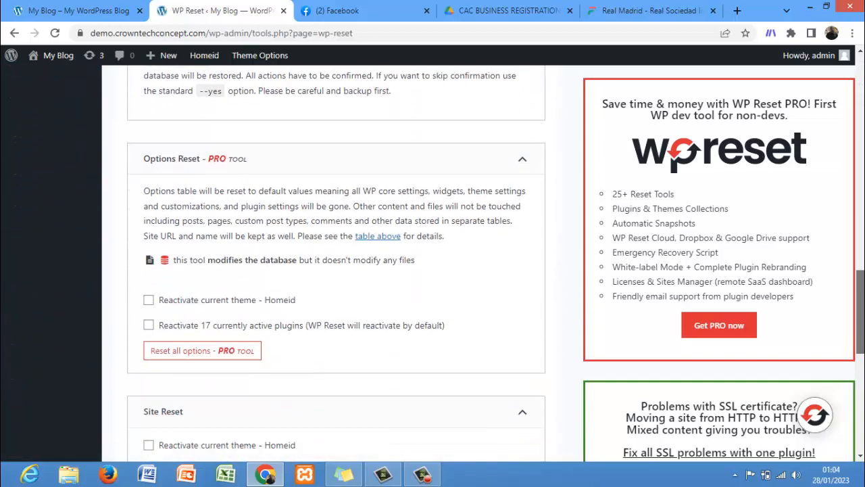
pyautogui.scroll(-1, 382, 266)
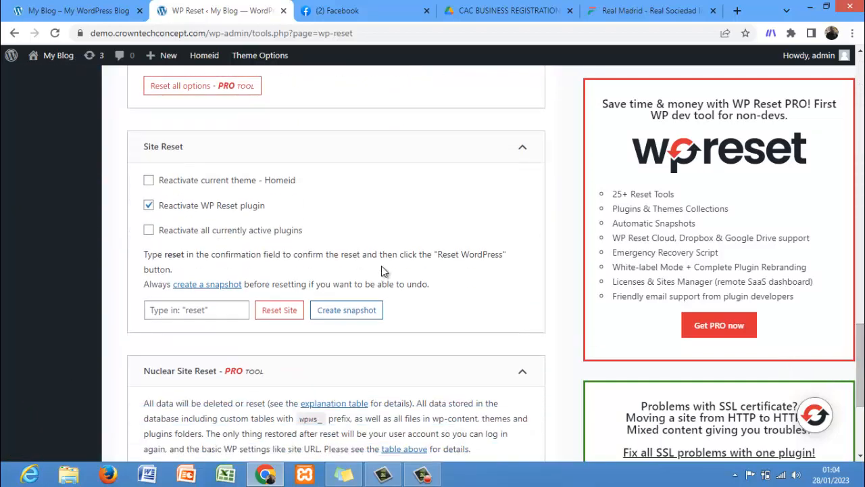
pyautogui.click(174, 316)
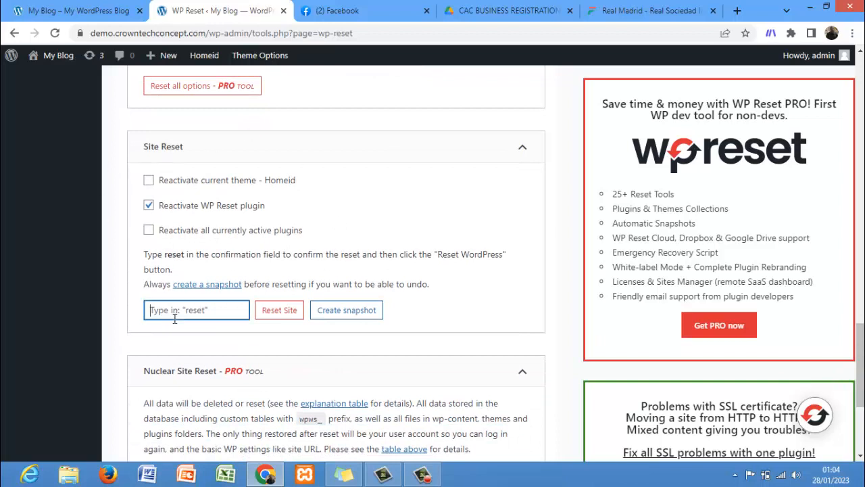
pyautogui.write('reset')
pyautogui.click(280, 309)
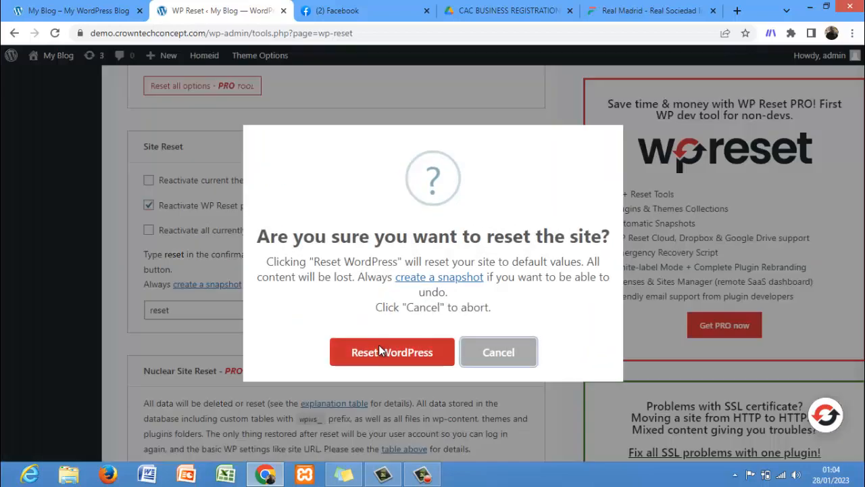
pyautogui.click(379, 345)
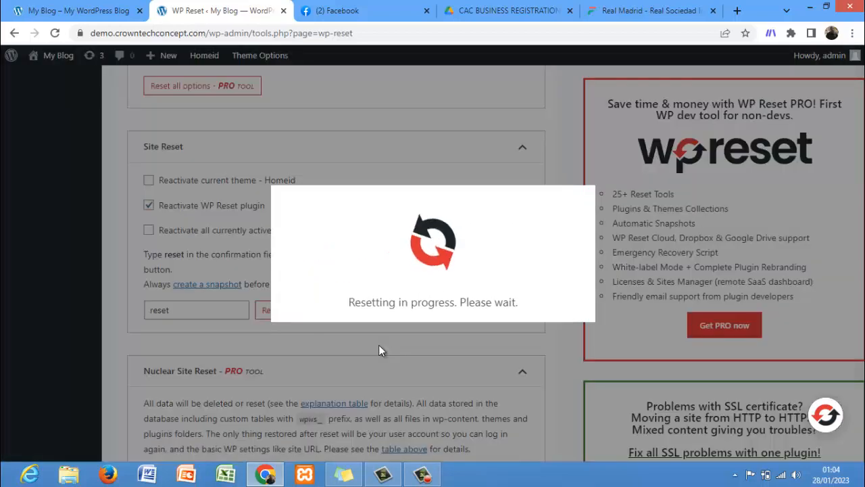
# Step: Switch between the site tabs and reload the front-end homepage to see the reset site
pyautogui.click(72, 19)
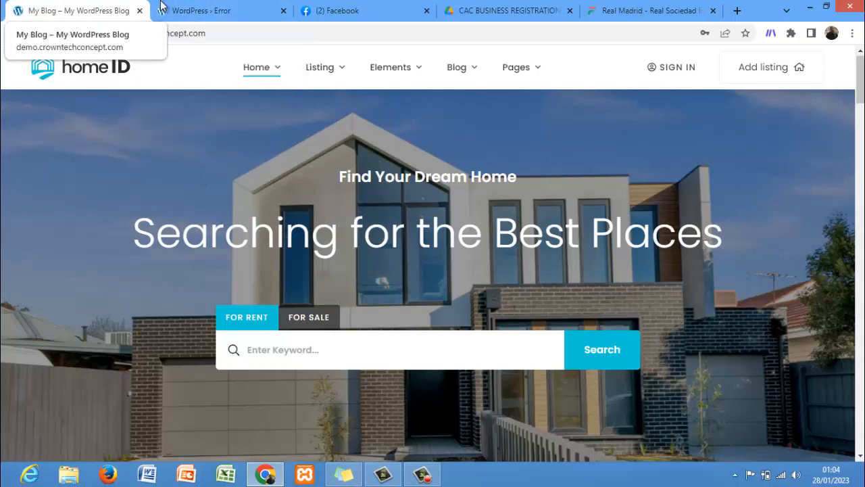
pyautogui.click(179, 8)
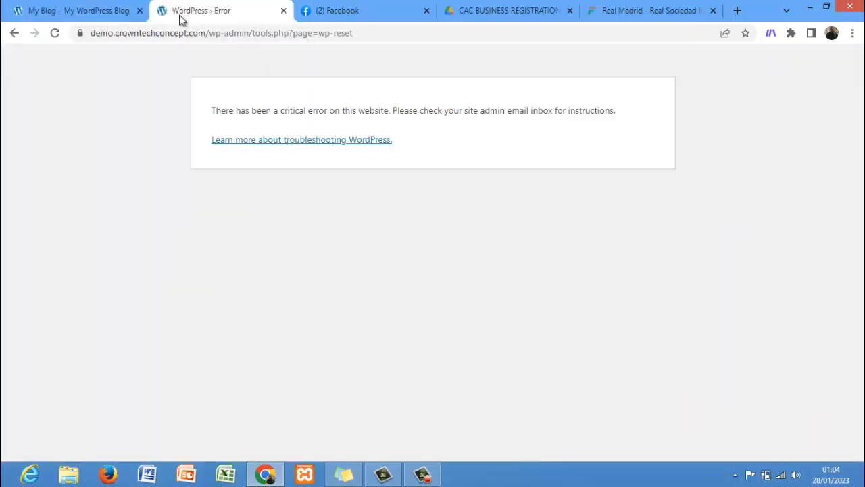
pyautogui.click(14, 34)
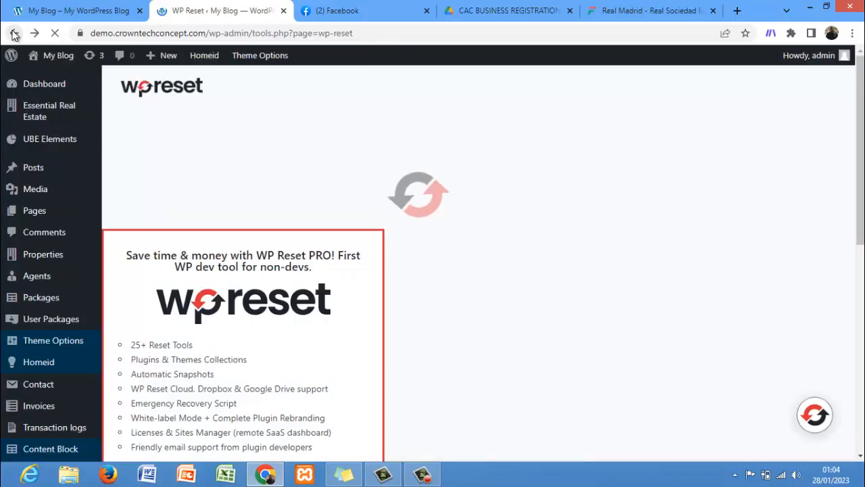
pyautogui.click(86, 9)
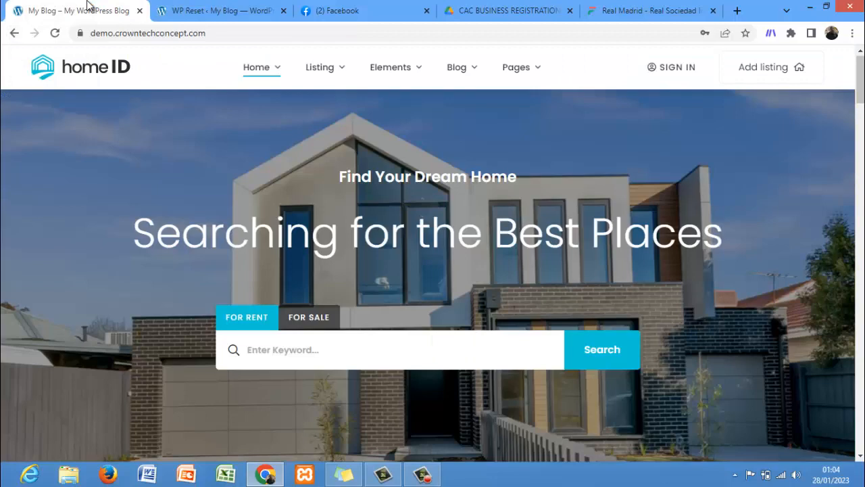
pyautogui.press('F5')
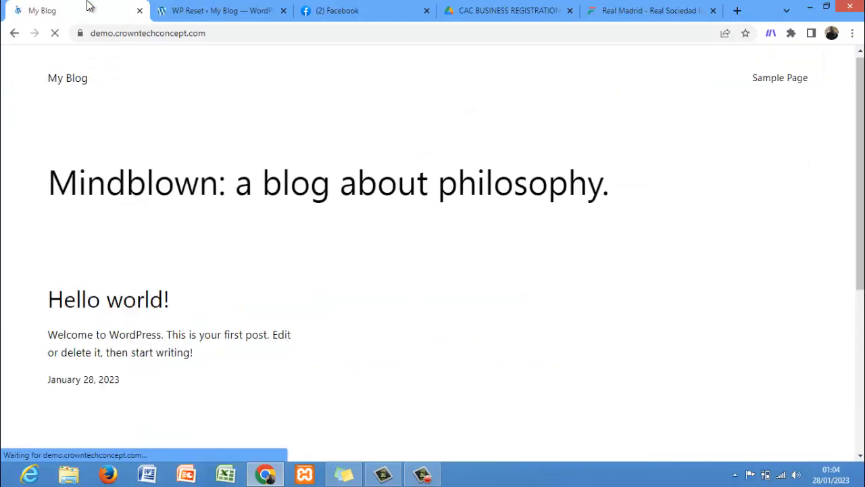
# Step: Return to the WP Reset admin tab and reload the page
pyautogui.click(189, 10)
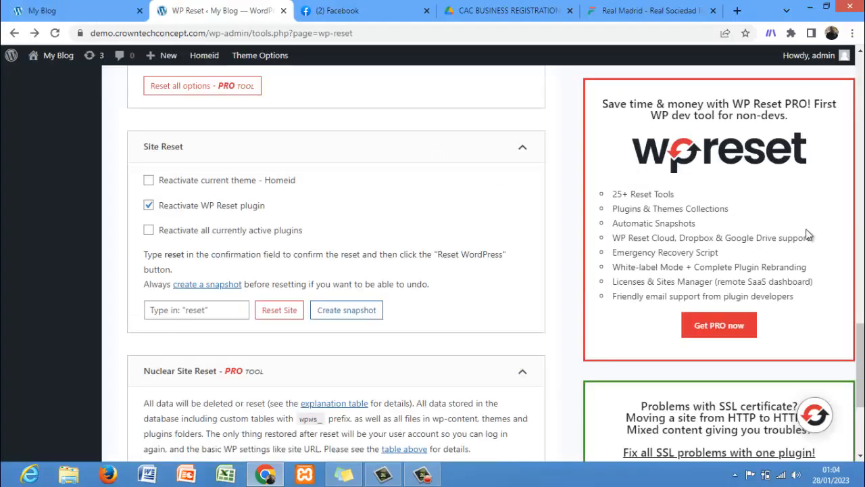
pyautogui.scroll(10, 807, 232)
pyautogui.scroll(5, 337, 271)
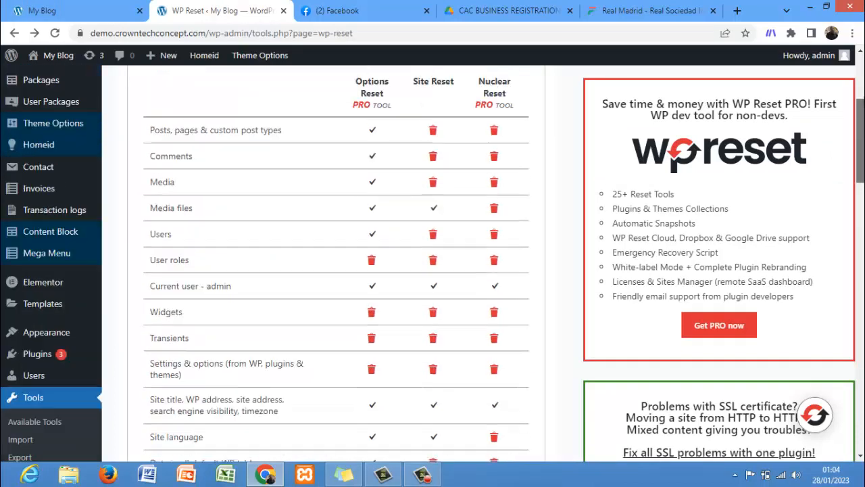
pyautogui.click(55, 34)
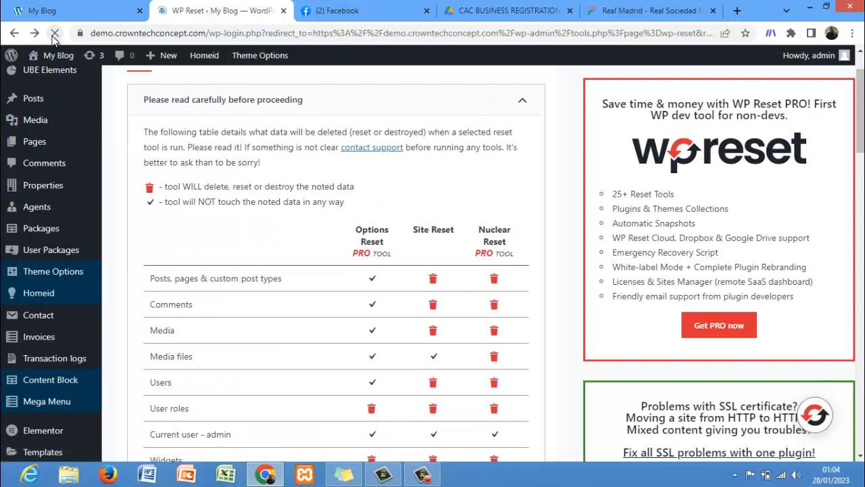
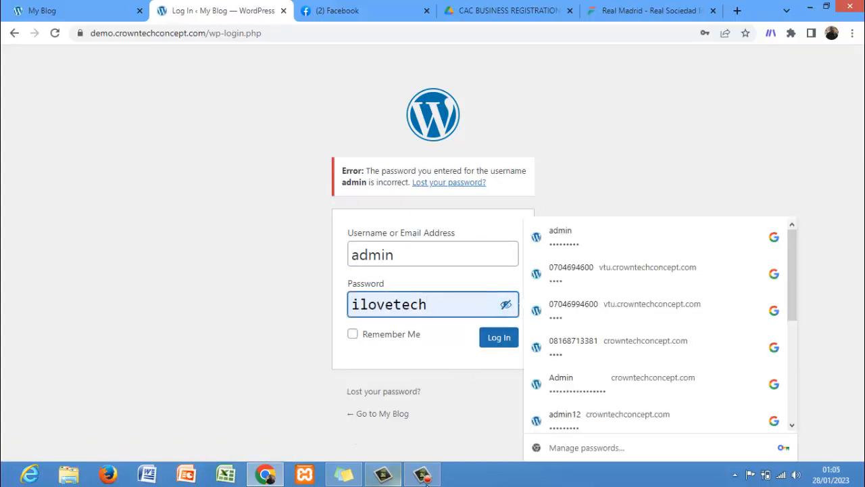
pyautogui.click(422, 474)
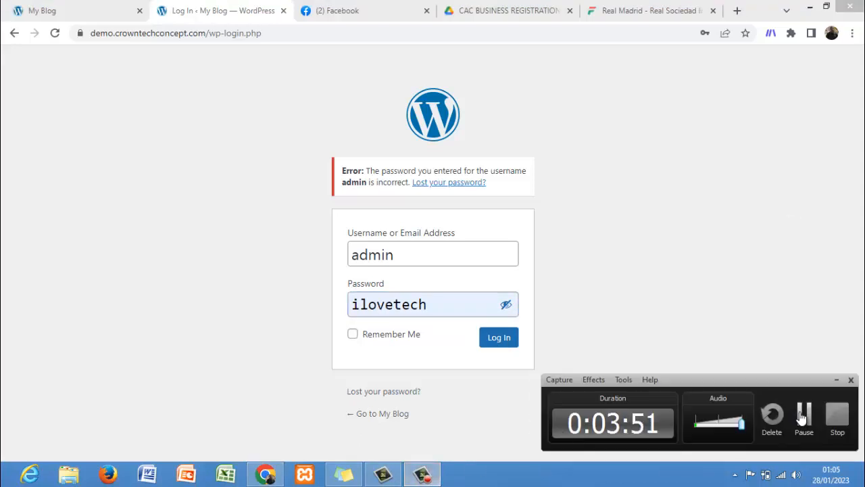
pyautogui.click(802, 414)
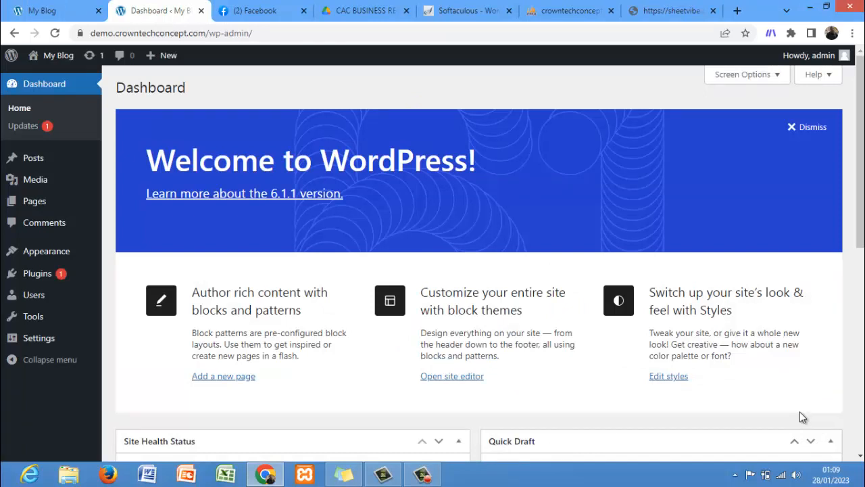
# Step: Dismiss the Welcome to WordPress panel on the dashboard and open the Themes page
pyautogui.click(791, 132)
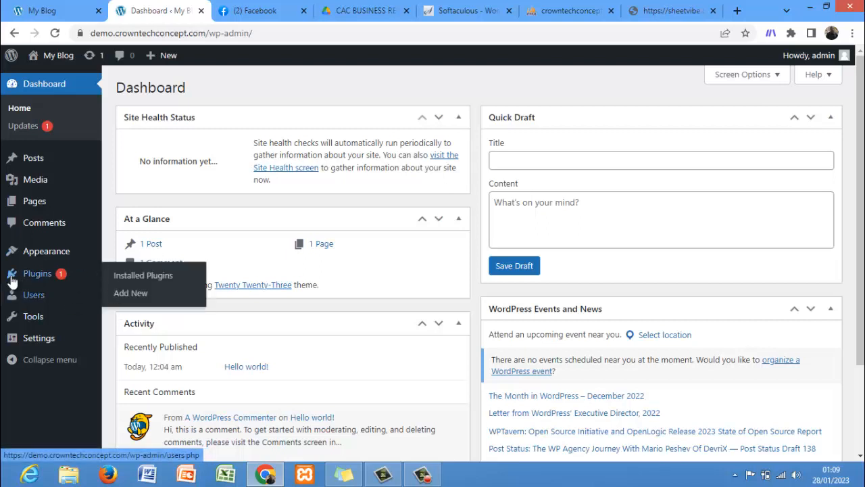
pyautogui.moveTo(22, 257)
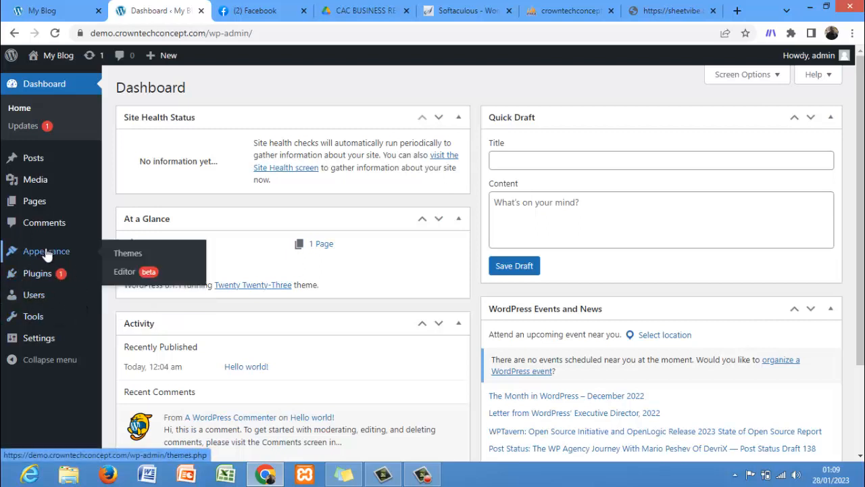
pyautogui.click(127, 256)
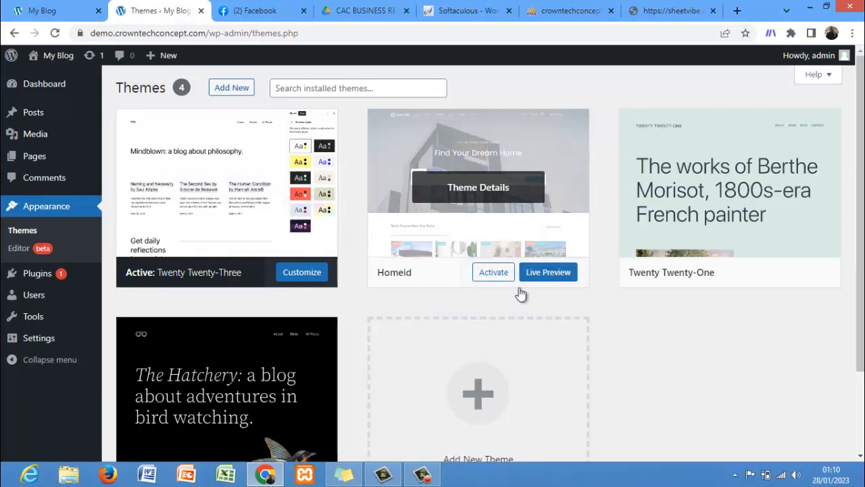
# Step: Choose the homeid-v1.5.9 theme zip from the Downloads homeid159 folder for theme upload
pyautogui.click(227, 88)
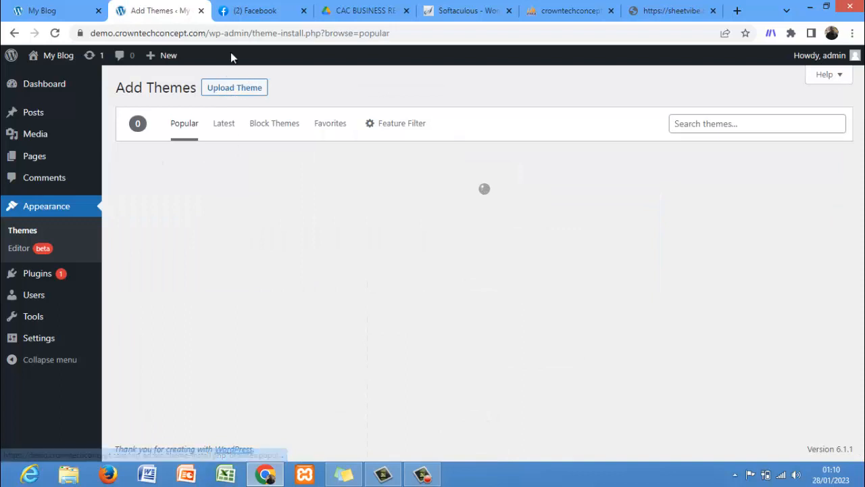
pyautogui.click(234, 88)
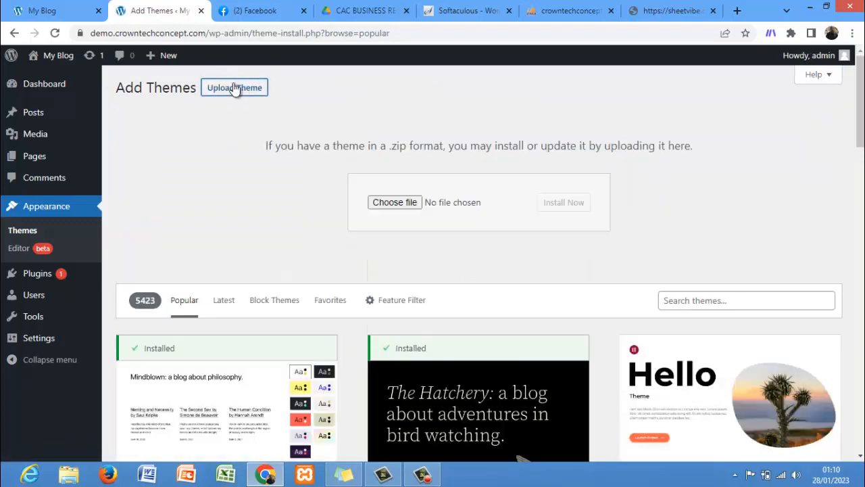
pyautogui.click(403, 206)
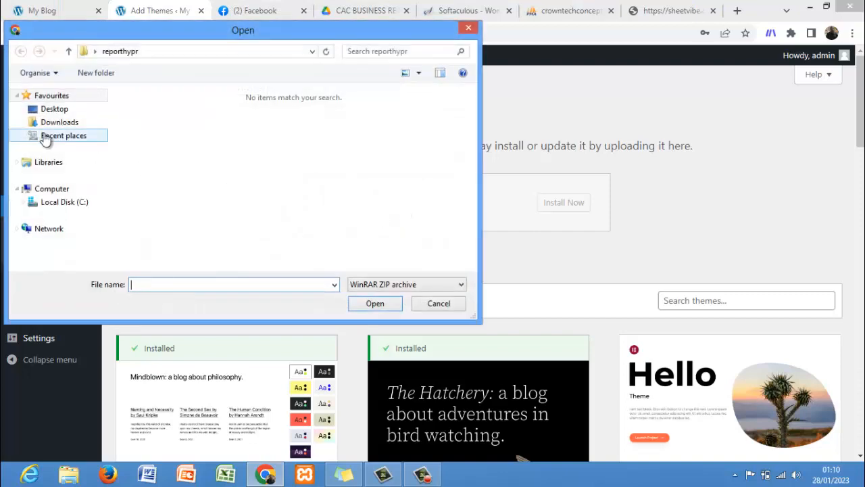
pyautogui.click(53, 112)
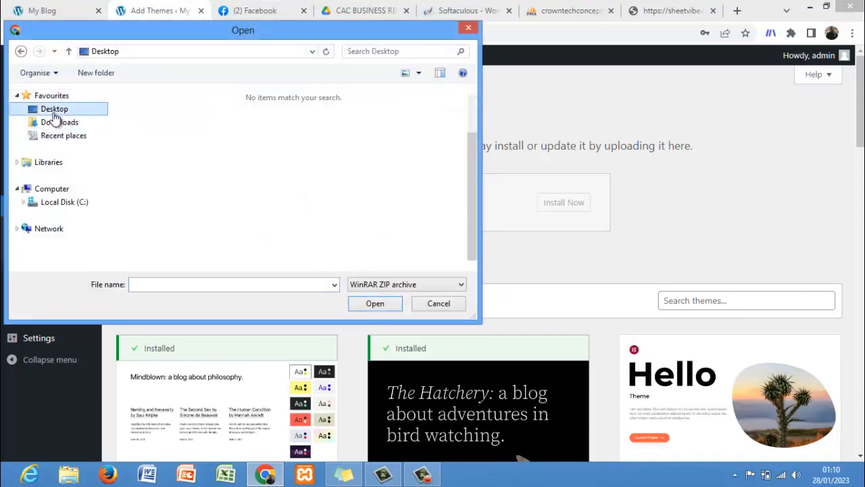
pyautogui.click(65, 124)
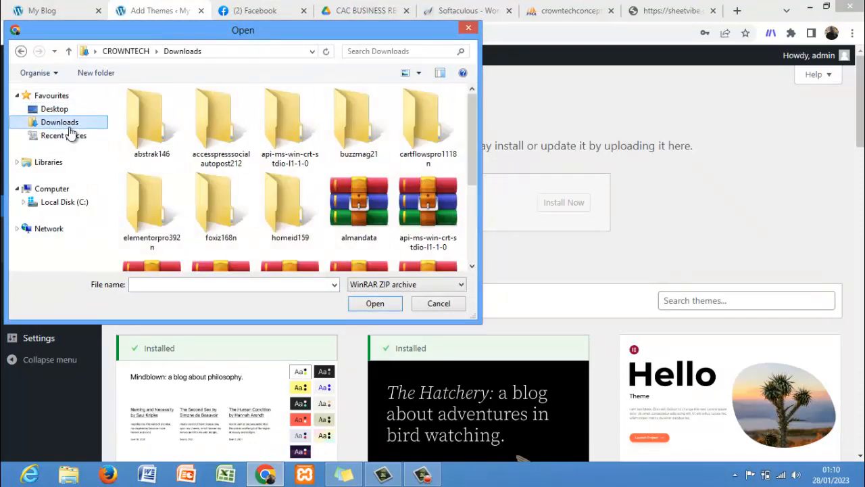
pyautogui.doubleClick(280, 212)
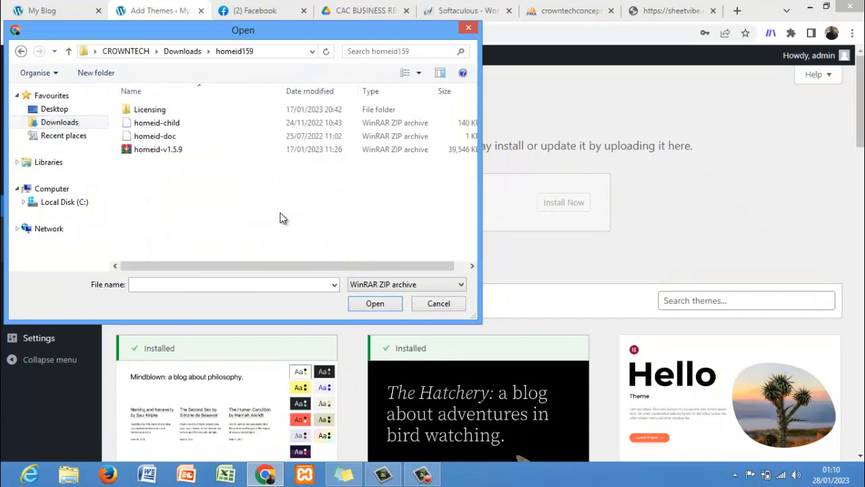
pyautogui.click(168, 155)
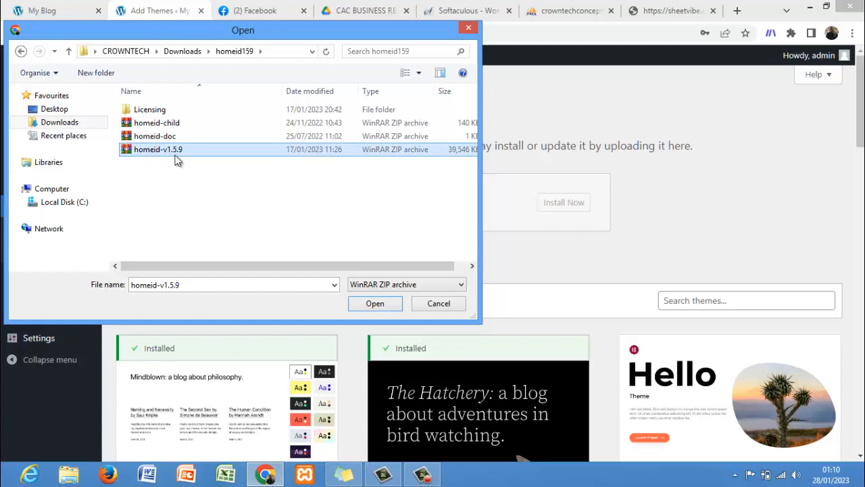
pyautogui.press('Return')
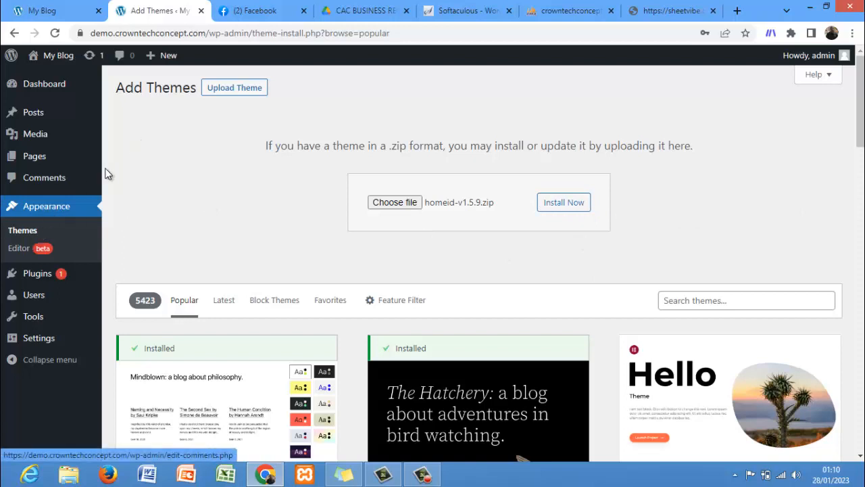
# Step: Return to the Themes page and activate the Homeid theme
pyautogui.click(29, 229)
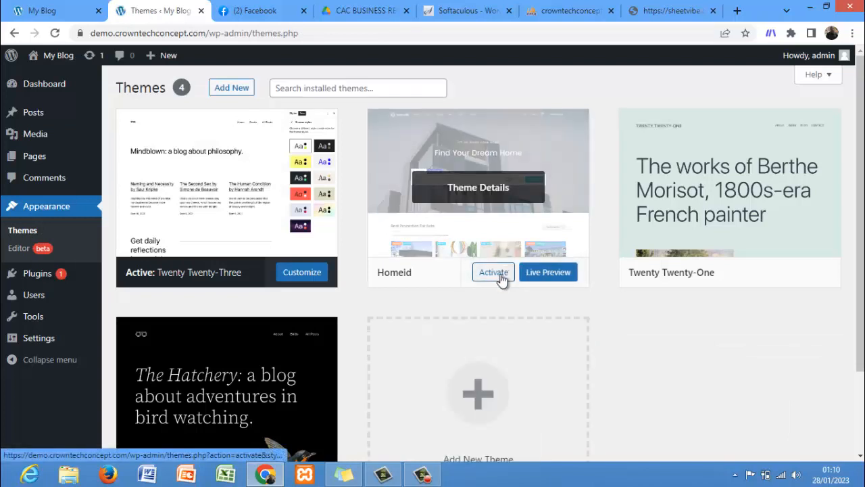
pyautogui.click(494, 272)
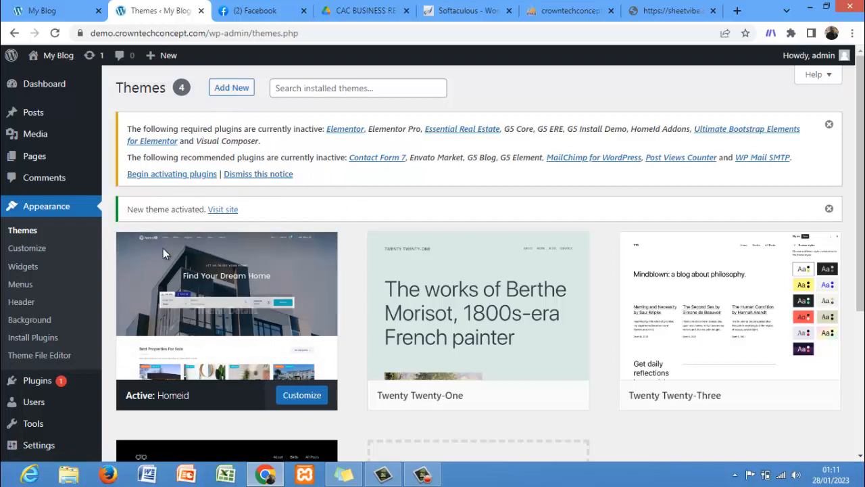
# Step: Begin activating the theme's plugins, select all listed plugins and apply the bulk Activate action
pyautogui.click(173, 180)
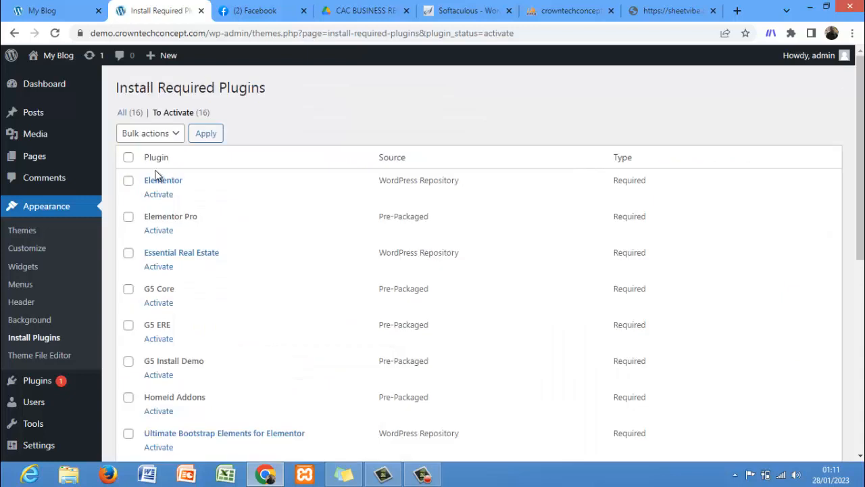
pyautogui.click(129, 156)
pyautogui.click(149, 135)
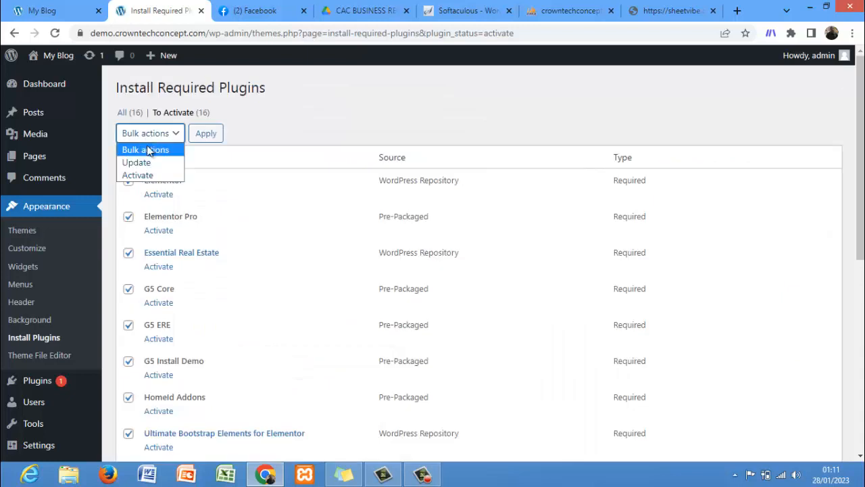
pyautogui.click(150, 175)
pyautogui.click(210, 135)
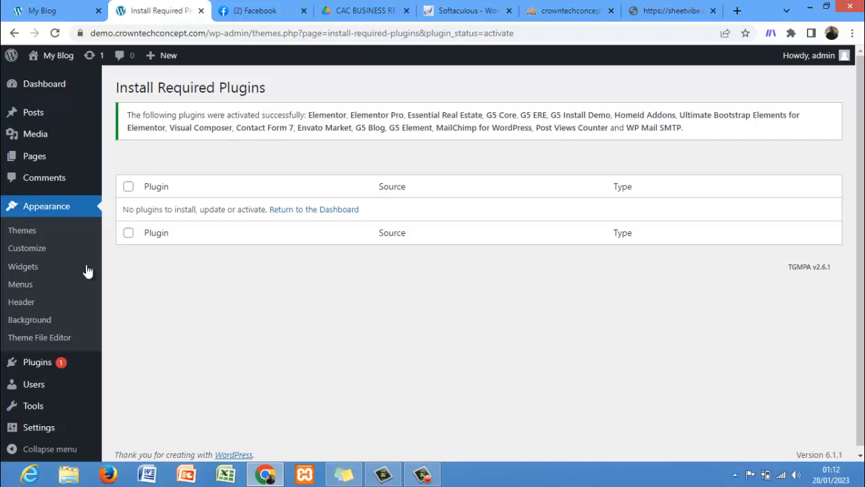
pyautogui.click(56, 35)
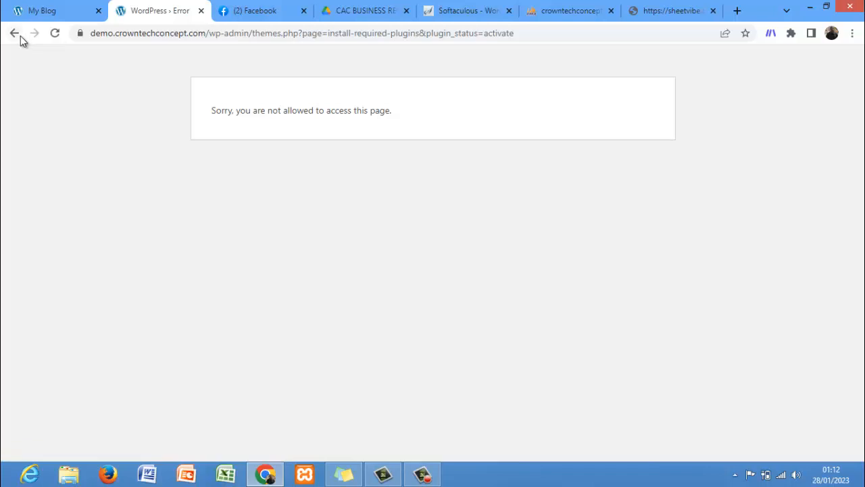
pyautogui.click(20, 35)
pyautogui.click(20, 38)
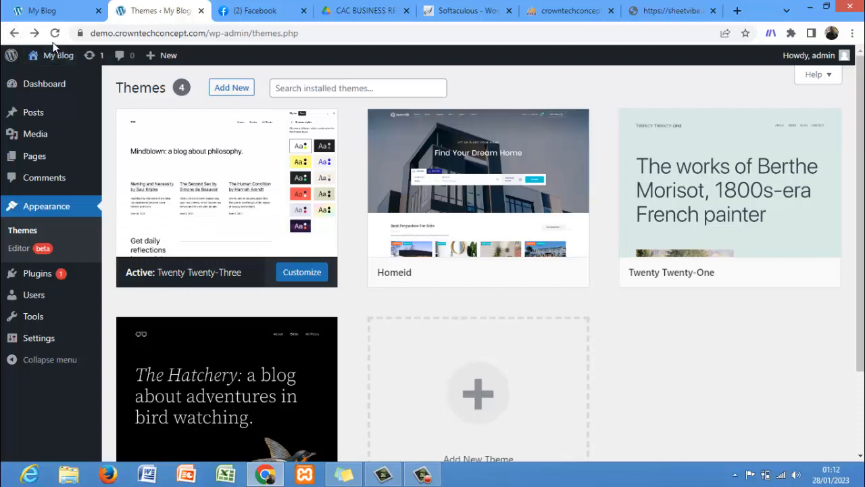
pyautogui.click(54, 36)
# Step: Go to the wp-admin dashboard by editing the page address
pyautogui.click(311, 32)
pyautogui.click(311, 32)
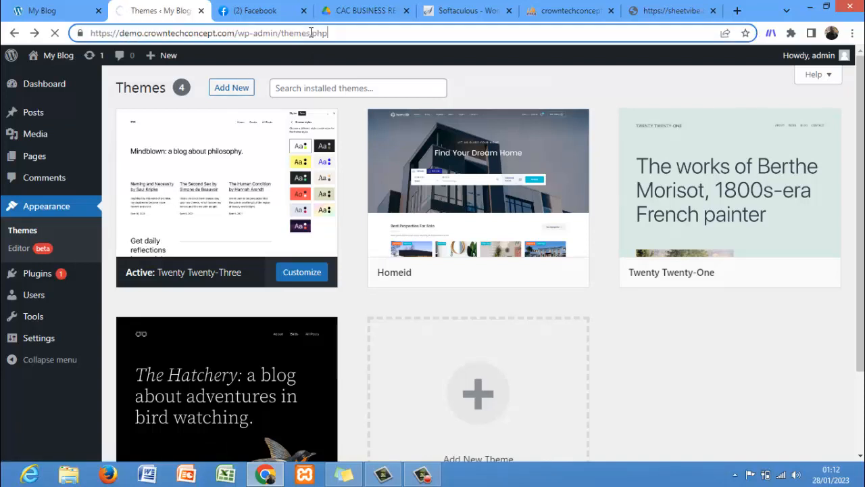
pyautogui.press('BackSpace')
pyautogui.press('BackSpace')
pyautogui.press('BackSpace')
pyautogui.press('BackSpace')
pyautogui.press('BackSpace')
pyautogui.press('BackSpace')
pyautogui.press('BackSpace')
pyautogui.press('BackSpace')
pyautogui.press('BackSpace')
pyautogui.press('BackSpace')
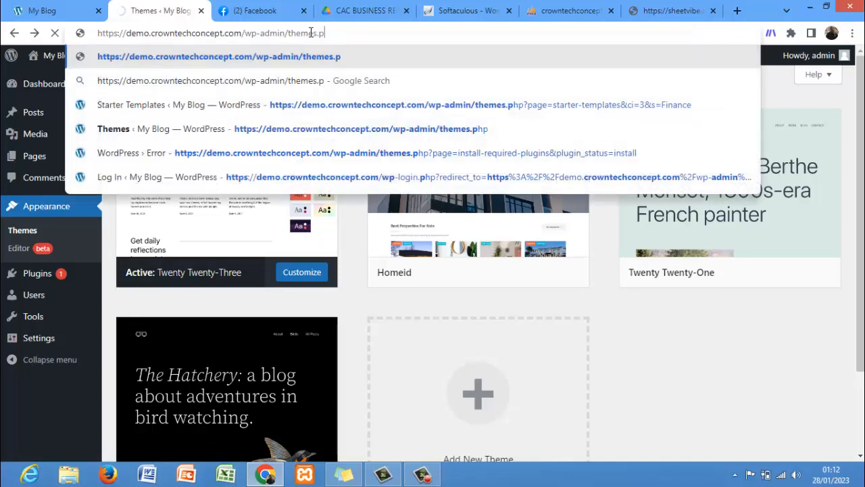
pyautogui.press('BackSpace')
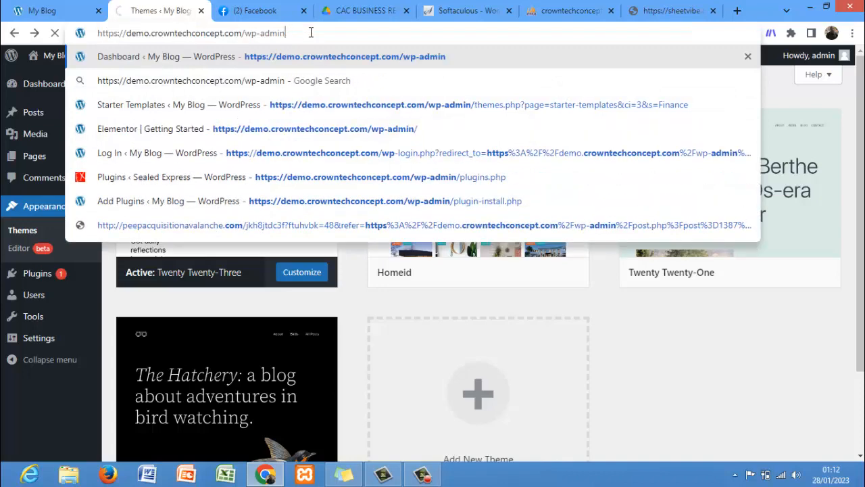
pyautogui.press('Return')
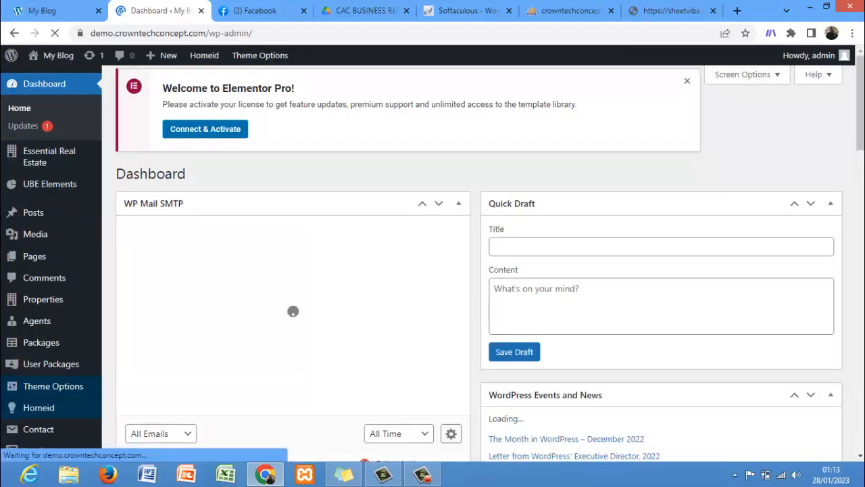
# Step: Dismiss the Welcome to Elementor Pro notice on the dashboard
pyautogui.scroll(-1, 861, 135)
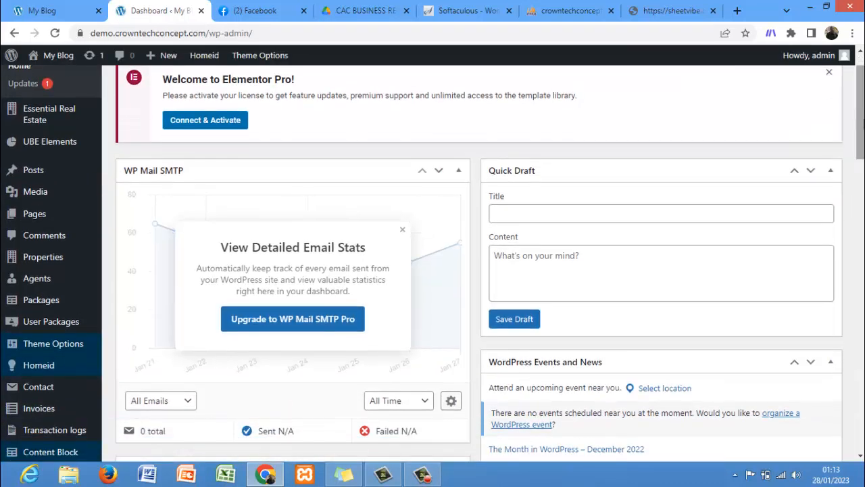
pyautogui.scroll(1, 860, 106)
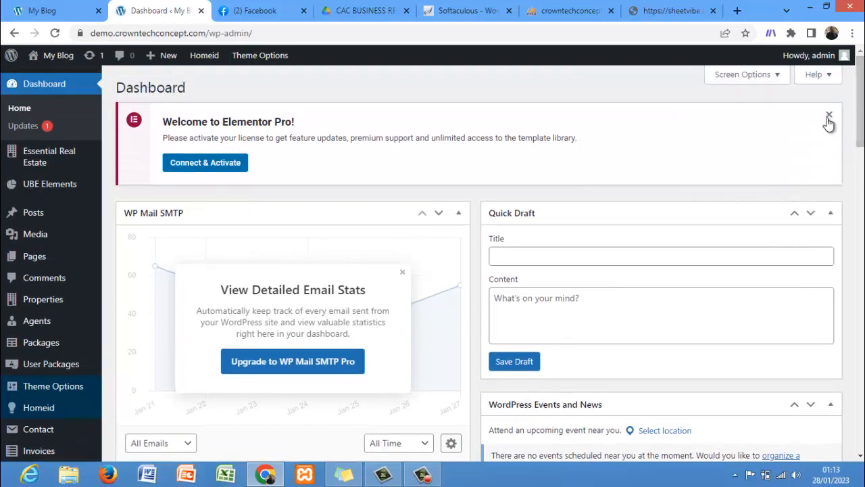
pyautogui.click(830, 115)
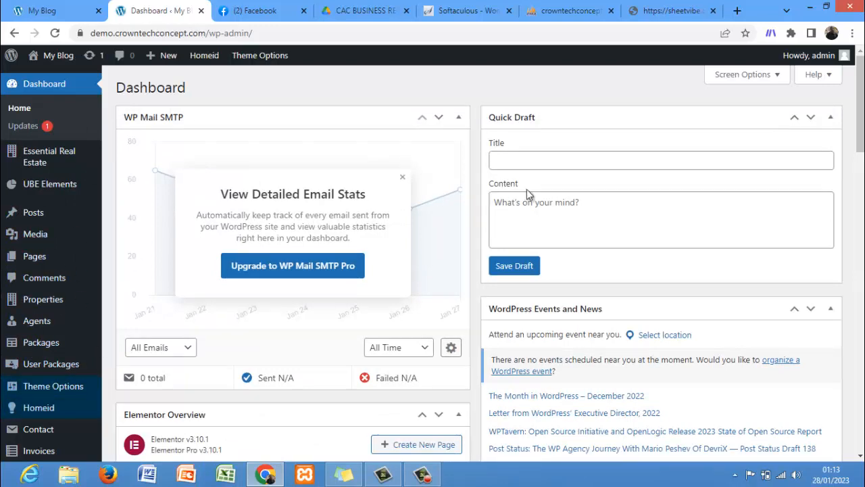
# Step: Open the Homeid Install Demo page from the Homeid admin bar menu
pyautogui.scroll(-3, 432, 264)
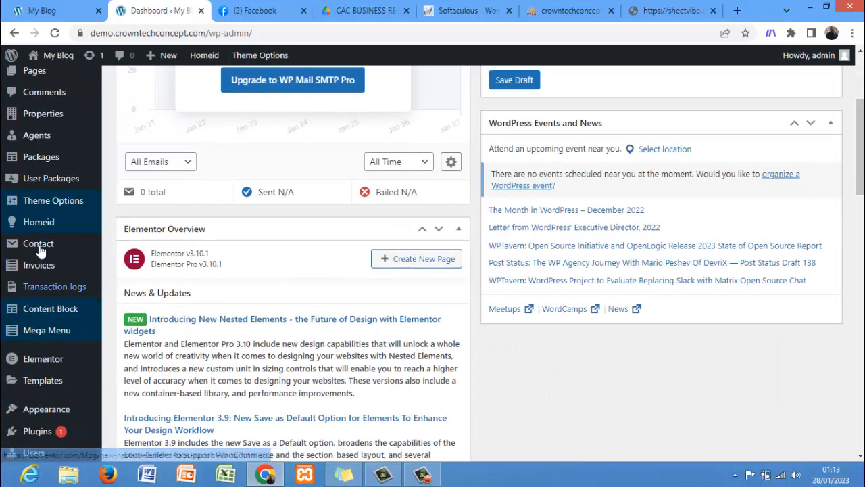
pyautogui.moveTo(39, 230)
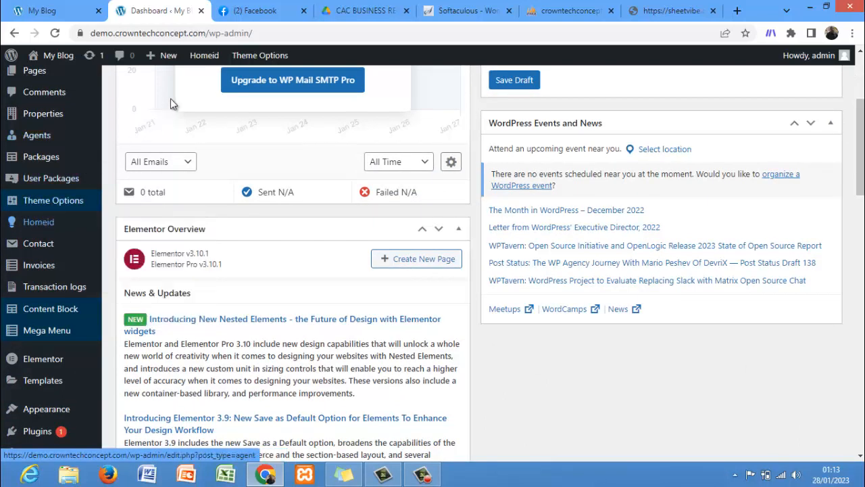
pyautogui.moveTo(206, 61)
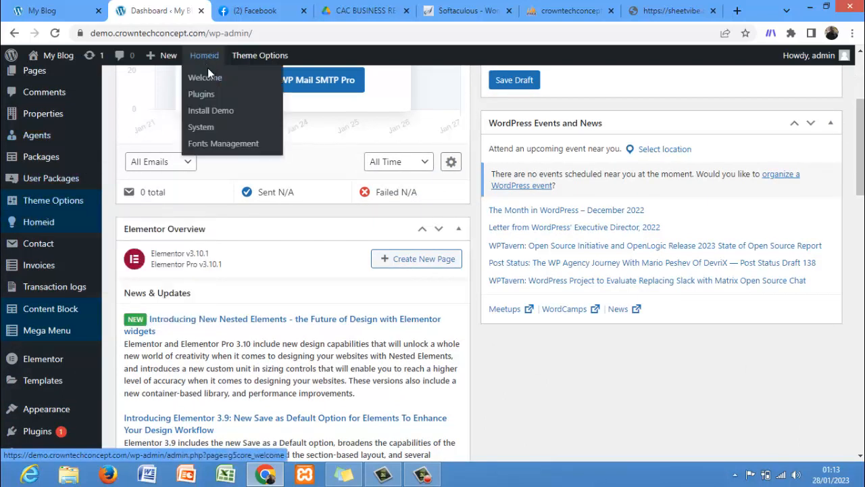
pyautogui.click(219, 111)
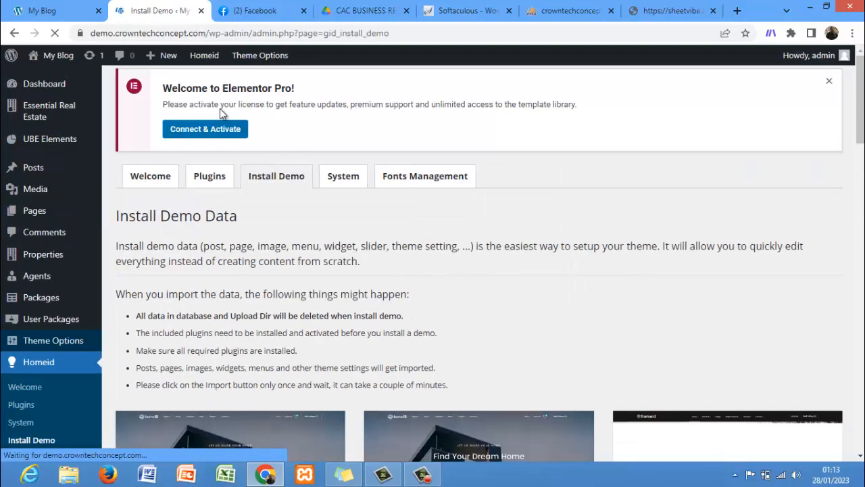
# Step: Open the Homeid Welcome tab and scroll through its quick start and support sections
pyautogui.moveTo(860, 104)
pyautogui.mouseDown()
pyautogui.moveTo(861, 128)
pyautogui.moveTo(862, 117)
pyautogui.mouseUp()
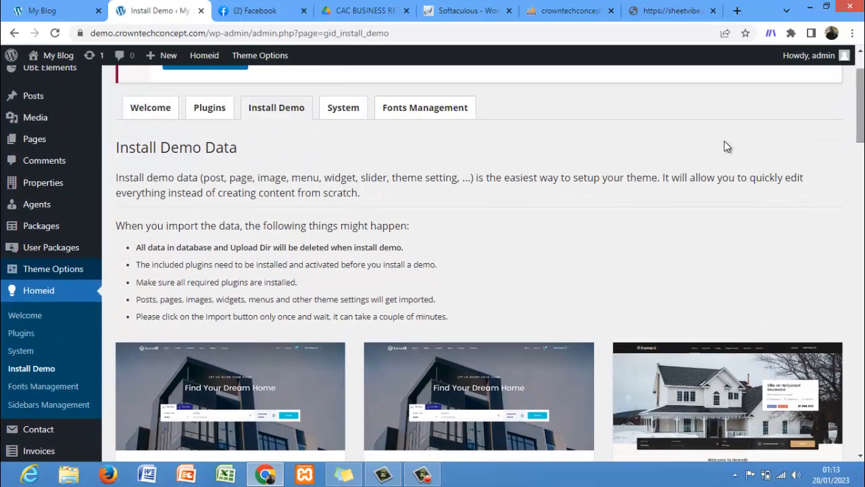
pyautogui.click(154, 103)
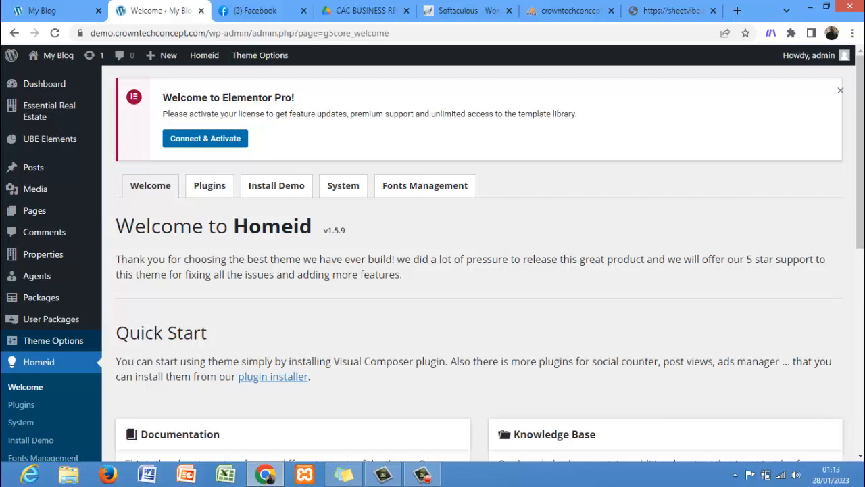
pyautogui.scroll(-3, 432, 263)
pyautogui.scroll(-4, 432, 264)
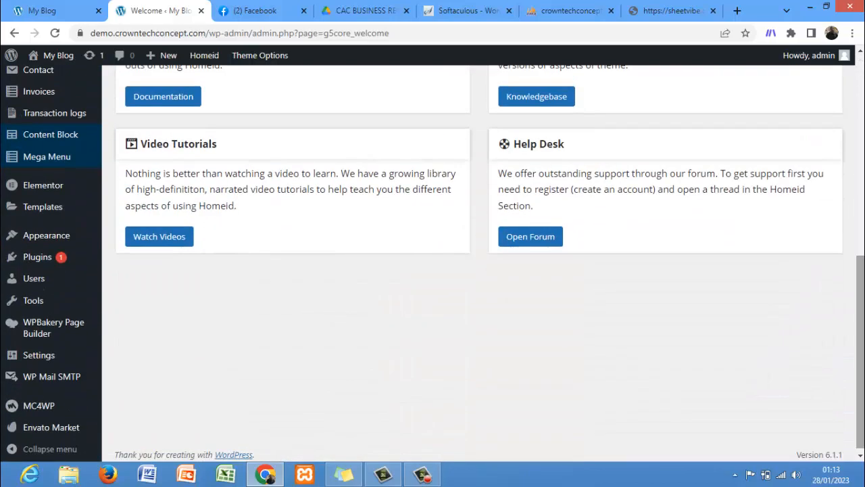
# Step: Open the Homeid Install Demo tab and scroll through the available demo layouts
pyautogui.scroll(8, 838, 191)
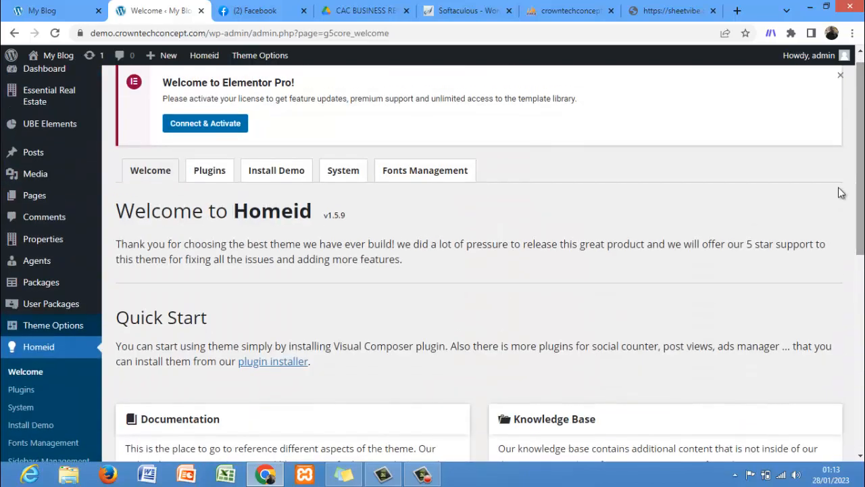
pyautogui.click(275, 169)
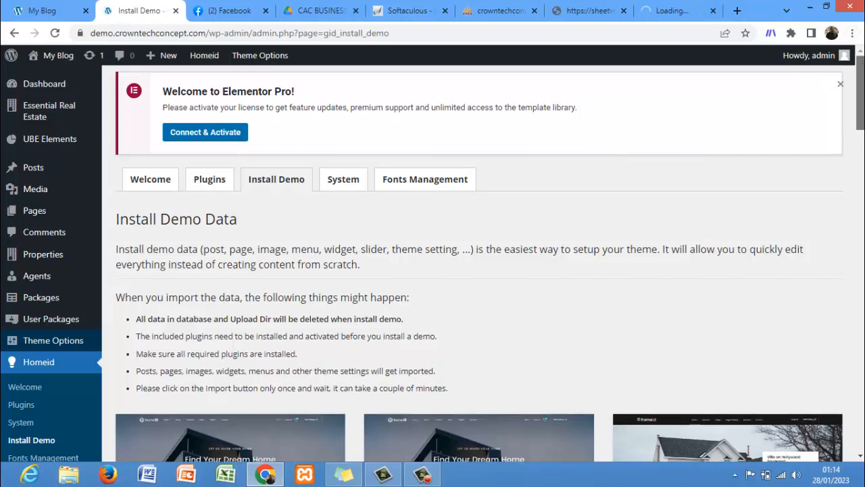
pyautogui.moveTo(861, 93); pyautogui.dragTo(861, 163)
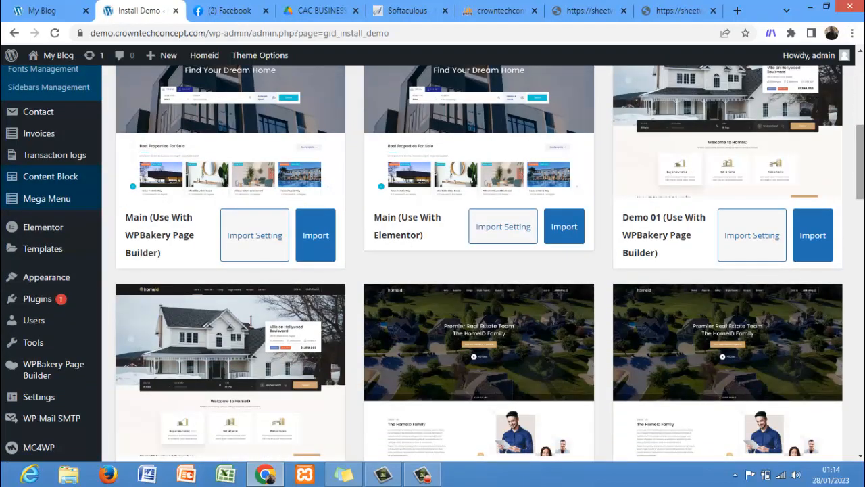
pyautogui.moveTo(860, 163)
pyautogui.mouseDown()
pyautogui.moveTo(861, 348)
pyautogui.moveTo(860, 122)
pyautogui.moveTo(860, 171)
pyautogui.moveTo(860, 155)
pyautogui.mouseUp()
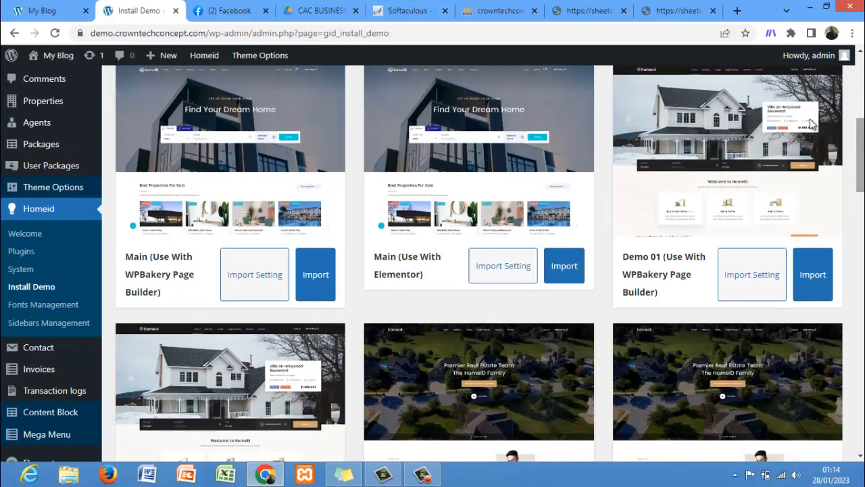
# Step: Preview the Main (Use With Elementor) demo and browse its demo showcase pages
pyautogui.click(482, 156)
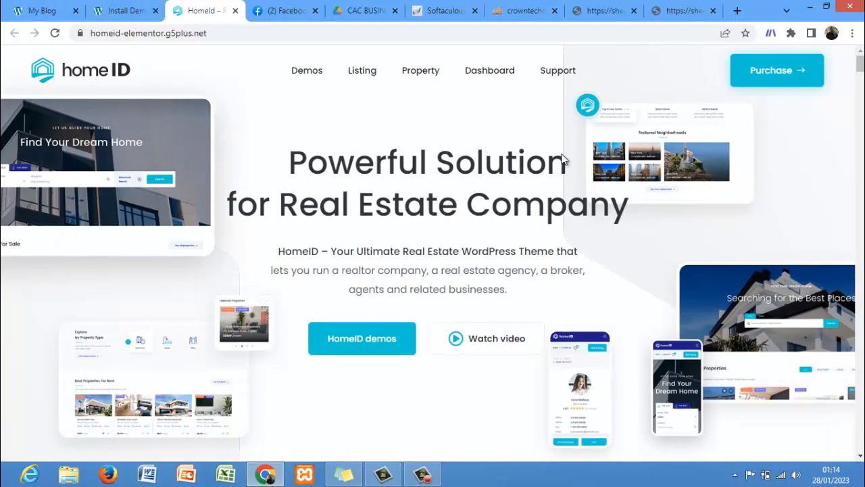
pyautogui.click(860, 76)
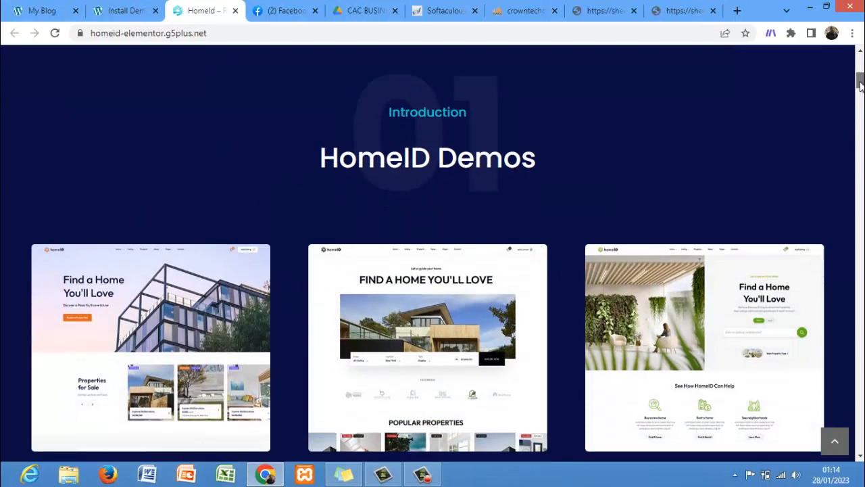
pyautogui.moveTo(860, 83); pyautogui.dragTo(862, 123)
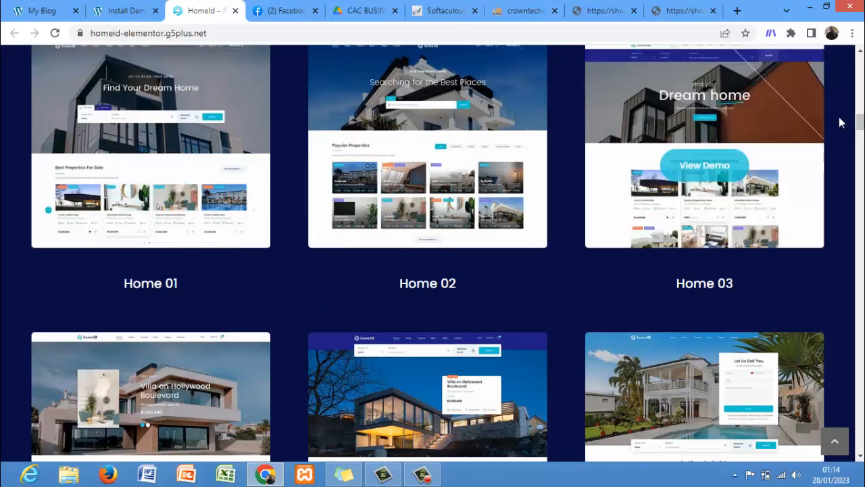
pyautogui.scroll(-5, 859, 125)
pyautogui.scroll(2, 858, 132)
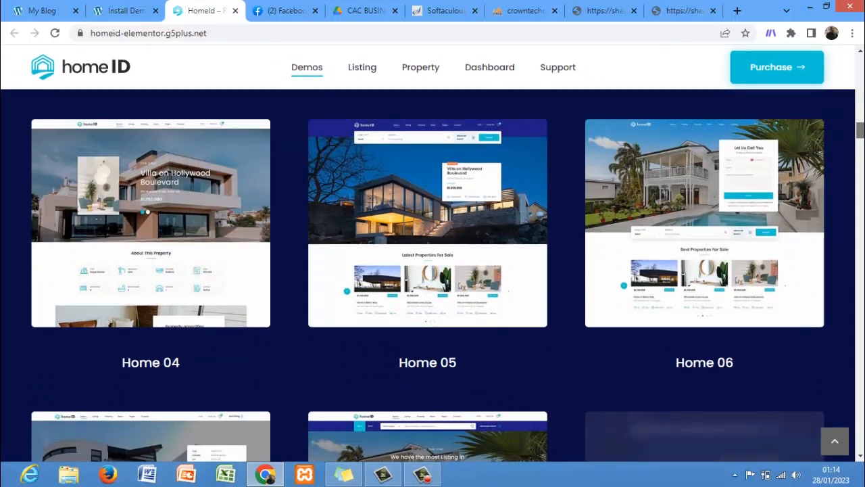
pyautogui.scroll(-4, 433, 256)
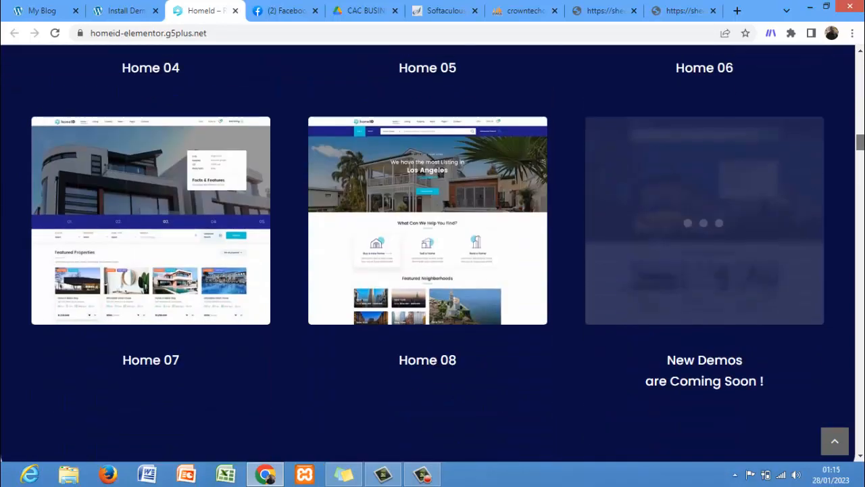
pyautogui.moveTo(860, 142); pyautogui.dragTo(859, 97)
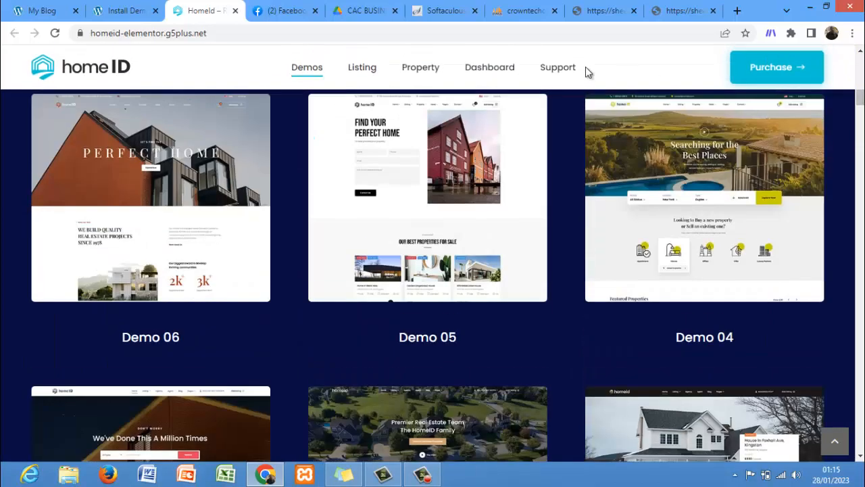
# Step: Import the Main (Use With Elementor) demo, confirming the install prompt with install
pyautogui.click(120, 11)
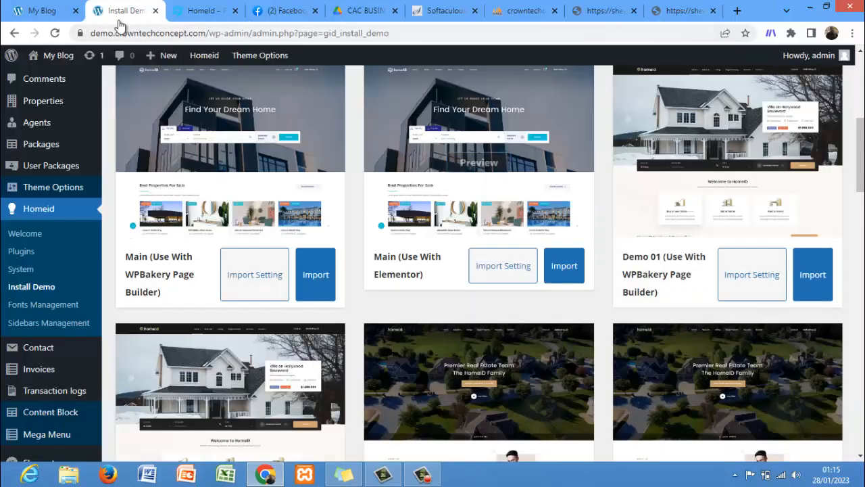
pyautogui.click(563, 267)
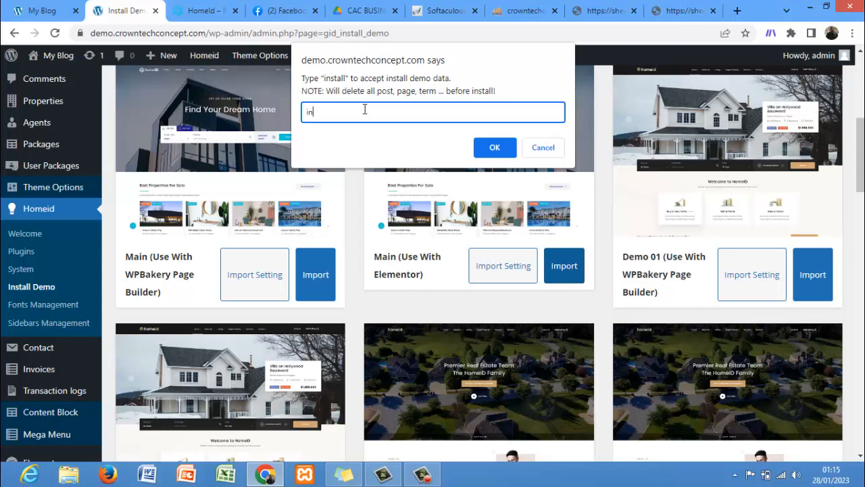
pyautogui.write('install')
pyautogui.click(483, 153)
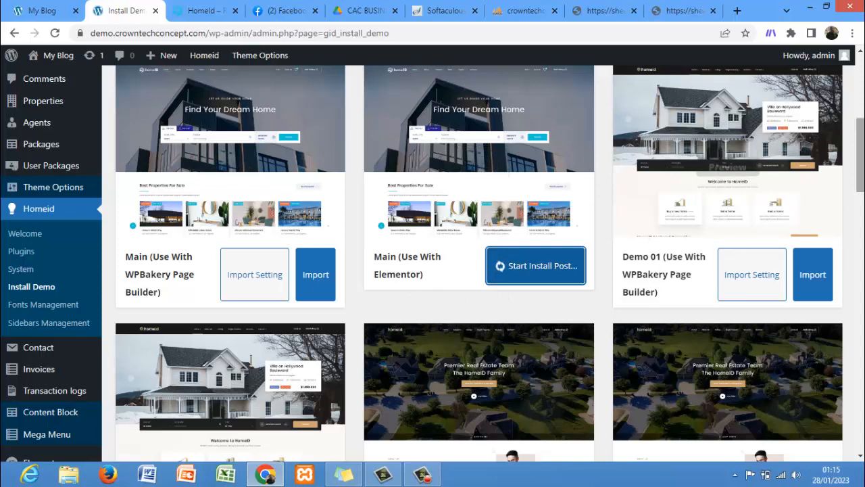
# Step: Wait for the demo import to finish and dismiss the completion notice
pyautogui.scroll(-1, 858, 156)
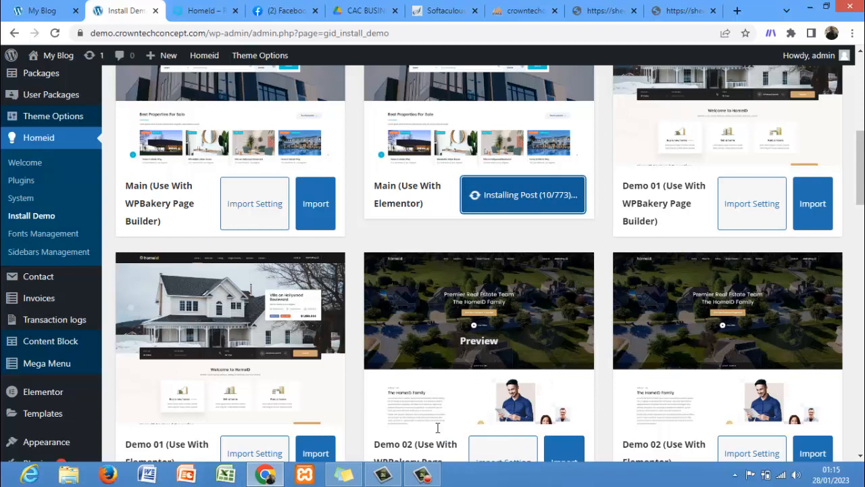
pyautogui.click(425, 477)
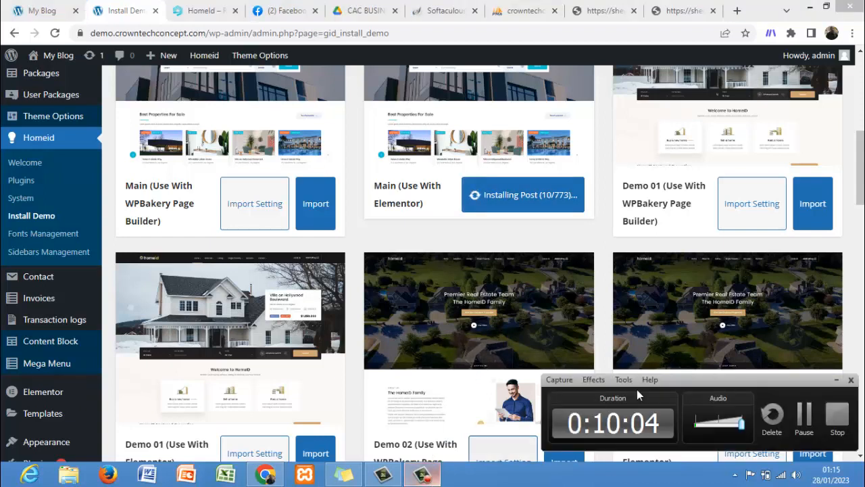
pyautogui.click(804, 416)
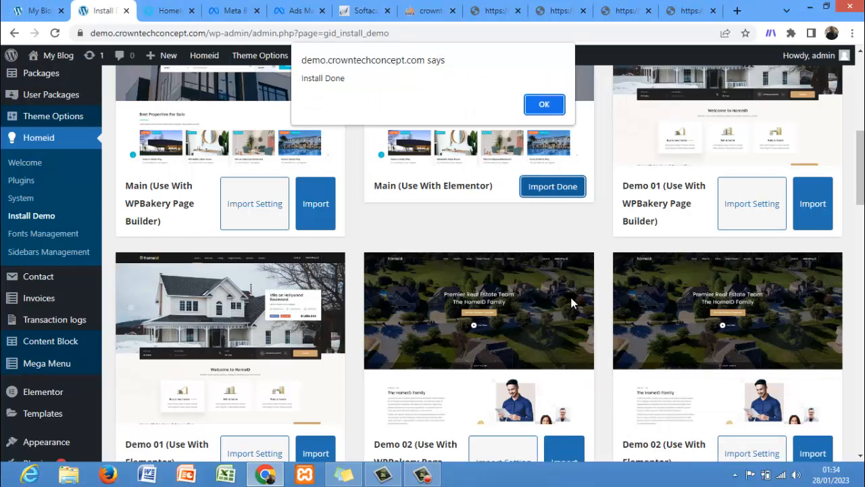
pyautogui.click(544, 105)
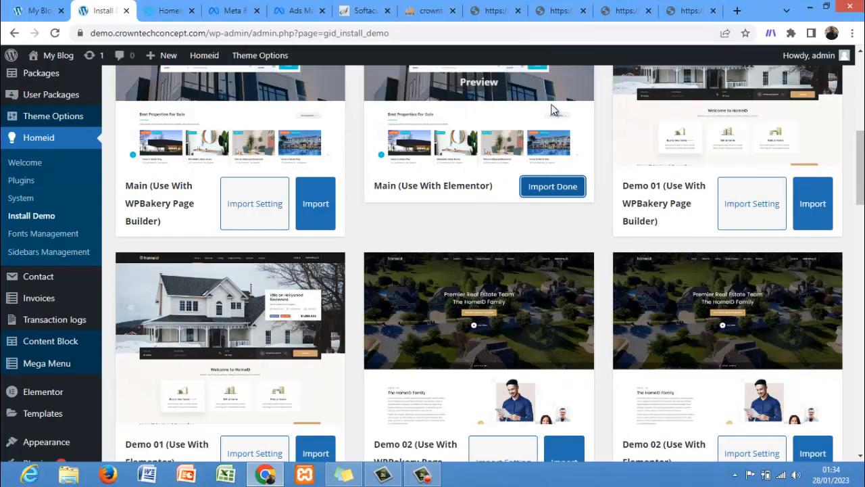
# Step: Reload the site's front end and scroll through the imported homepage
pyautogui.click(41, 10)
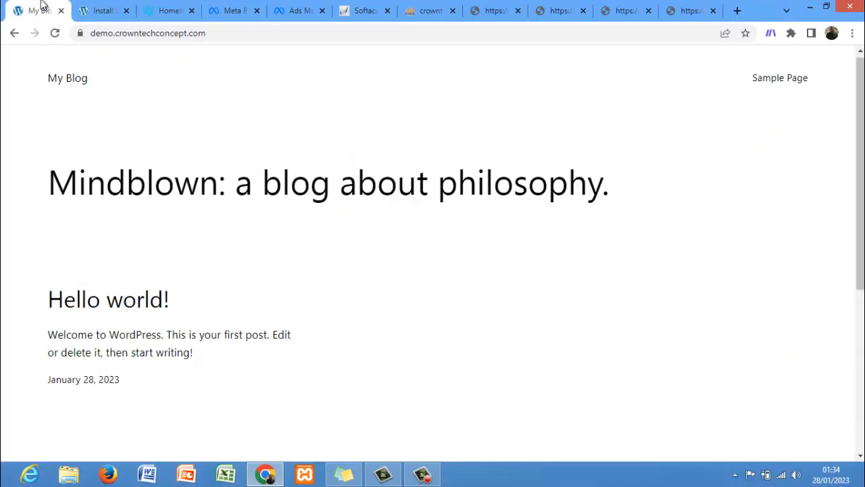
pyautogui.press('F5')
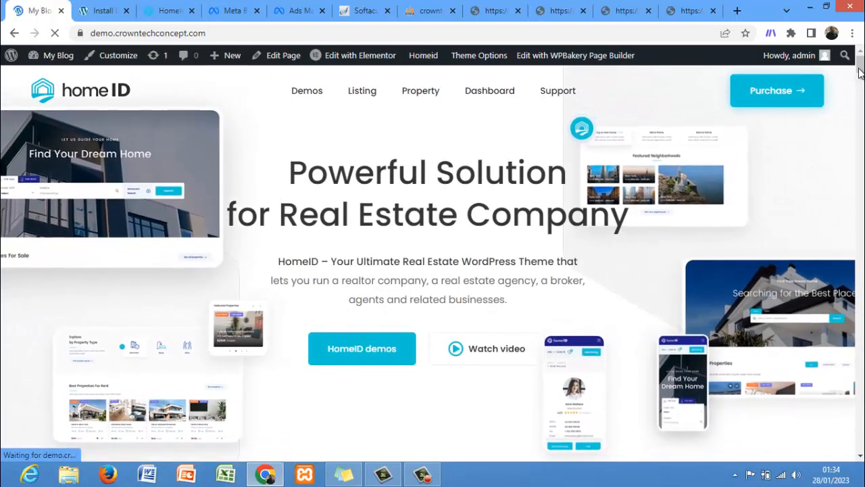
pyautogui.scroll(-10, 859, 71)
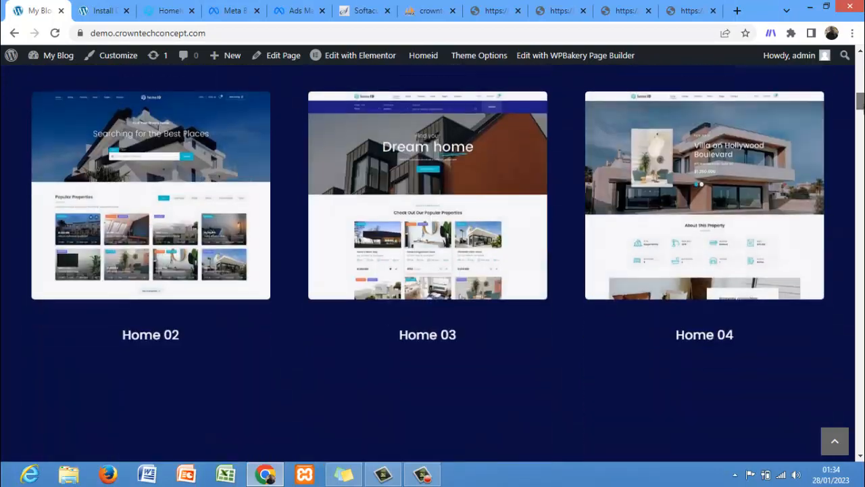
pyautogui.moveTo(862, 107); pyautogui.dragTo(862, 66)
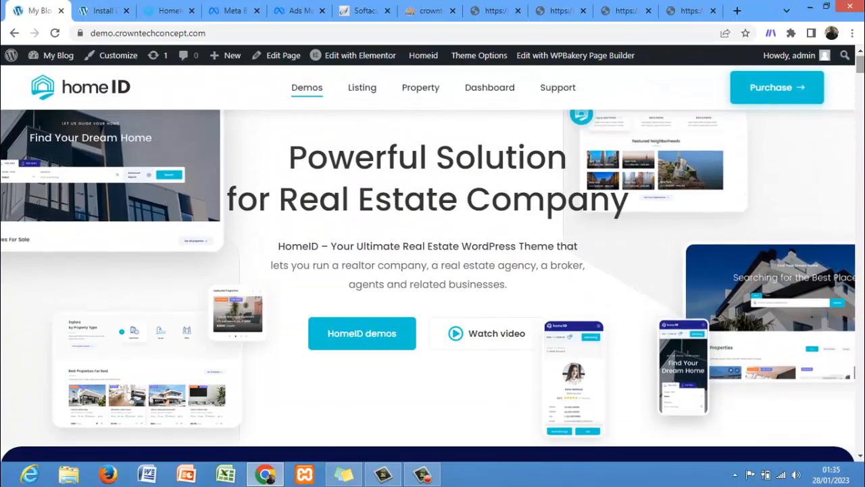
# Step: Return to the Install Demo page and open the Reading settings from the Settings menu
pyautogui.click(91, 11)
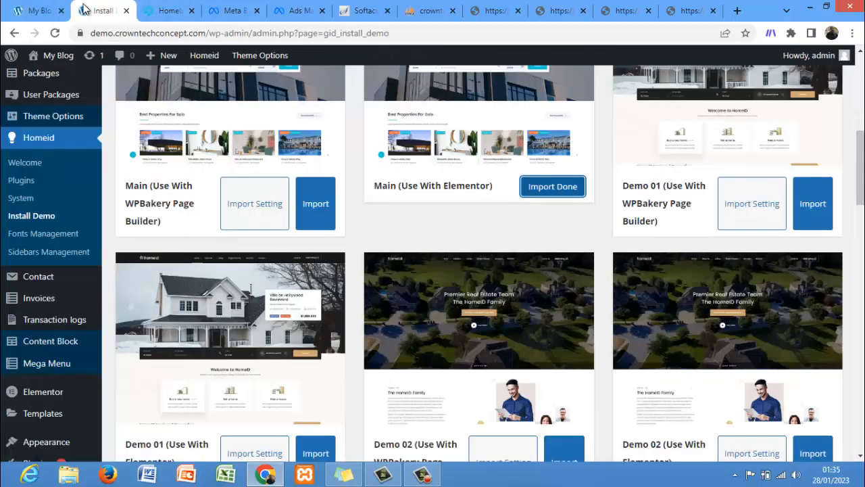
pyautogui.click(112, 173)
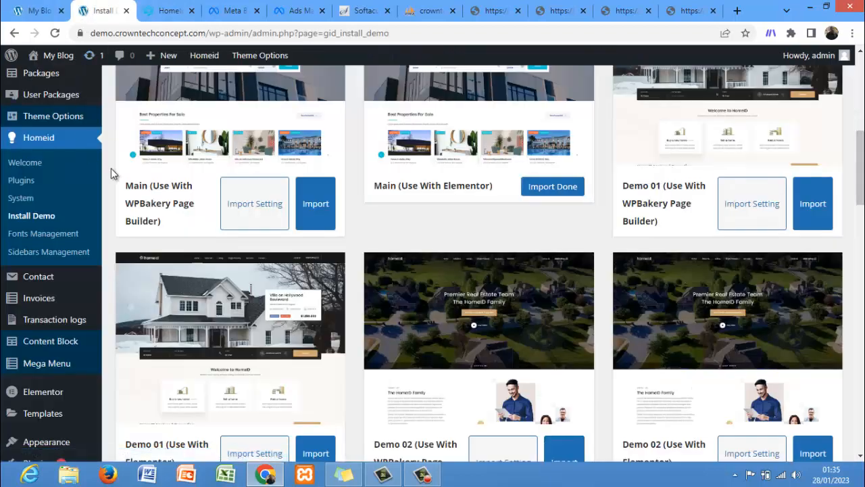
pyautogui.scroll(-6, 110, 169)
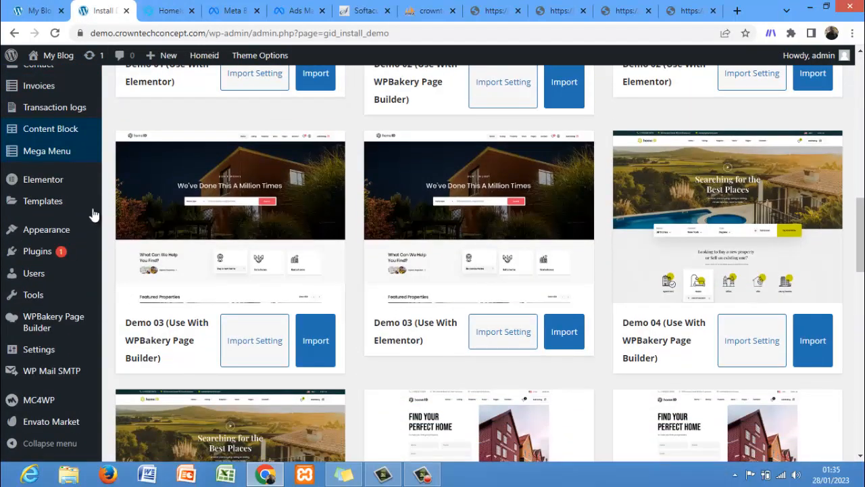
pyautogui.moveTo(42, 356)
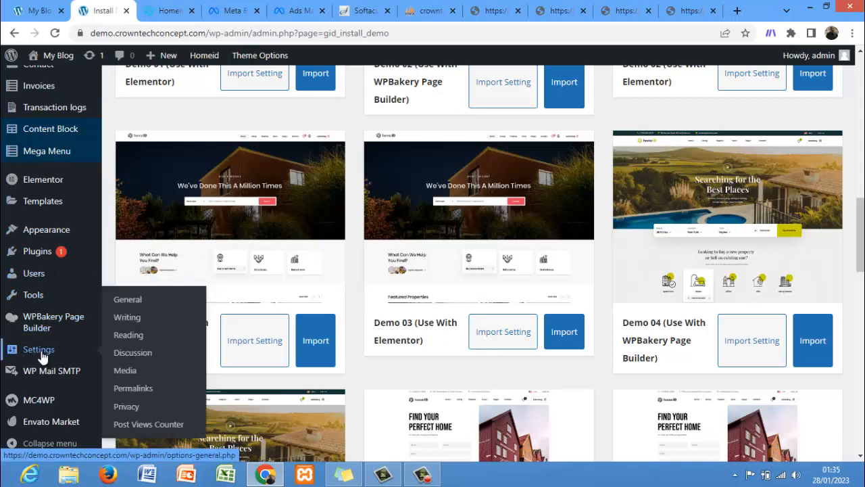
pyautogui.click(127, 338)
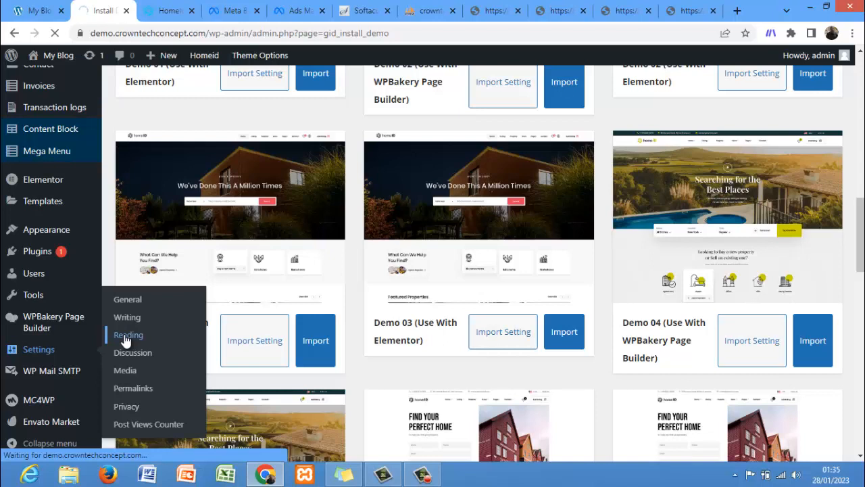
# Step: Scroll through the site's front-end homepage while the settings page loads
pyautogui.click(6, 8)
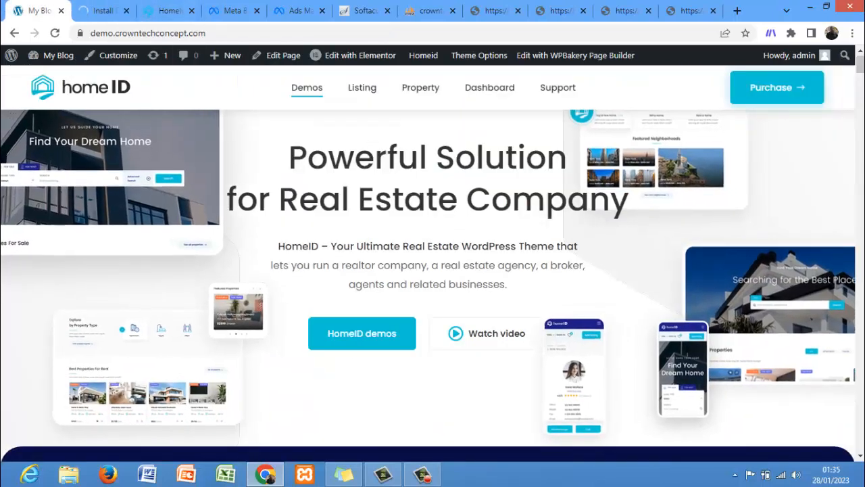
pyautogui.scroll(-8, 433, 270)
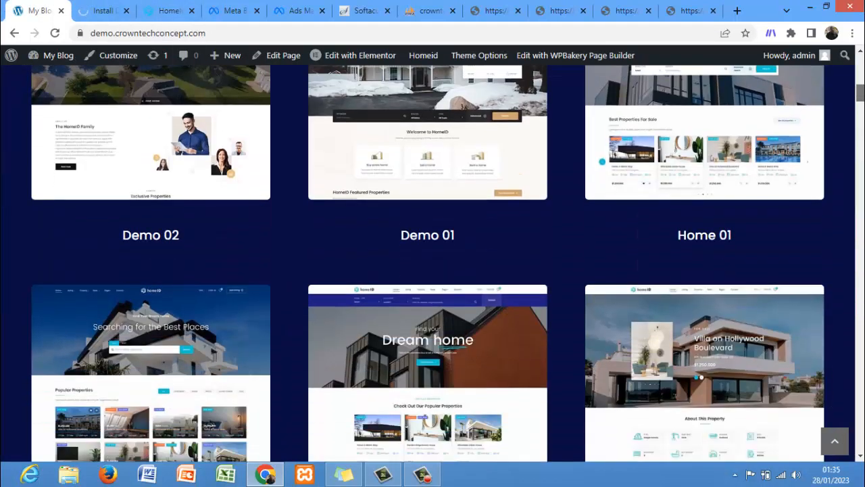
pyautogui.scroll(-4, 432, 263)
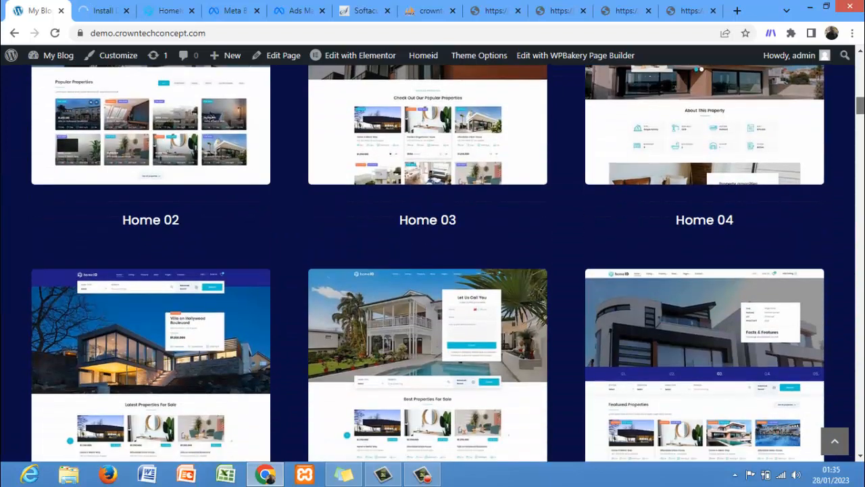
pyautogui.scroll(7, 432, 263)
pyautogui.moveTo(862, 84); pyautogui.dragTo(862, 148)
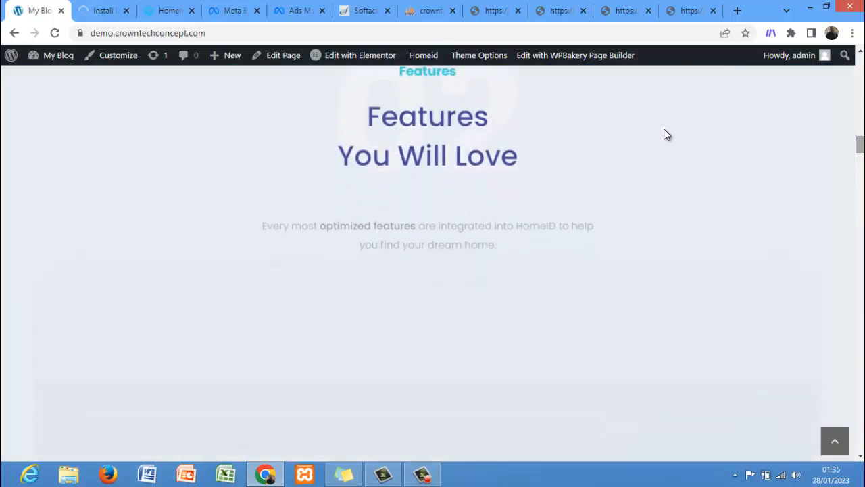
pyautogui.click(101, 10)
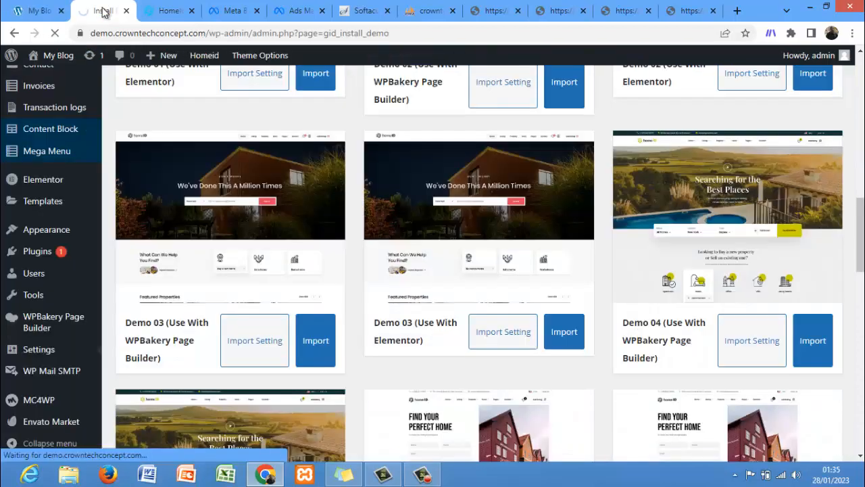
pyautogui.click(41, 12)
pyautogui.click(90, 11)
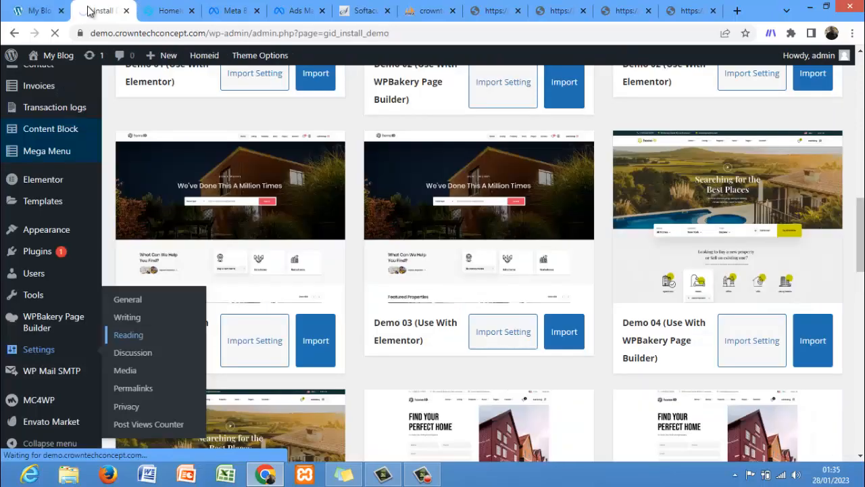
# Step: Open the Reading settings, set the static homepage to Home 02, and save the changes
pyautogui.click(128, 335)
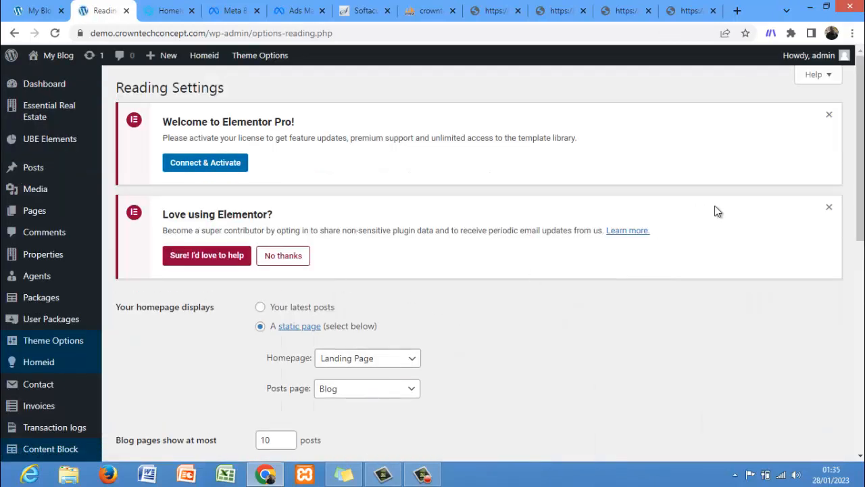
pyautogui.scroll(-2, 647, 273)
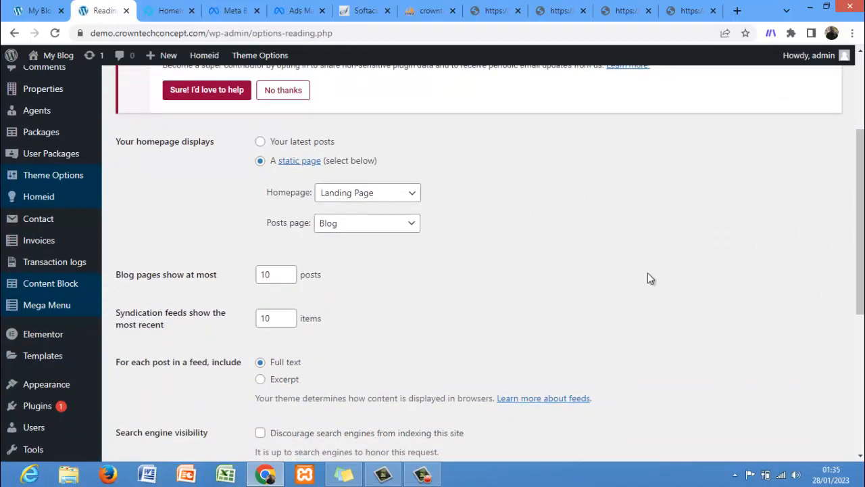
pyautogui.click(359, 194)
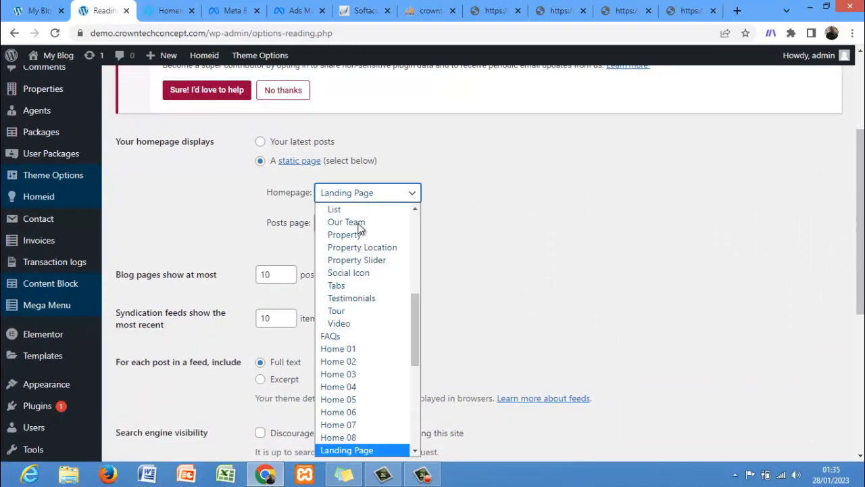
pyautogui.click(353, 360)
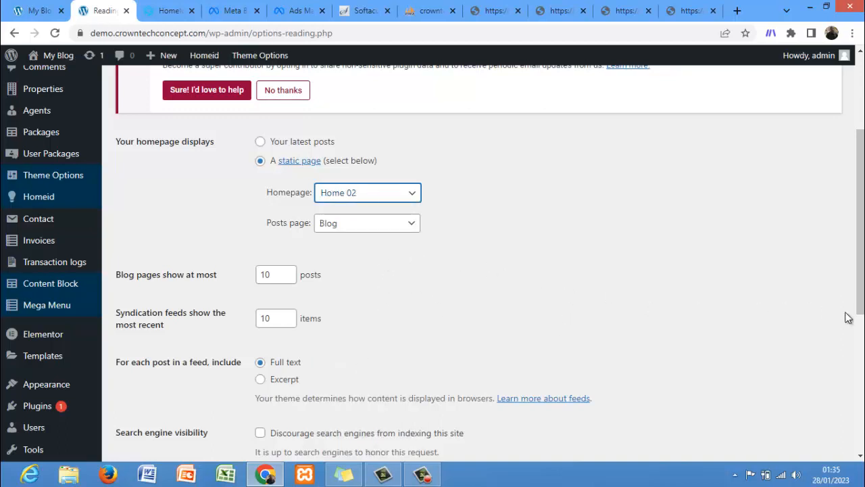
pyautogui.moveTo(860, 312); pyautogui.dragTo(859, 393)
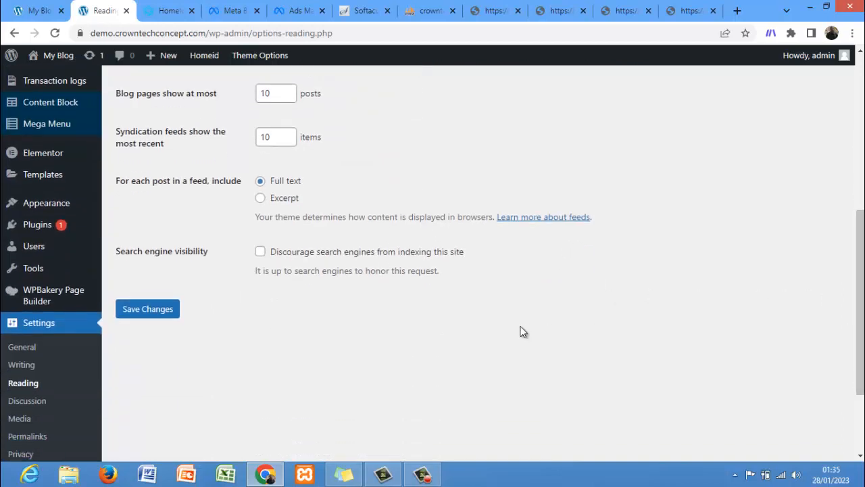
pyautogui.click(139, 311)
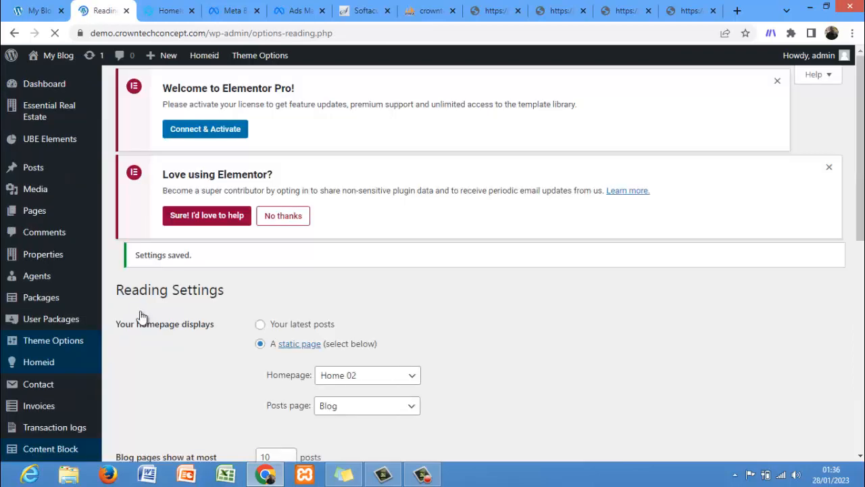
# Step: Reload the site's front-end homepage and close the unneeded browser tabs
pyautogui.click(39, 8)
pyautogui.click(57, 37)
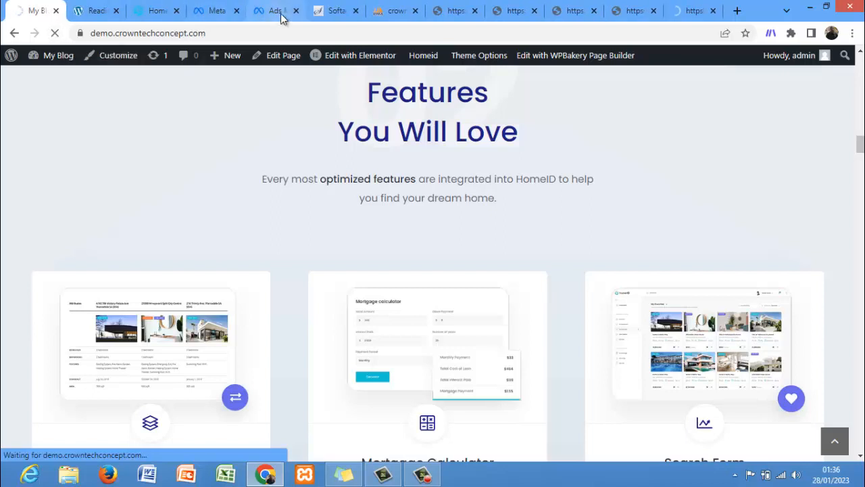
pyautogui.click(713, 11)
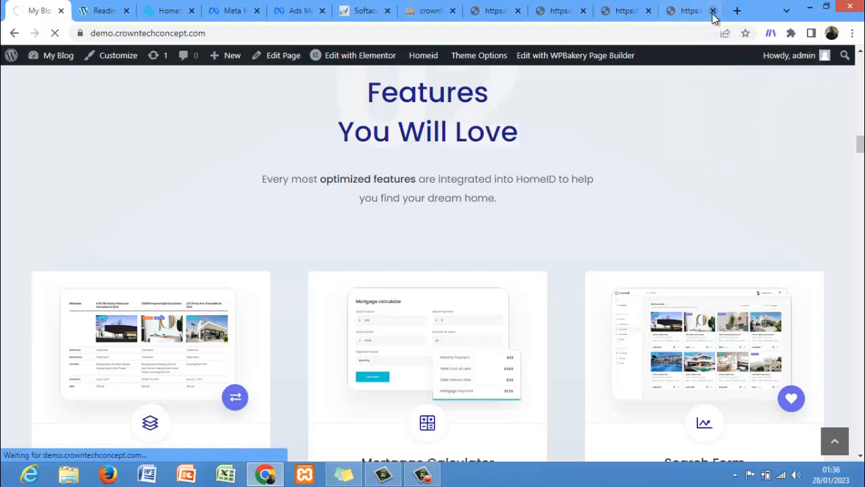
pyautogui.click(713, 11)
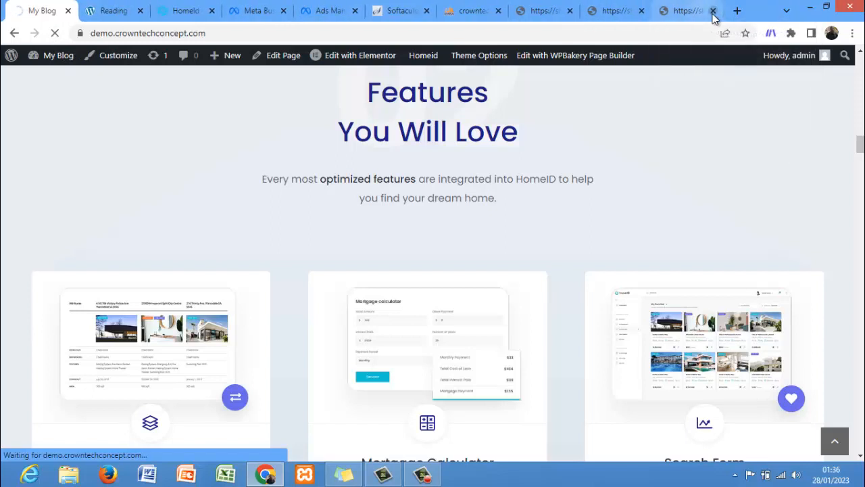
pyautogui.click(713, 11)
pyautogui.click(713, 11)
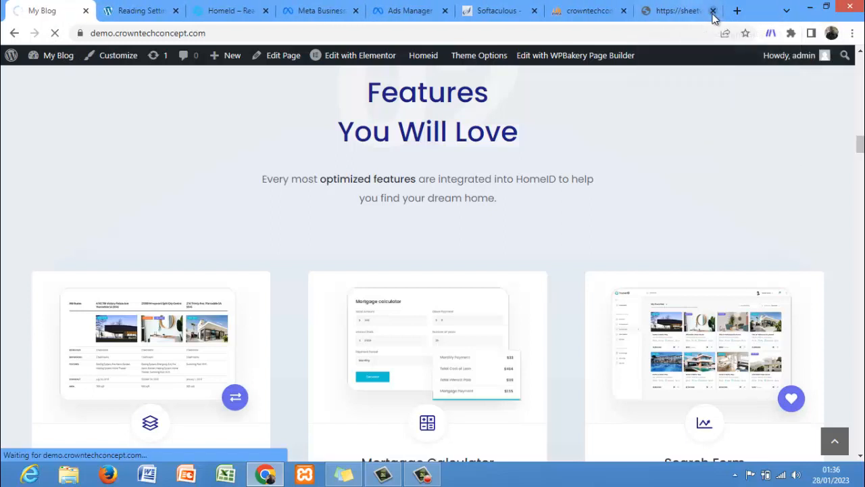
pyautogui.click(713, 11)
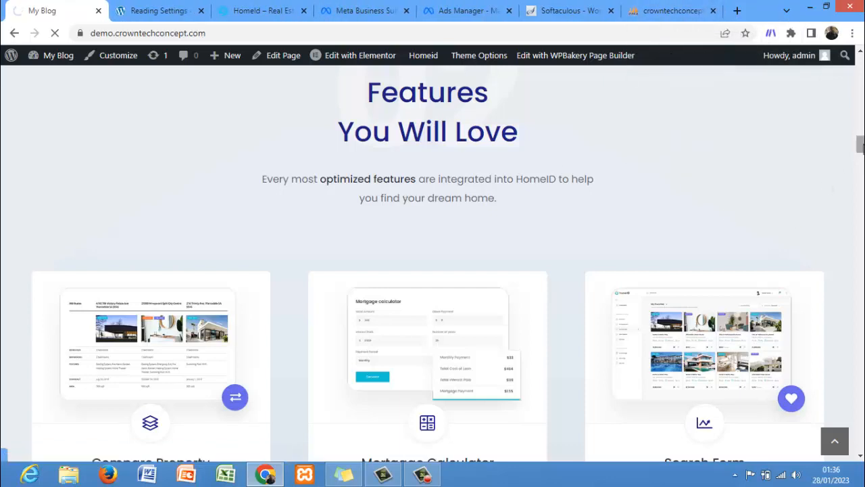
# Step: Scroll back to the top of the front-end homepage to review its layout
pyautogui.moveTo(862, 145); pyautogui.dragTo(862, 76)
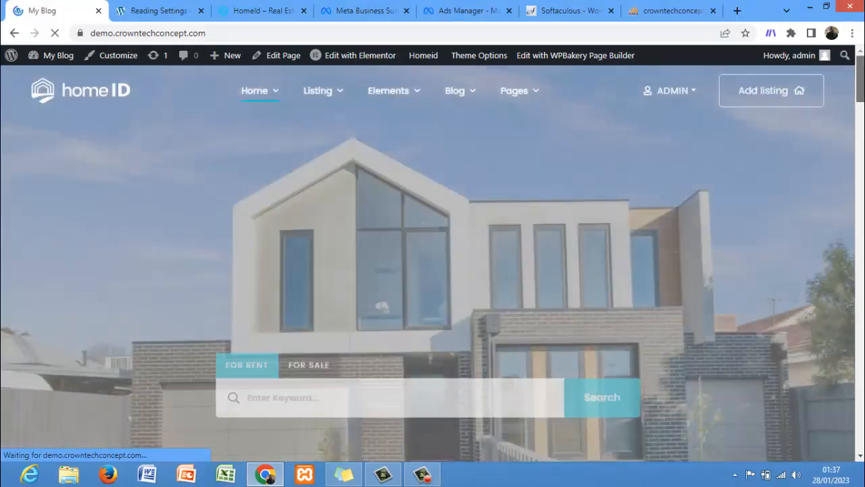
pyautogui.moveTo(859, 80)
pyautogui.mouseDown()
pyautogui.moveTo(859, 107)
pyautogui.moveTo(860, 83)
pyautogui.mouseUp()
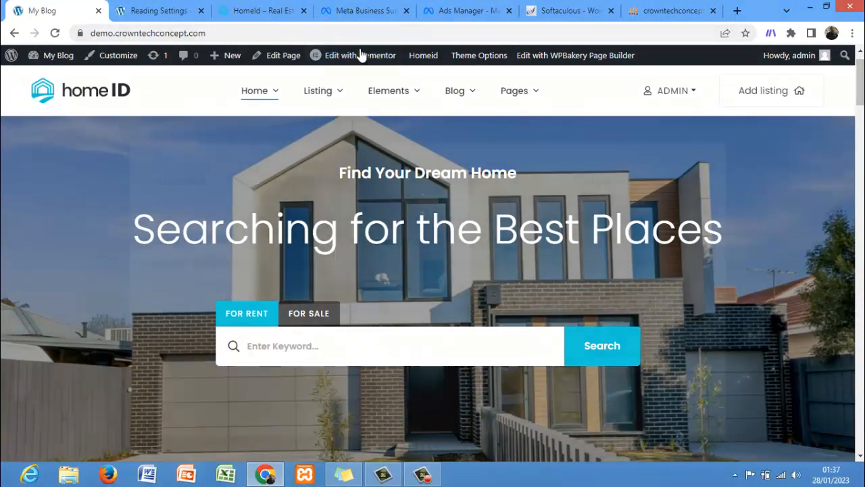
pyautogui.moveTo(537, 91)
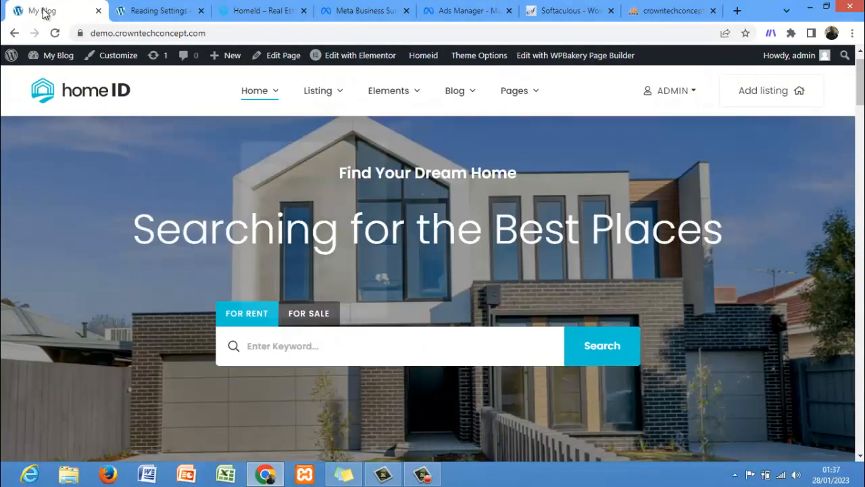
# Step: Open the Menus editor from the Appearance section and scroll to the end of the main menu's structure
pyautogui.click(152, 10)
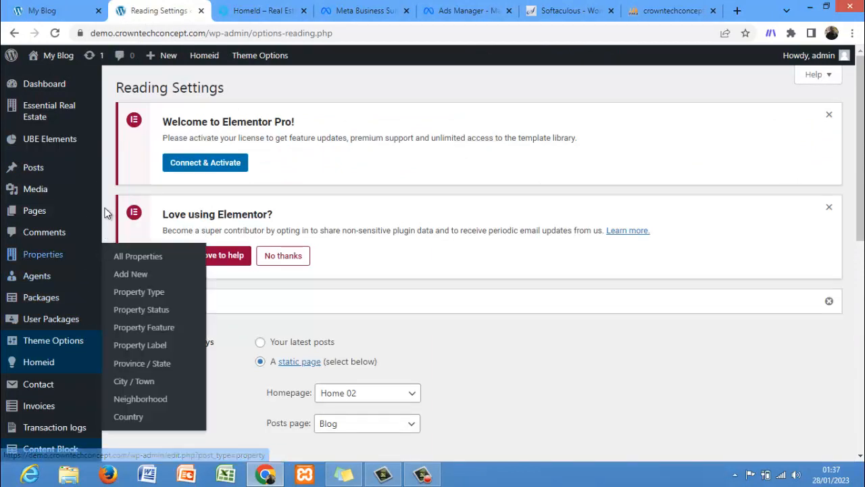
pyautogui.scroll(-1, 104, 213)
pyautogui.scroll(-5, 98, 219)
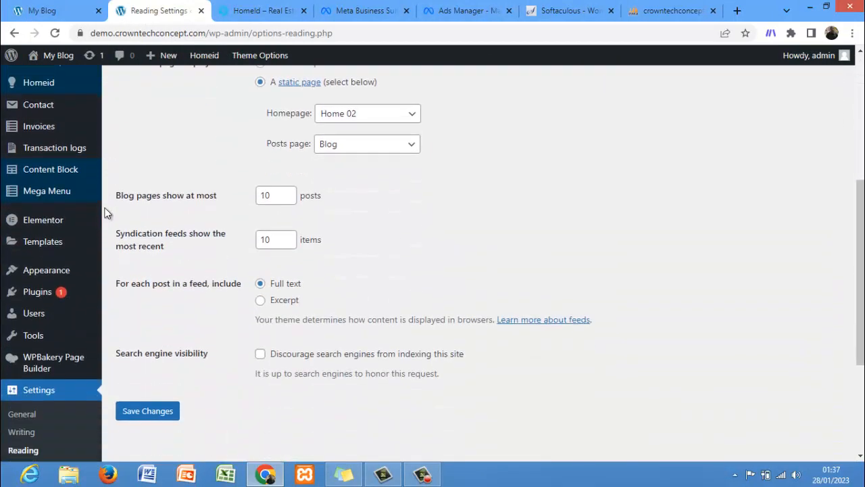
pyautogui.moveTo(27, 144)
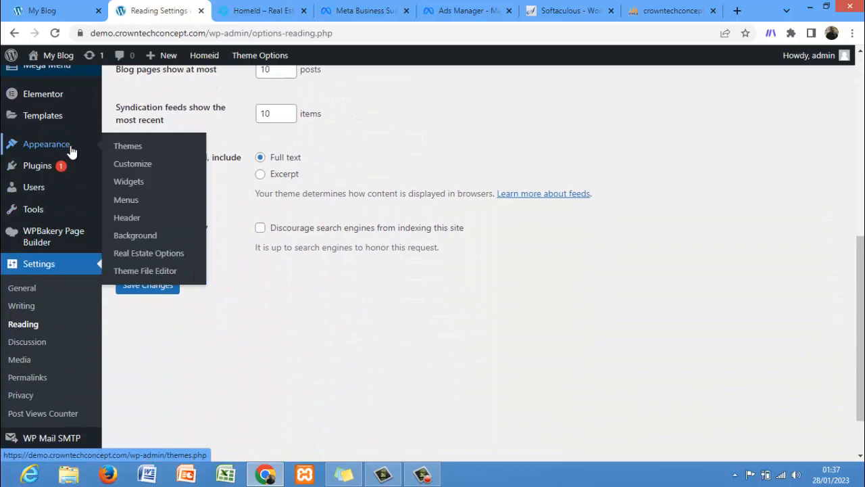
pyautogui.click(129, 200)
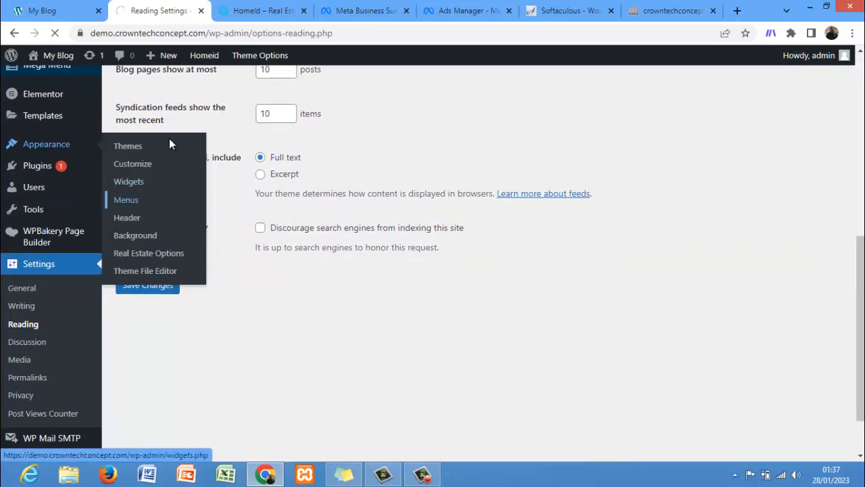
pyautogui.click(81, 12)
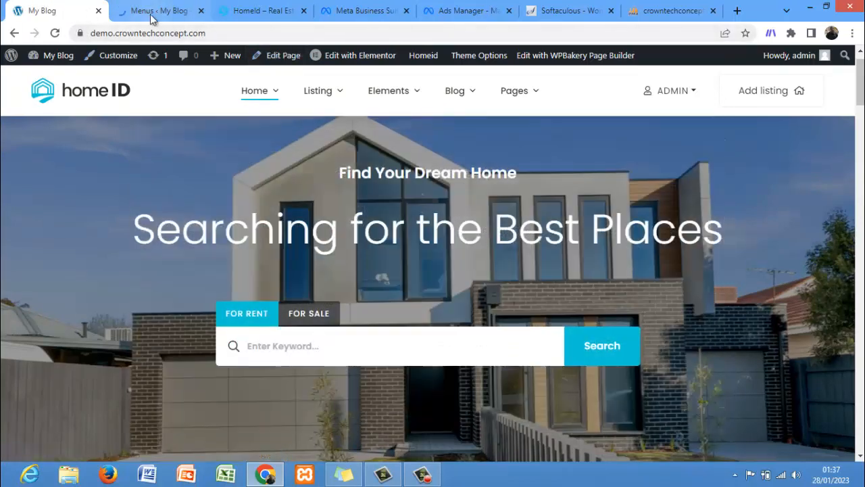
pyautogui.click(152, 19)
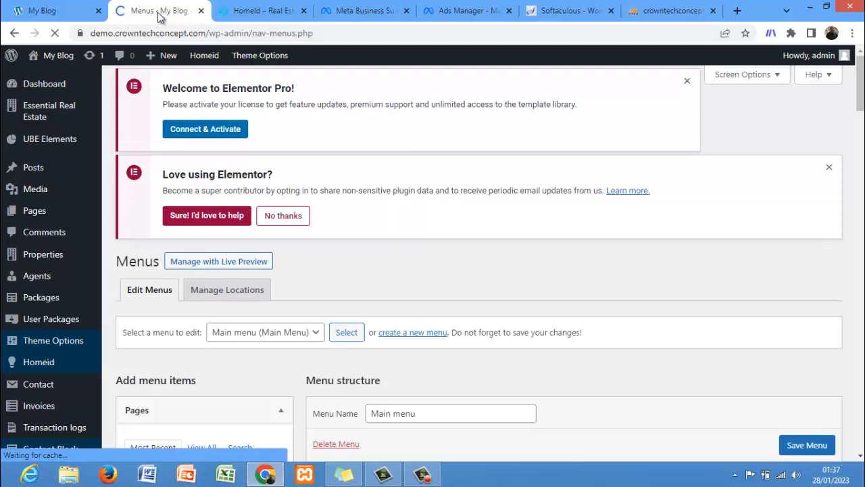
pyautogui.moveTo(862, 95); pyautogui.dragTo(861, 430)
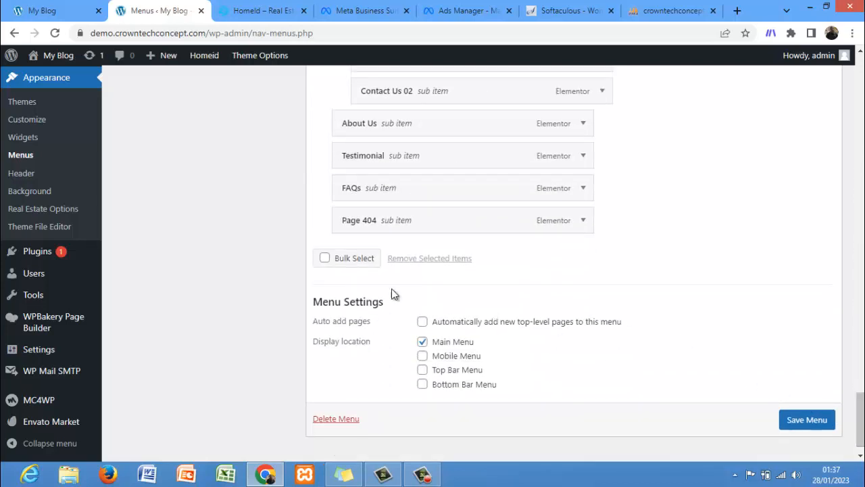
# Step: Bulk-select the FAQs and Page 404 items in the main menu
pyautogui.click(325, 258)
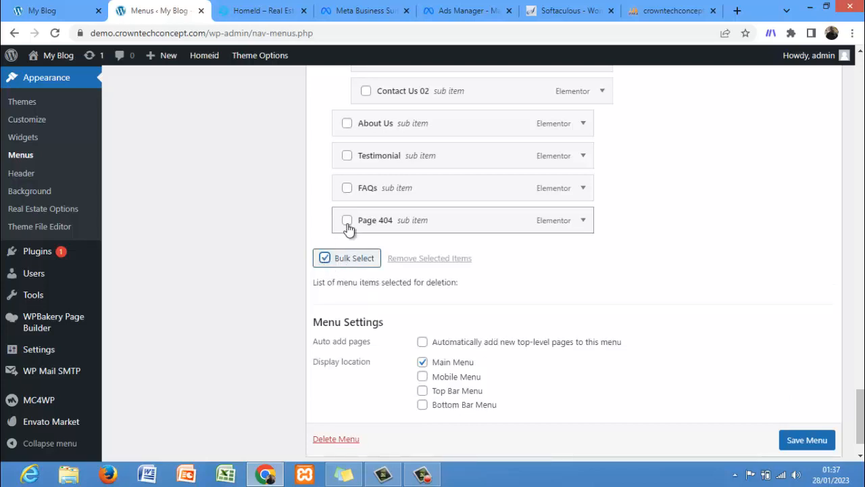
pyautogui.click(347, 221)
pyautogui.click(347, 188)
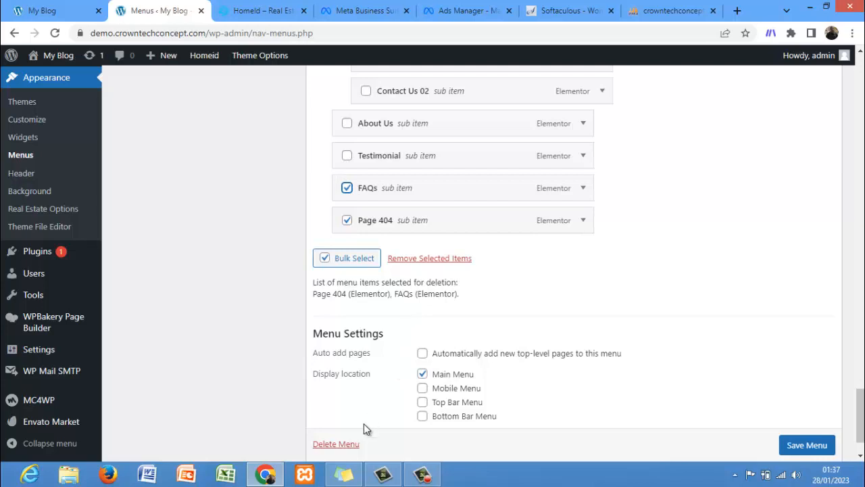
# Step: Delete the entire Main menu and confirm the permanent deletion
pyautogui.click(338, 444)
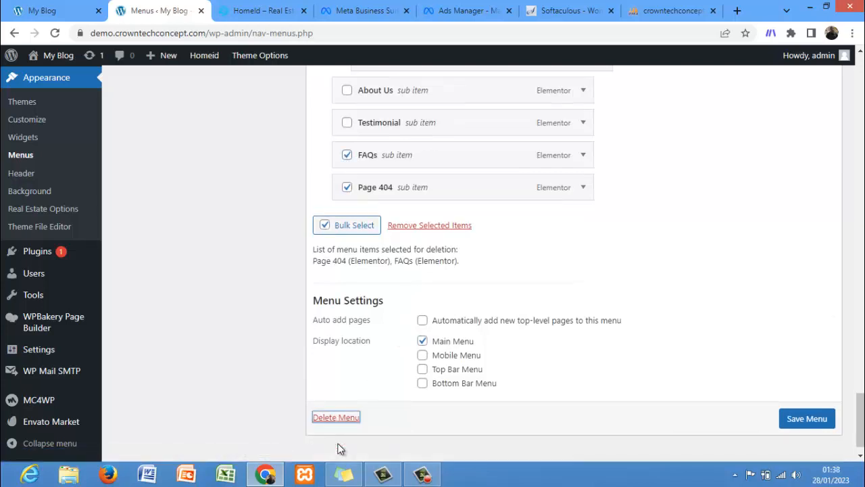
pyautogui.click(340, 422)
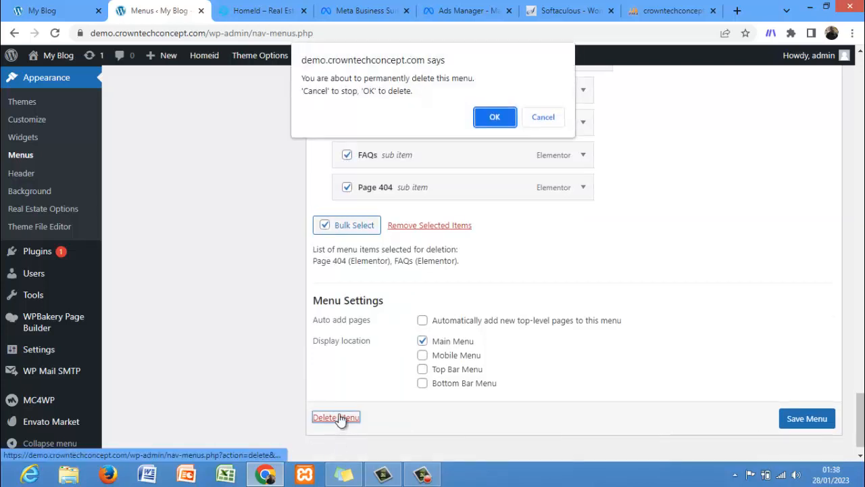
pyautogui.click(494, 117)
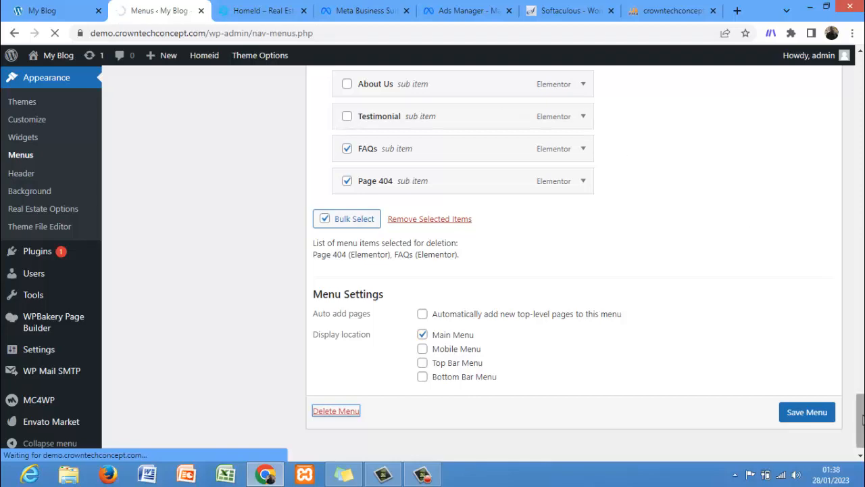
pyautogui.moveTo(862, 385); pyautogui.dragTo(859, 116)
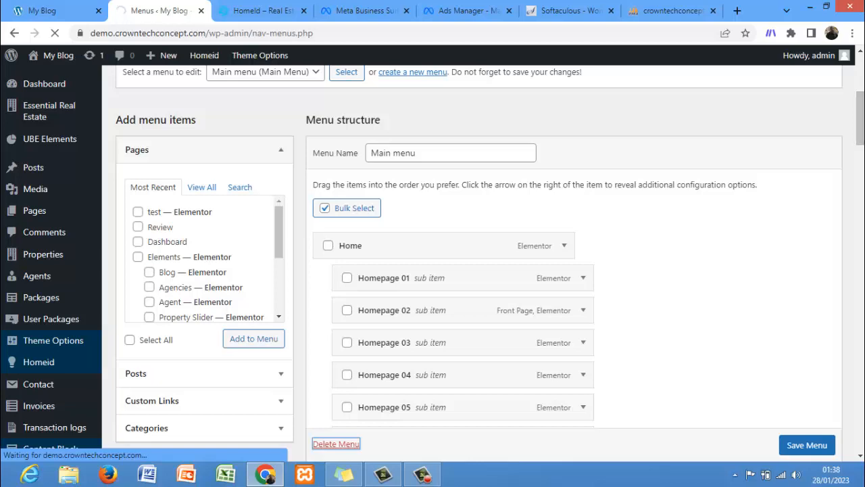
pyautogui.moveTo(860, 116); pyautogui.dragTo(860, 404)
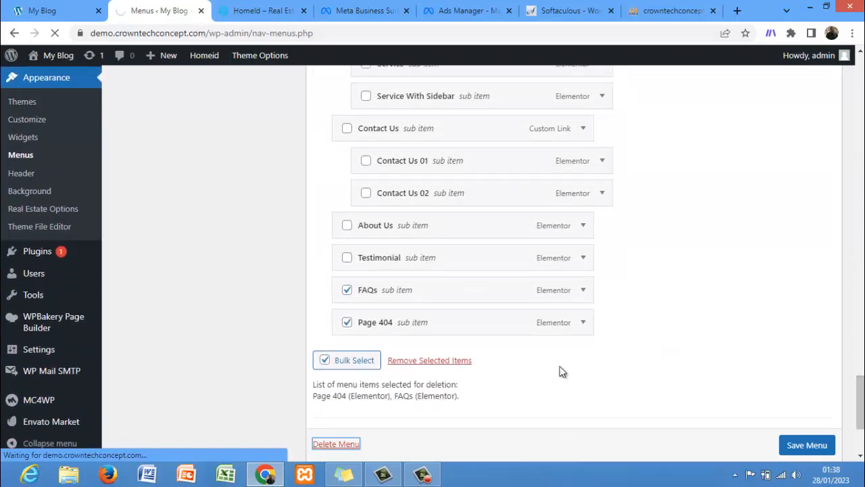
pyautogui.click(422, 473)
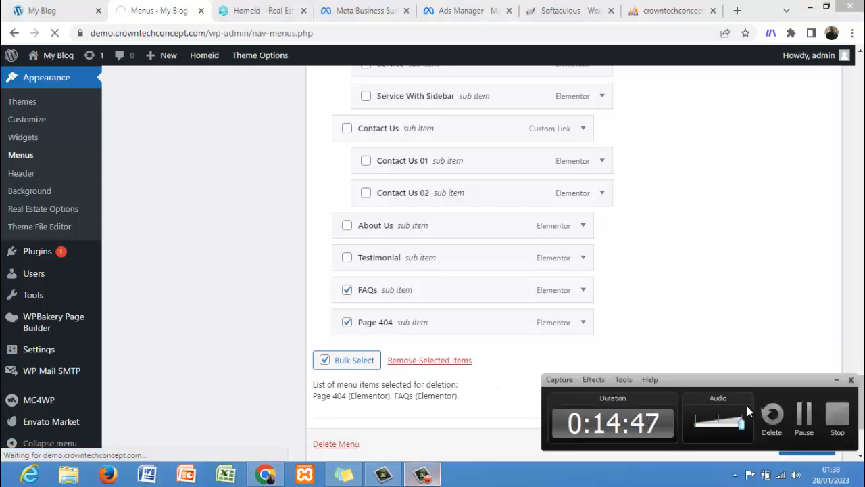
pyautogui.click(802, 413)
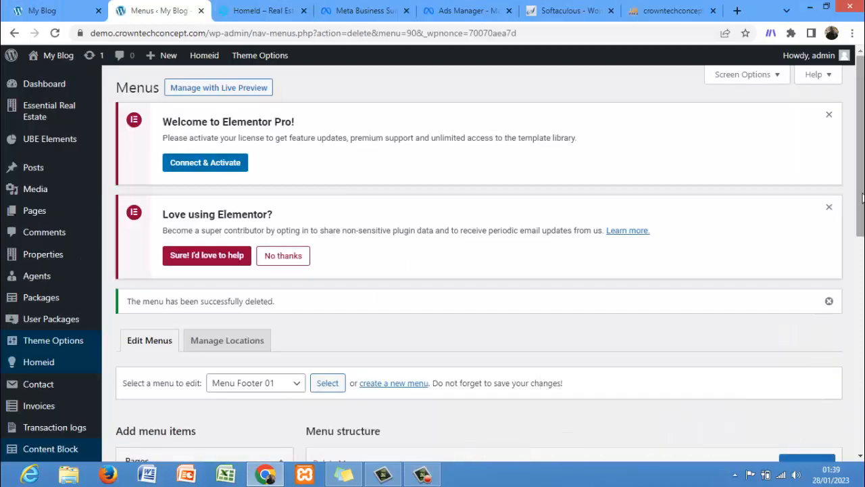
# Step: Review the remaining Menu Footer 01 menu and start creating a new menu
pyautogui.moveTo(862, 194); pyautogui.dragTo(862, 270)
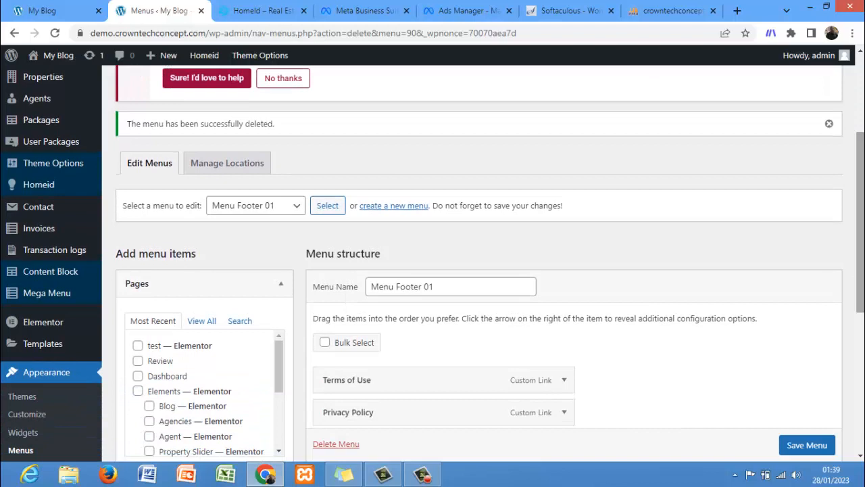
pyautogui.moveTo(861, 226); pyautogui.dragTo(860, 296)
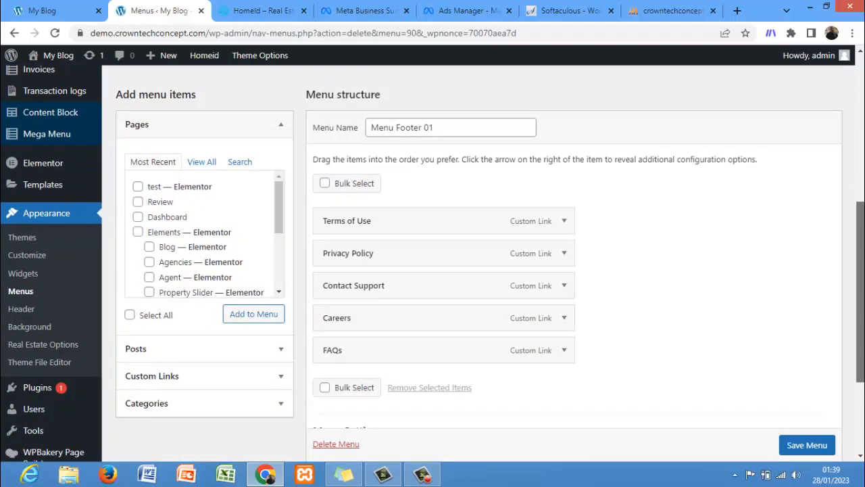
pyautogui.moveTo(859, 344); pyautogui.dragTo(859, 286)
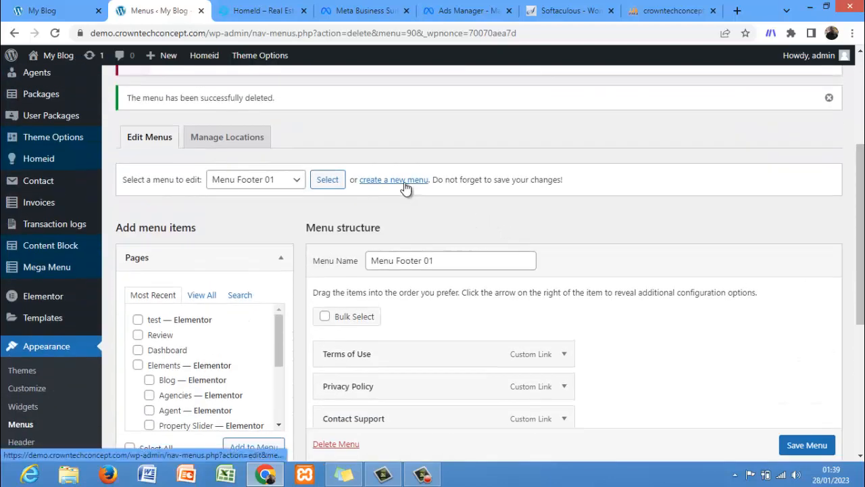
pyautogui.click(292, 181)
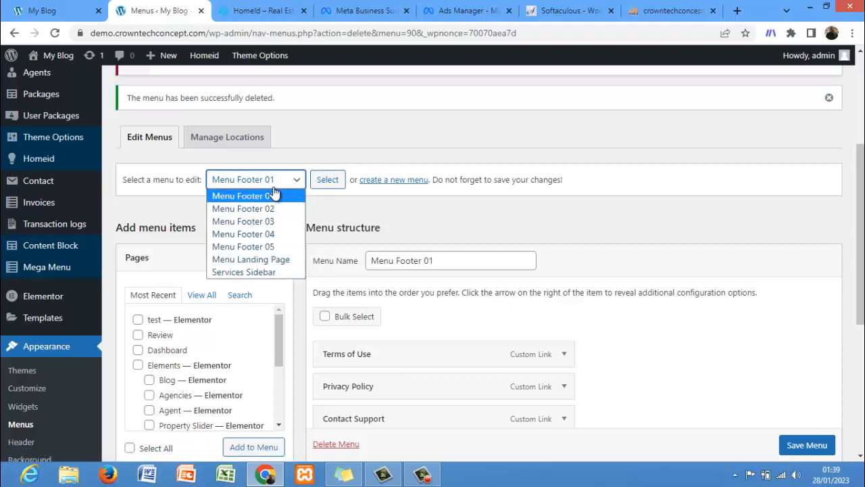
pyautogui.click(383, 181)
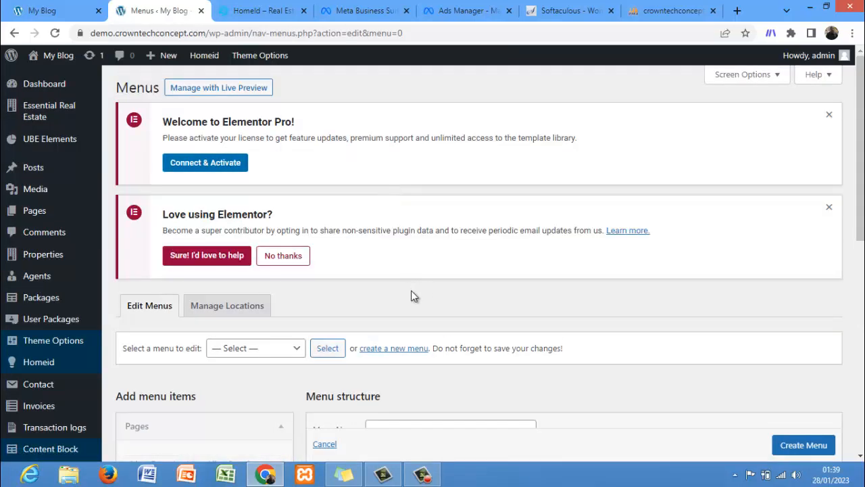
# Step: Name the new menu "main menu"
pyautogui.click(269, 352)
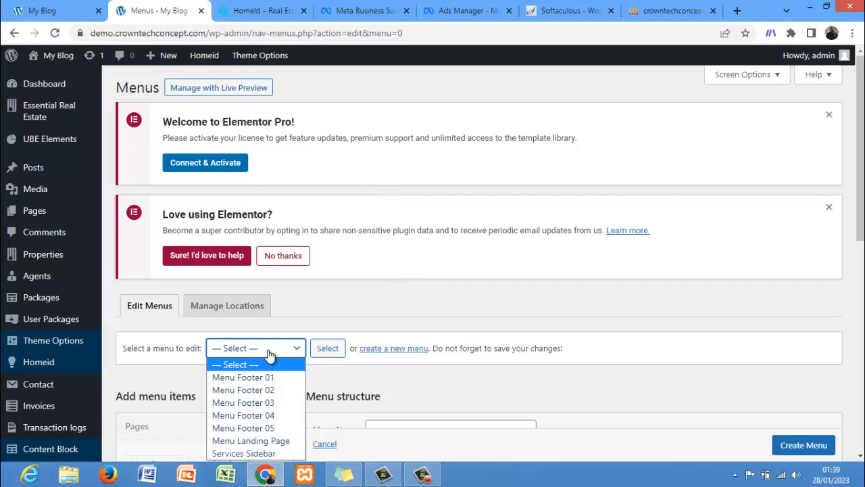
pyautogui.moveTo(860, 215); pyautogui.dragTo(859, 320)
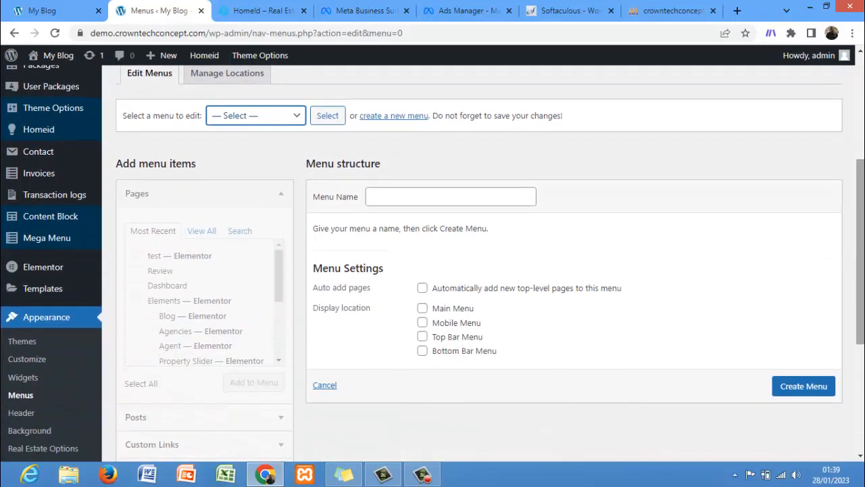
pyautogui.click(475, 197)
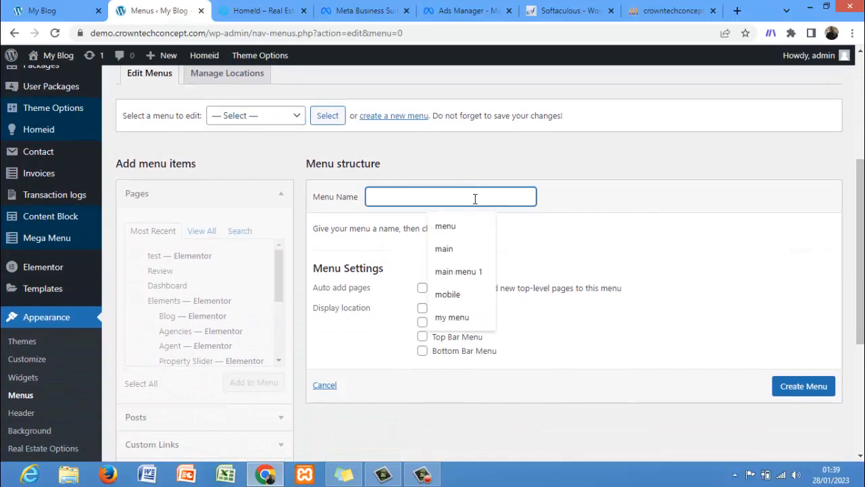
pyautogui.click(468, 277)
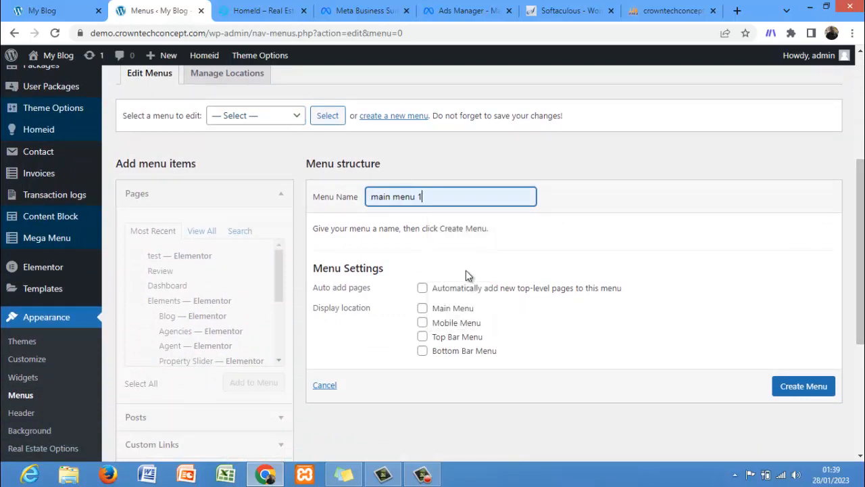
pyautogui.press('BackSpace')
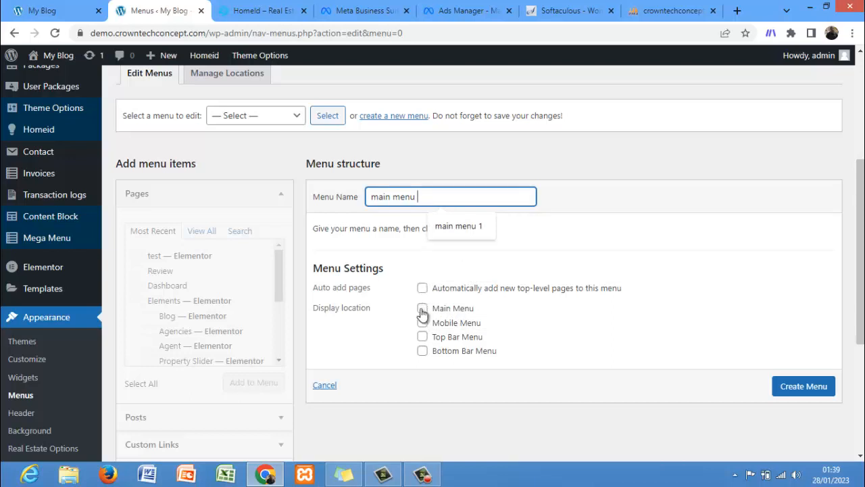
# Step: Assign the new menu to the Main Menu display location only and create it
pyautogui.click(63, 5)
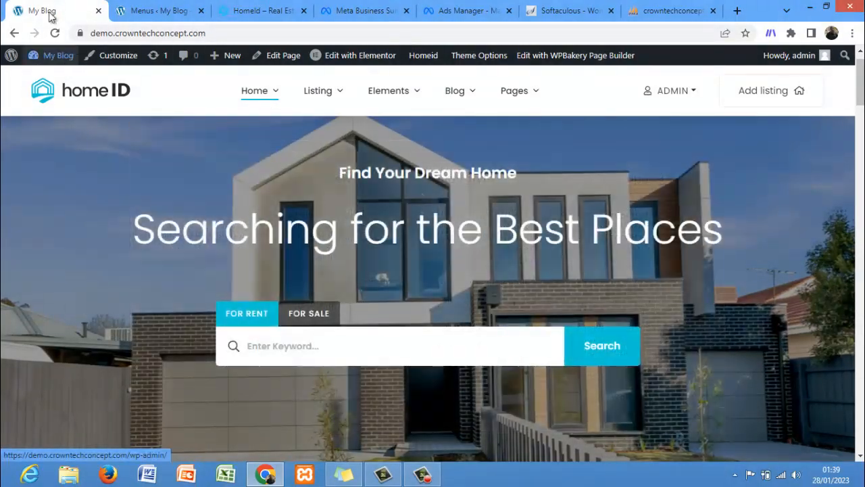
pyautogui.click(159, 10)
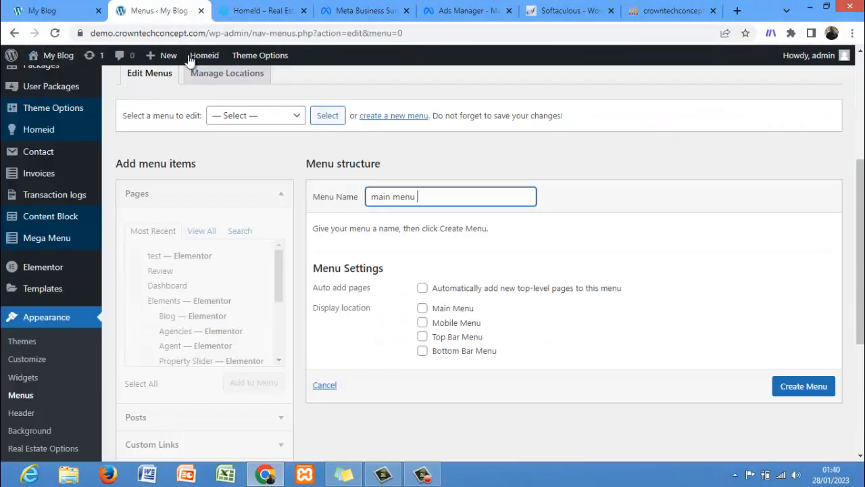
pyautogui.click(421, 309)
pyautogui.click(423, 323)
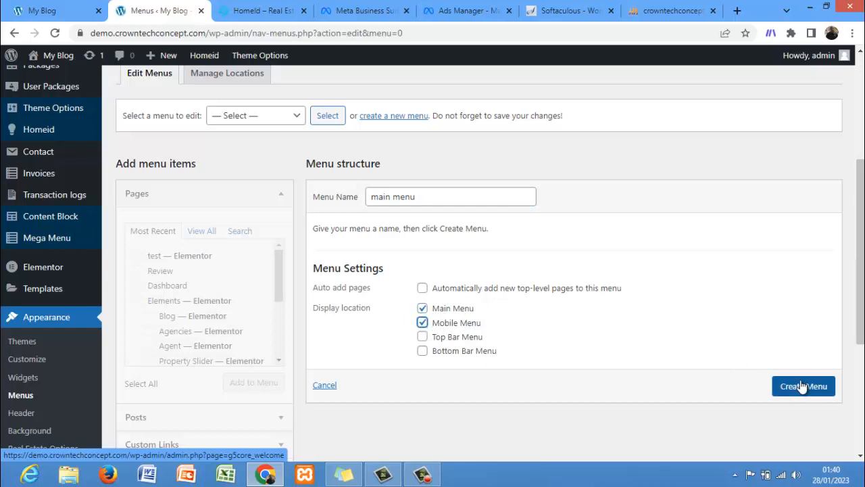
pyautogui.click(289, 122)
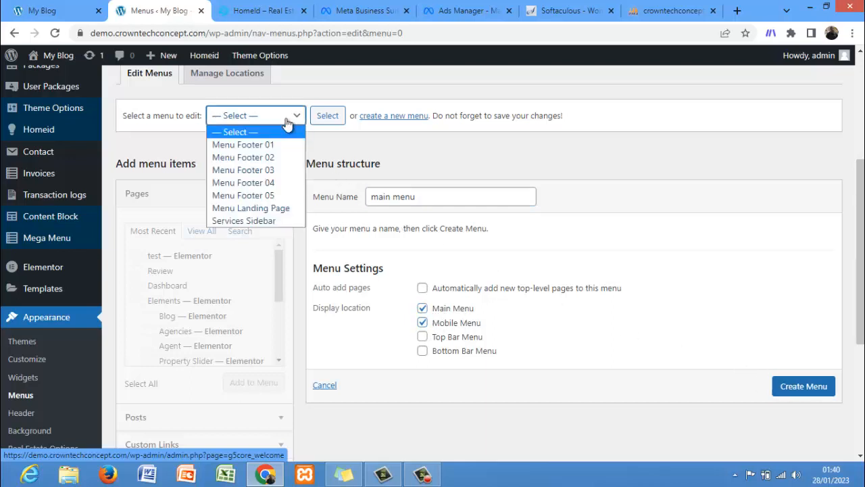
pyautogui.click(288, 122)
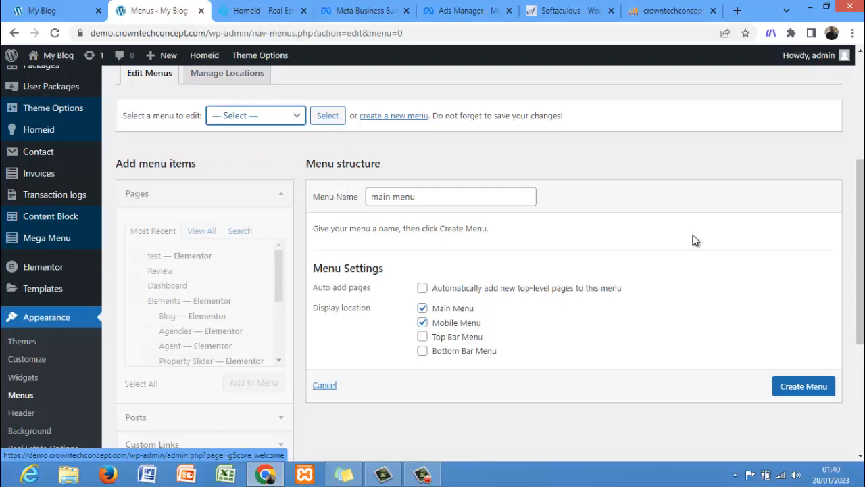
pyautogui.click(422, 322)
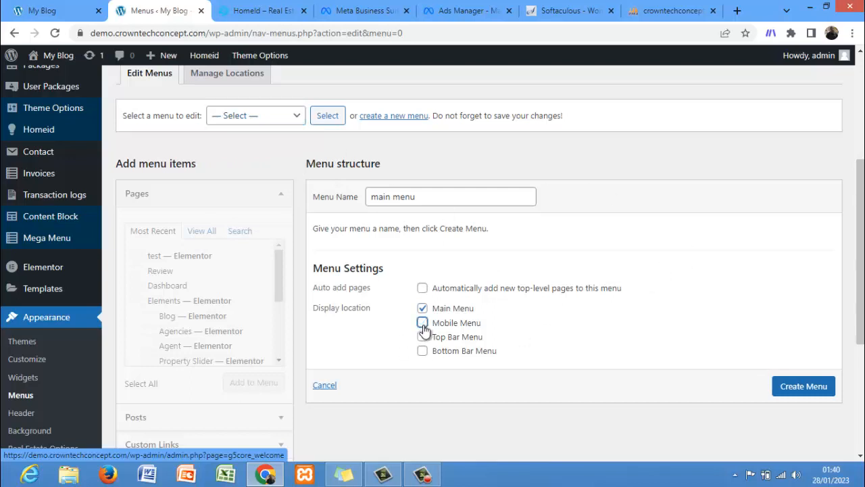
pyautogui.click(796, 387)
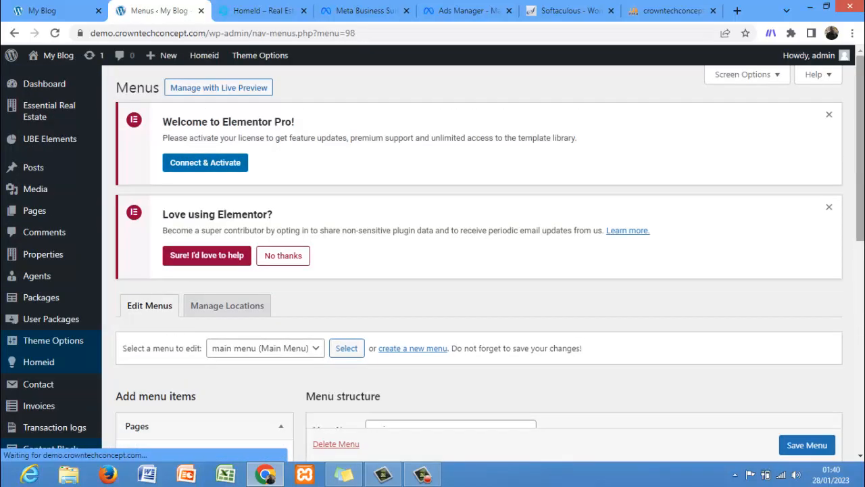
# Step: Add the Home 02, Blog, About Us, Contact Us 01 and Property pages to the main menu
pyautogui.moveTo(860, 149); pyautogui.dragTo(860, 295)
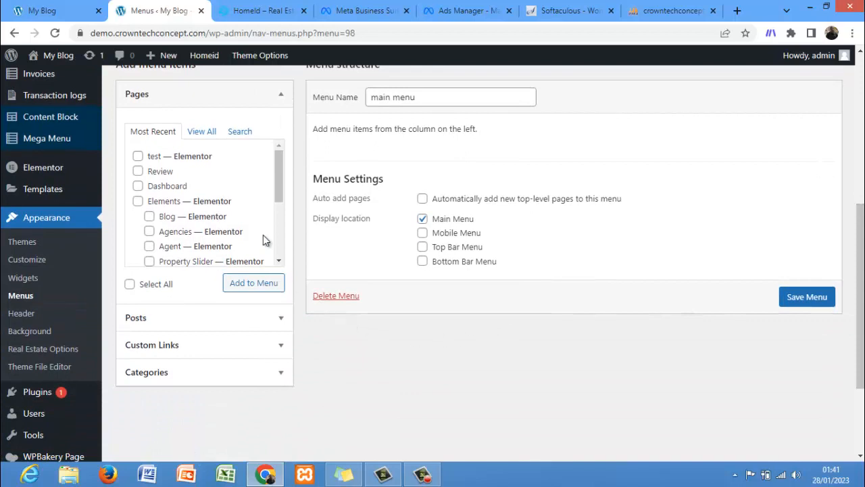
pyautogui.click(202, 131)
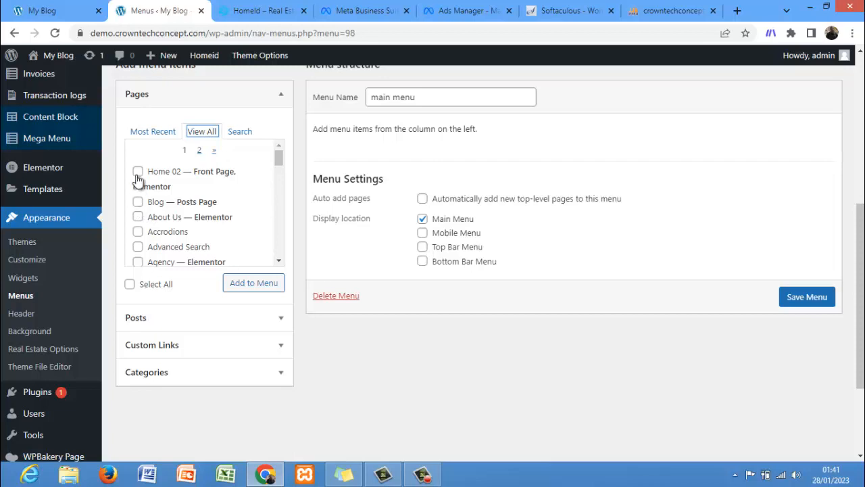
pyautogui.click(137, 175)
pyautogui.click(138, 201)
pyautogui.click(138, 217)
pyautogui.click(277, 160)
pyautogui.moveTo(277, 160); pyautogui.dragTo(281, 182)
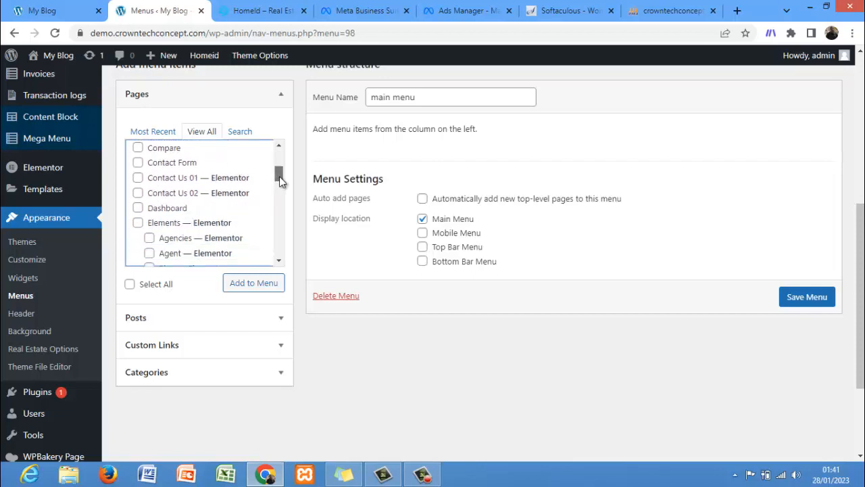
pyautogui.click(138, 178)
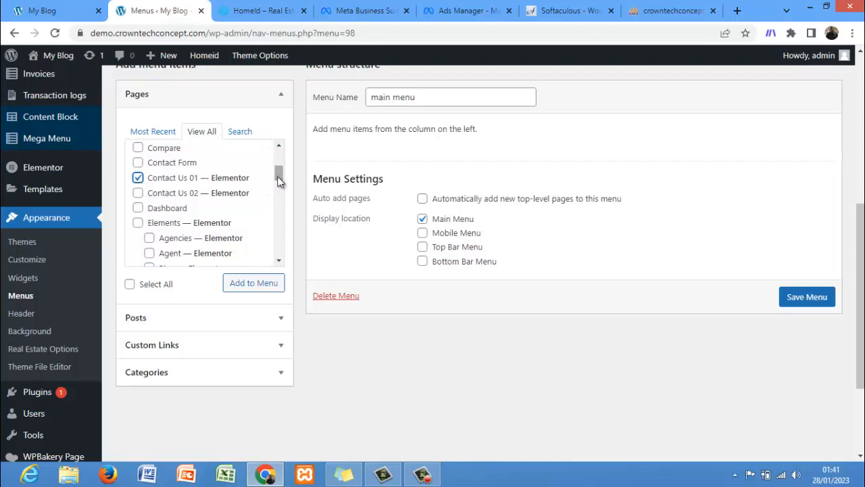
pyautogui.moveTo(279, 181); pyautogui.dragTo(280, 194)
pyautogui.scroll(-2, 278, 199)
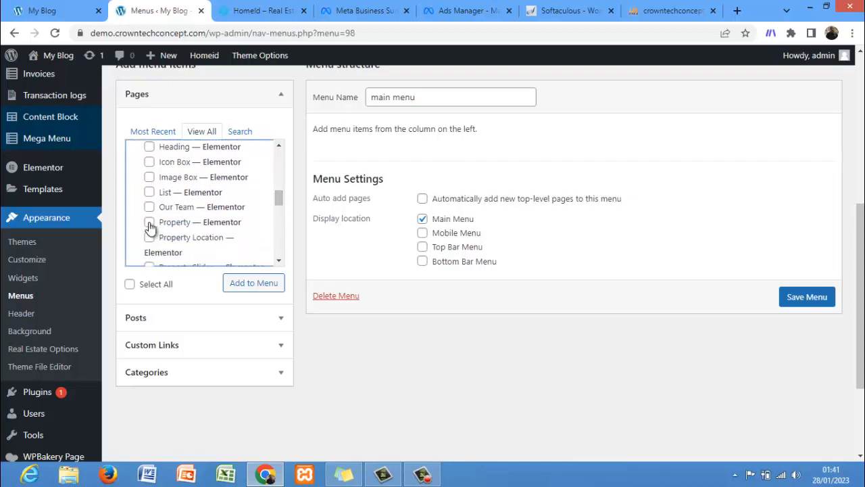
pyautogui.click(150, 224)
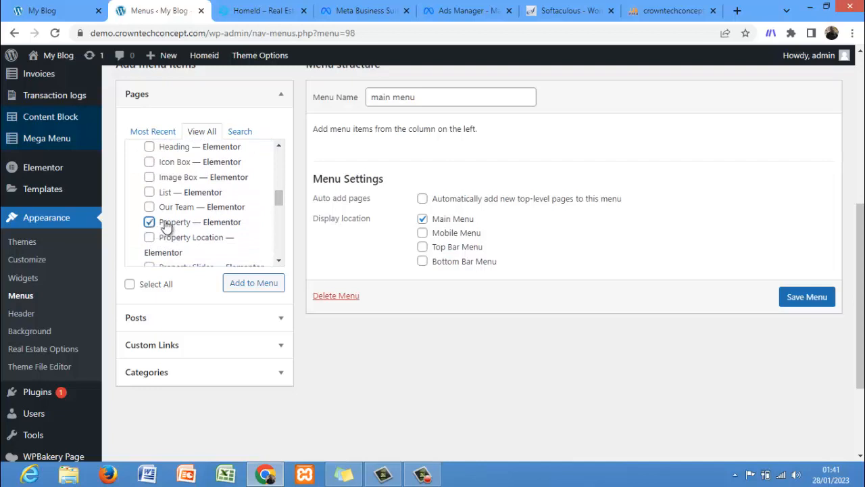
pyautogui.click(264, 284)
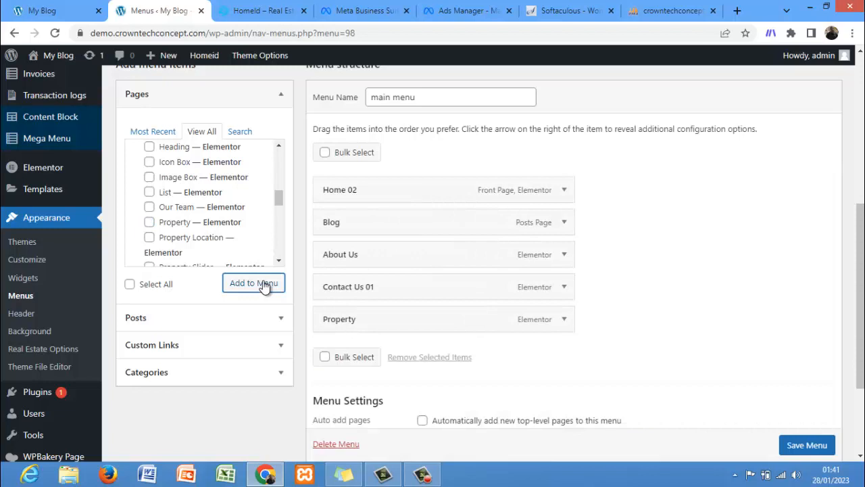
# Step: Change the Home 02 item's navigation label to "Home"
pyautogui.click(565, 191)
pyautogui.click(414, 240)
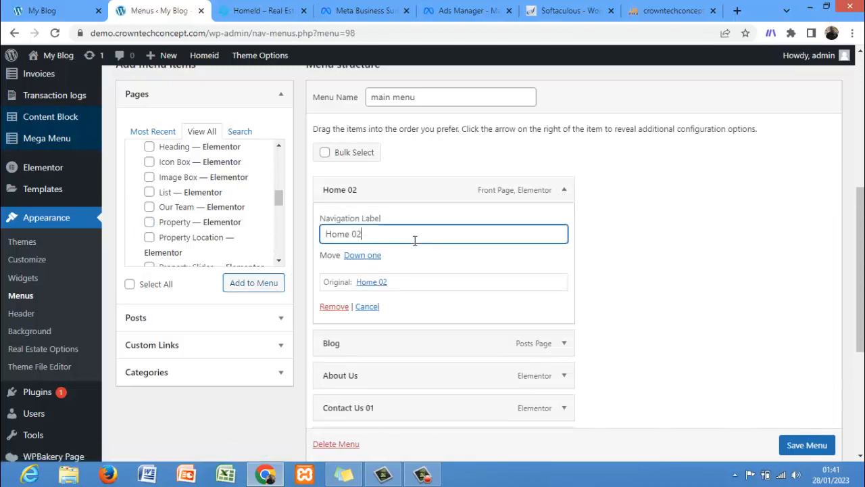
pyautogui.press('BackSpace')
pyautogui.press('BackSpace')
pyautogui.press('BackSpace')
# Step: Change the Contact Us 01 item's navigation label to "Contact Us" and save the menu
pyautogui.scroll(-2, 861, 213)
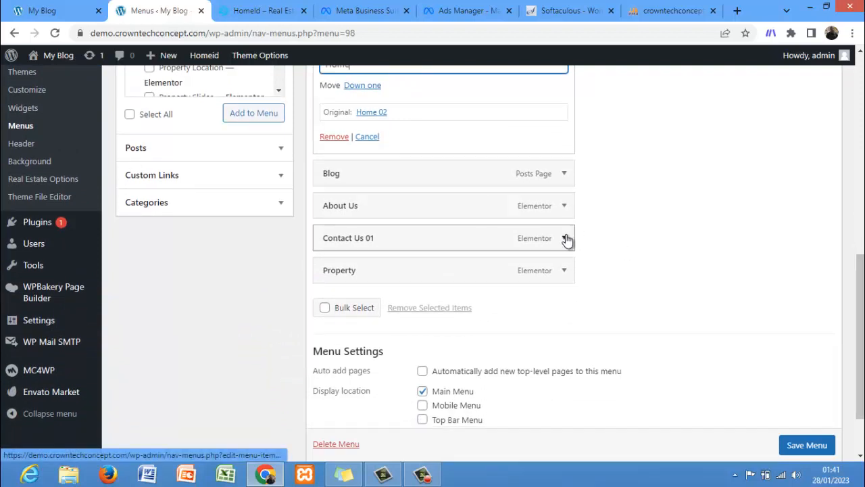
pyautogui.click(565, 238)
pyautogui.click(438, 285)
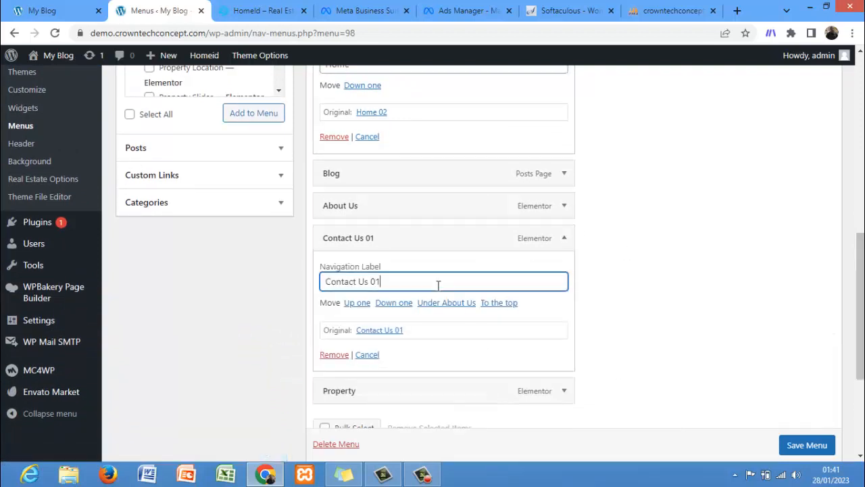
pyautogui.press('BackSpace')
pyautogui.scroll(-3, 846, 396)
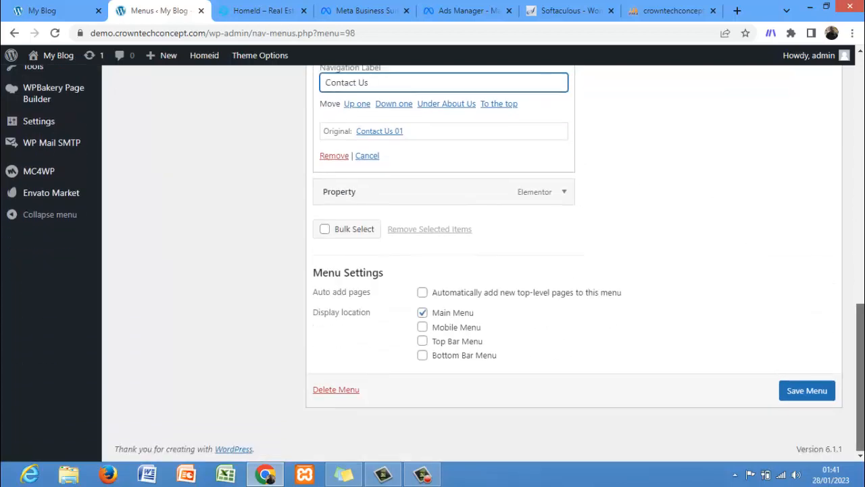
pyautogui.click(796, 396)
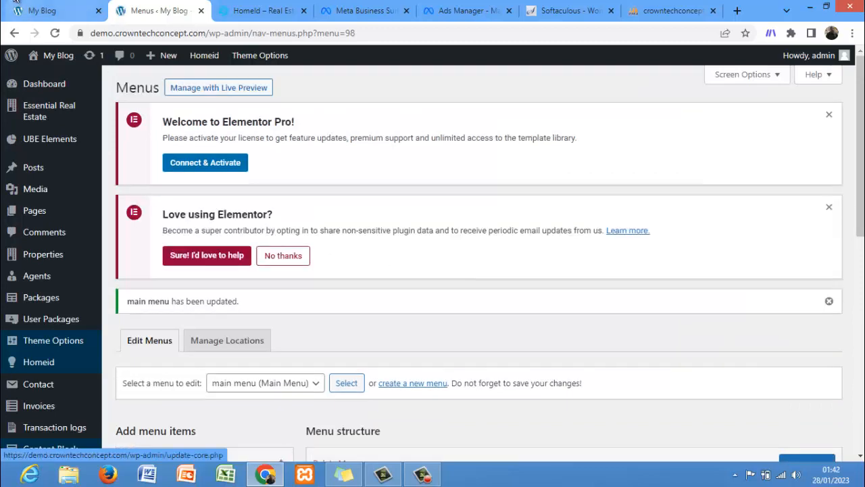
# Step: Reload the site's front end, open the Property menu link and browse the Property page
pyautogui.click(16, 5)
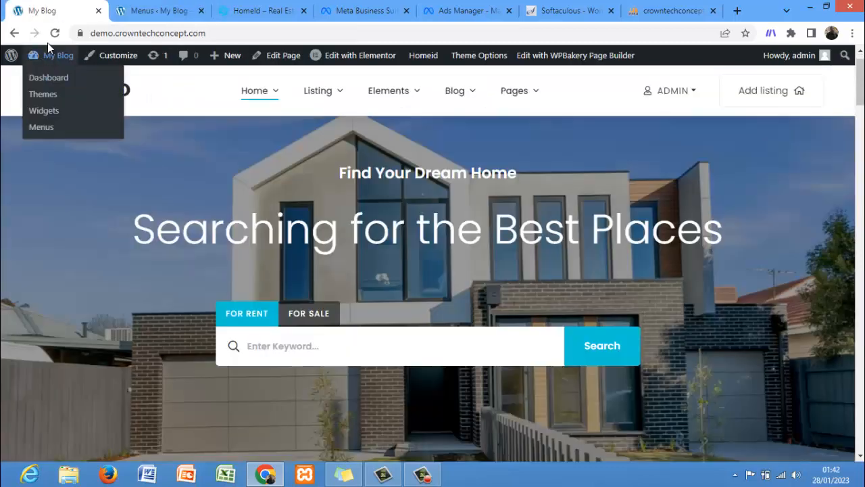
pyautogui.click(54, 34)
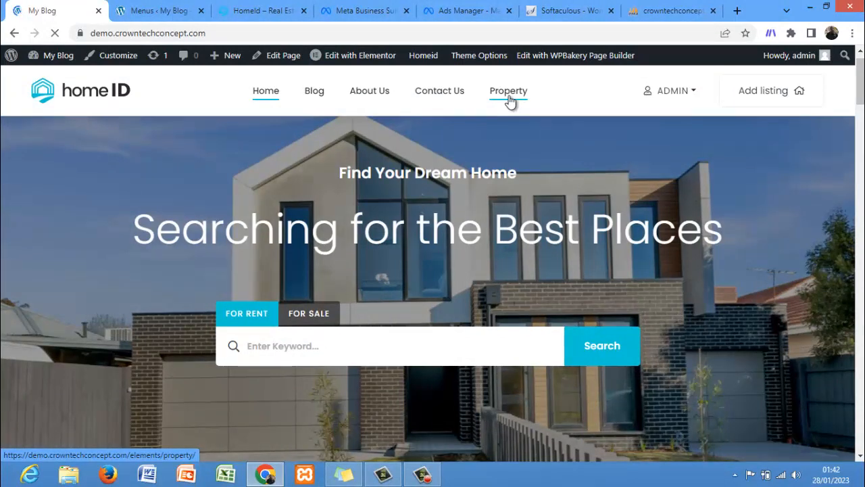
pyautogui.click(510, 99)
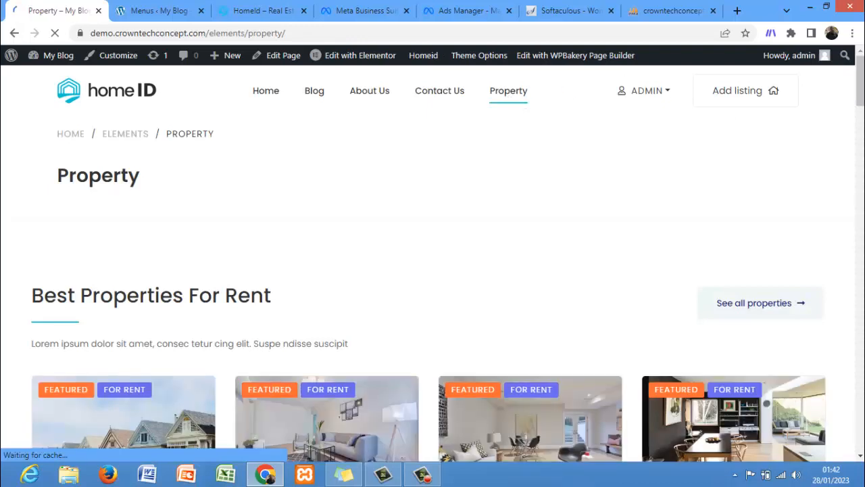
pyautogui.scroll(-1, 772, 153)
pyautogui.scroll(-3, 432, 271)
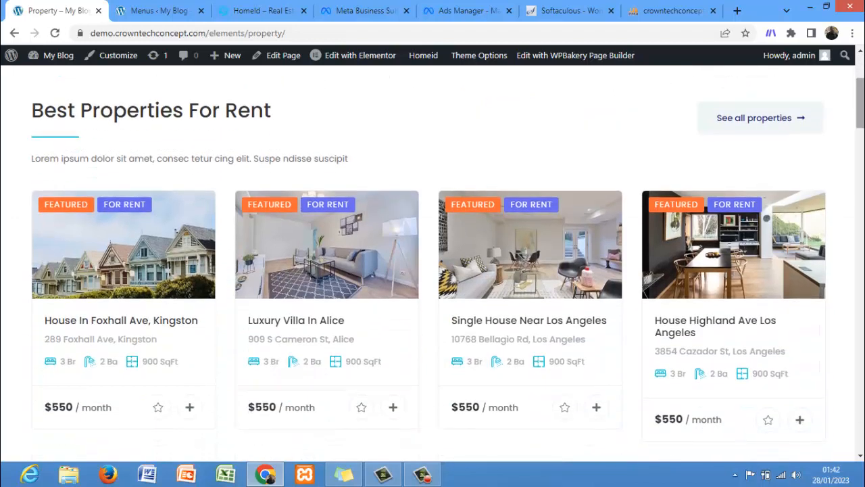
pyautogui.scroll(-5, 432, 270)
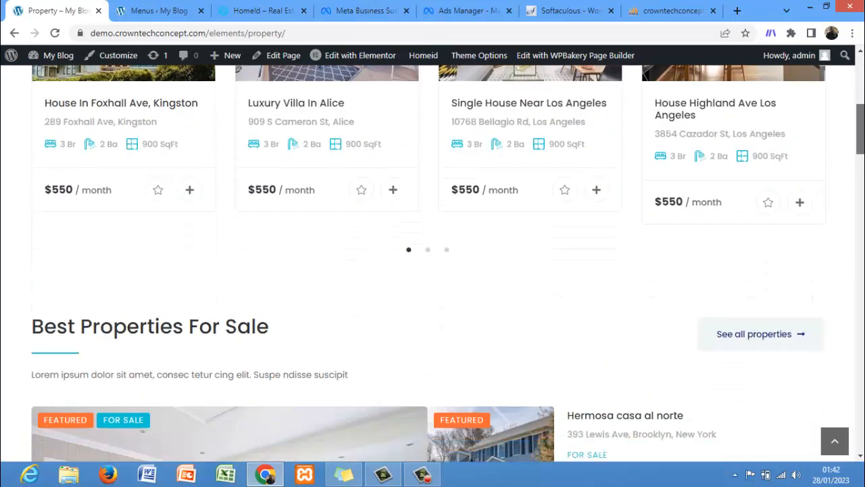
pyautogui.scroll(-5, 433, 270)
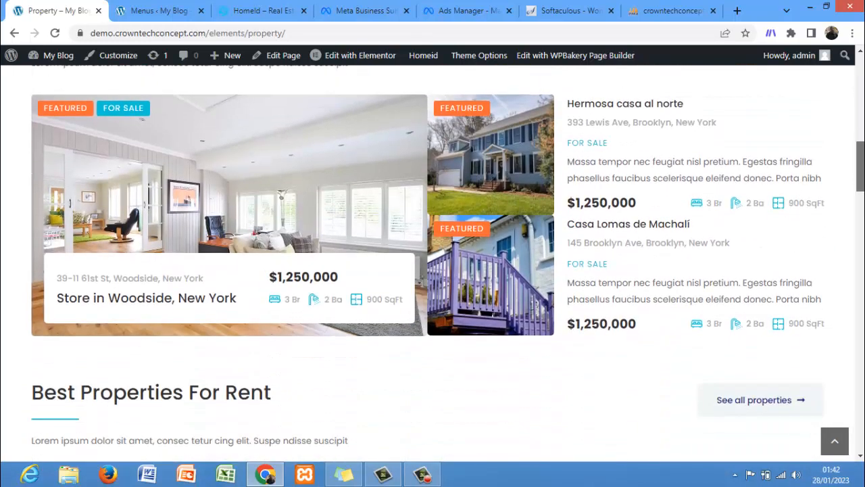
pyautogui.scroll(-3, 433, 270)
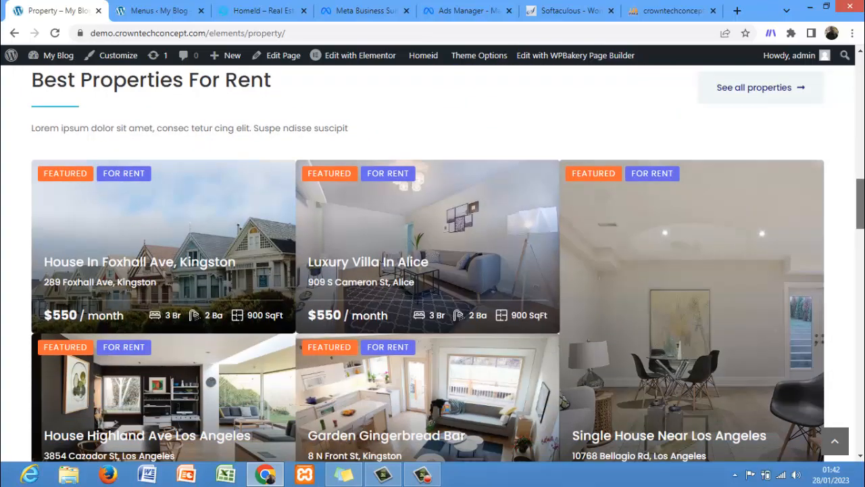
pyautogui.scroll(-5, 831, 252)
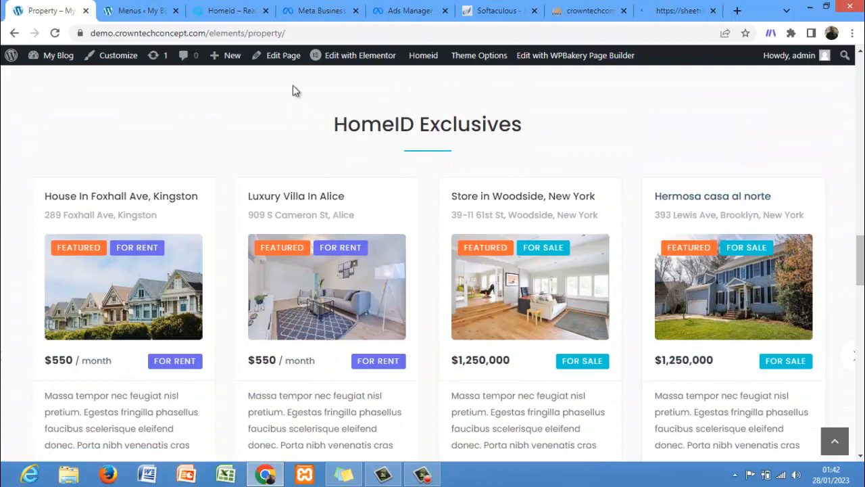
# Step: Return to the dashboard and open the Property Type list under Properties
pyautogui.click(135, 12)
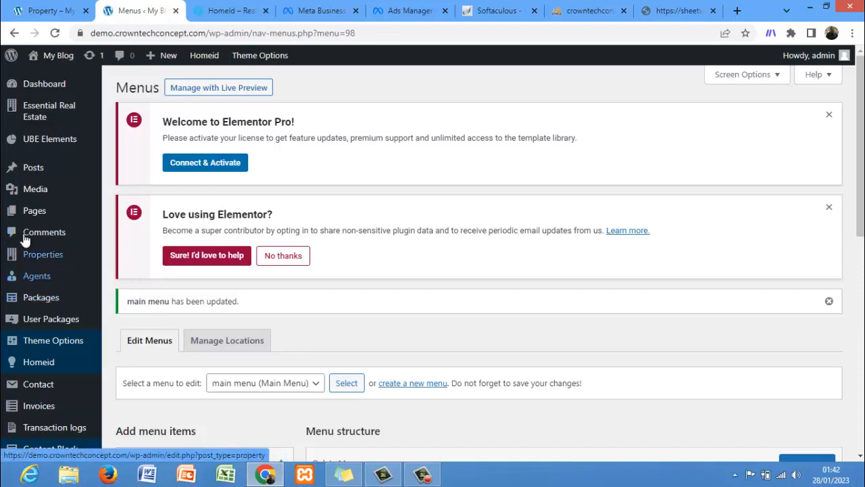
pyautogui.moveTo(46, 258)
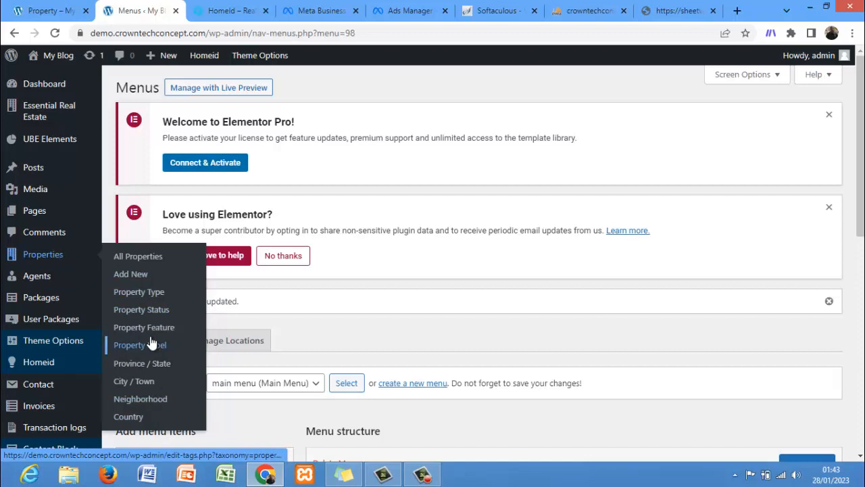
pyautogui.click(158, 297)
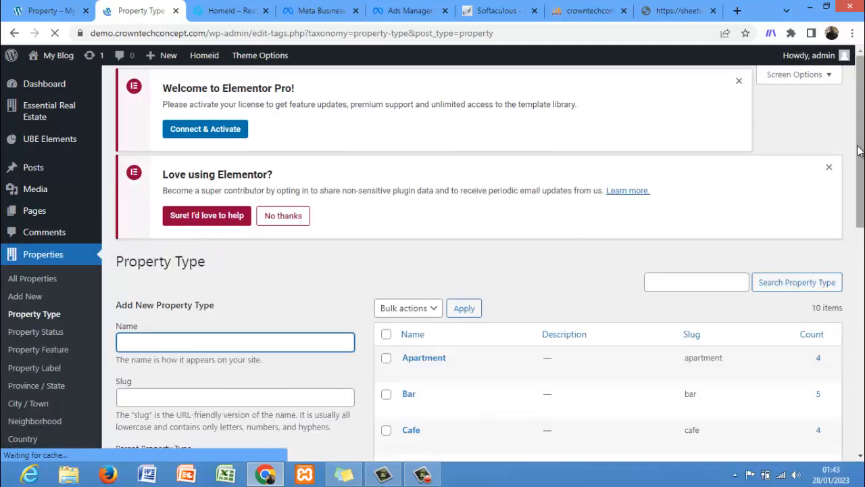
# Step: Scroll through and review the existing property types listed on the Property Type page
pyautogui.scroll(-2, 801, 243)
pyautogui.scroll(-1, 473, 270)
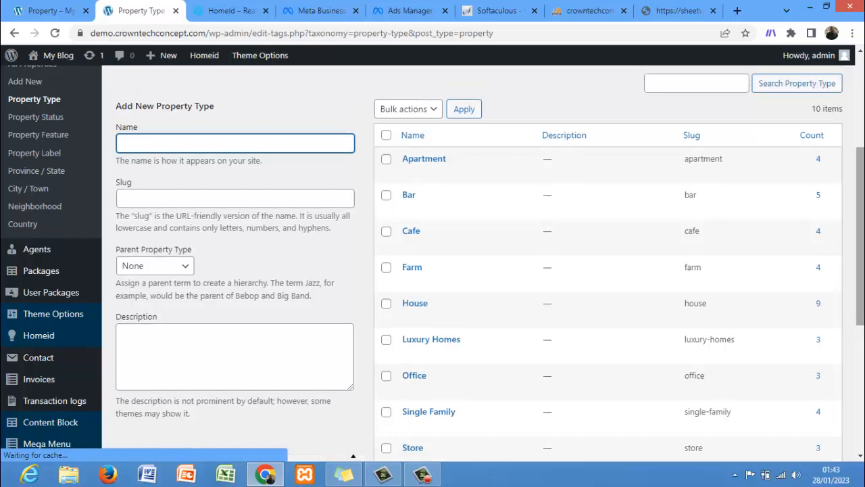
pyautogui.moveTo(863, 216)
pyautogui.mouseDown()
pyautogui.moveTo(864, 265)
pyautogui.moveTo(864, 229)
pyautogui.mouseUp()
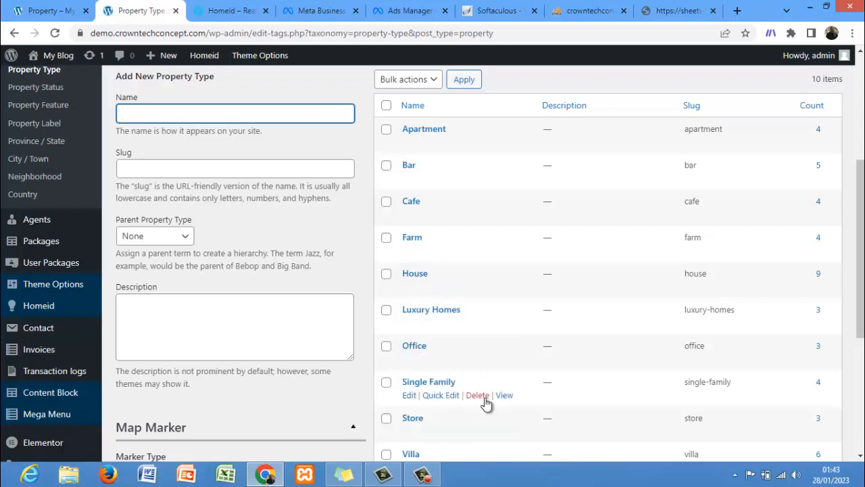
pyautogui.moveTo(862, 317)
pyautogui.mouseDown()
pyautogui.moveTo(862, 353)
pyautogui.moveTo(862, 323)
pyautogui.mouseUp()
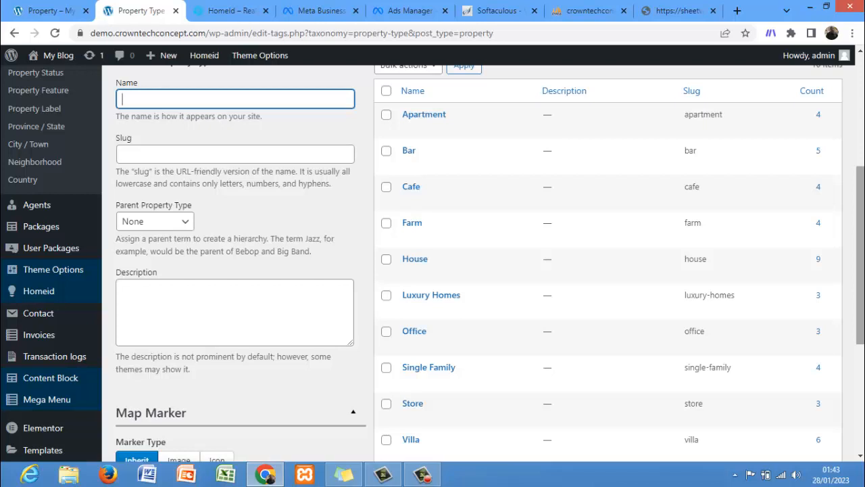
pyautogui.scroll(3, 473, 263)
pyautogui.scroll(-1, 473, 263)
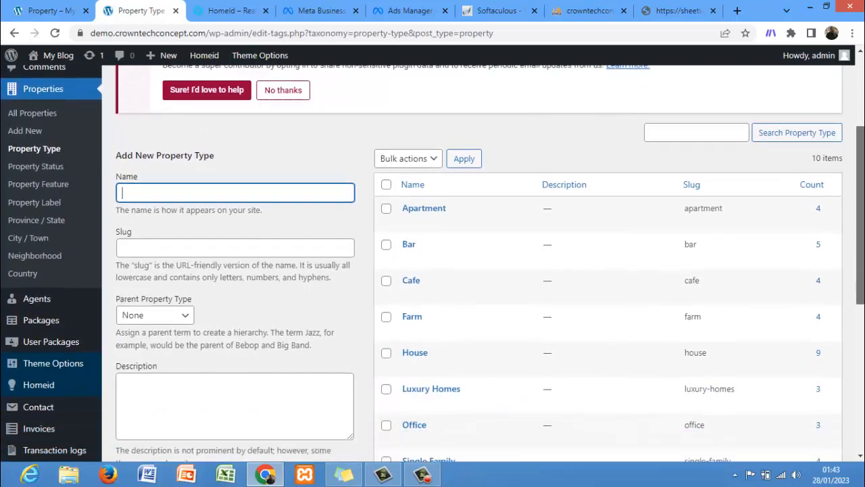
pyautogui.scroll(-2, 473, 263)
pyautogui.scroll(-1, 473, 263)
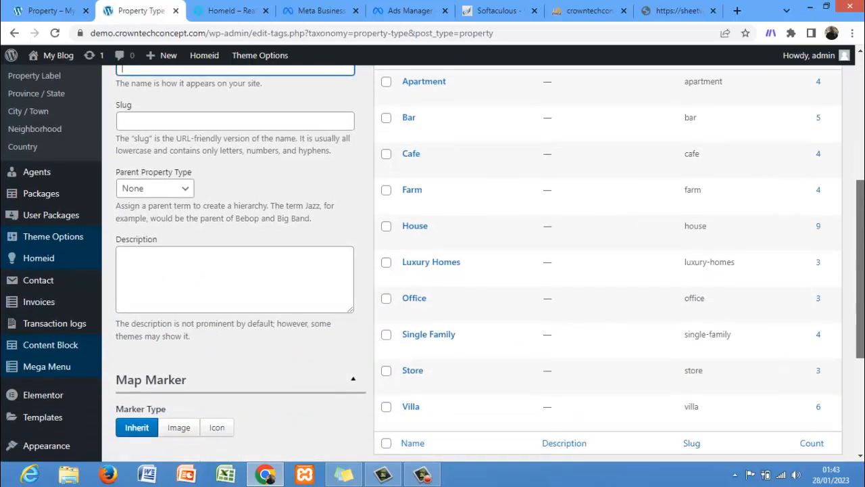
pyautogui.scroll(-1, 473, 263)
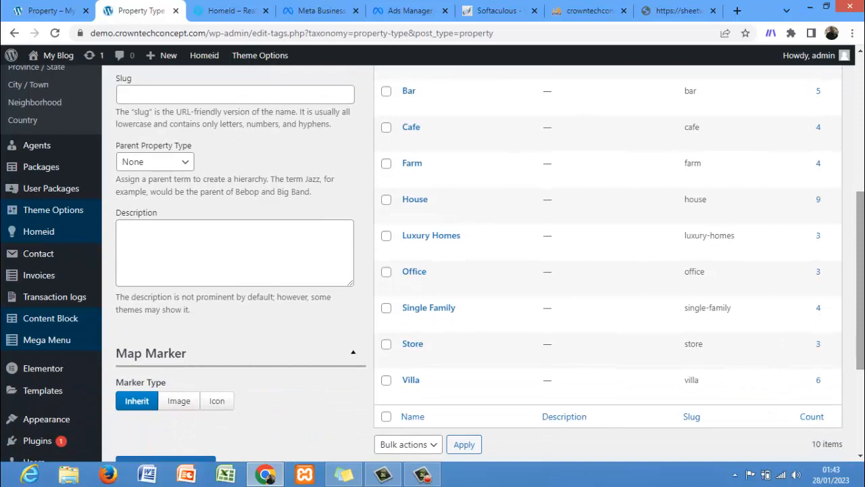
pyautogui.moveTo(860, 303); pyautogui.dragTo(860, 318)
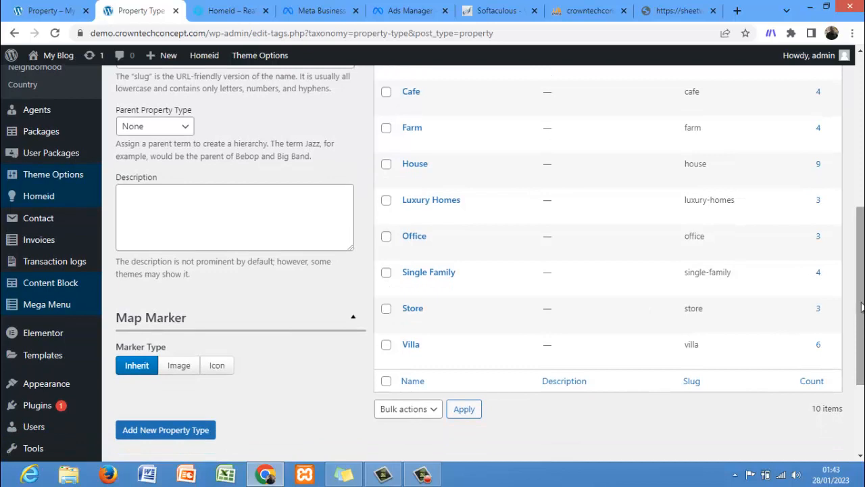
pyautogui.moveTo(862, 307)
pyautogui.mouseDown()
pyautogui.moveTo(862, 252)
pyautogui.moveTo(863, 288)
pyautogui.mouseUp()
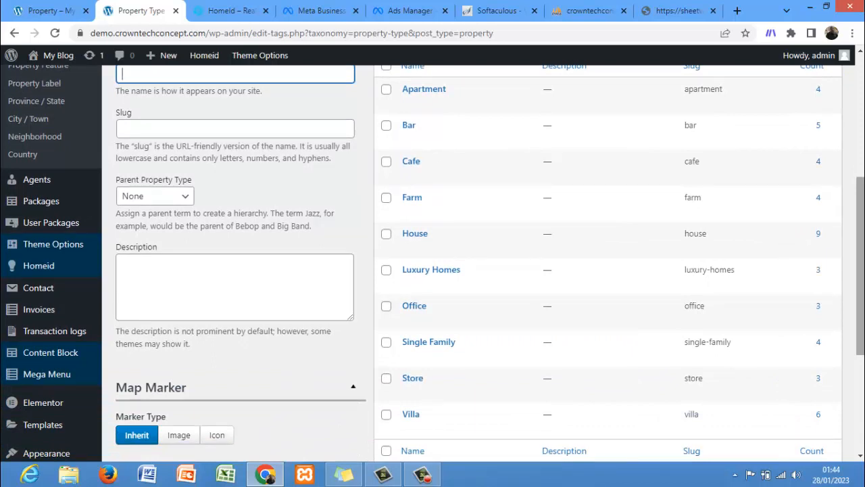
pyautogui.moveTo(862, 288); pyautogui.dragTo(862, 255)
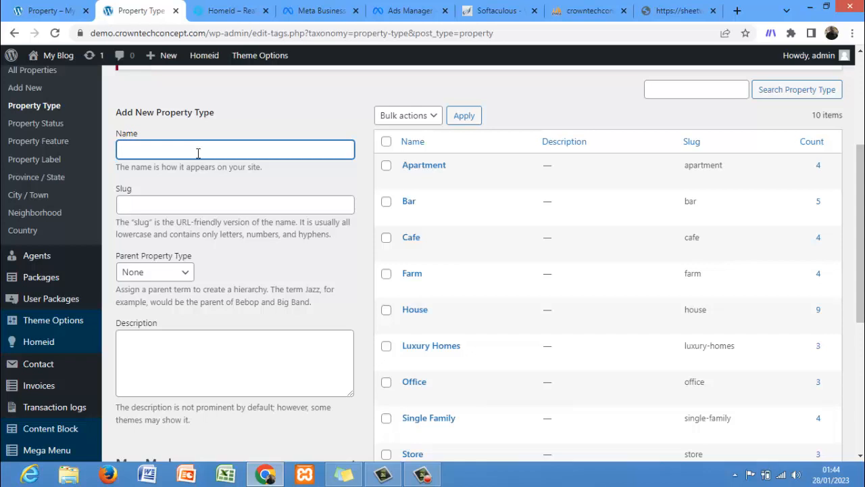
# Step: Add a new property type named "Landed property"
pyautogui.write('landed property')
pyautogui.click(127, 152)
pyautogui.press('BackSpace')
pyautogui.write('L')
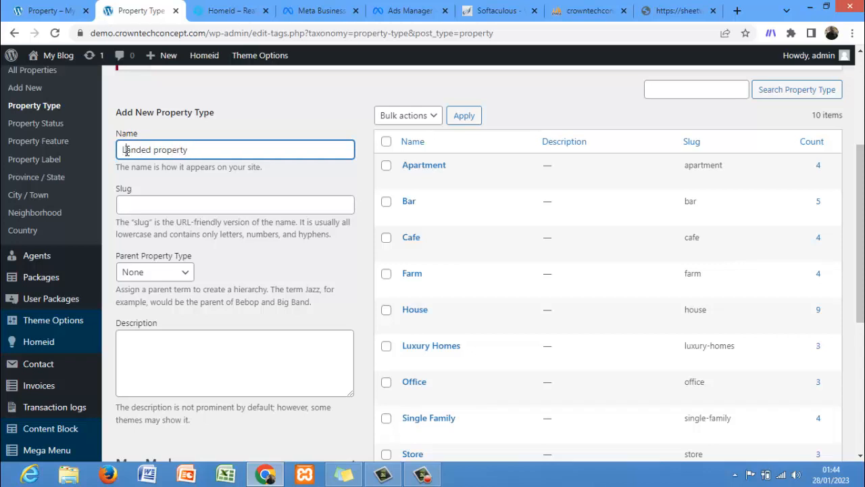
pyautogui.click(165, 208)
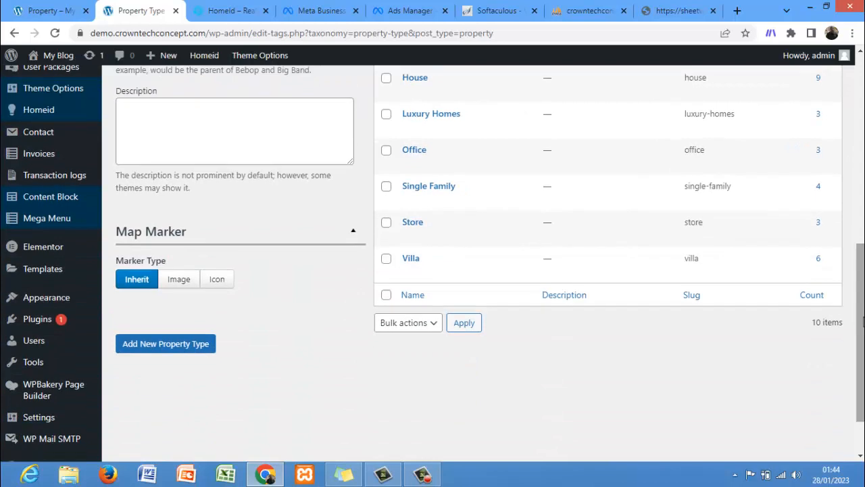
pyautogui.click(180, 352)
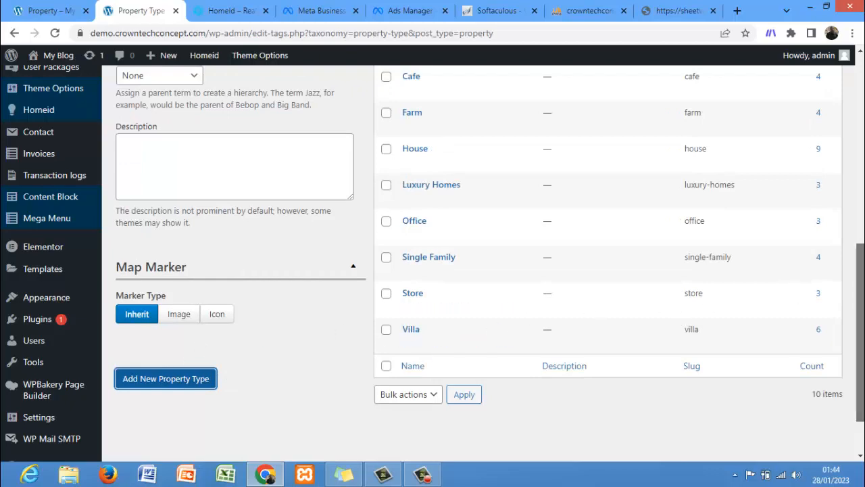
pyautogui.scroll(3, 857, 244)
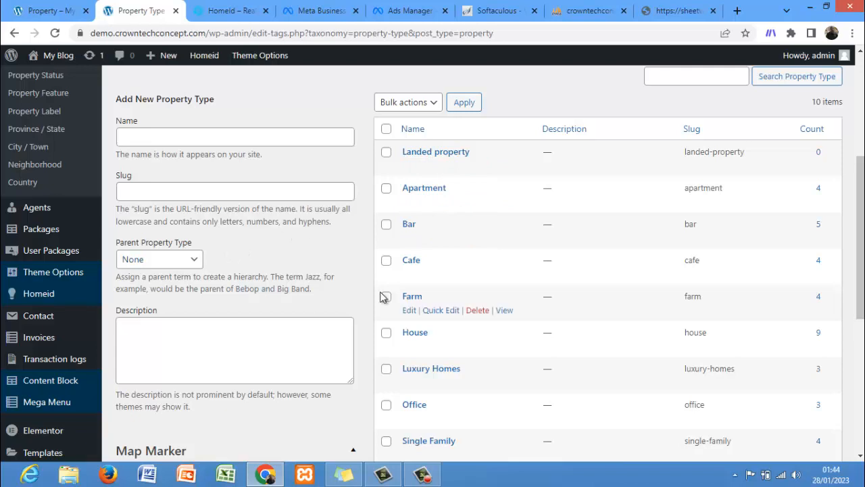
pyautogui.scroll(3, 845, 271)
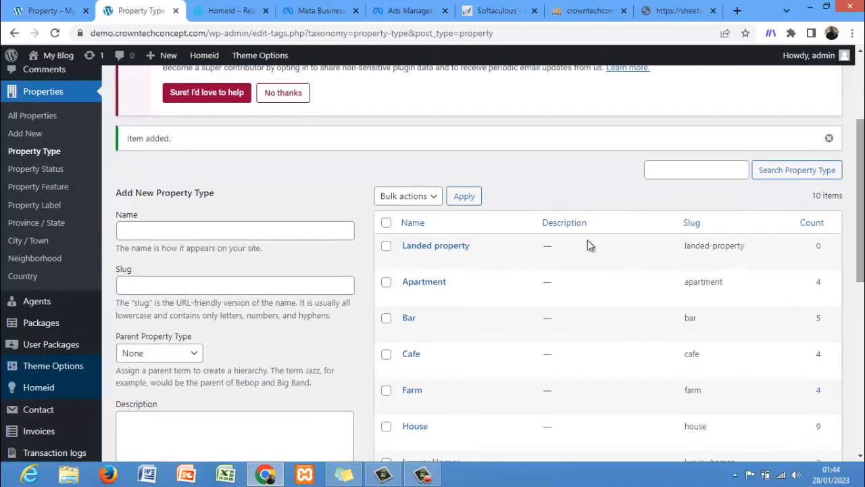
# Step: Open the Property Status list, then open Property Feature and review the existing property features
pyautogui.click(57, 169)
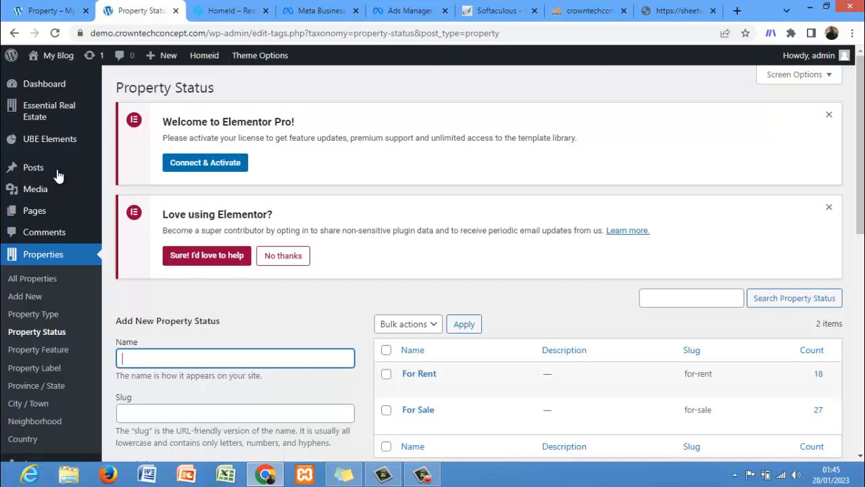
pyautogui.click(31, 346)
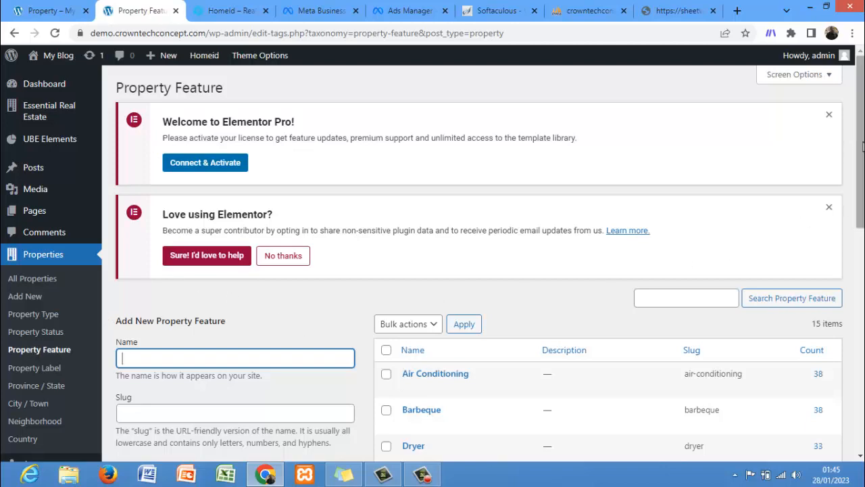
pyautogui.moveTo(862, 154); pyautogui.dragTo(862, 278)
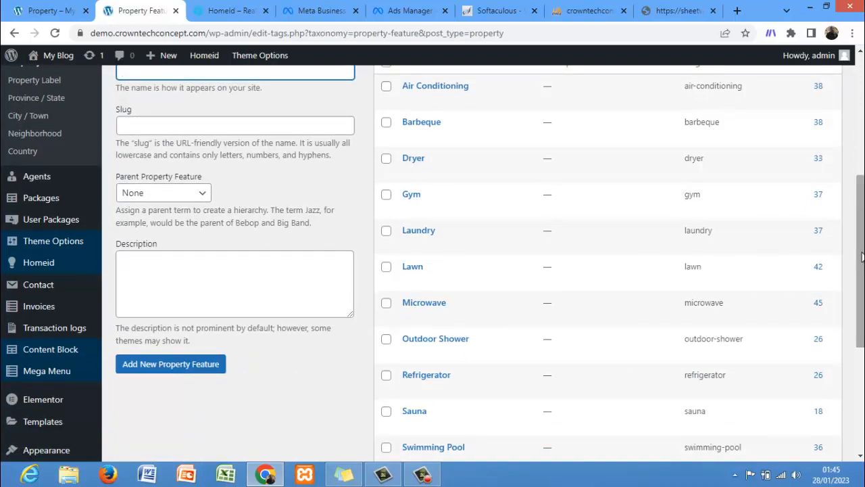
pyautogui.moveTo(862, 255); pyautogui.dragTo(862, 314)
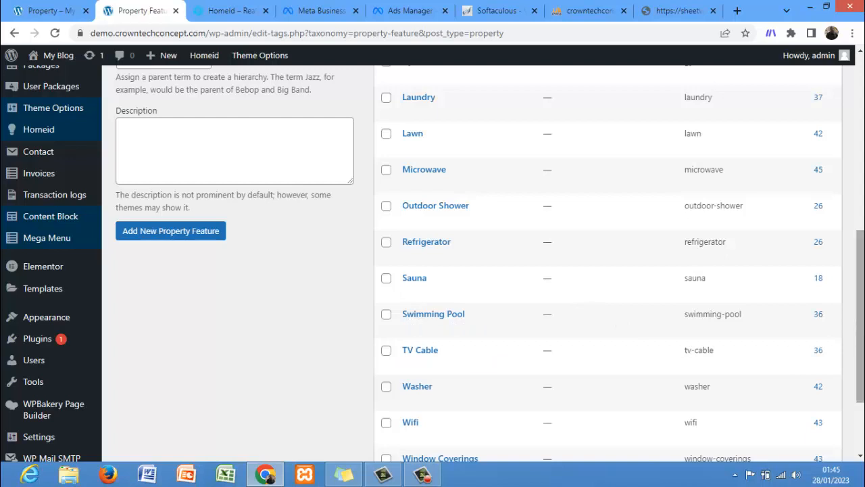
pyautogui.moveTo(862, 317); pyautogui.dragTo(862, 364)
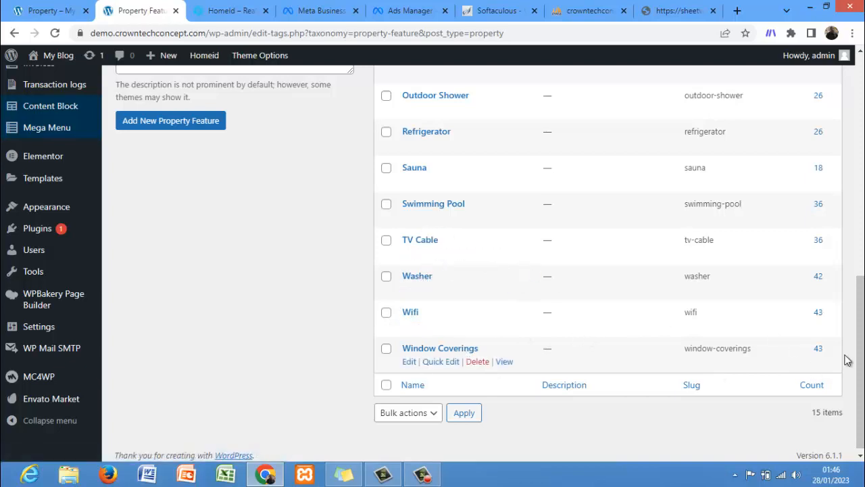
pyautogui.moveTo(860, 358); pyautogui.dragTo(862, 226)
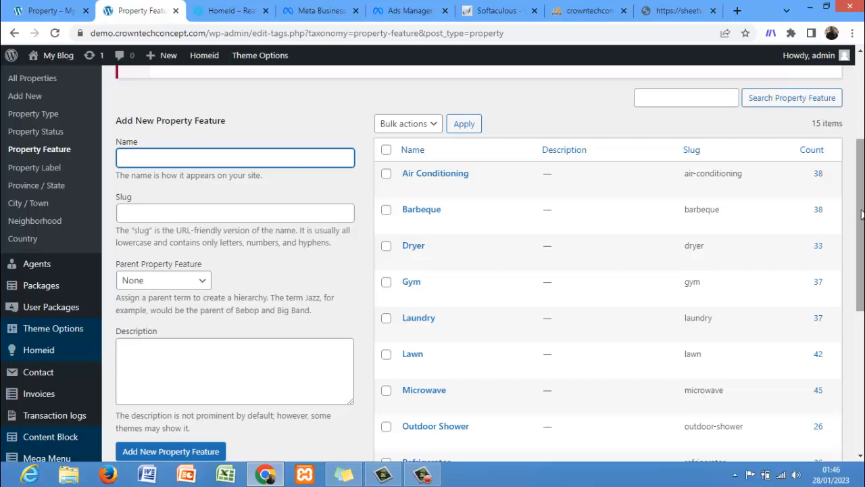
pyautogui.scroll(-2, 860, 216)
pyautogui.scroll(-2, 433, 264)
pyautogui.scroll(-1, 433, 264)
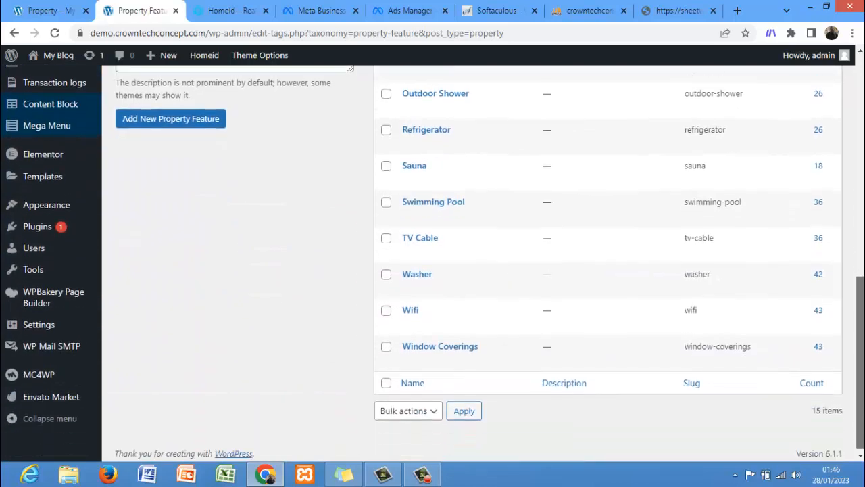
pyautogui.scroll(7, 409, 266)
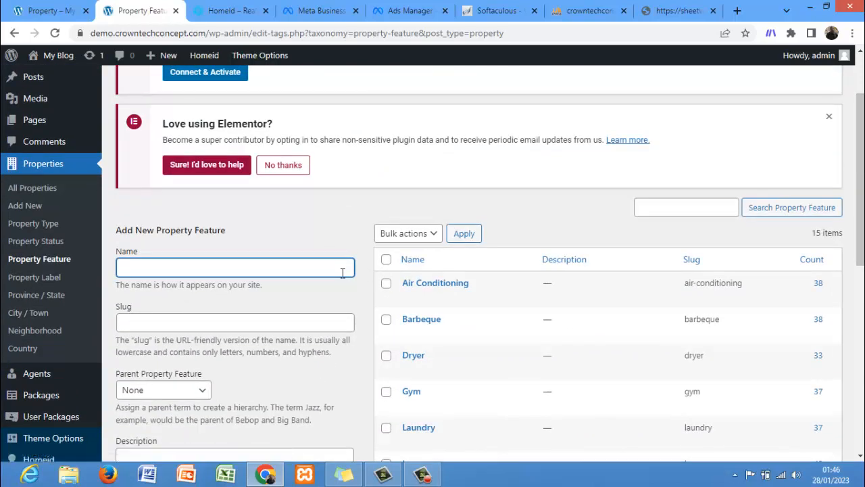
# Step: Add a new property feature named "Car Garage"
pyautogui.write('Car Garage')
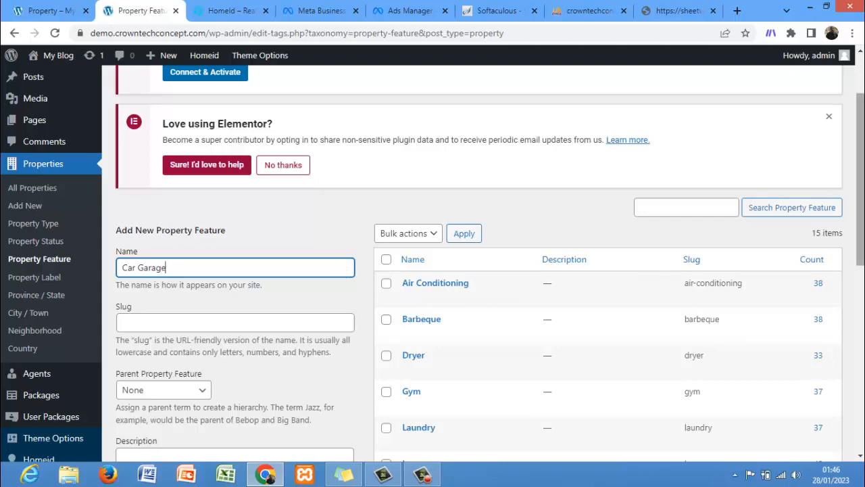
pyautogui.scroll(-5, 525, 303)
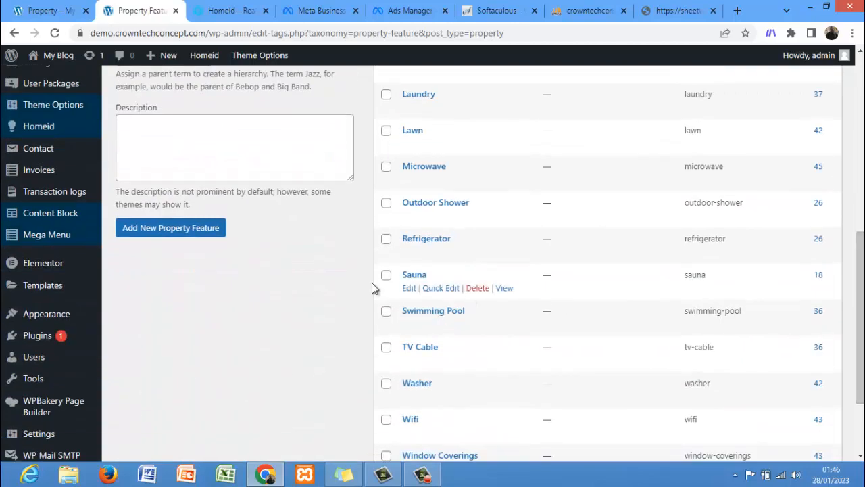
pyautogui.click(172, 229)
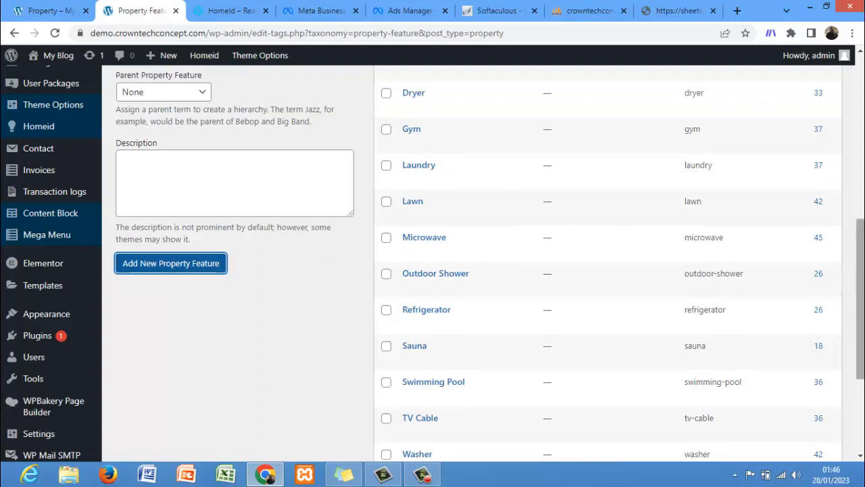
pyautogui.moveTo(861, 240); pyautogui.dragTo(862, 223)
pyautogui.scroll(1, 862, 223)
pyautogui.scroll(1, 861, 218)
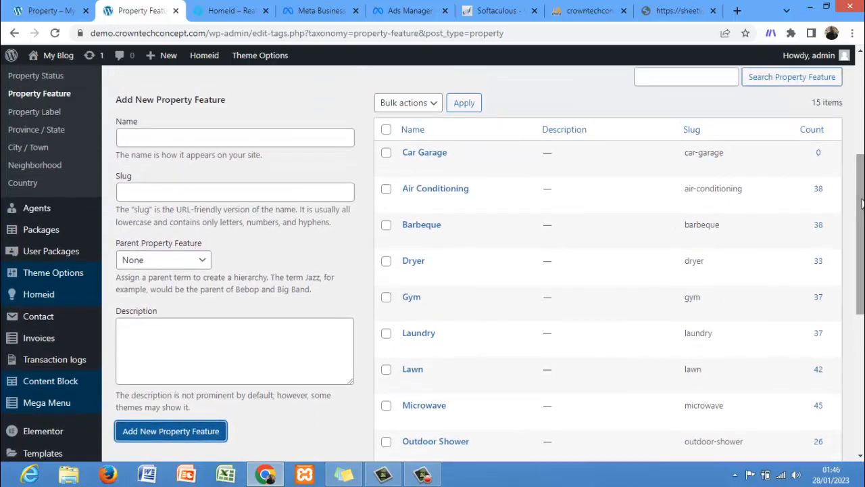
# Step: Open Property Label and add a new property label named "Special Offer"
pyautogui.click(30, 113)
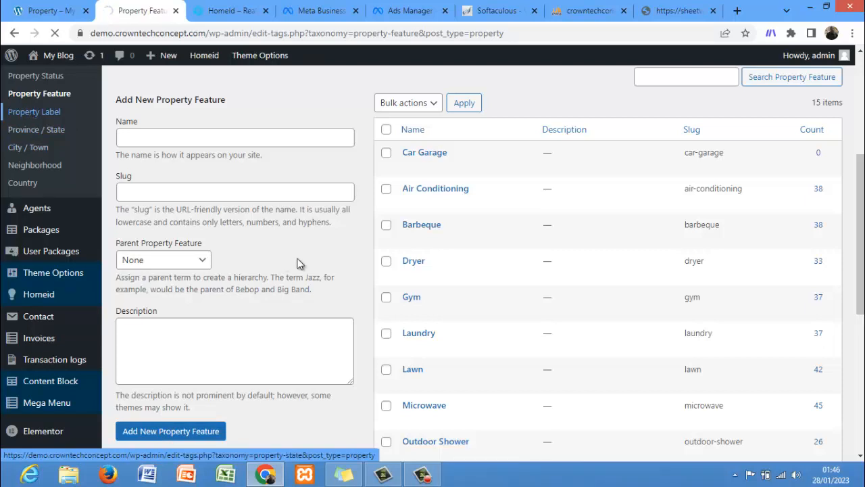
pyautogui.click(424, 476)
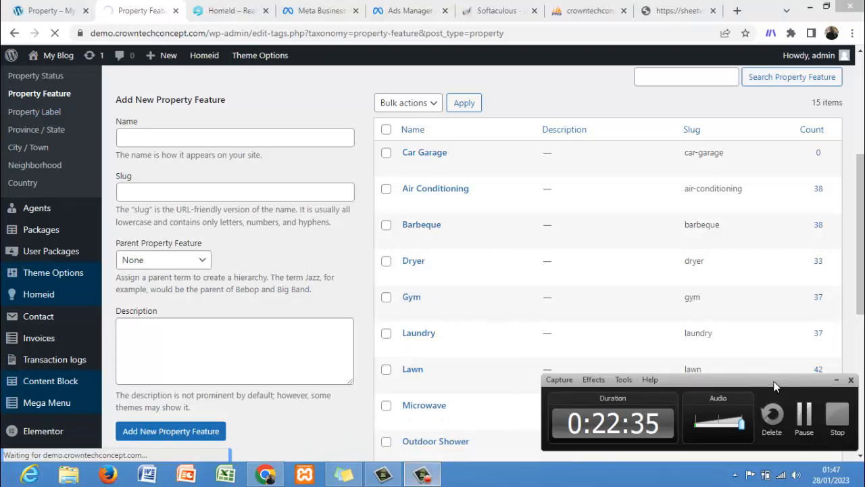
pyautogui.click(836, 380)
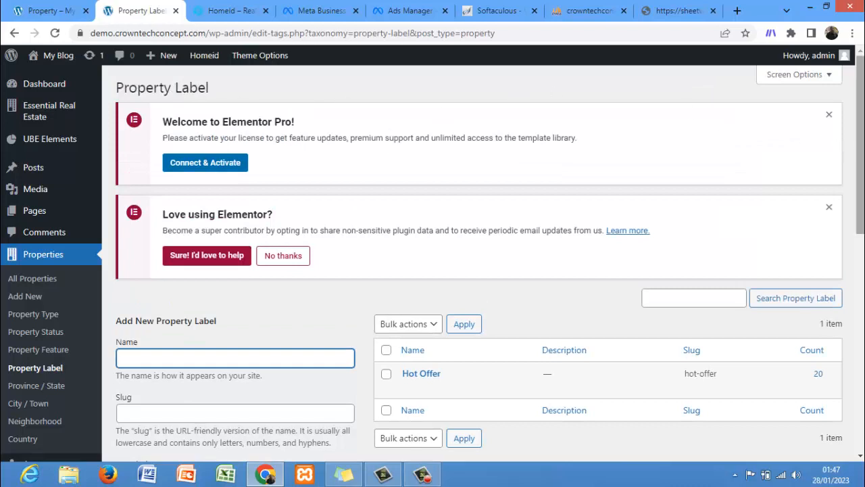
pyautogui.scroll(-3, 858, 149)
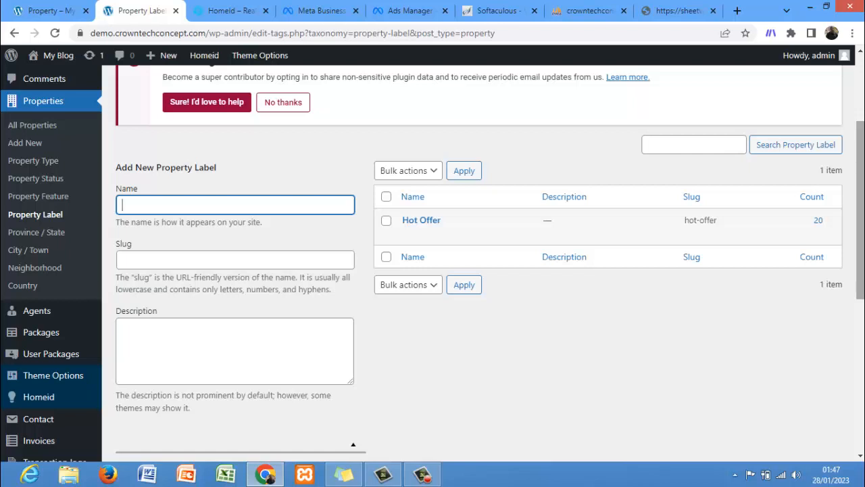
pyautogui.write('Special Offer')
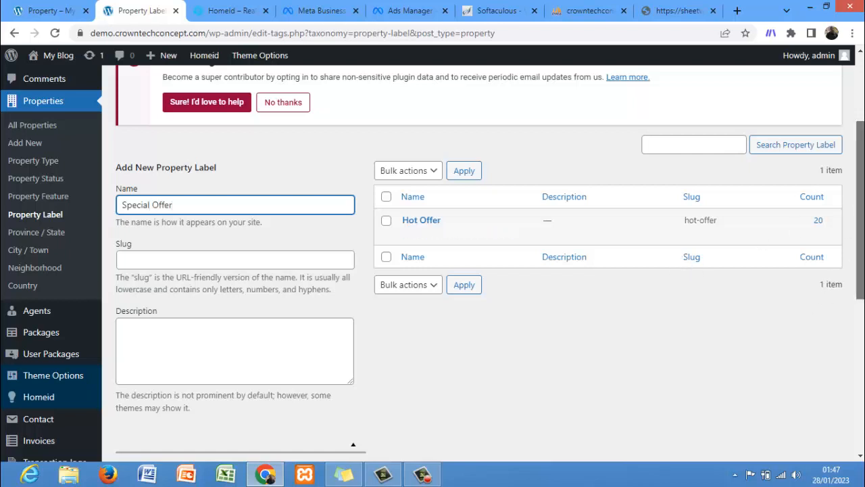
pyautogui.scroll(-3, 709, 301)
pyautogui.click(201, 386)
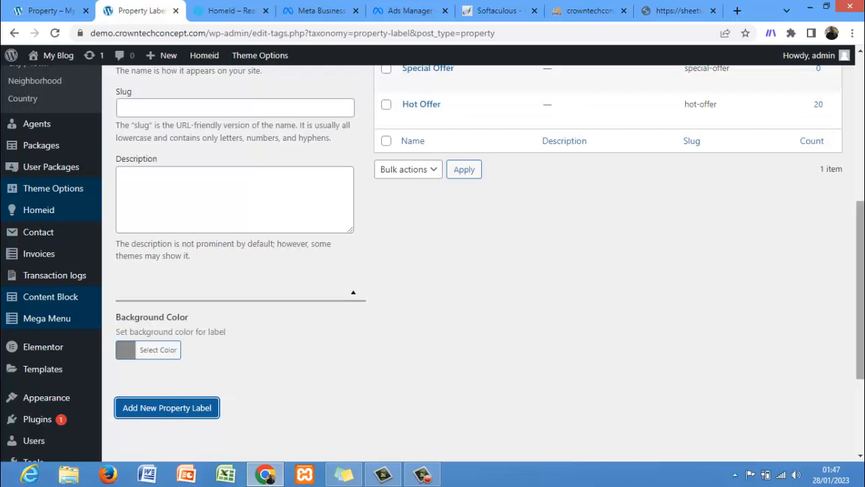
pyautogui.moveTo(859, 296); pyautogui.dragTo(859, 244)
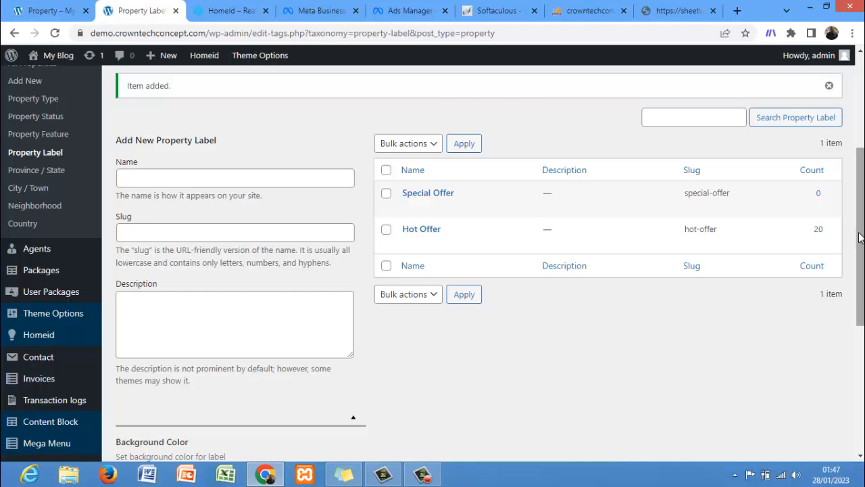
# Step: Open the Province / State page under Properties
pyautogui.click(35, 171)
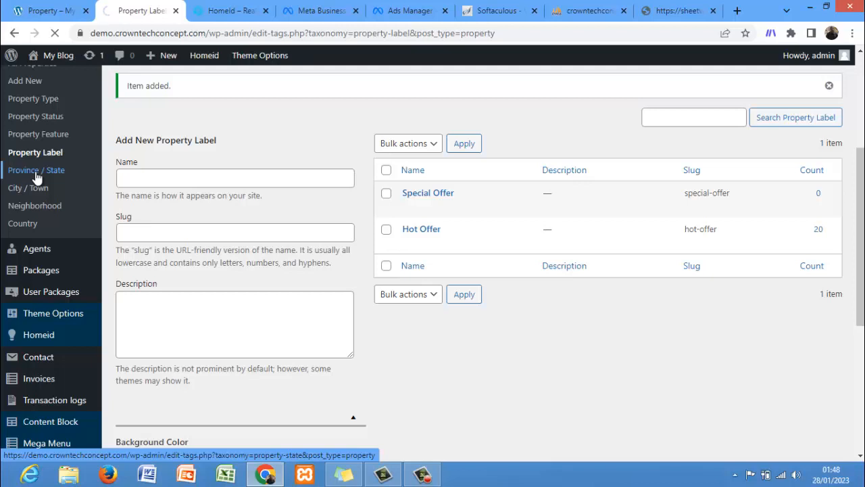
pyautogui.middleClick(36, 173)
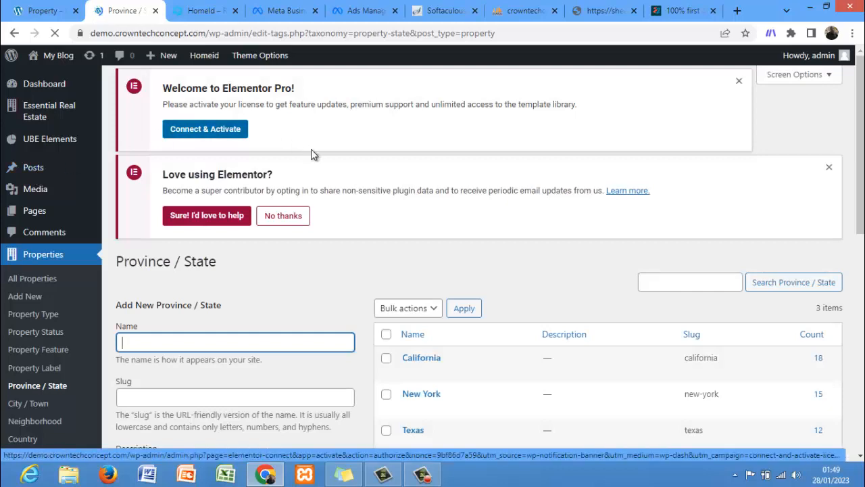
# Step: Bulk-delete all existing provinces/states: California, New York and Texas
pyautogui.moveTo(859, 160); pyautogui.dragTo(860, 249)
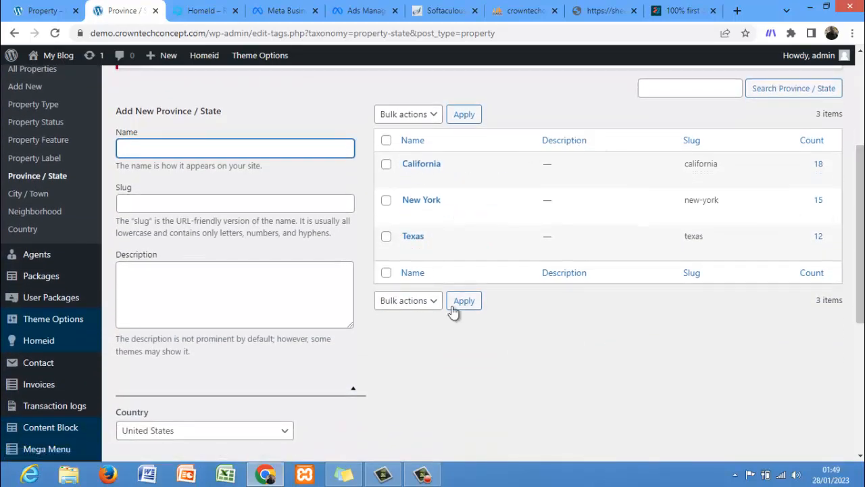
pyautogui.click(386, 164)
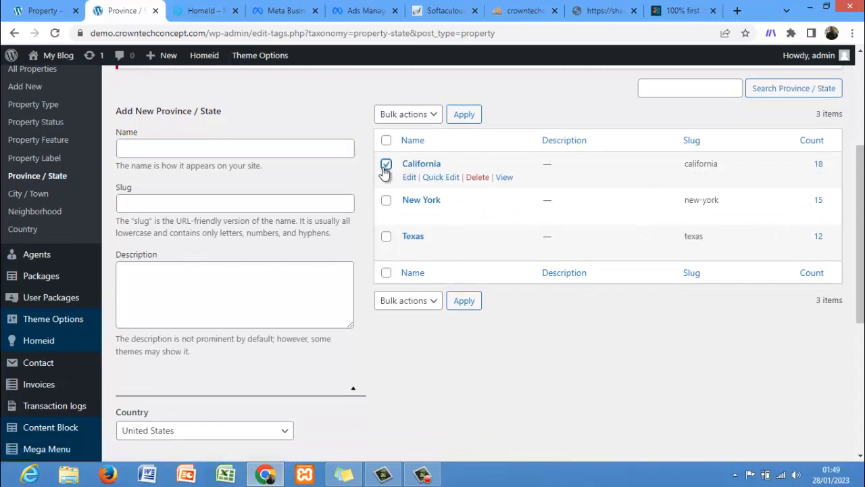
pyautogui.click(386, 200)
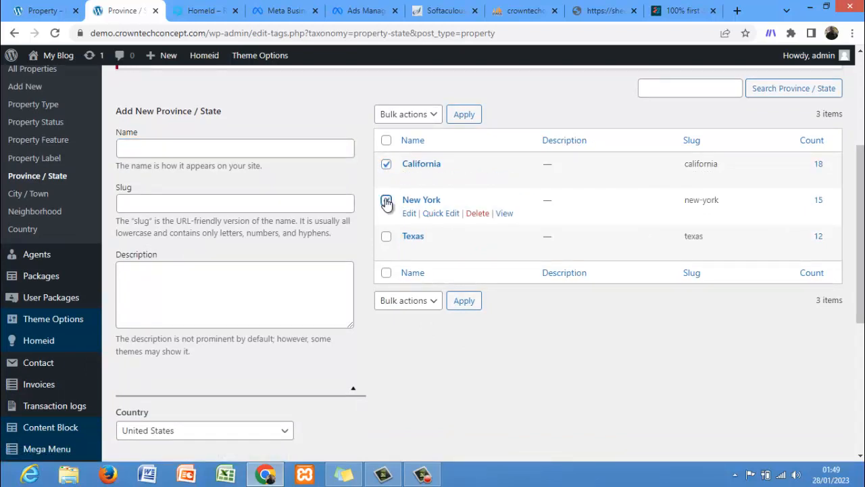
pyautogui.click(386, 236)
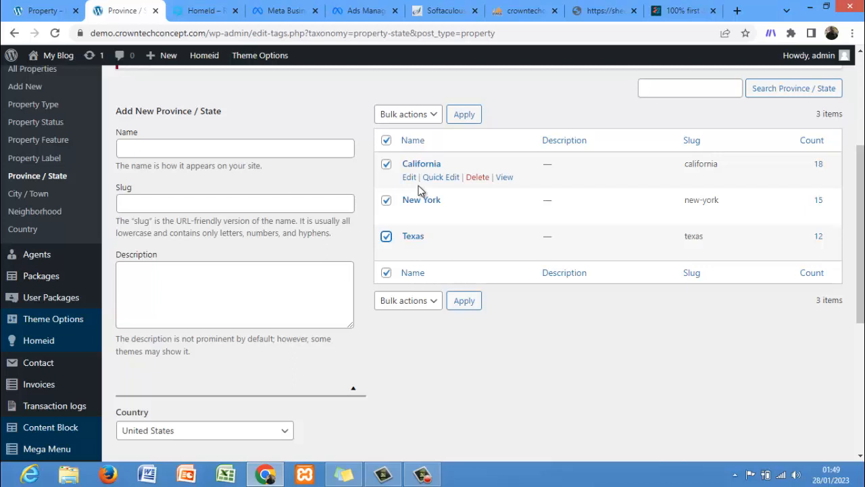
pyautogui.click(413, 118)
pyautogui.click(414, 146)
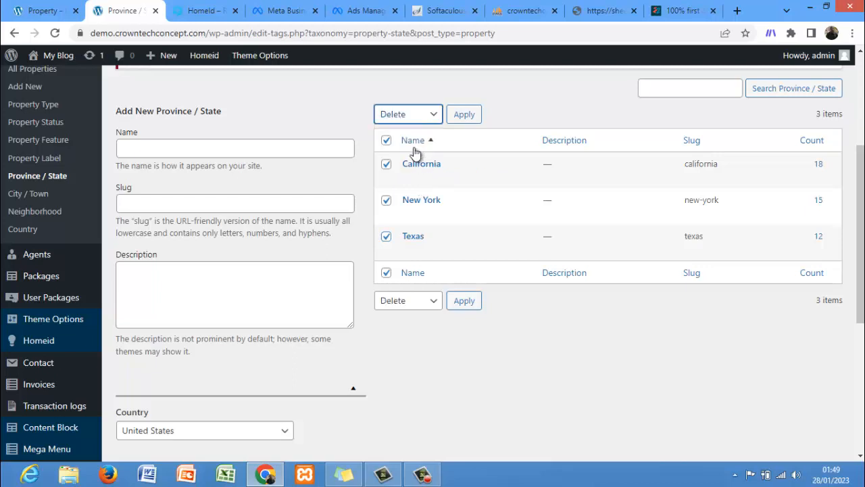
pyautogui.click(469, 113)
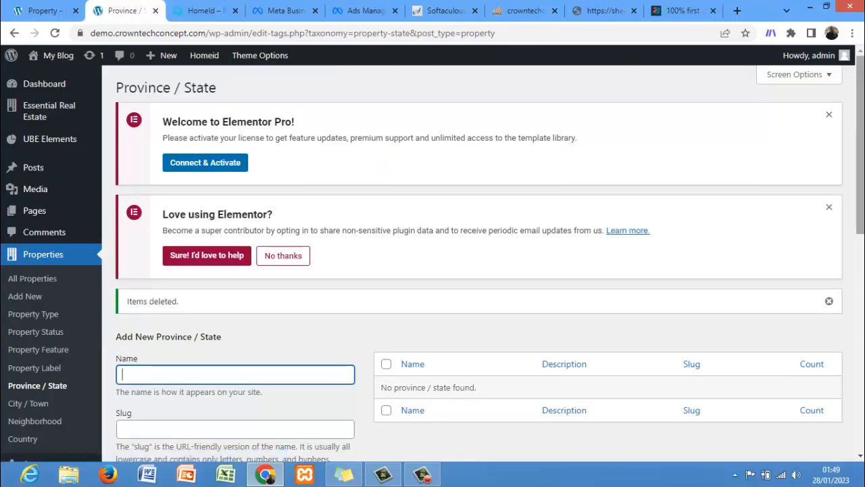
# Step: Fill in a new province/state named Lagos and set its country to Nigeria
pyautogui.scroll(-2, 838, 113)
pyautogui.scroll(-2, 360, 203)
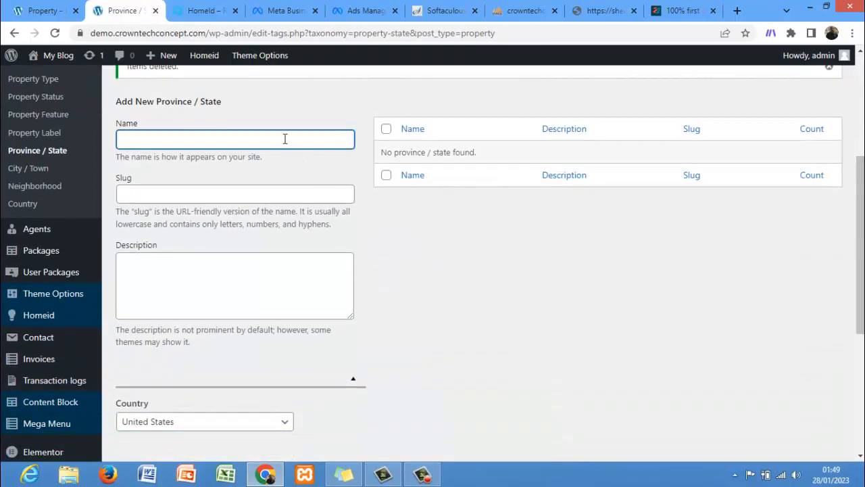
pyautogui.write('Lagos')
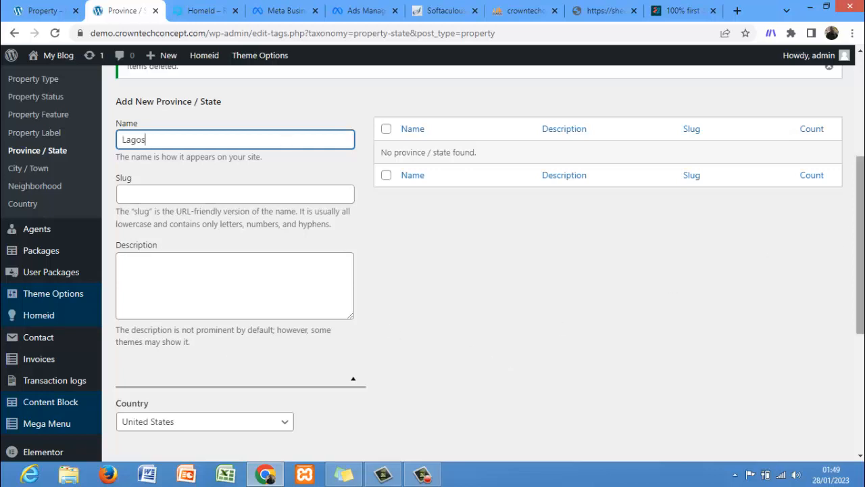
pyautogui.moveTo(860, 237); pyautogui.dragTo(860, 313)
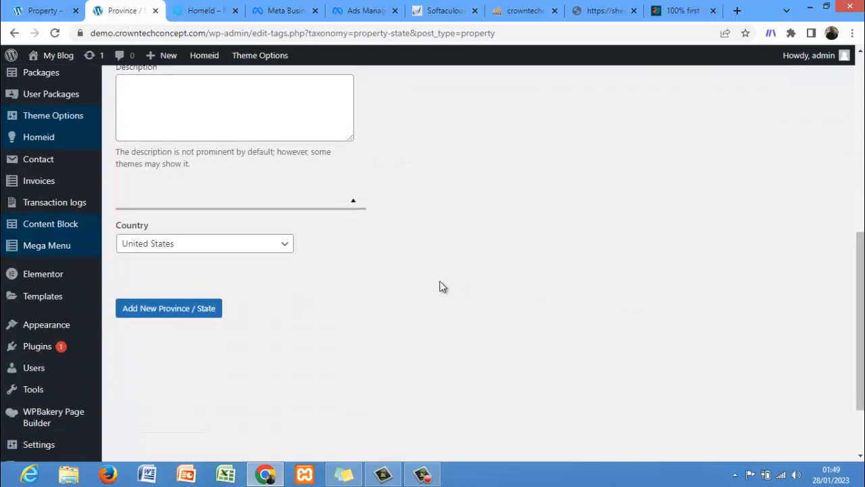
pyautogui.click(252, 244)
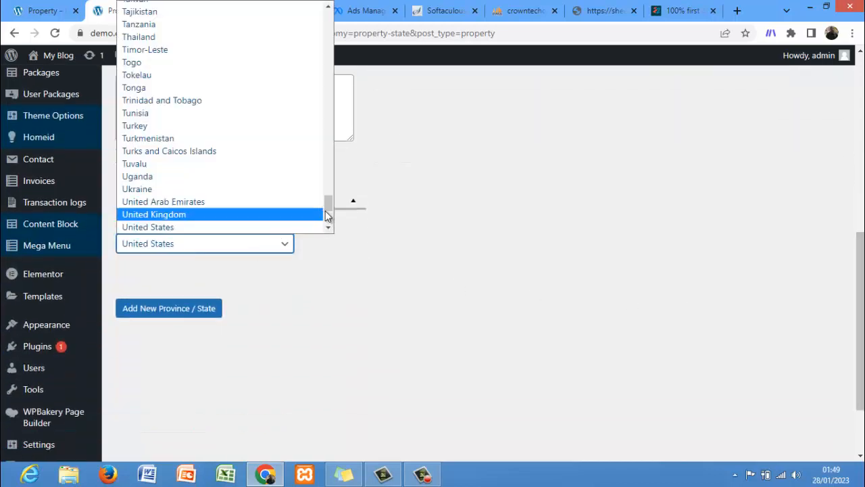
pyautogui.moveTo(333, 202); pyautogui.dragTo(330, 145)
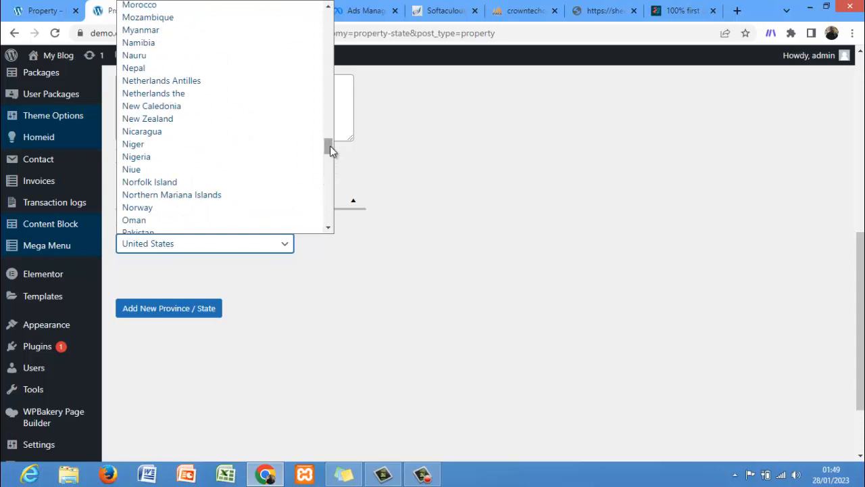
pyautogui.click(187, 159)
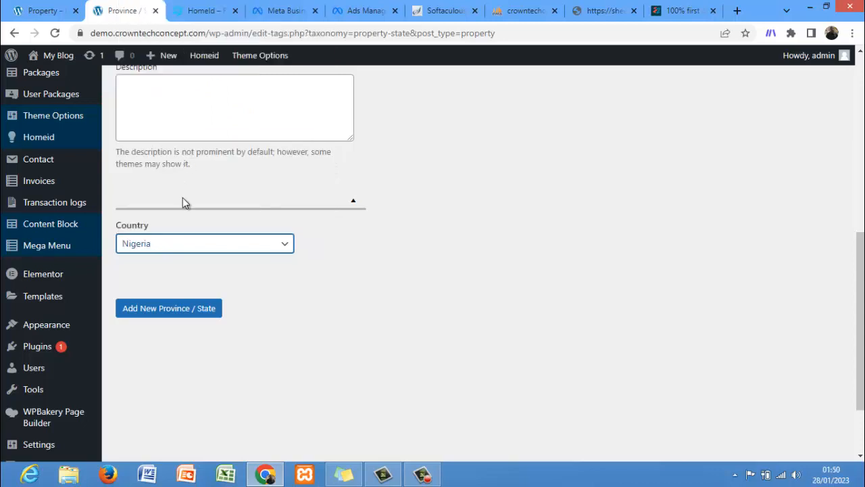
# Step: Submit the Lagos province/state to add it to the list
pyautogui.click(180, 309)
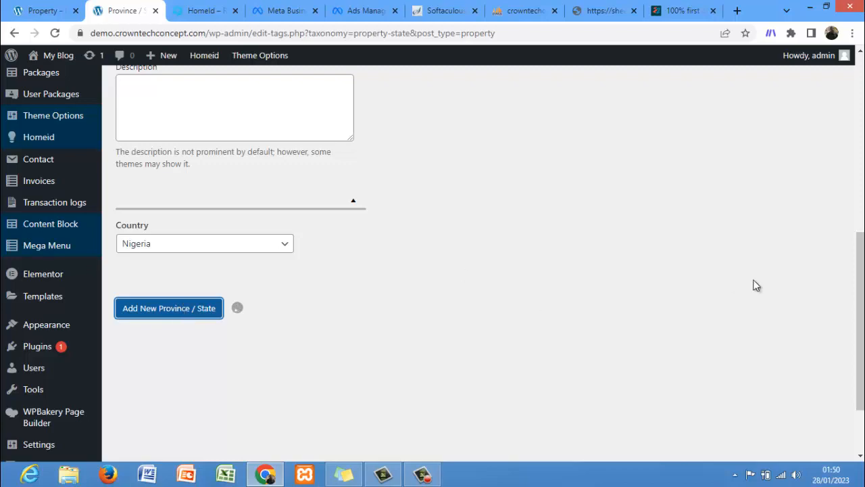
pyautogui.moveTo(861, 321); pyautogui.dragTo(861, 160)
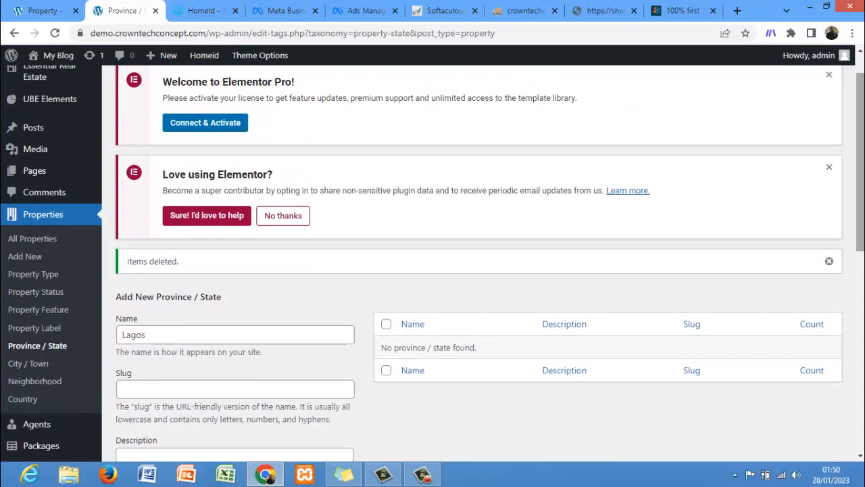
pyautogui.moveTo(861, 161); pyautogui.dragTo(860, 284)
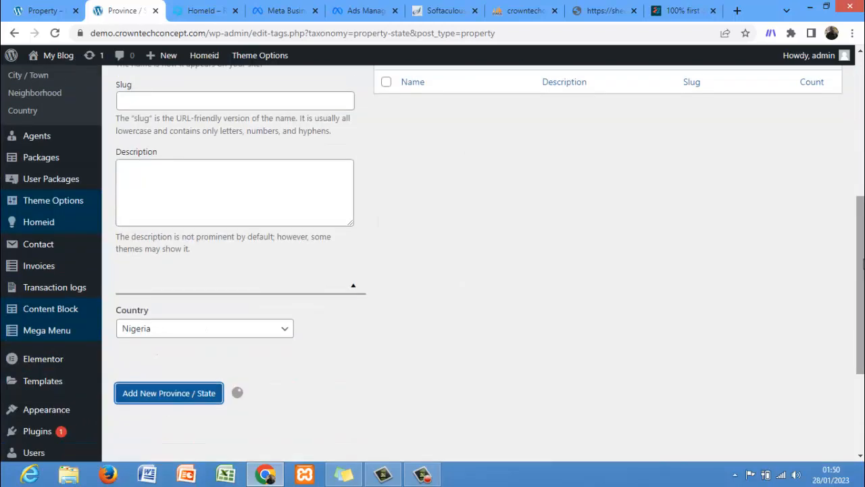
pyautogui.click(163, 391)
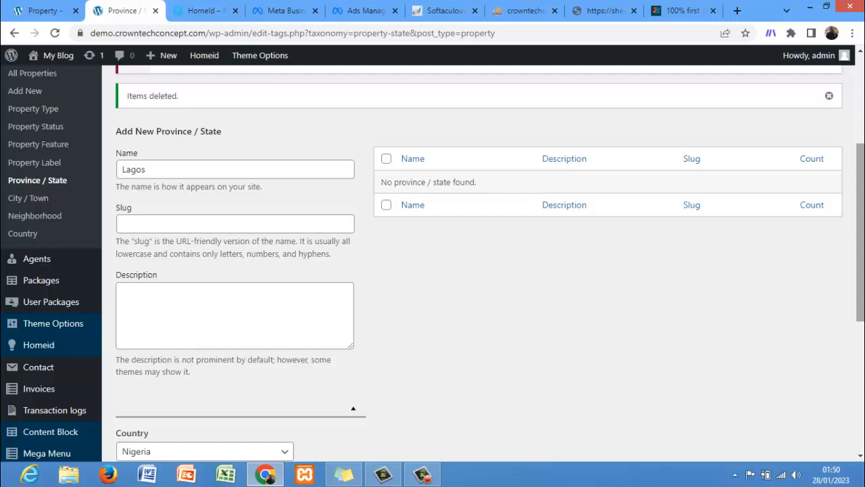
pyautogui.scroll(2, 838, 246)
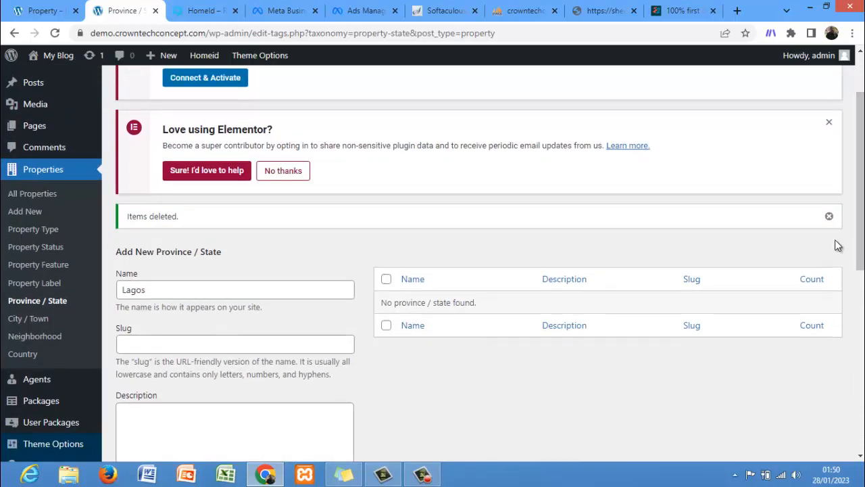
pyautogui.scroll(-2, 859, 203)
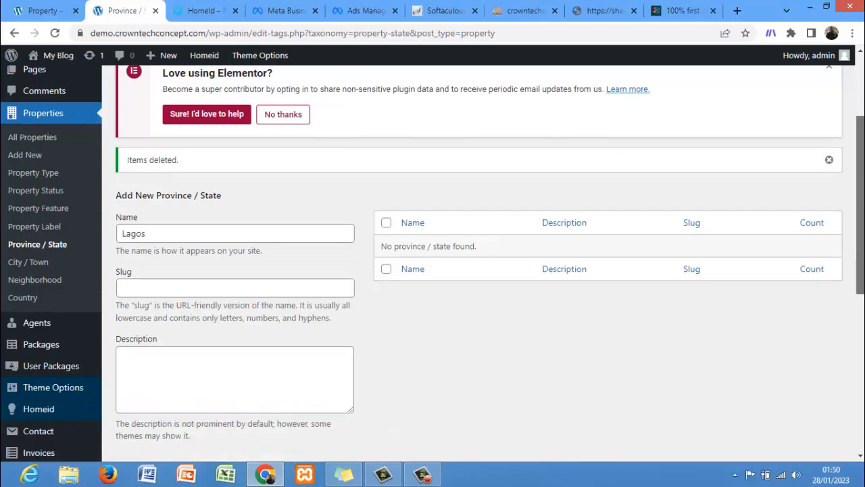
pyautogui.scroll(-1, 859, 203)
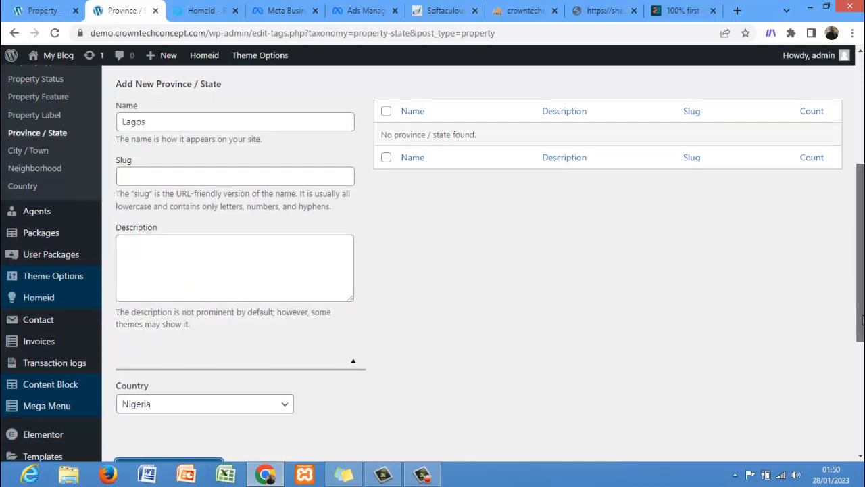
pyautogui.scroll(-2, 858, 292)
pyautogui.scroll(2, 858, 293)
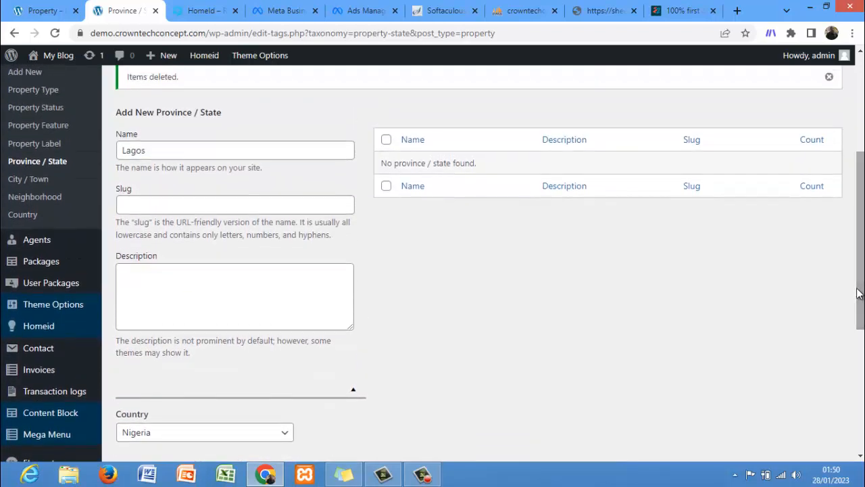
pyautogui.moveTo(863, 268); pyautogui.dragTo(863, 330)
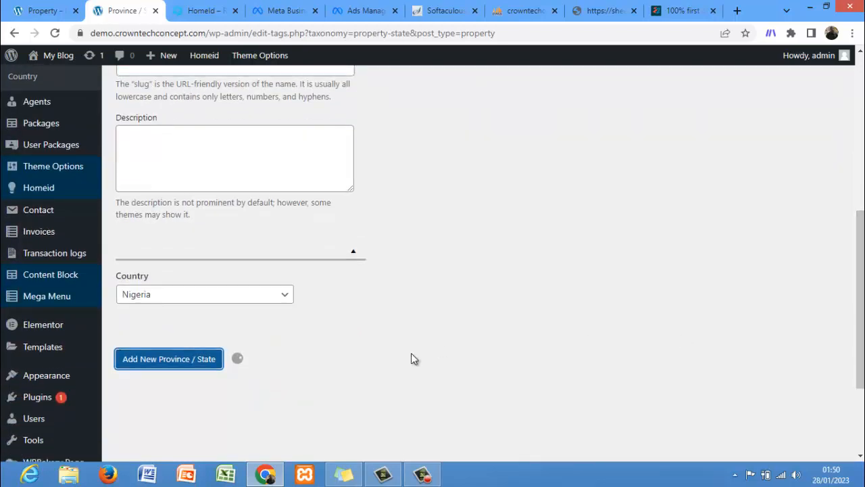
pyautogui.click(162, 360)
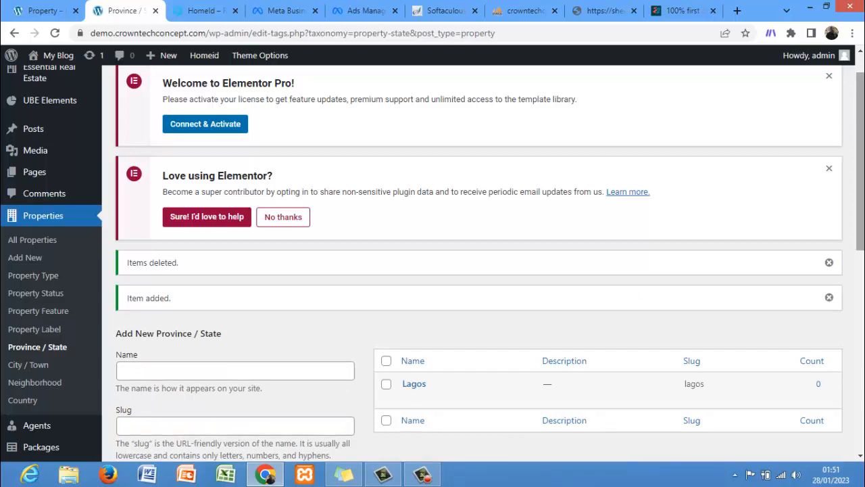
# Step: Add a new province/state named Abuja with country Nigeria
pyautogui.click(248, 364)
pyautogui.write('A')
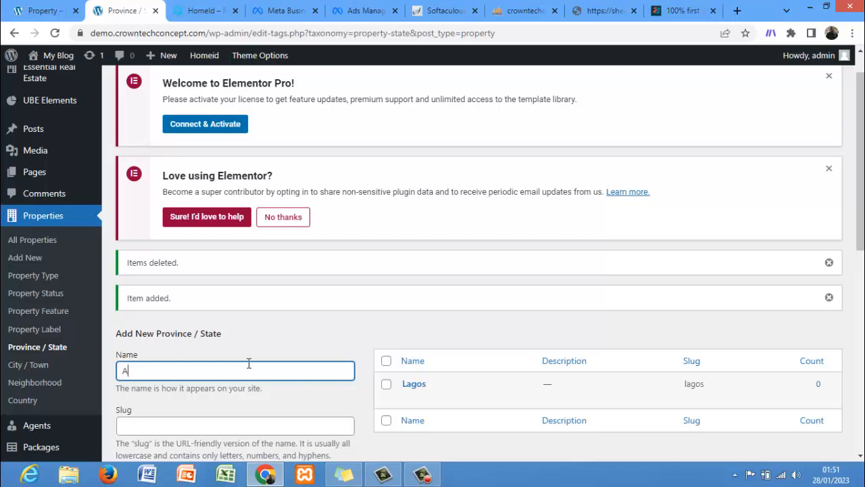
pyautogui.write('buja')
pyautogui.scroll(-5, 859, 202)
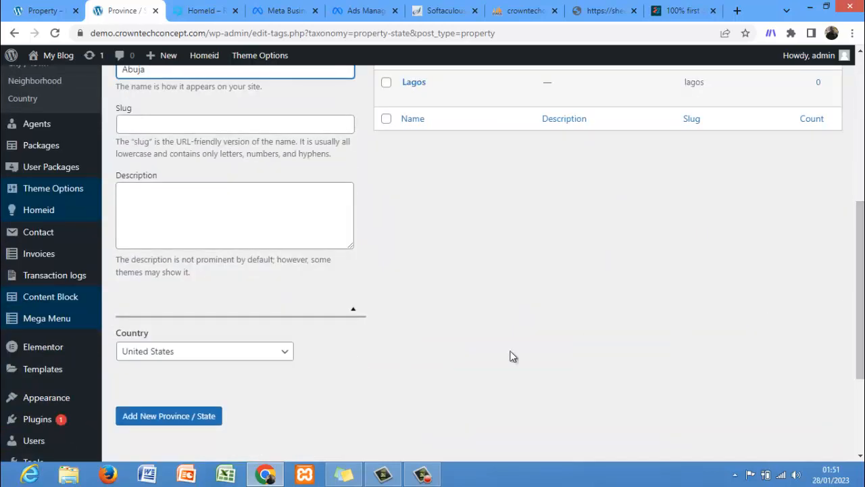
pyautogui.click(279, 363)
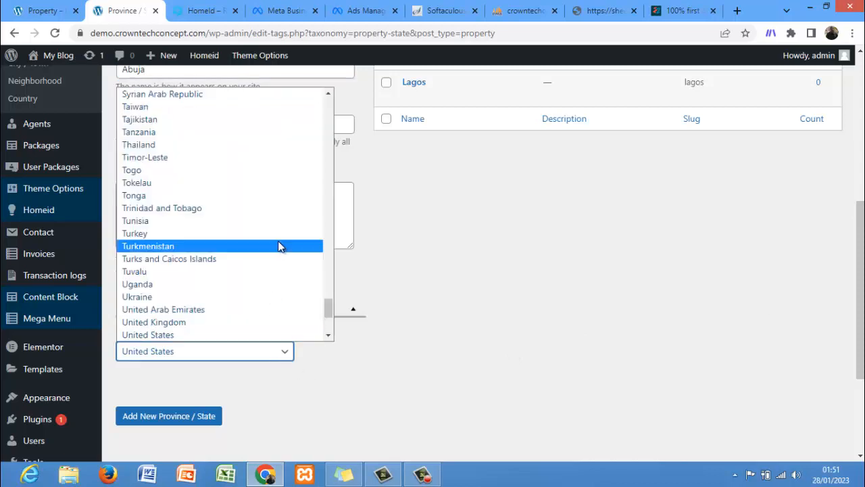
pyautogui.moveTo(332, 306); pyautogui.dragTo(331, 251)
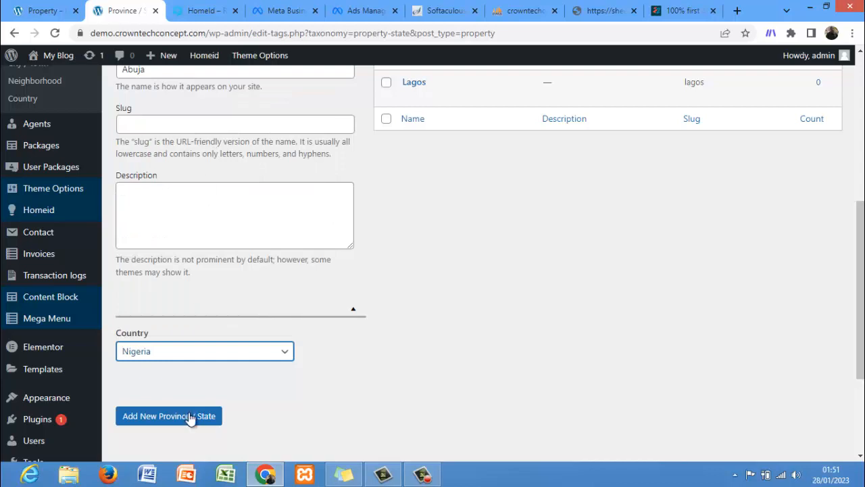
pyautogui.click(189, 423)
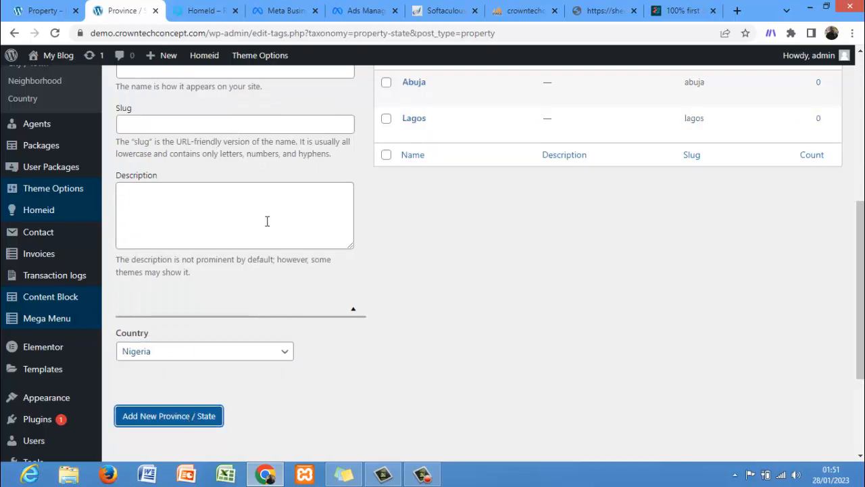
# Step: Add a new province/state named Osun with country Nigeria
pyautogui.click(287, 73)
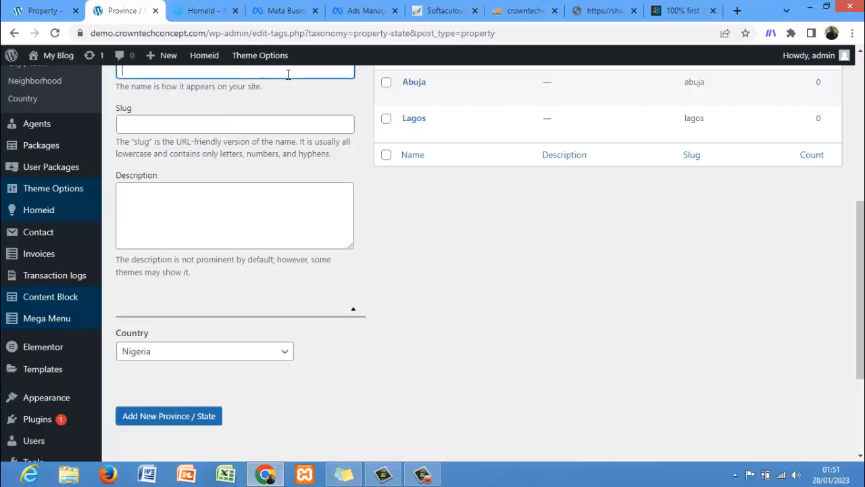
pyautogui.write('Osu')
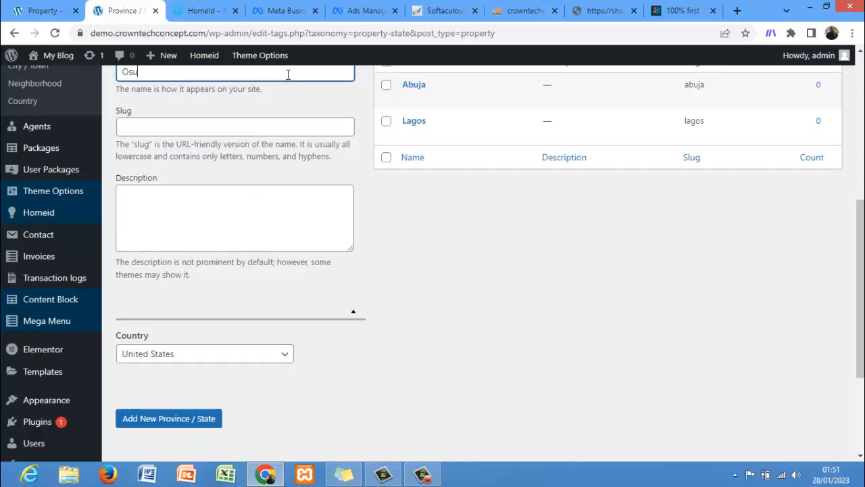
pyautogui.write('n')
pyautogui.click(235, 358)
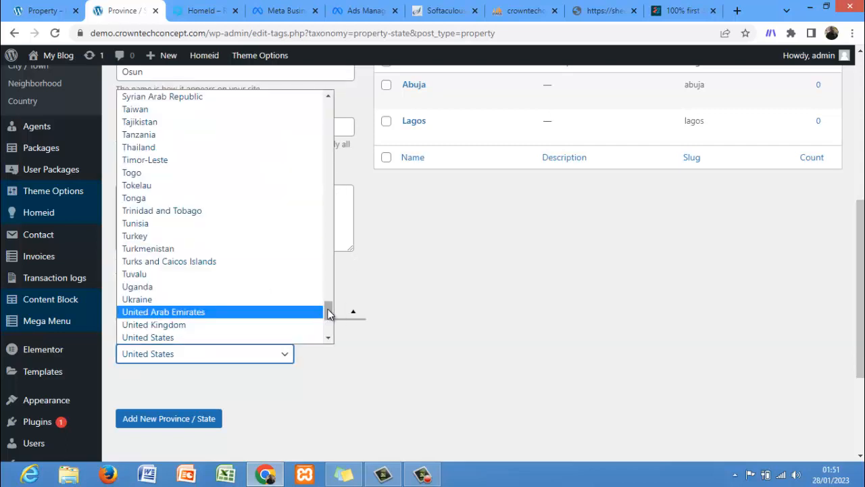
pyautogui.moveTo(329, 313); pyautogui.dragTo(328, 256)
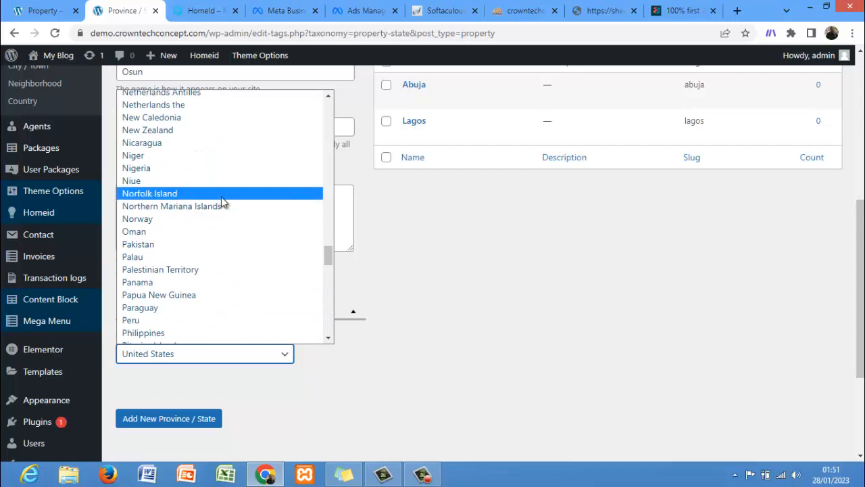
pyautogui.click(197, 168)
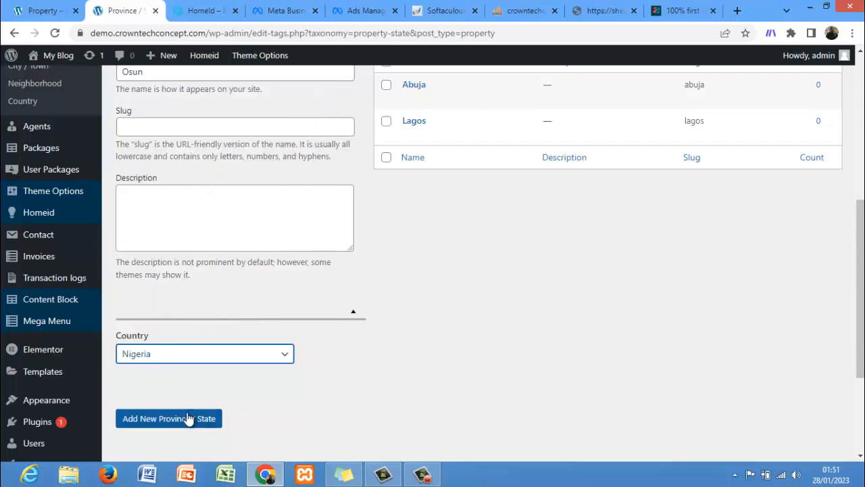
pyautogui.click(188, 419)
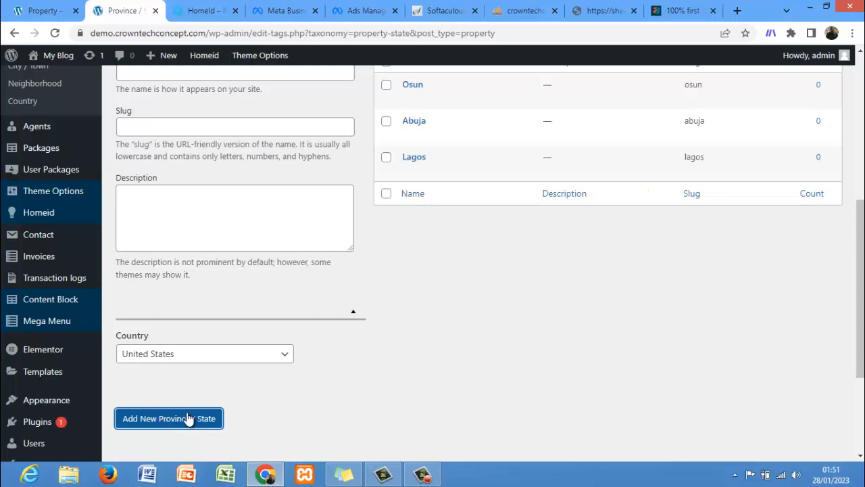
pyautogui.moveTo(861, 305); pyautogui.dragTo(861, 194)
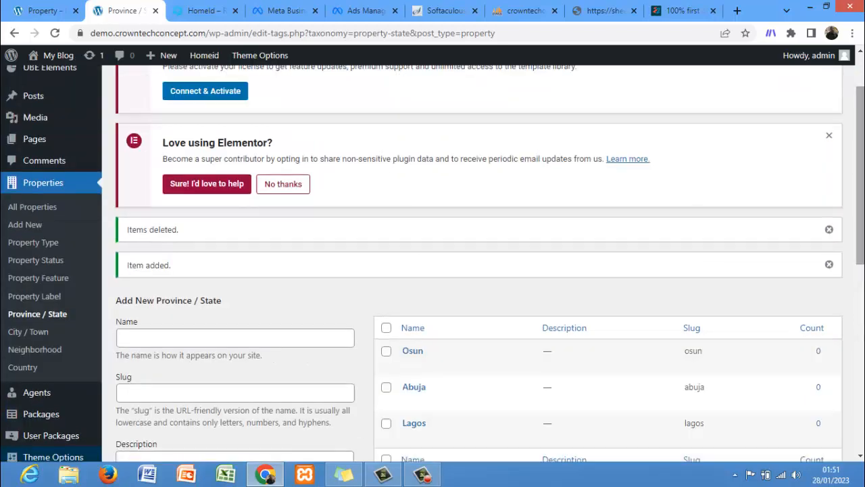
pyautogui.moveTo(861, 159); pyautogui.dragTo(861, 139)
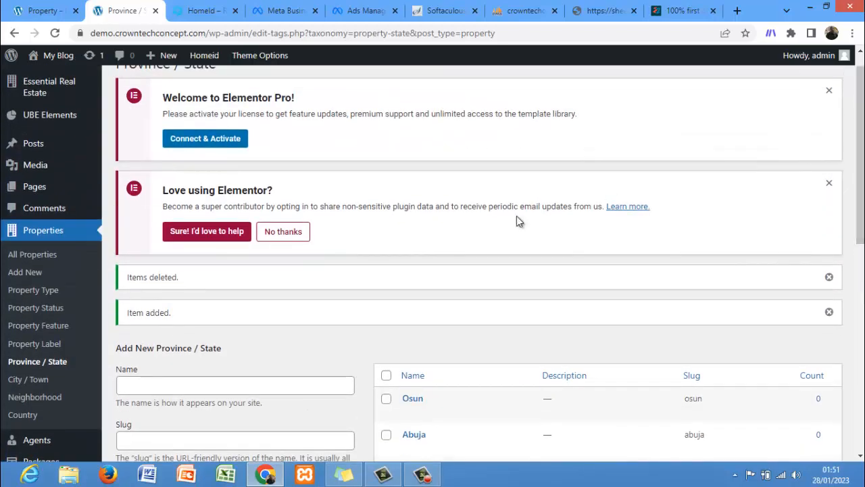
# Step: Open the City / Town list and bulk-delete all existing cities/towns
pyautogui.click(22, 372)
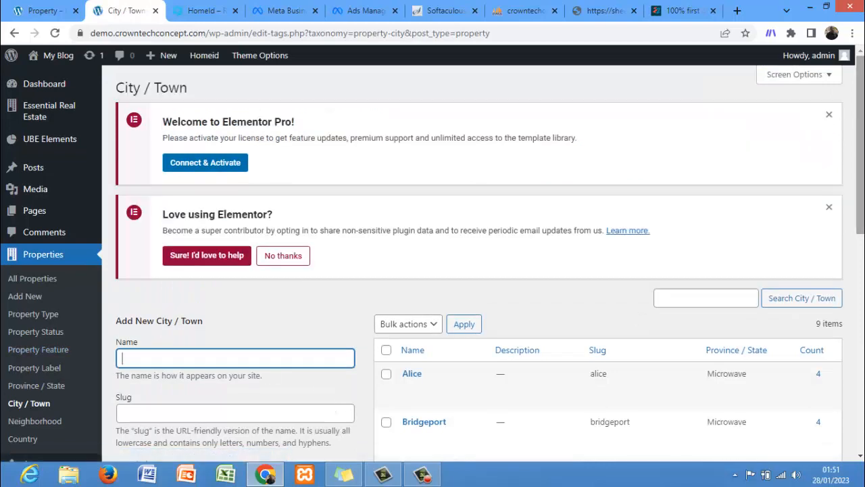
pyautogui.moveTo(860, 119); pyautogui.dragTo(860, 329)
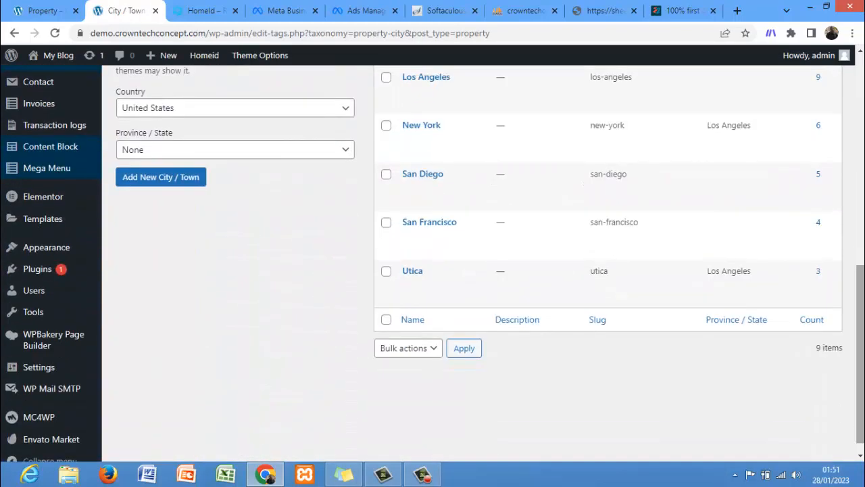
pyautogui.scroll(5, 597, 236)
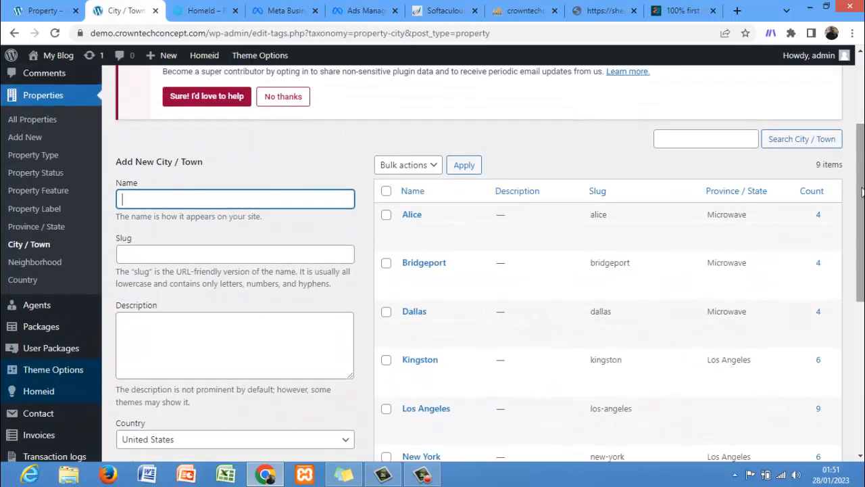
pyautogui.click(405, 165)
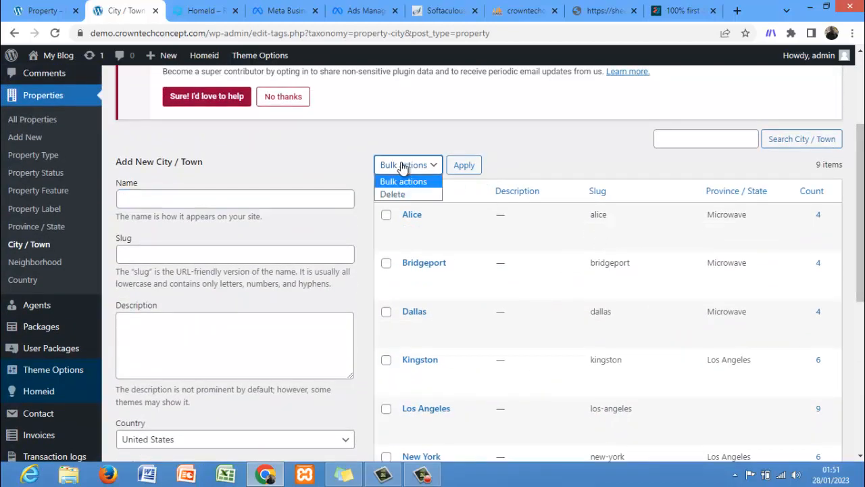
pyautogui.click(406, 194)
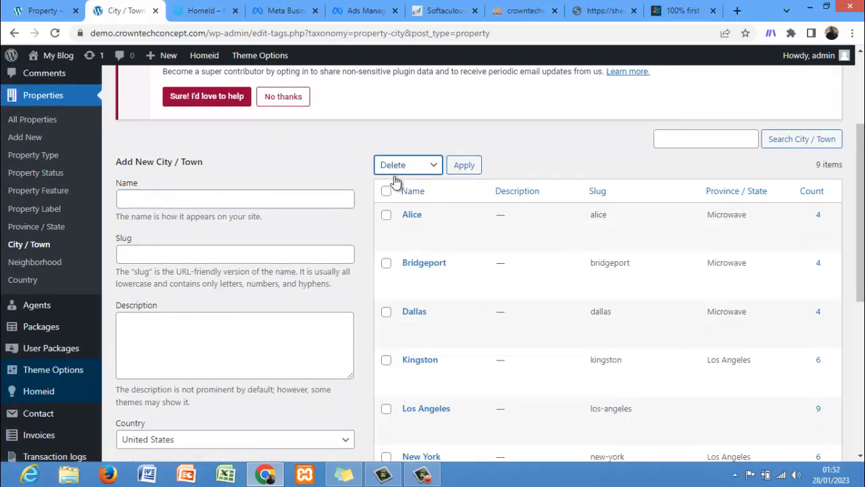
pyautogui.click(386, 191)
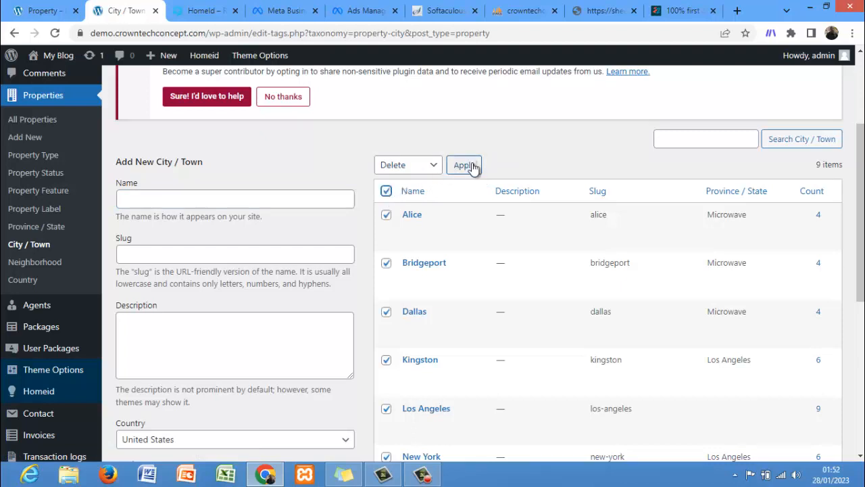
pyautogui.click(472, 167)
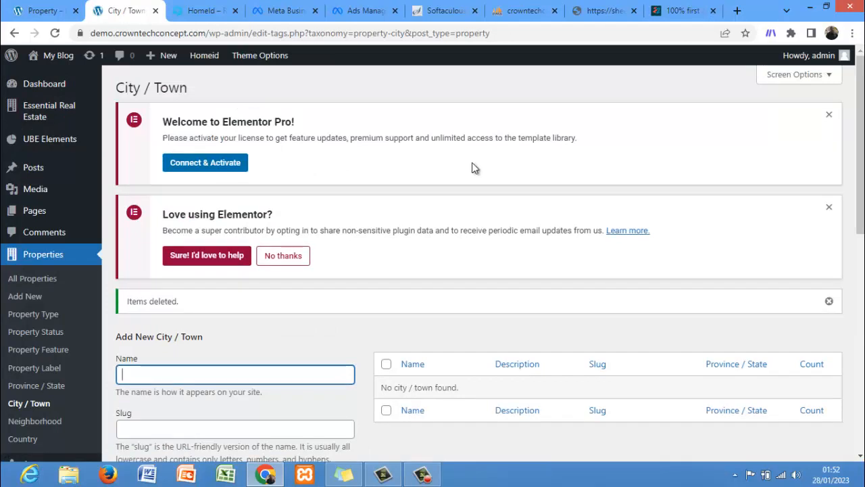
# Step: Dismiss the Elementor notice and add a new city/town named ikorodu with country Nigeria and province/state Lagos
pyautogui.click(830, 208)
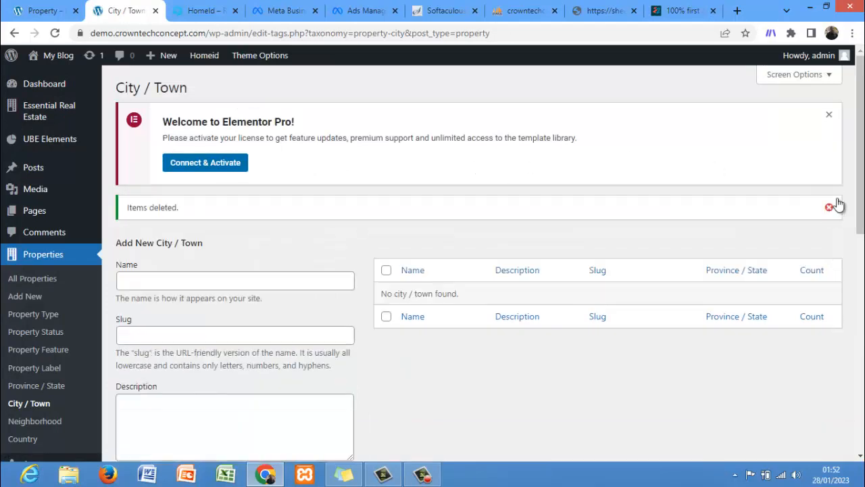
pyautogui.moveTo(862, 181); pyautogui.dragTo(863, 225)
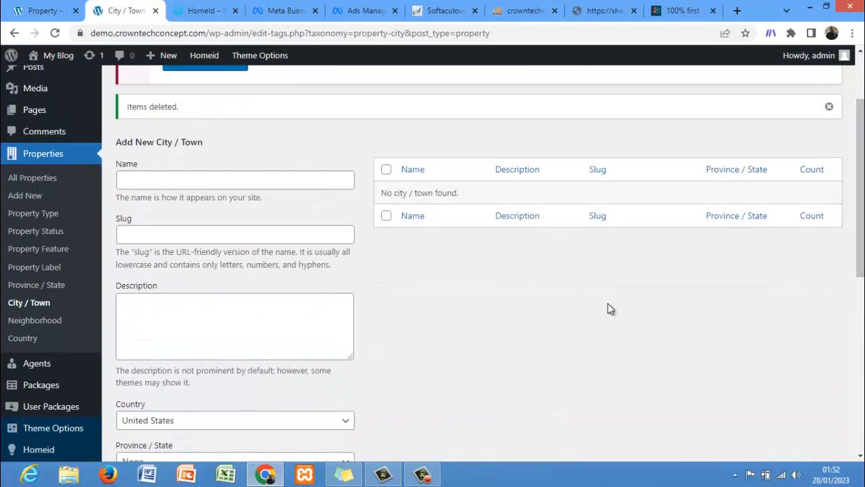
pyautogui.click(225, 184)
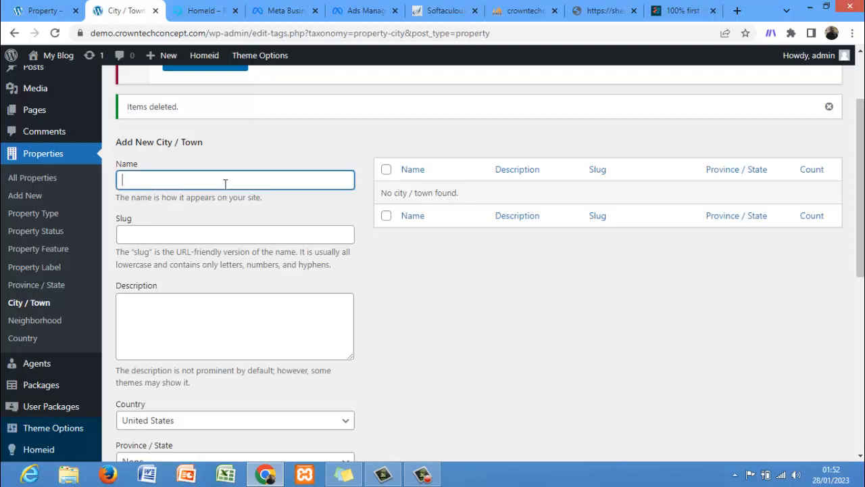
pyautogui.write('ikorodu')
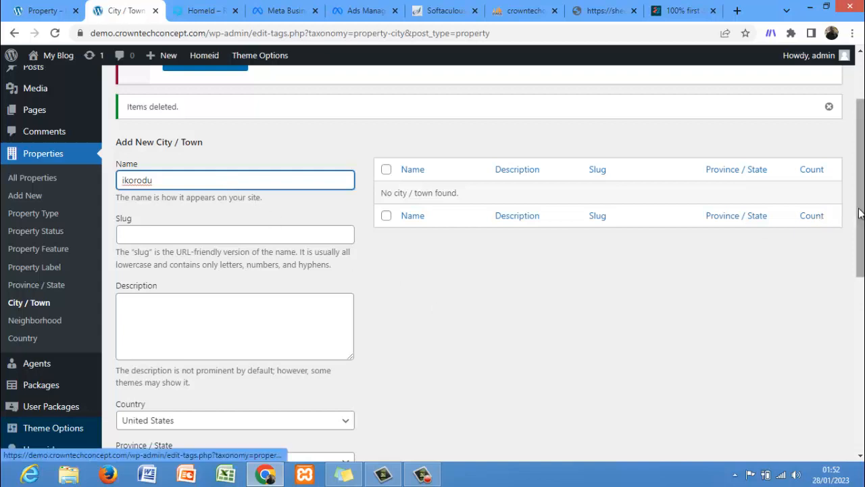
pyautogui.moveTo(858, 213); pyautogui.dragTo(858, 264)
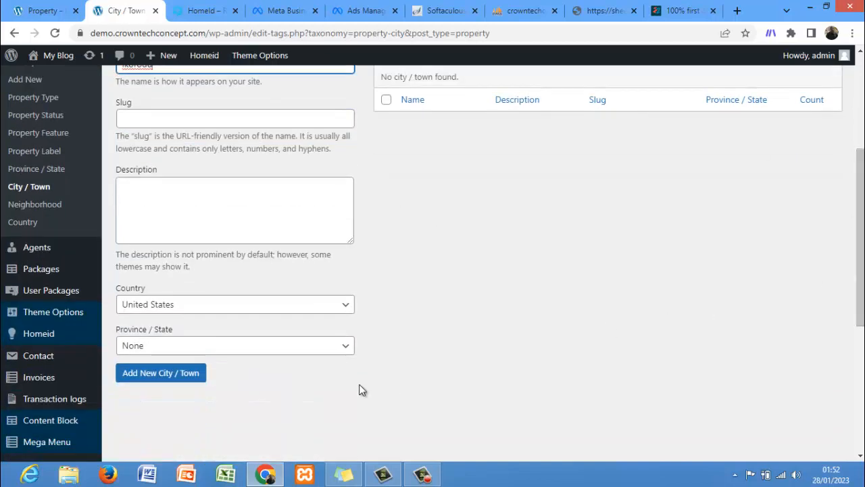
pyautogui.click(186, 304)
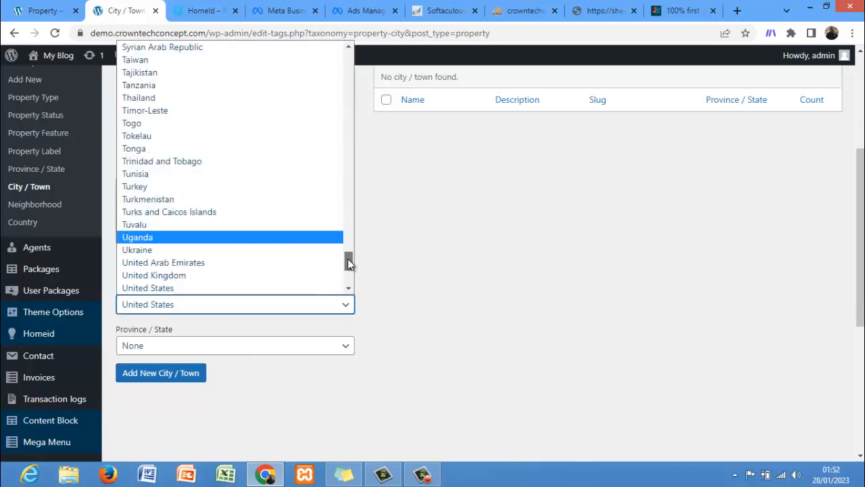
pyautogui.moveTo(347, 258); pyautogui.dragTo(345, 198)
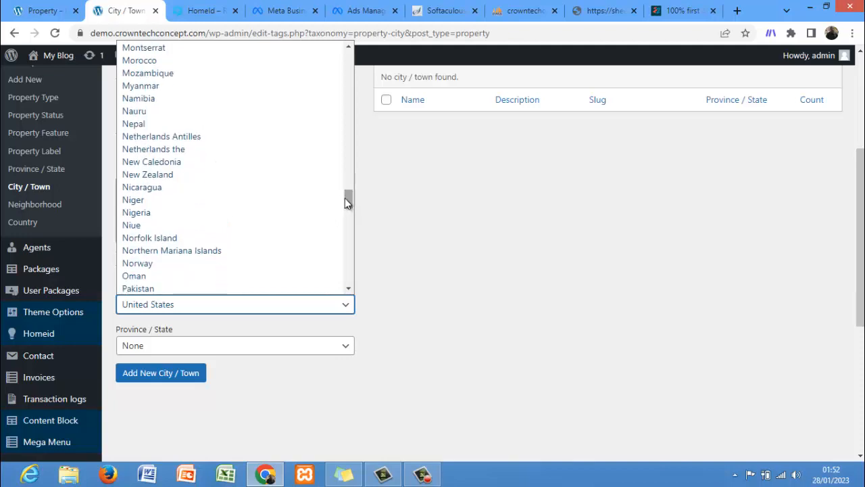
pyautogui.click(197, 213)
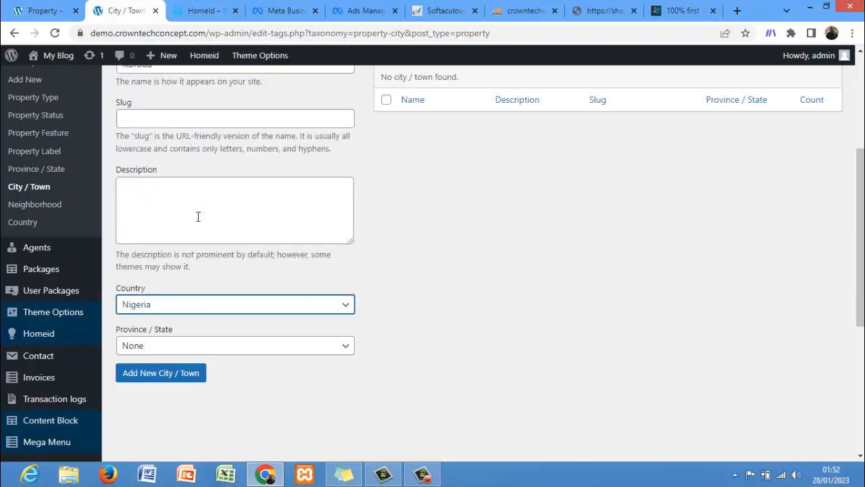
pyautogui.click(196, 352)
pyautogui.click(189, 386)
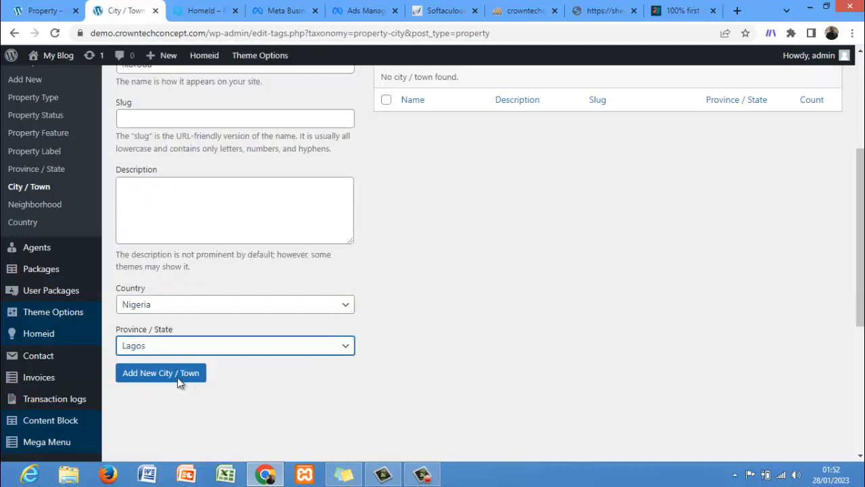
pyautogui.click(172, 378)
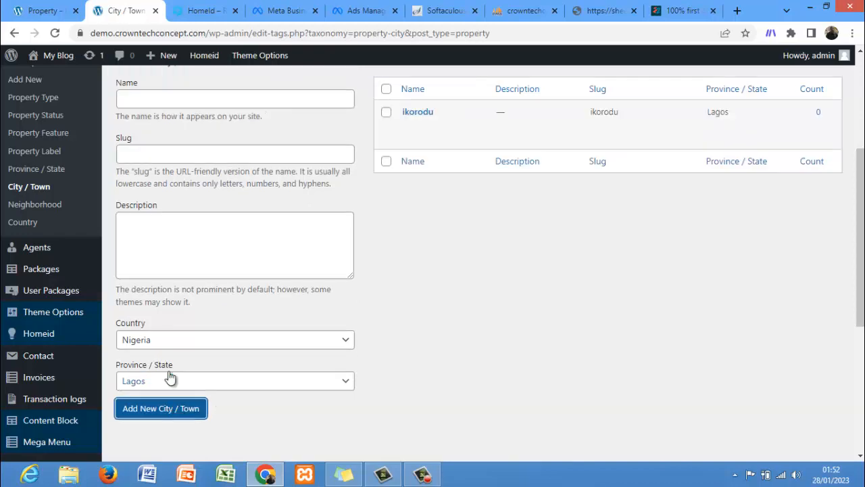
# Step: Add a new city/town named victoria island with country Nigeria and province/state Lagos
pyautogui.click(219, 101)
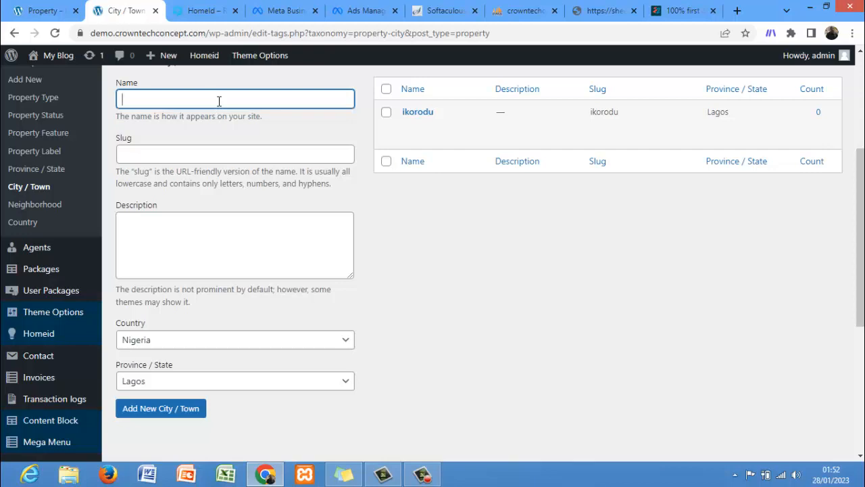
pyautogui.write('victoria island')
pyautogui.click(167, 412)
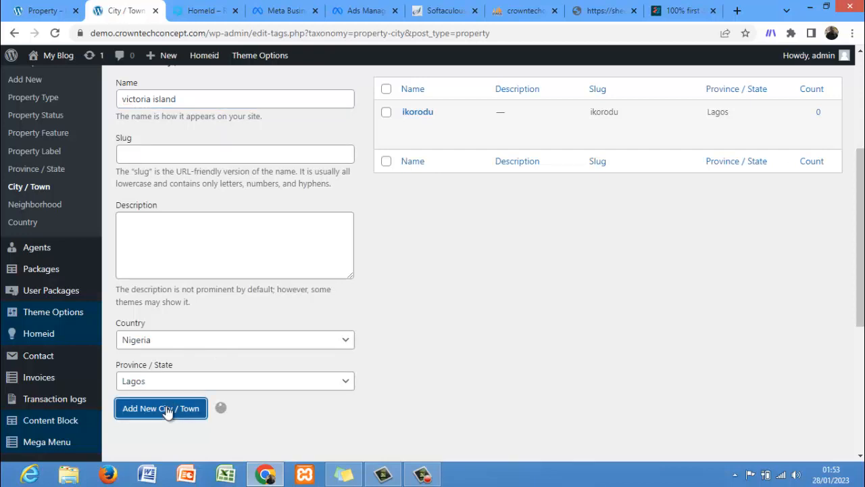
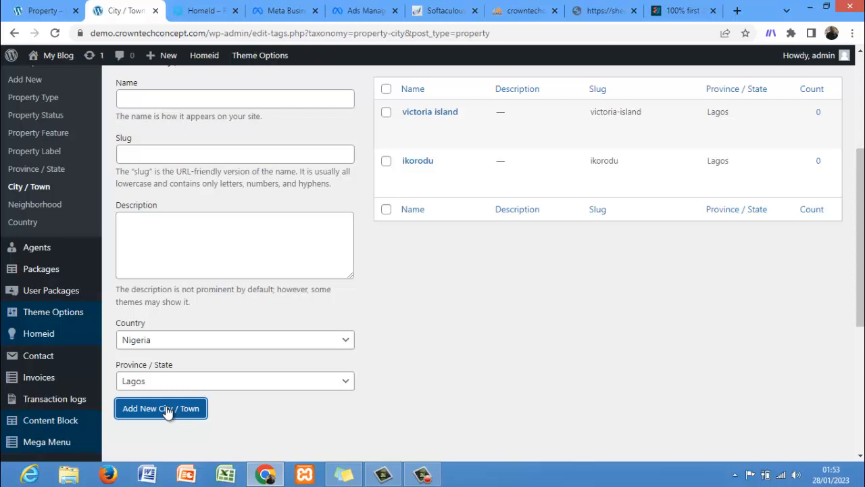
# Step: Enable Nigeria in the Countries settings and save the changes
pyautogui.click(31, 225)
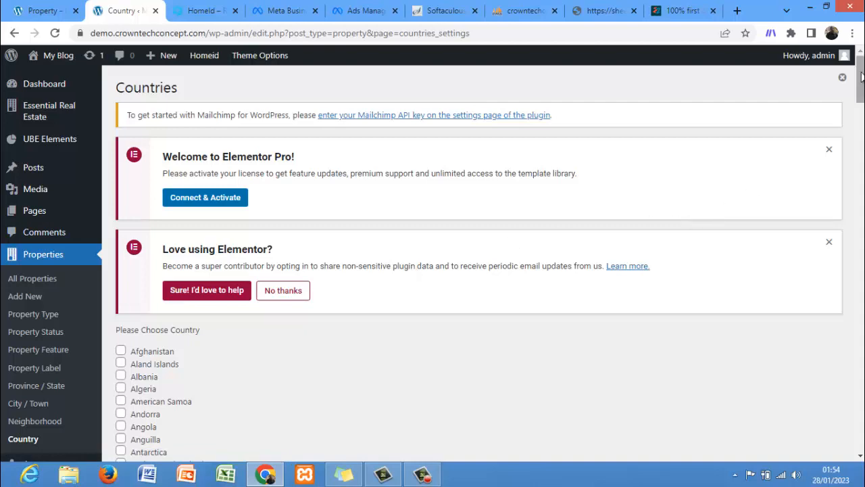
pyautogui.moveTo(860, 73); pyautogui.dragTo(860, 315)
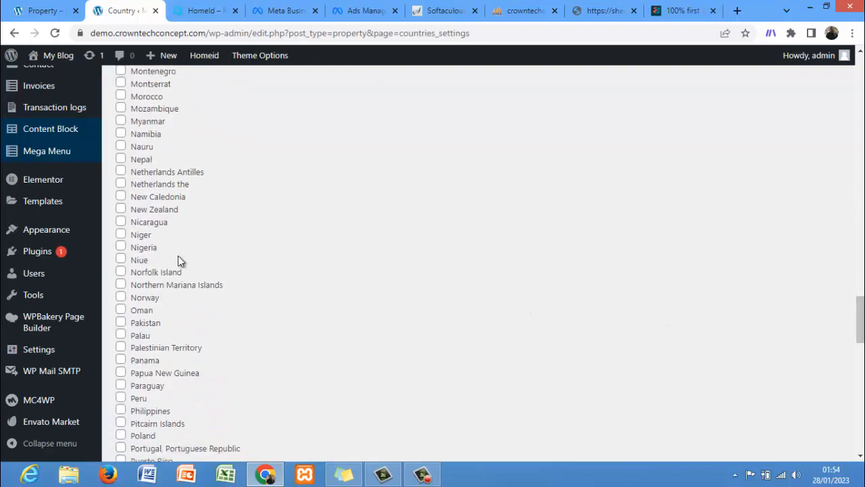
pyautogui.click(121, 247)
pyautogui.moveTo(861, 320); pyautogui.dragTo(860, 426)
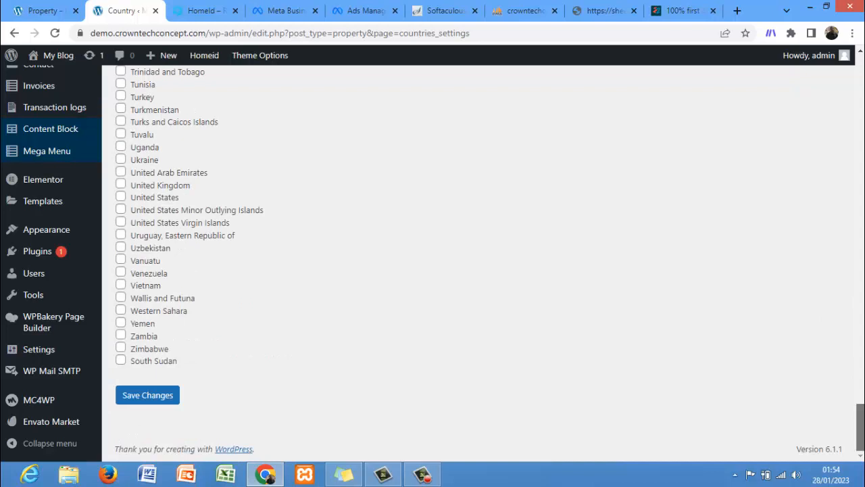
pyautogui.click(141, 401)
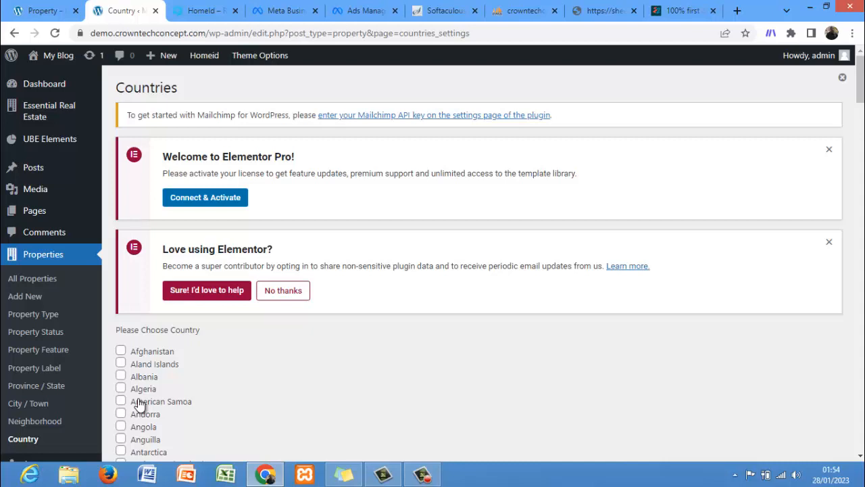
# Step: Add a new property titled "3 Bedroom Flat with well designed 6 inches swimming pool"
pyautogui.click(26, 298)
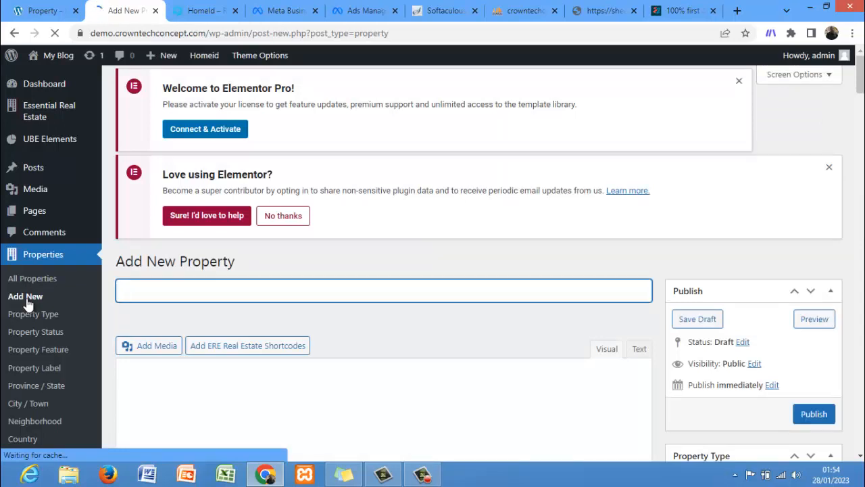
pyautogui.write('3 B')
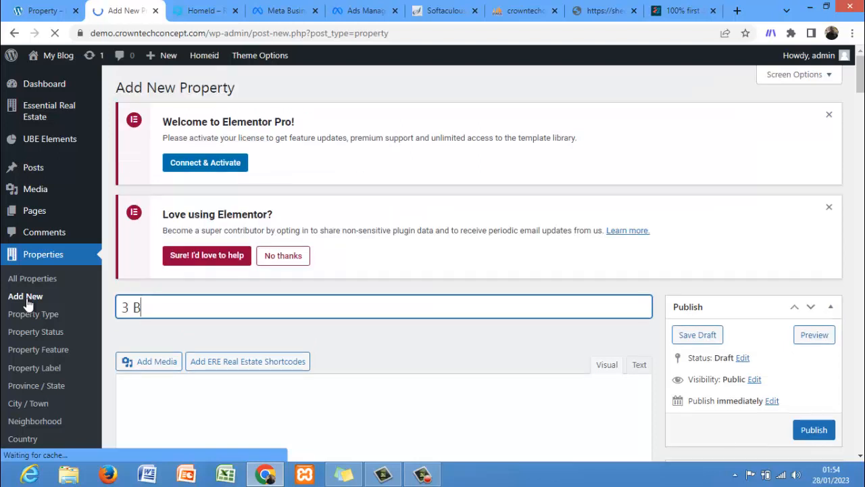
pyautogui.write('edroom ')
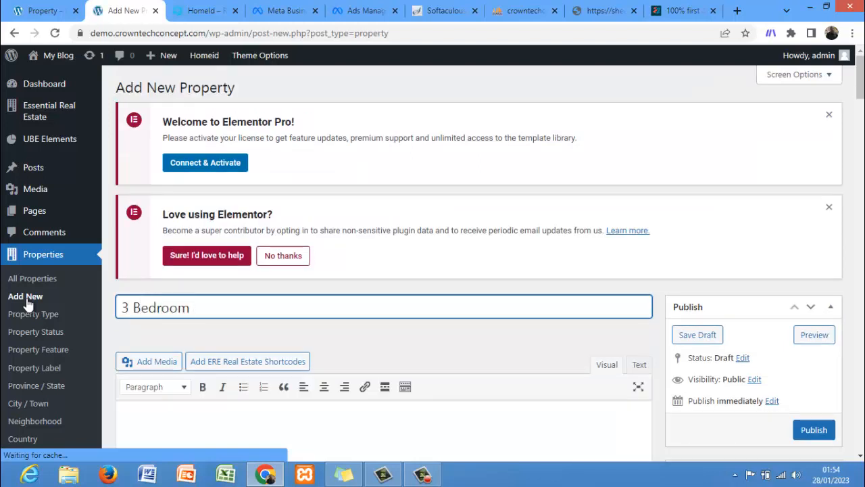
pyautogui.write('Fl')
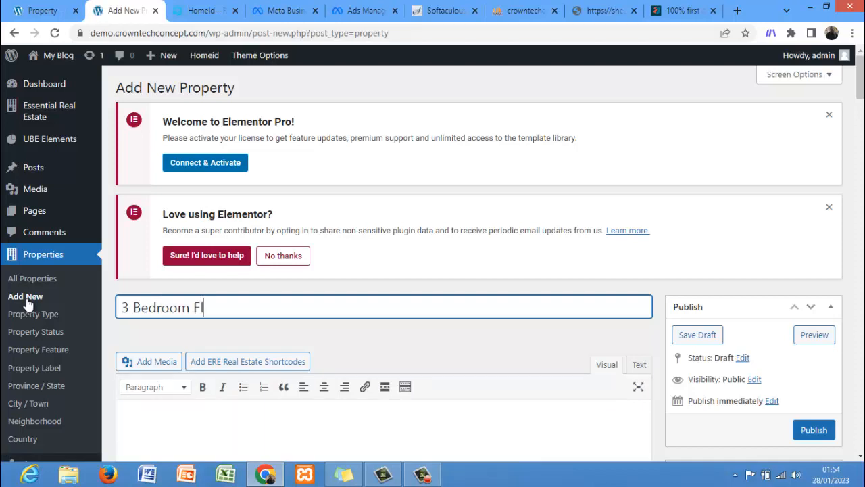
pyautogui.write('at Plus 2')
pyautogui.press('BackSpace')
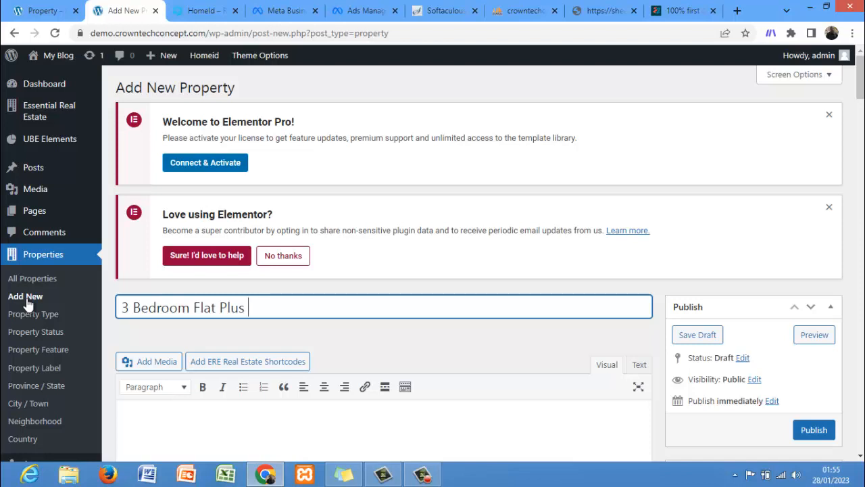
pyautogui.press('BackSpace')
pyautogui.press('BackSpace')
pyautogui.press('BackSpace')
pyautogui.press('BackSpace')
pyautogui.write('with well')
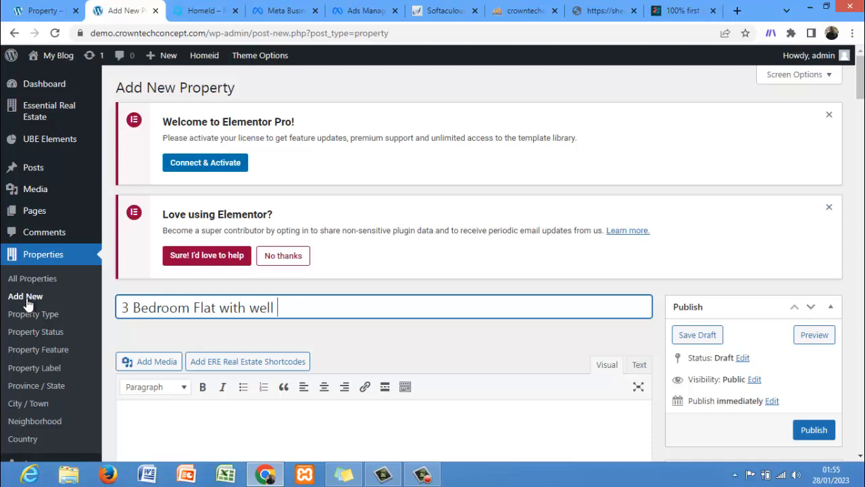
pyautogui.write('s')
pyautogui.press('BackSpace')
pyautogui.write('designed 6 in')
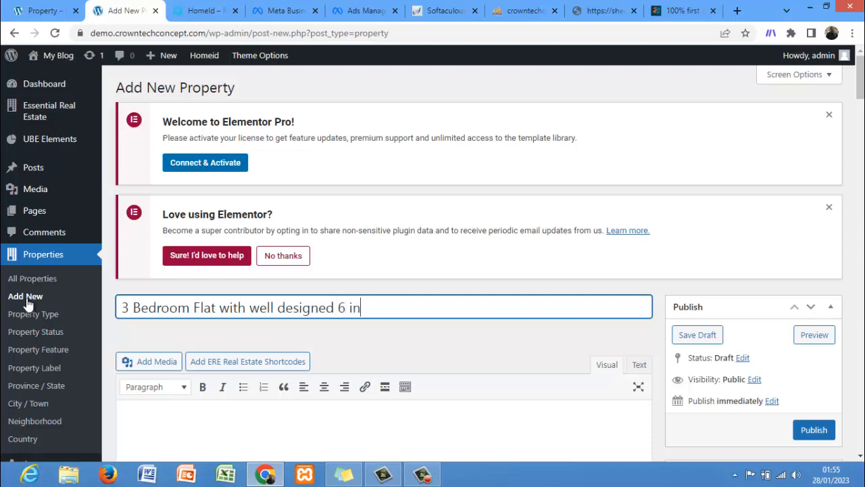
pyautogui.write('ches swimm')
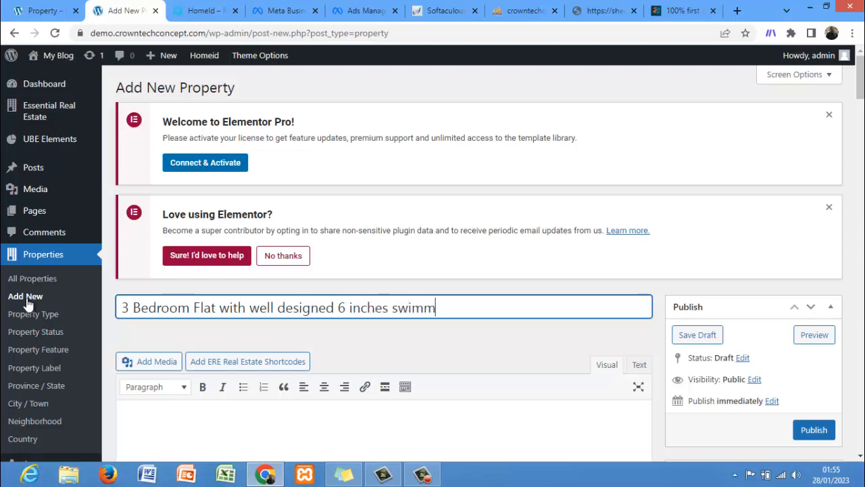
pyautogui.write('ing pool')
# Step: Set the property type to Apartment and the property status to For Sale
pyautogui.moveTo(862, 81); pyautogui.dragTo(862, 115)
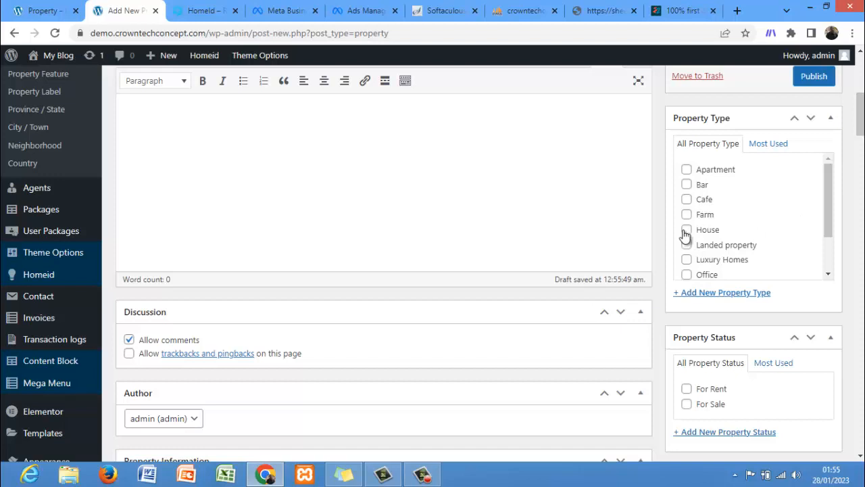
pyautogui.click(686, 170)
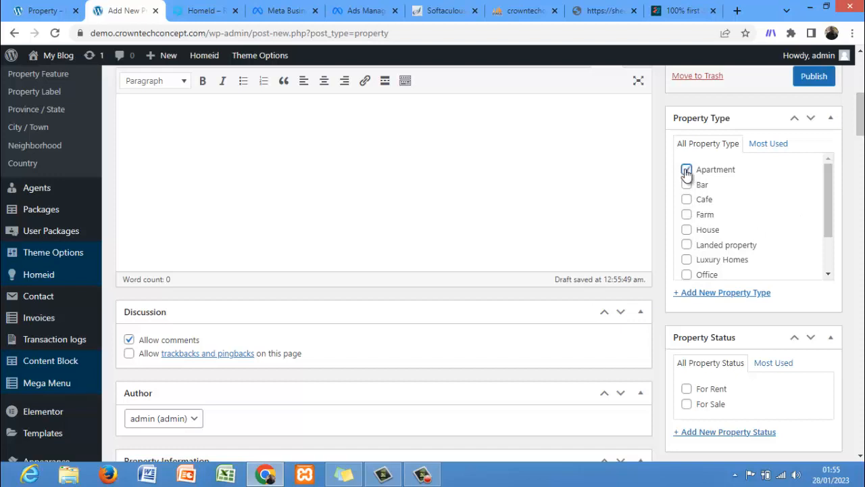
pyautogui.scroll(-3, 762, 170)
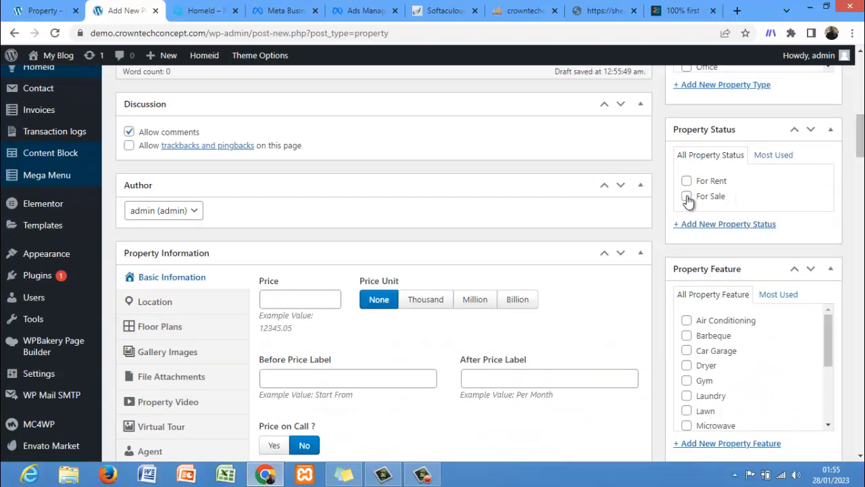
pyautogui.click(687, 196)
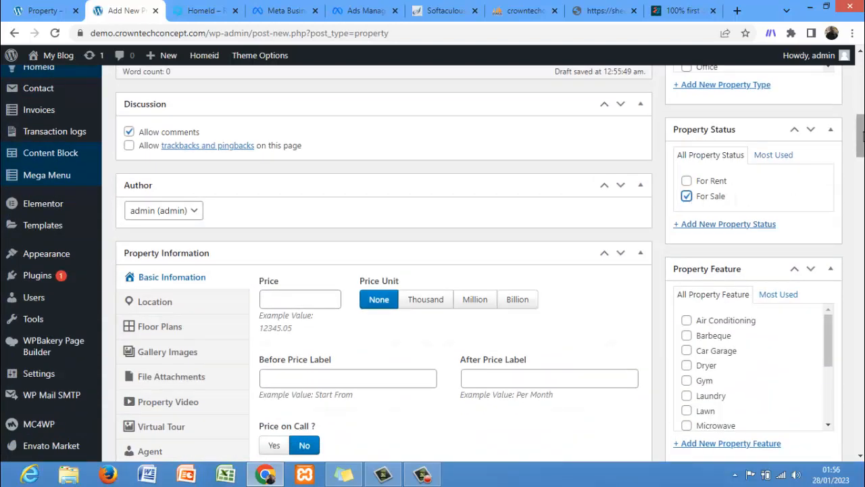
# Step: Tick the features Air Conditioning, Car Garage, Laundry, Swimming Pool, Refrigerator, TV Cable, Wifi and Window Coverings
pyautogui.moveTo(862, 135); pyautogui.dragTo(862, 159)
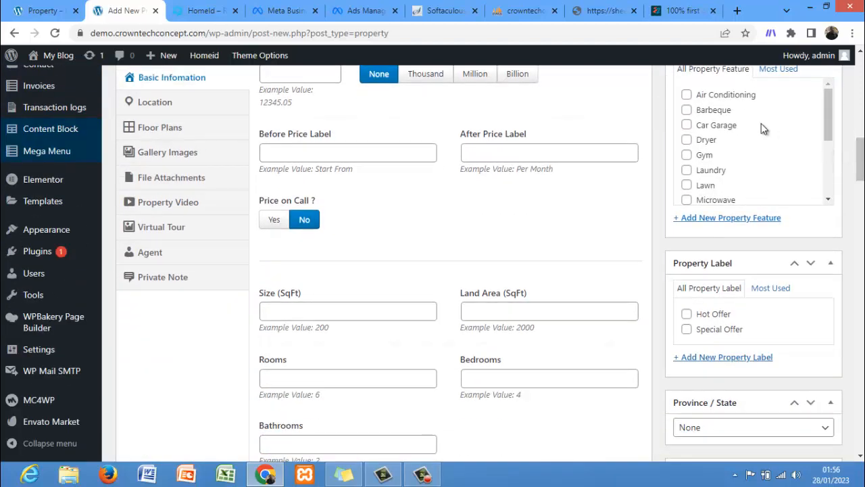
pyautogui.click(687, 94)
pyautogui.click(686, 125)
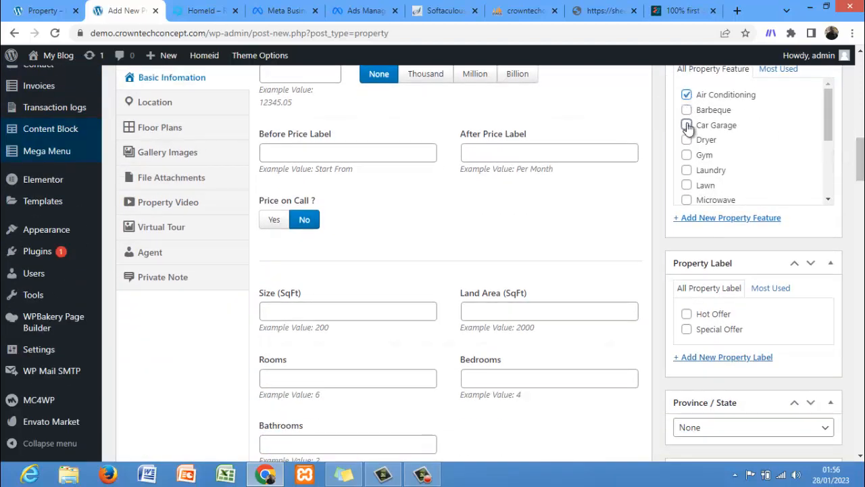
pyautogui.click(687, 171)
pyautogui.moveTo(827, 124); pyautogui.dragTo(828, 175)
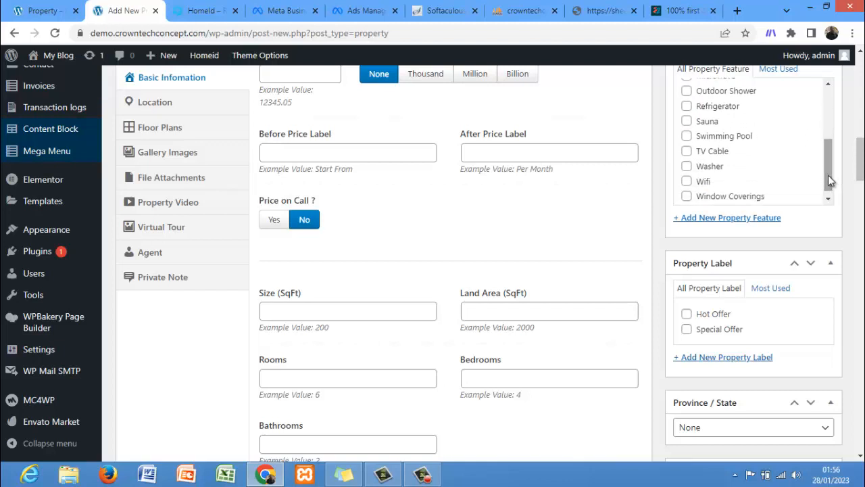
pyautogui.click(686, 136)
pyautogui.click(686, 107)
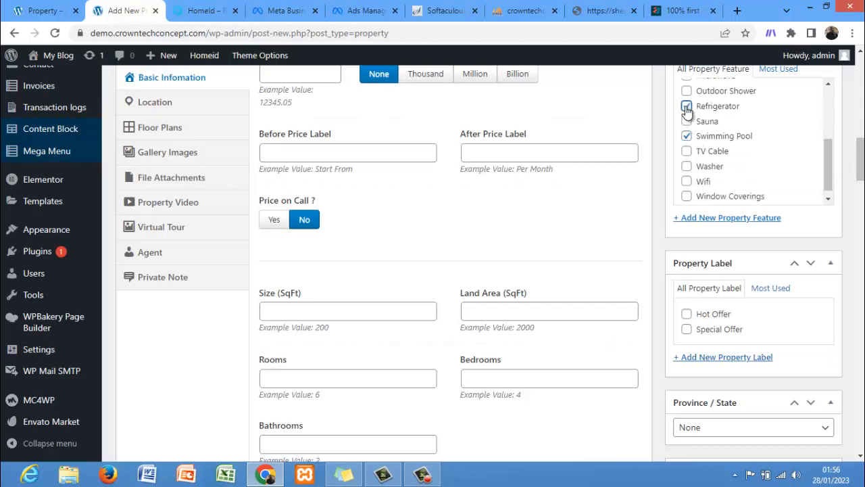
pyautogui.click(686, 152)
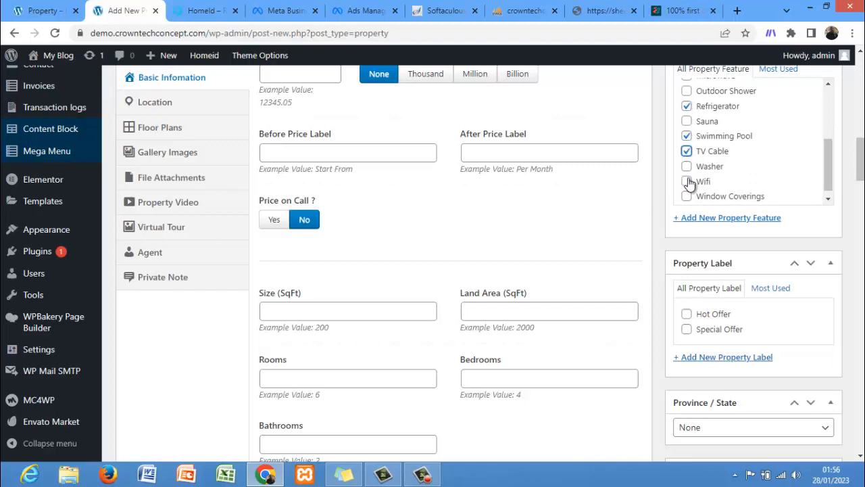
pyautogui.click(687, 181)
pyautogui.click(686, 196)
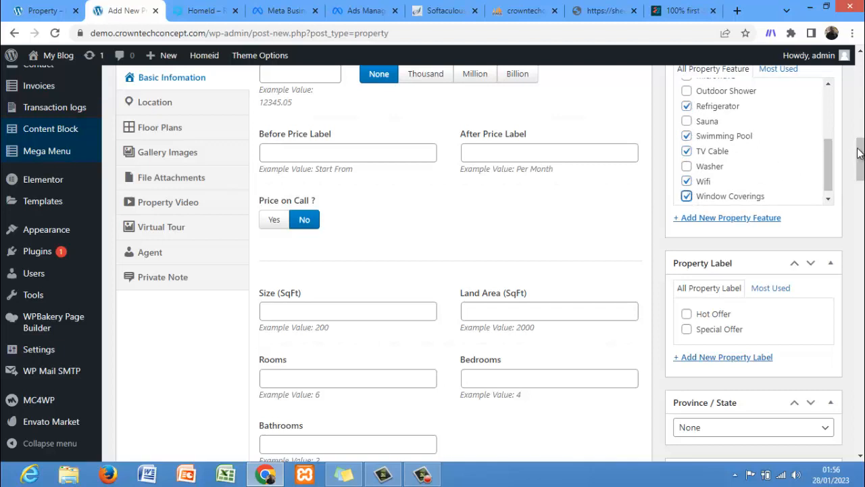
# Step: Apply the Special Offer property label
pyautogui.moveTo(861, 155); pyautogui.dragTo(811, 169)
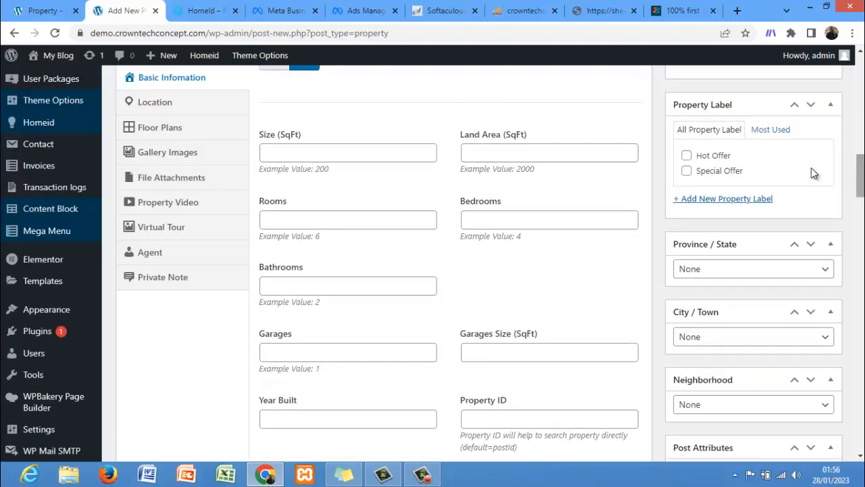
pyautogui.click(686, 173)
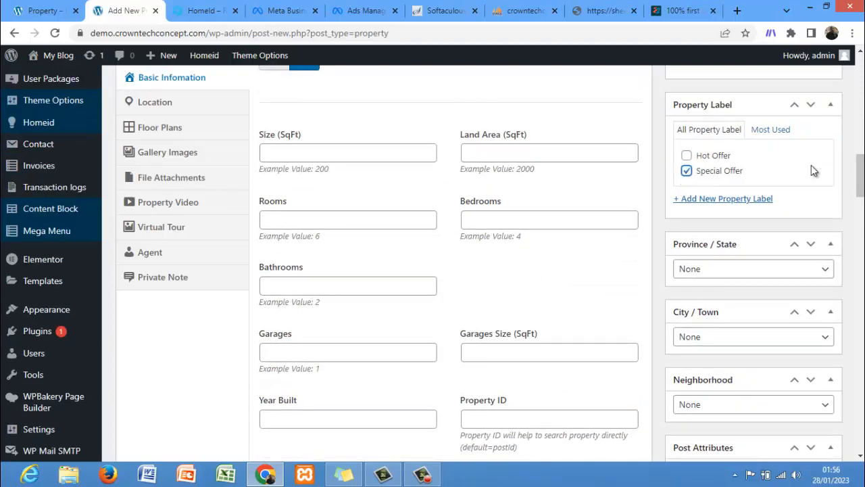
# Step: Set the property's province/state to Lagos and its city/town to victoria island
pyautogui.moveTo(859, 185); pyautogui.dragTo(860, 203)
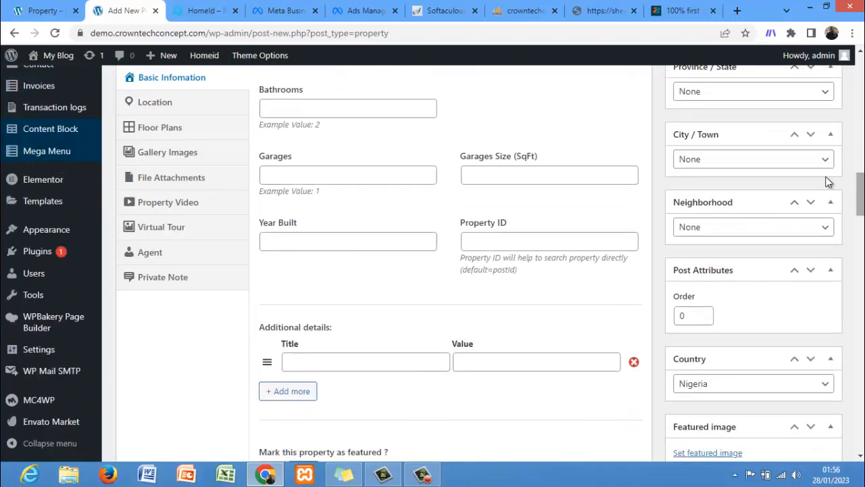
pyautogui.click(760, 99)
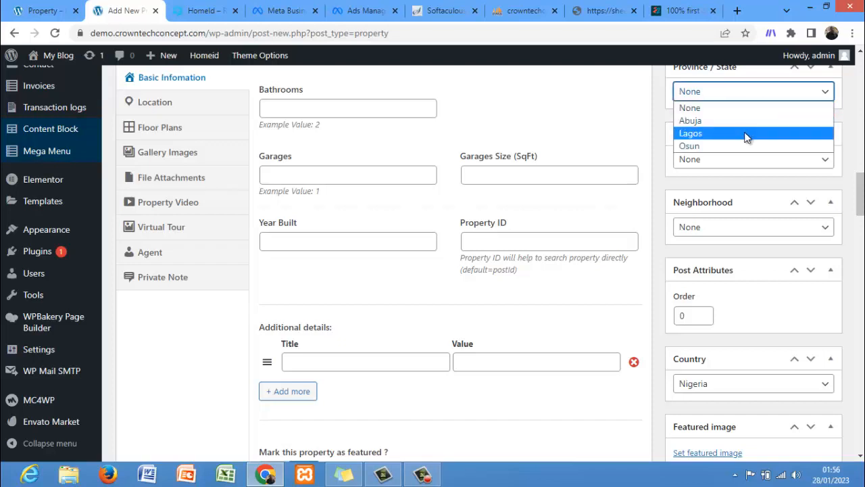
pyautogui.click(747, 131)
pyautogui.click(740, 158)
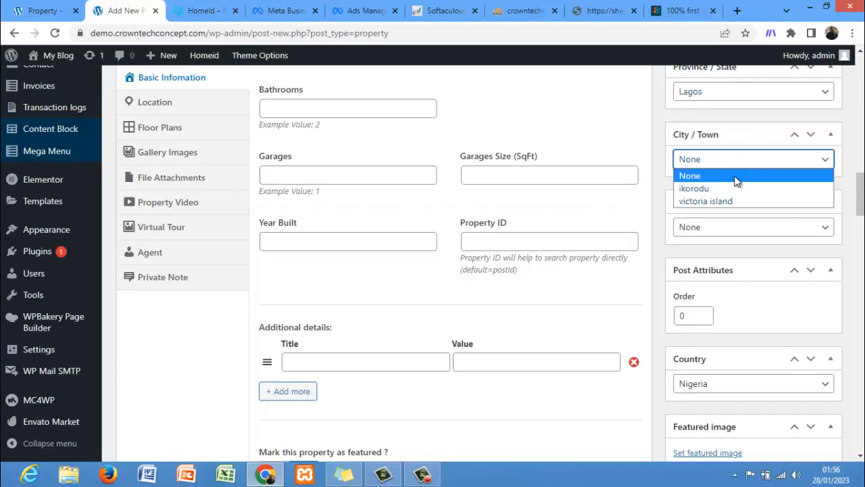
pyautogui.click(736, 202)
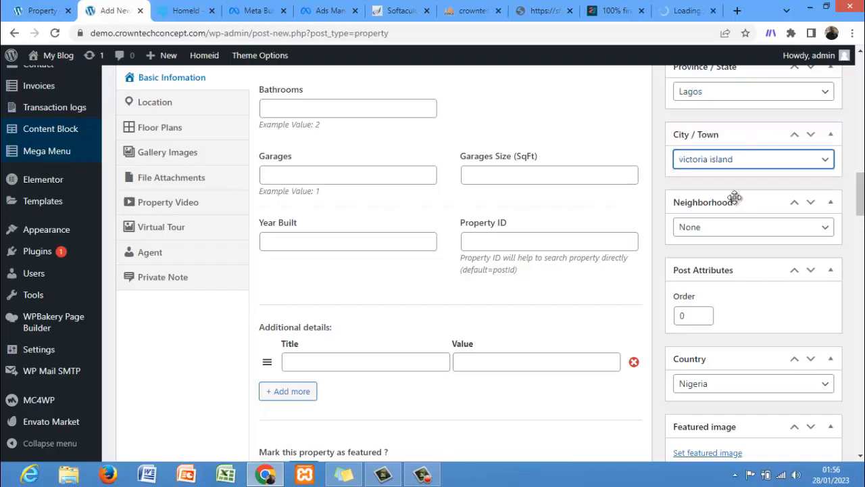
pyautogui.click(730, 232)
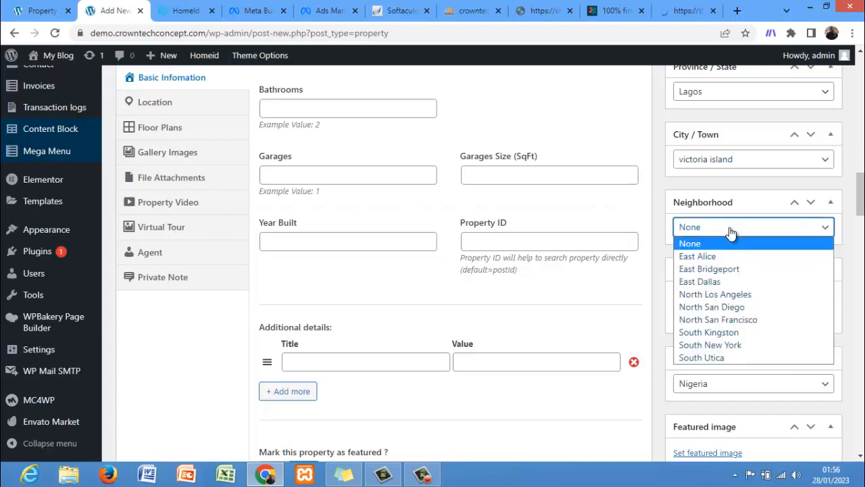
pyautogui.click(730, 230)
# Step: Set the property's post order to 23
pyautogui.scroll(-2, 836, 199)
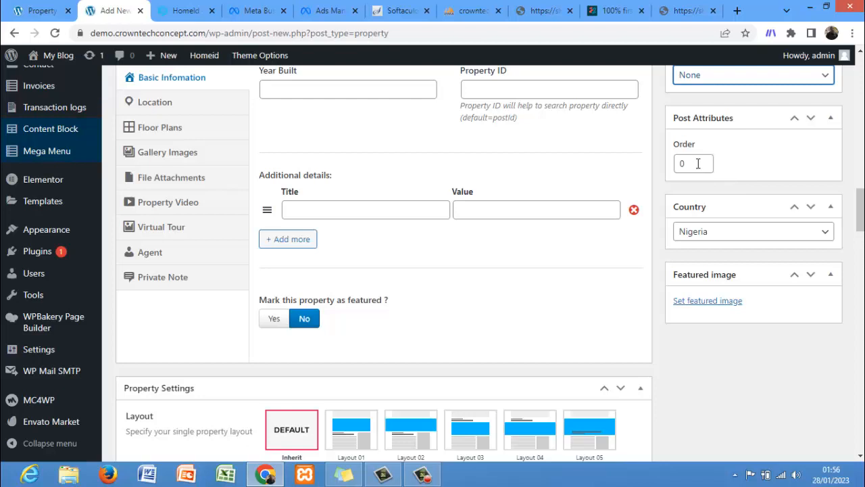
pyautogui.click(698, 164)
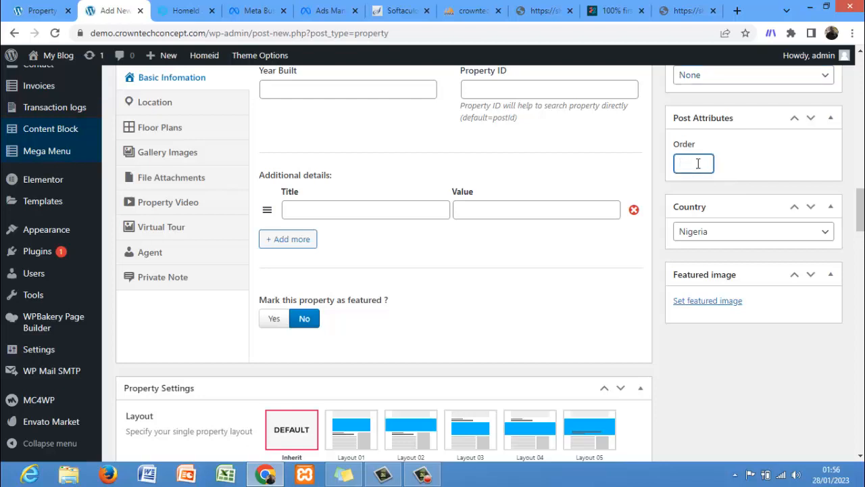
pyautogui.write('23')
pyautogui.click(711, 236)
pyautogui.click(712, 242)
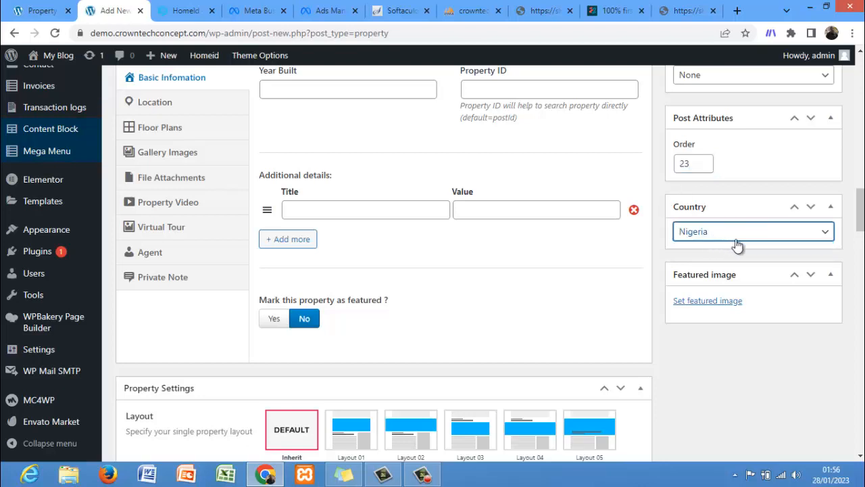
# Step: Set the featured image to demo-landing-01-1.jpg from the media library
pyautogui.click(713, 308)
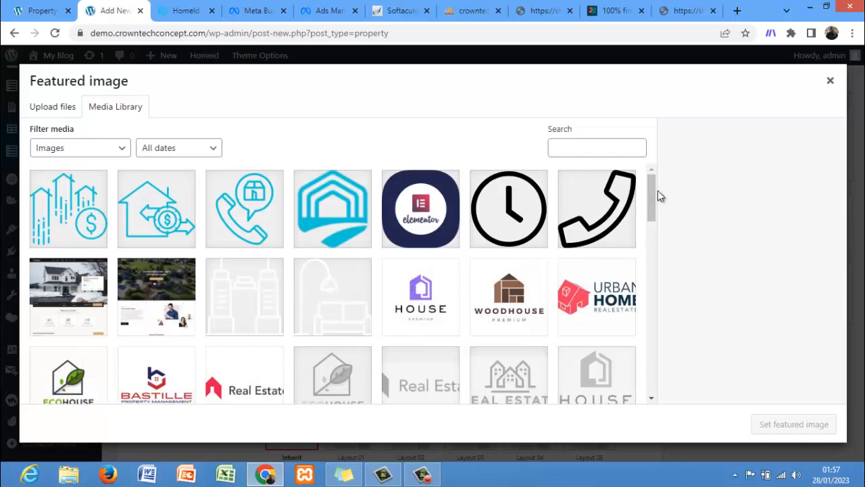
pyautogui.moveTo(650, 196)
pyautogui.mouseDown()
pyautogui.moveTo(653, 381)
pyautogui.moveTo(653, 181)
pyautogui.mouseUp()
pyautogui.click(72, 286)
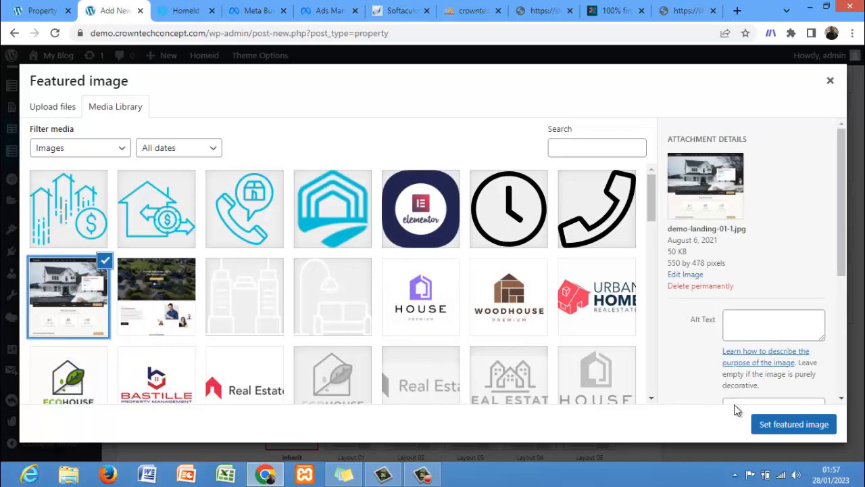
pyautogui.click(763, 424)
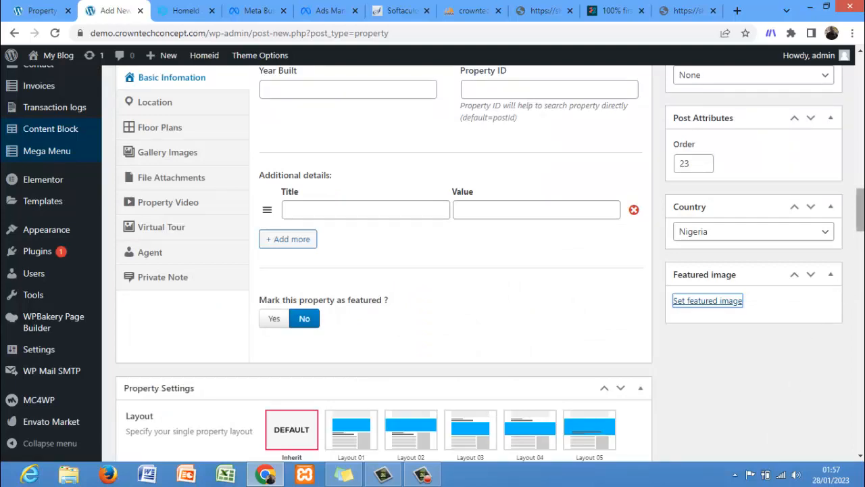
pyautogui.scroll(5, 854, 245)
pyautogui.moveTo(862, 180); pyautogui.dragTo(861, 116)
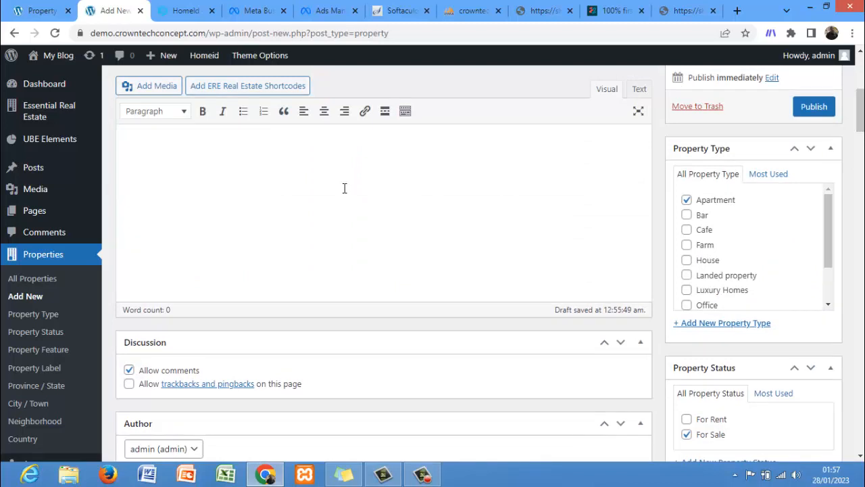
pyautogui.click(276, 150)
pyautogui.moveTo(860, 119); pyautogui.dragTo(861, 112)
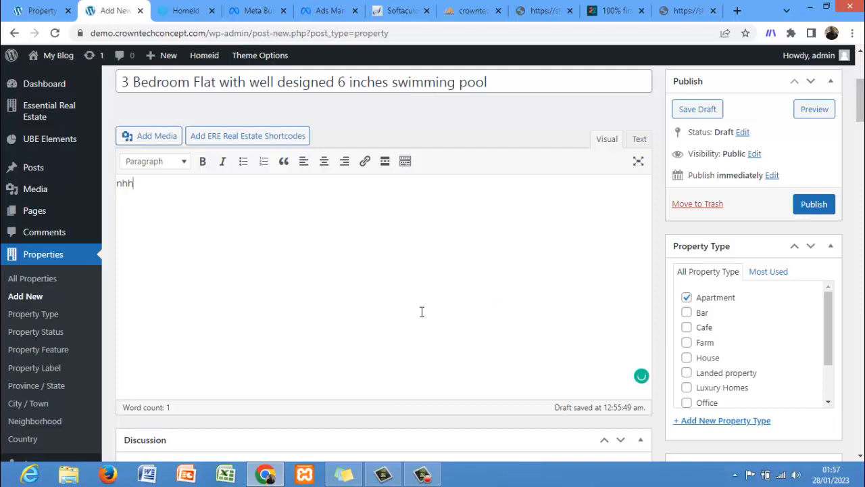
pyautogui.press('BackSpace')
pyautogui.press('BackSpace')
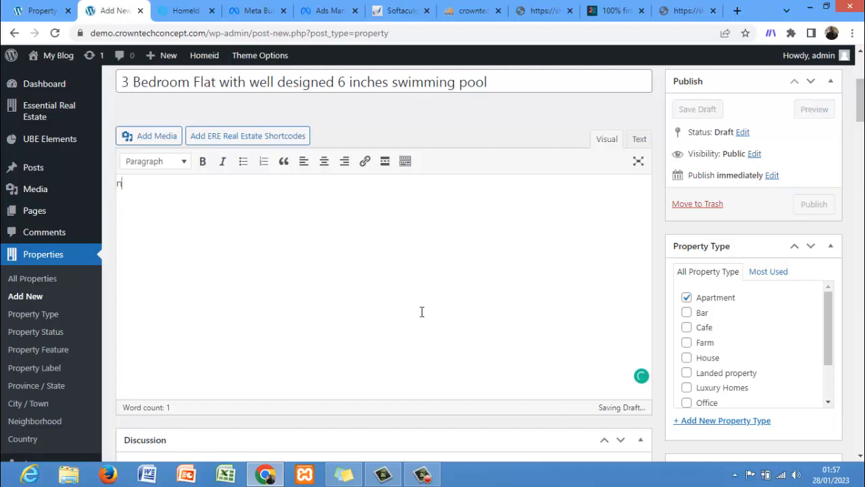
# Step: Browse the demo site's property listings and open the Store in Woodside, New York property
pyautogui.click(193, 19)
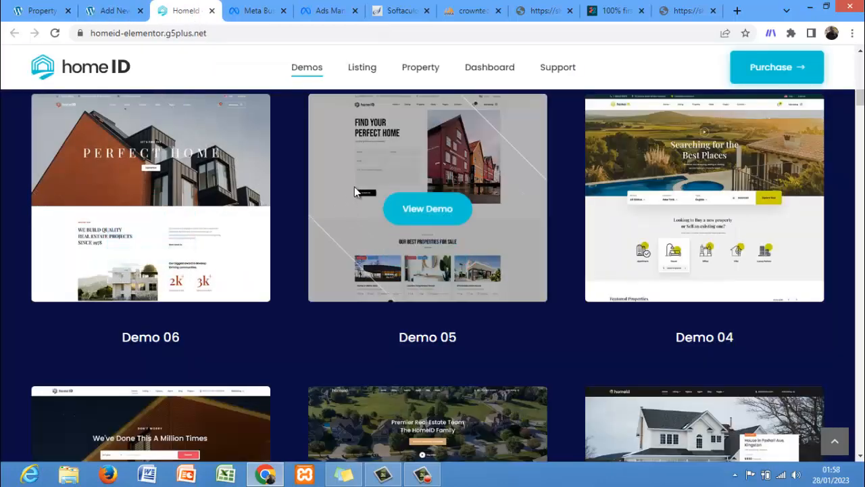
pyautogui.click(47, 11)
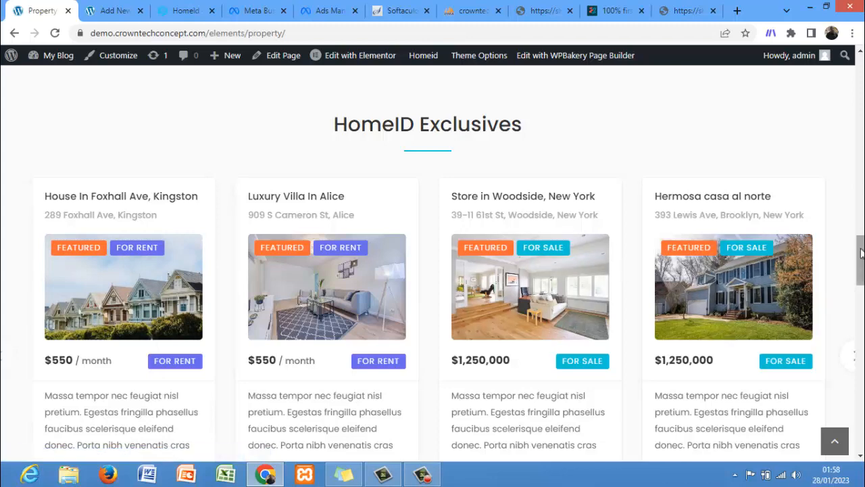
pyautogui.scroll(-3, 855, 252)
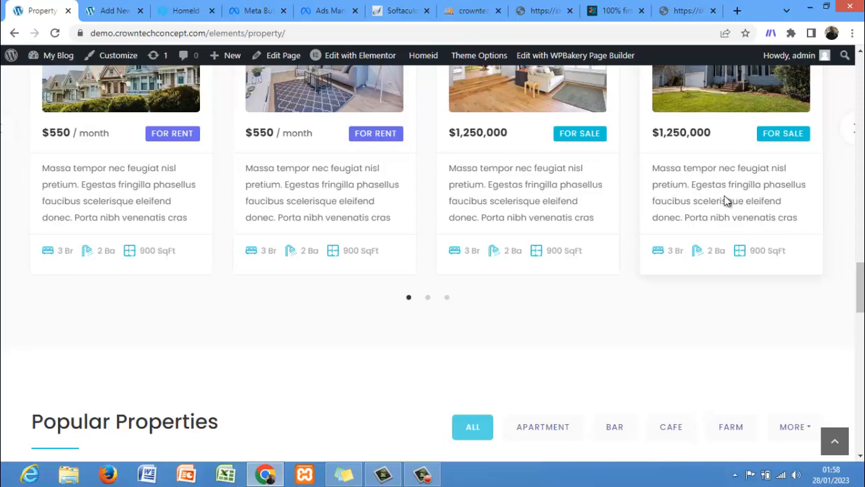
pyautogui.moveTo(729, 96)
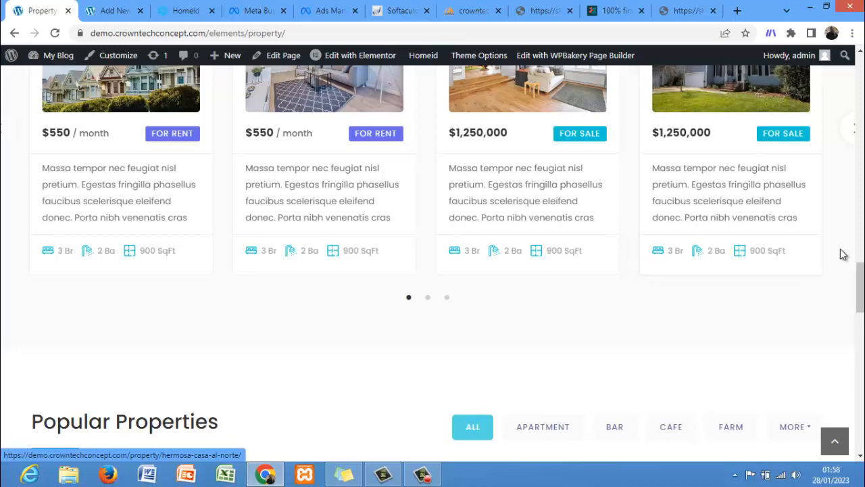
pyautogui.moveTo(861, 283); pyautogui.dragTo(862, 245)
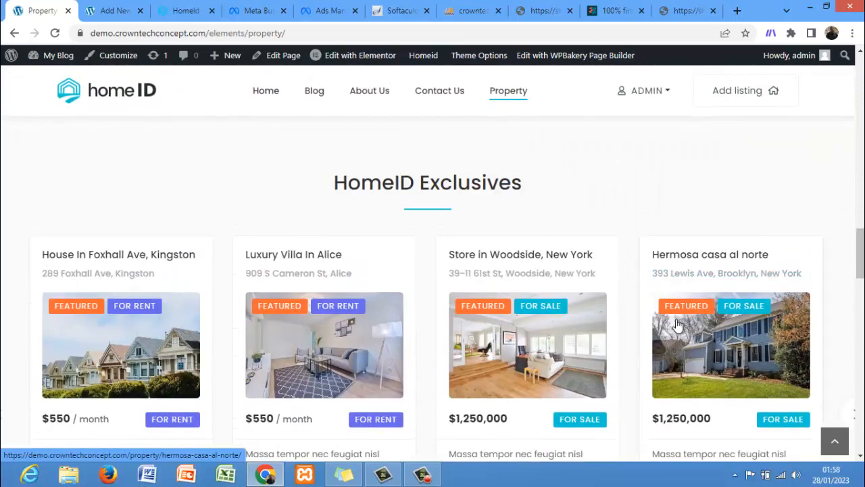
pyautogui.moveTo(686, 344)
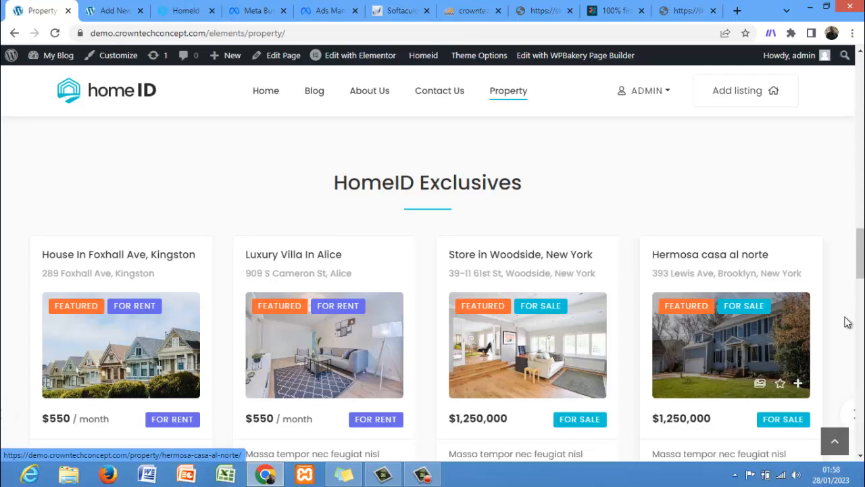
pyautogui.moveTo(861, 251); pyautogui.dragTo(861, 278)
pyautogui.scroll(-5, 432, 270)
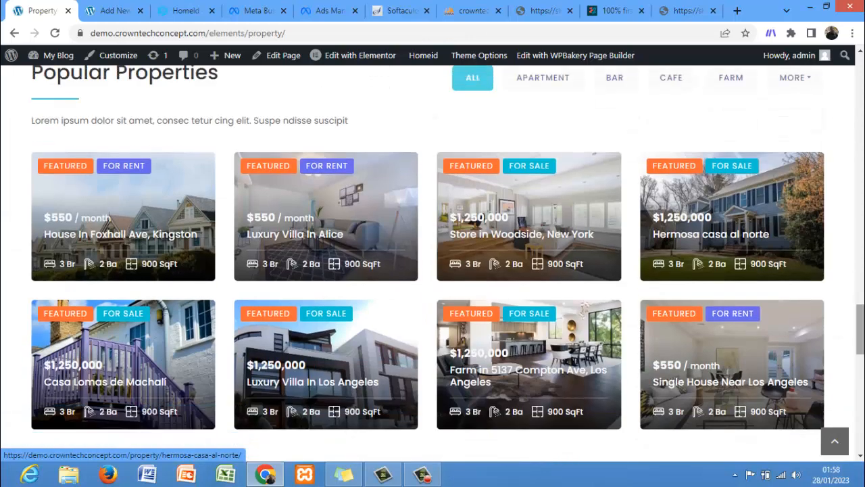
pyautogui.click(571, 206)
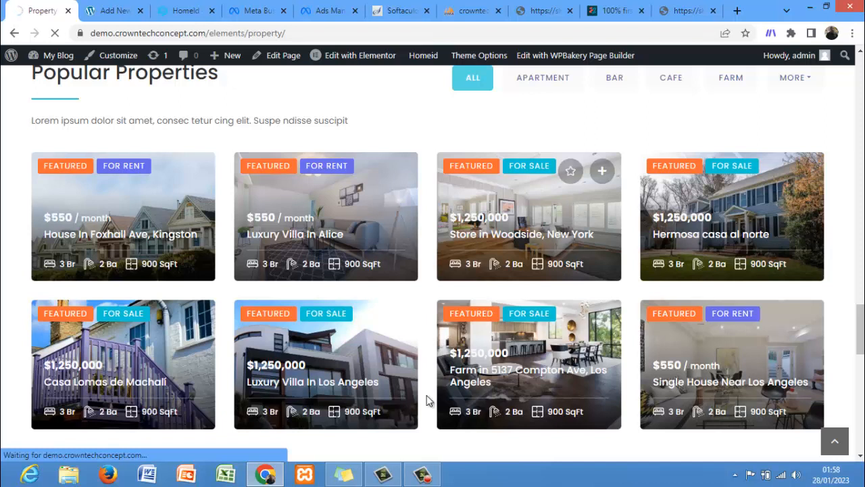
pyautogui.click(421, 473)
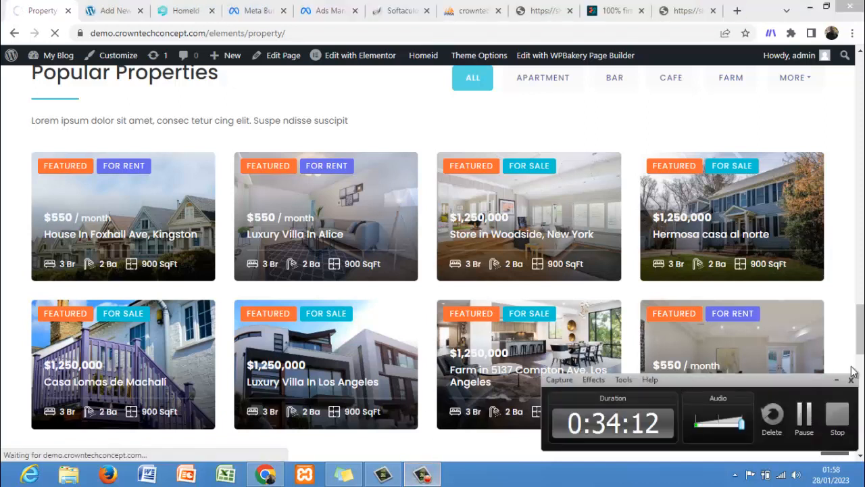
pyautogui.click(836, 383)
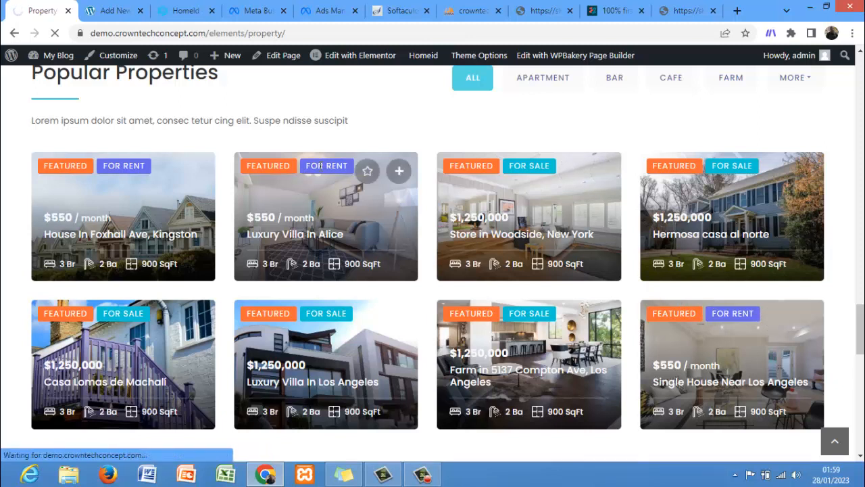
pyautogui.click(574, 206)
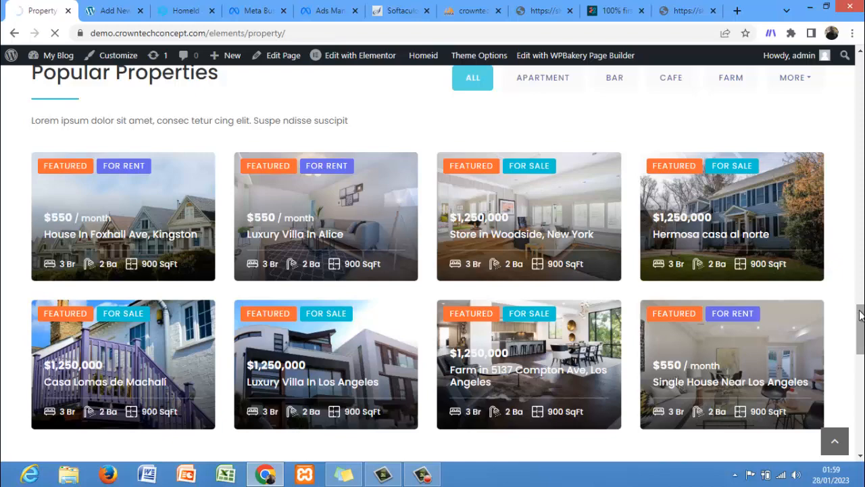
pyautogui.moveTo(861, 313)
pyautogui.mouseDown()
pyautogui.moveTo(860, 413)
pyautogui.moveTo(860, 299)
pyautogui.mouseUp()
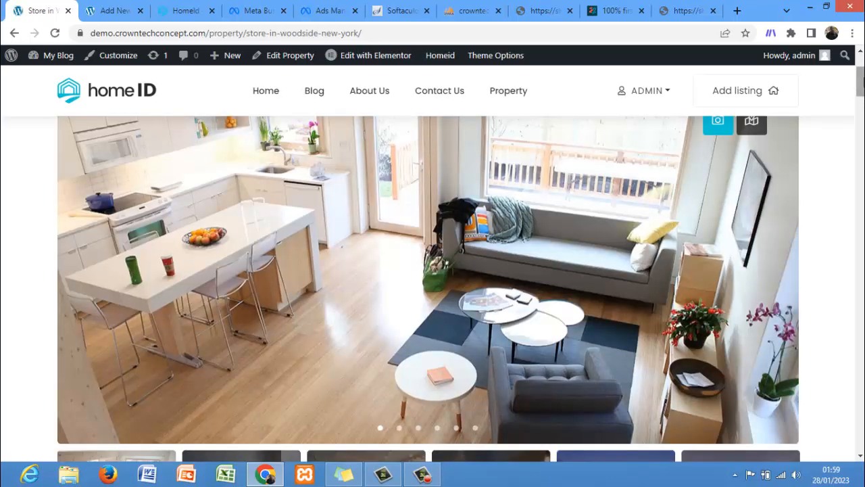
# Step: Copy the demo property's description text and paste it into the new property's description editor
pyautogui.moveTo(860, 83); pyautogui.dragTo(860, 125)
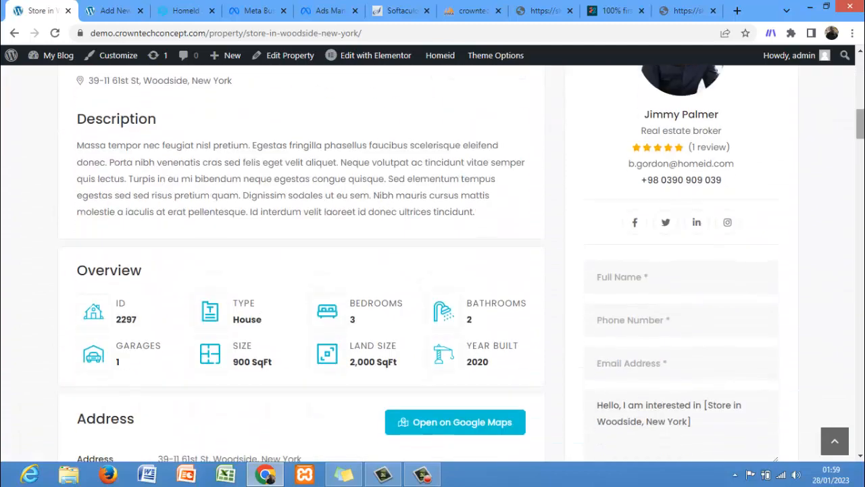
pyautogui.moveTo(475, 212); pyautogui.dragTo(92, 143)
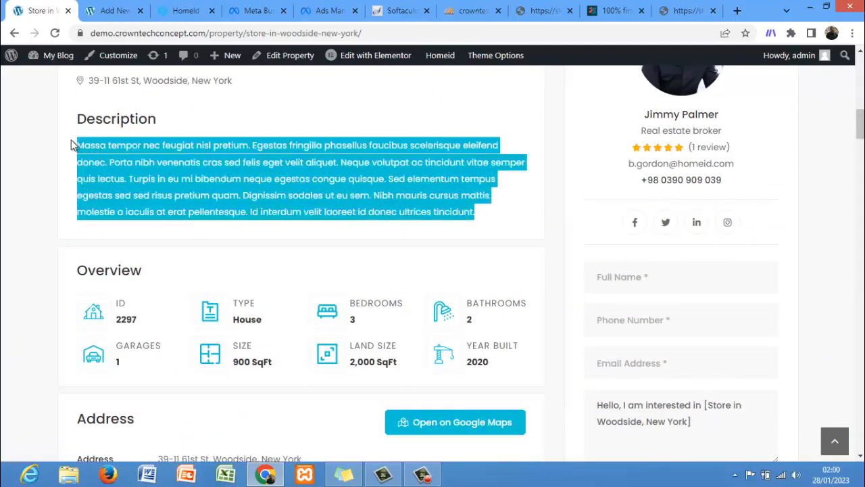
pyautogui.click(120, 10)
pyautogui.write('Massa tempor nec feugiat nisl pretium. Egestas fringilla phasellus faucibus scelerisque eleifend donec. Porta nibh venenatis cras sed felis eget velit aliquet. Neque volutpat ac tincidunt vitae semper quis lectus. Turpis in eu mi bibendum neque egestas congue quisque. Sed elementum tempus egestas sed sed risus pretium quam. Dignissim sodales ut eu sem. Nibh mauris cursus mattis molestie a iaculis at erat pellentesque. Id interdum velit laoreet id donec ultrices tincidunt.')
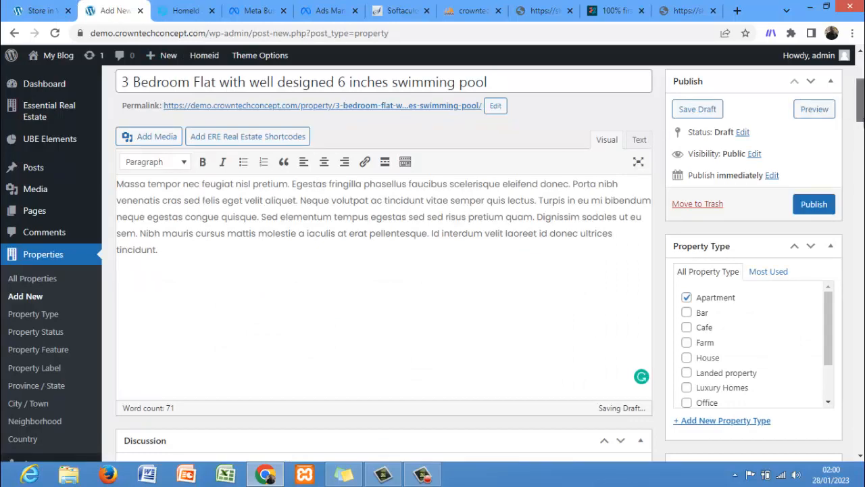
# Step: Copy the $1,250,000 price from the demo property and paste it into the new property's Price field
pyautogui.scroll(-6, 862, 120)
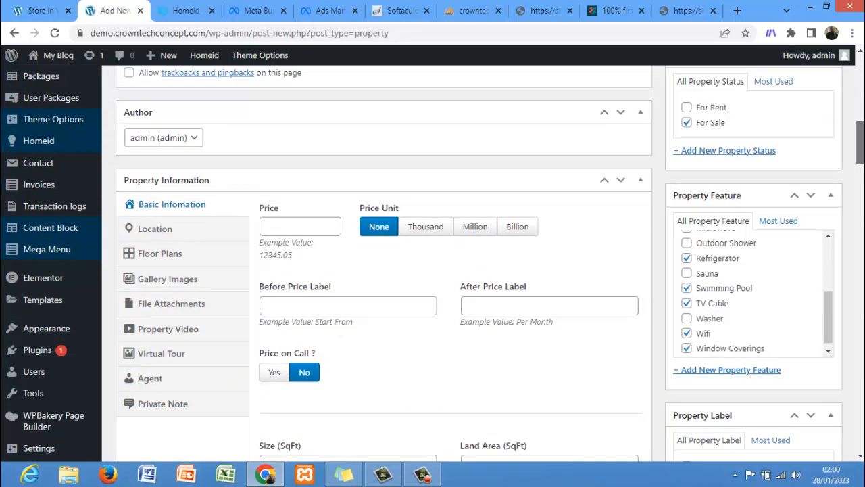
pyautogui.scroll(-1, 860, 142)
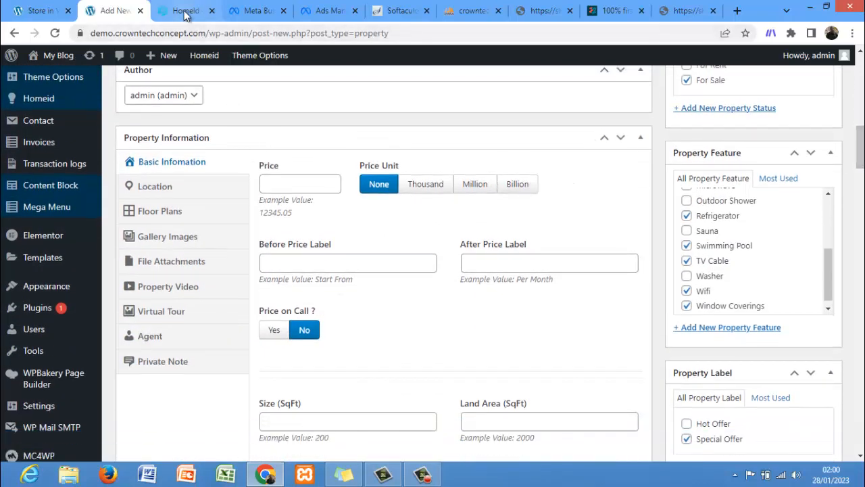
pyautogui.click(37, 12)
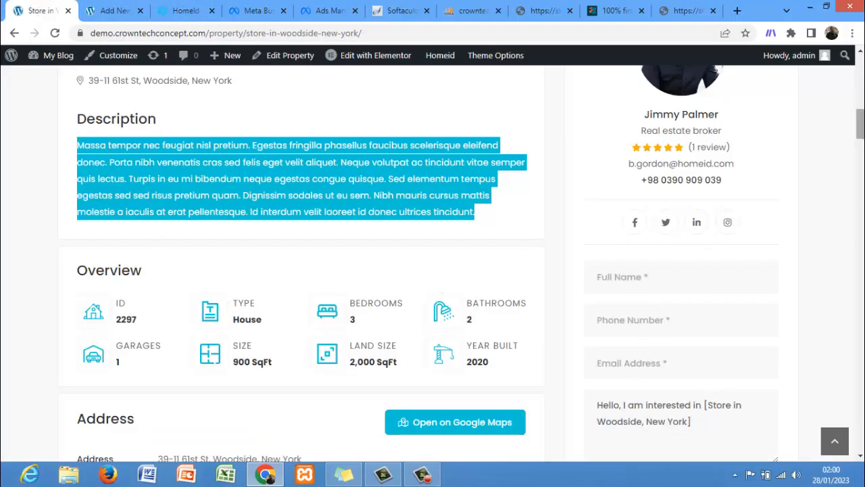
pyautogui.moveTo(861, 124)
pyautogui.mouseDown()
pyautogui.moveTo(860, 101)
pyautogui.moveTo(860, 109)
pyautogui.mouseUp()
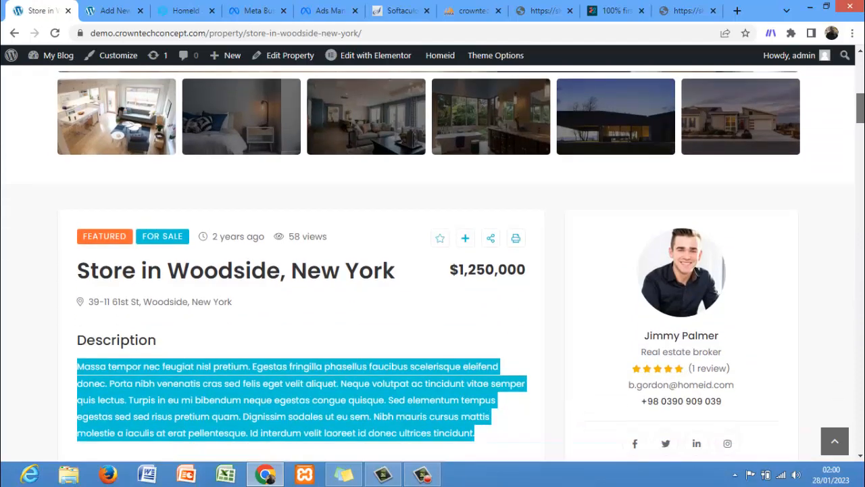
pyautogui.moveTo(531, 271); pyautogui.dragTo(434, 277)
pyautogui.hotkey('ctrl', 'c')
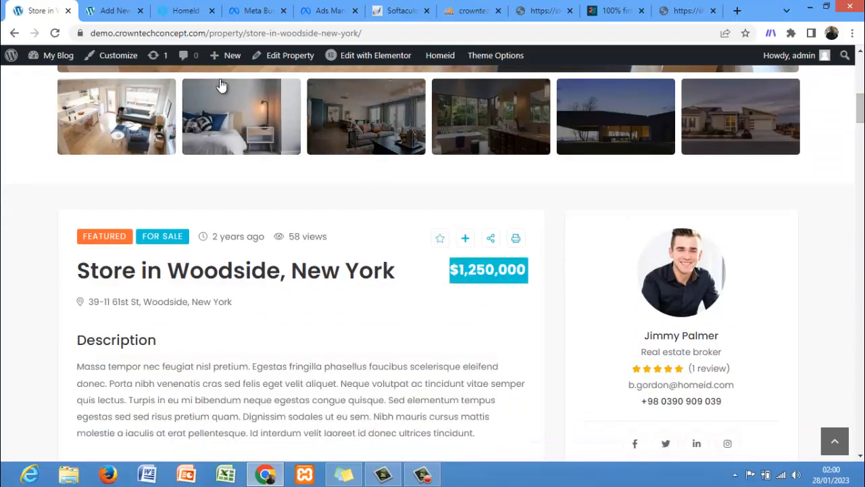
pyautogui.click(112, 12)
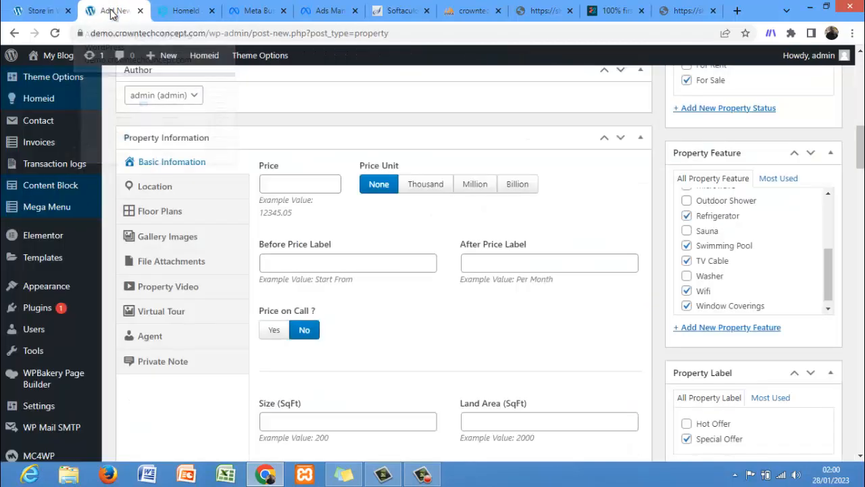
pyautogui.click(281, 181)
pyautogui.hotkey('ctrl', 'v')
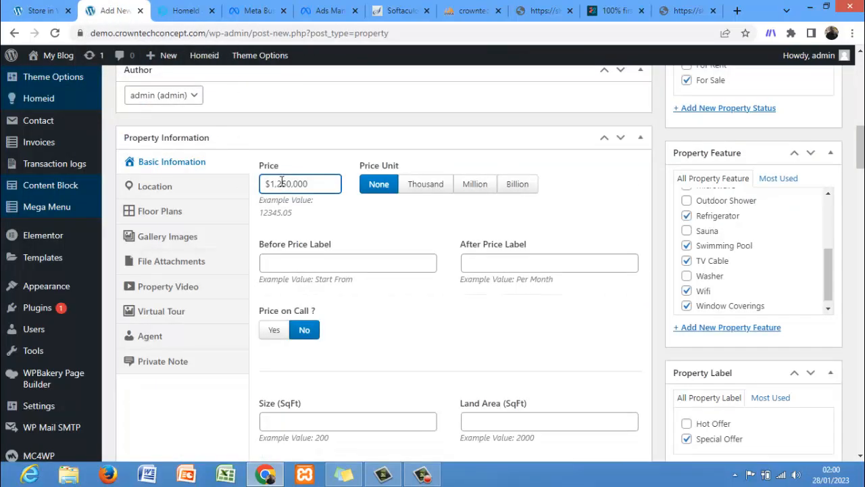
# Step: Edit the price to 125,000 and keep the price unit set to None
pyautogui.click(270, 184)
pyautogui.press('BackSpace')
pyautogui.press('BackSpace')
pyautogui.click(293, 183)
pyautogui.press('BackSpace')
pyautogui.write('.')
pyautogui.click(273, 184)
pyautogui.press('BackSpace')
pyautogui.click(289, 184)
pyautogui.press('BackSpace')
pyautogui.click(281, 184)
pyautogui.write(',')
pyautogui.click(422, 193)
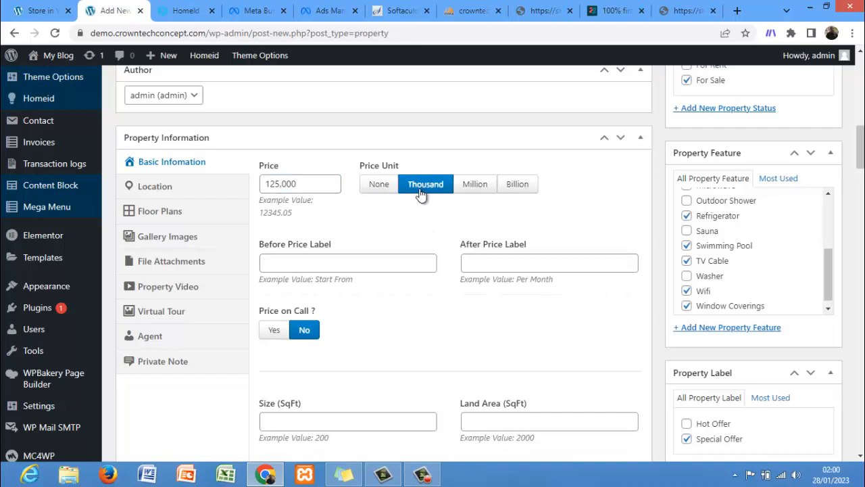
pyautogui.click(393, 185)
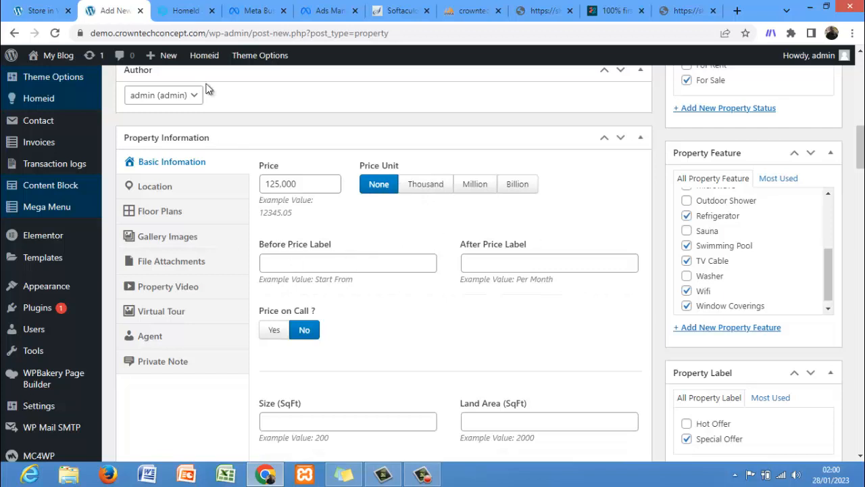
# Step: Review the demo property's overview, address, details, features and floor plans sections
pyautogui.click(30, 8)
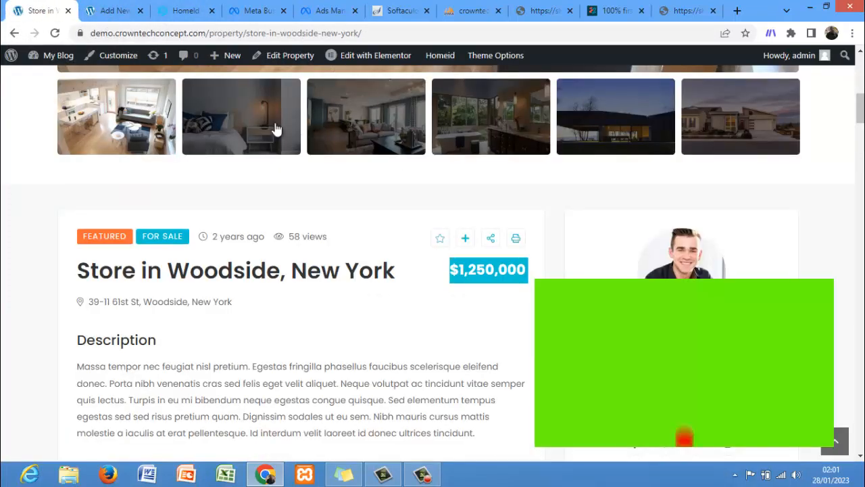
pyautogui.scroll(-6, 297, 270)
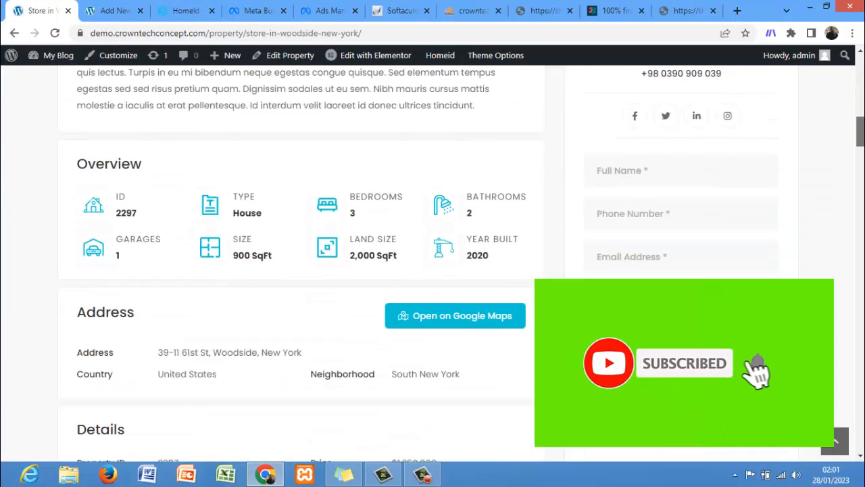
pyautogui.scroll(-1, 298, 270)
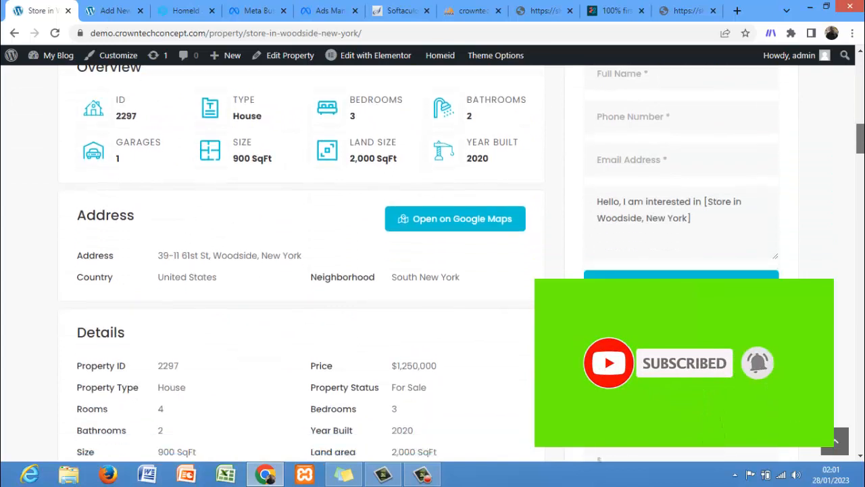
pyautogui.scroll(-2, 297, 271)
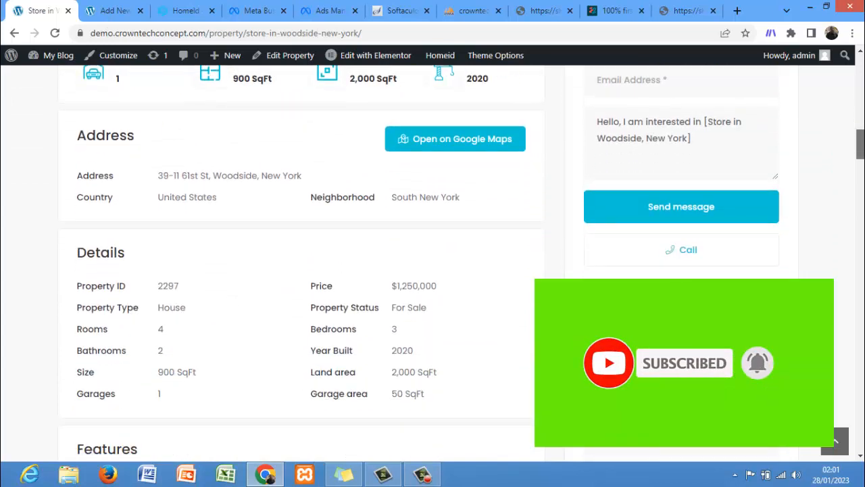
pyautogui.scroll(-2, 297, 270)
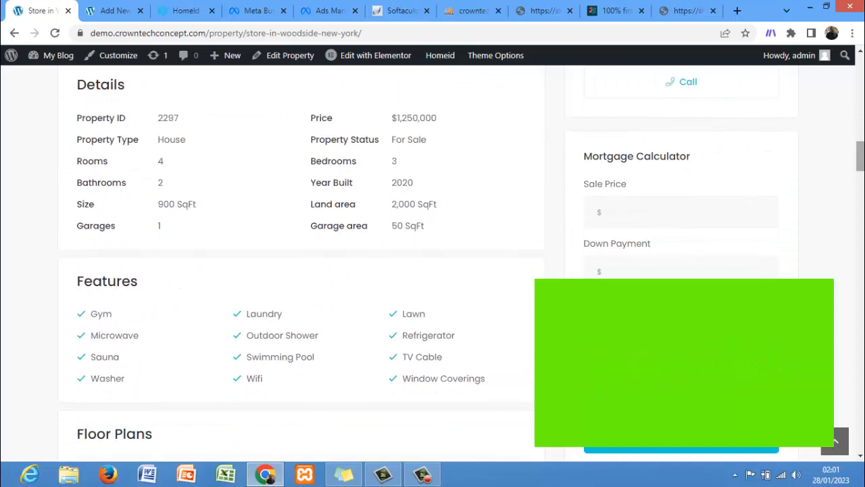
pyautogui.scroll(-2, 297, 271)
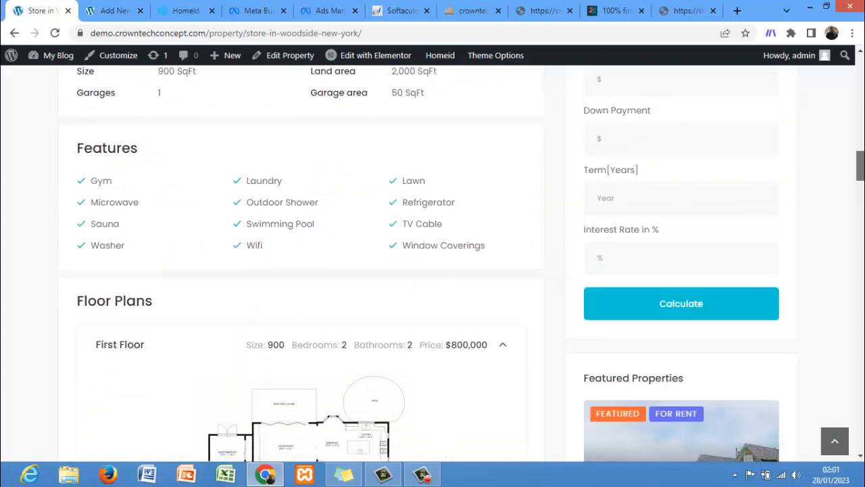
pyautogui.scroll(-2, 297, 270)
pyautogui.scroll(-3, 298, 270)
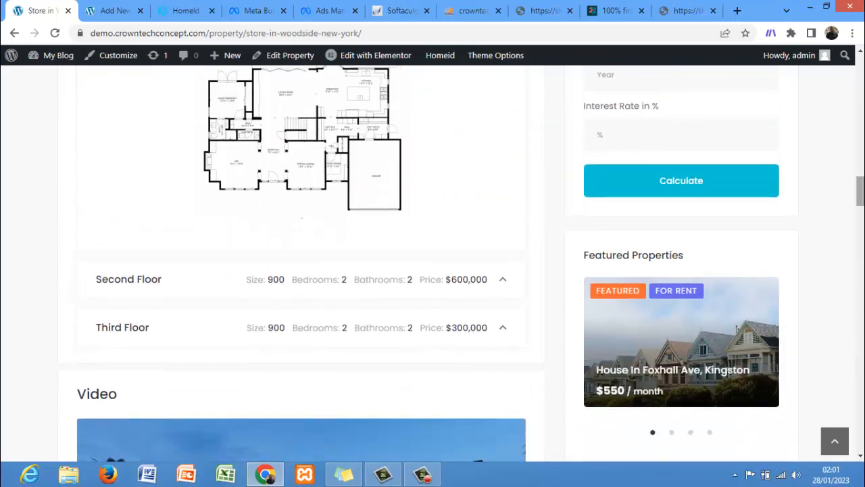
pyautogui.scroll(-1, 627, 115)
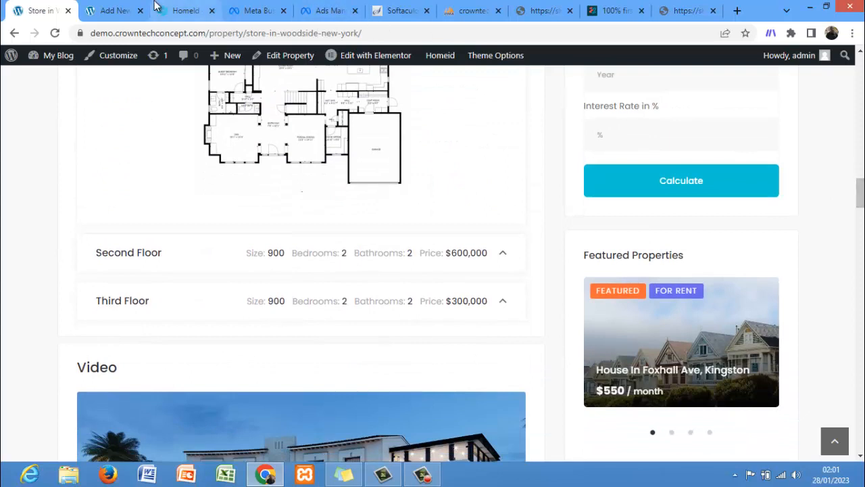
pyautogui.click(116, 11)
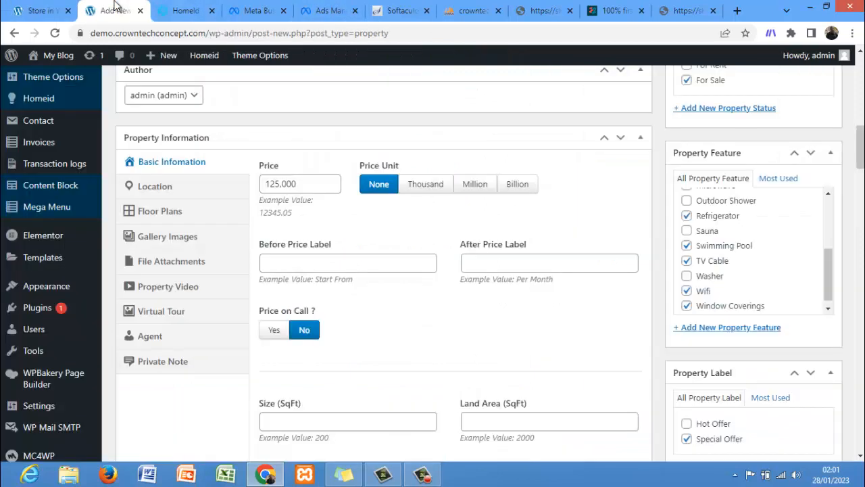
pyautogui.click(280, 334)
pyautogui.scroll(-2, 279, 331)
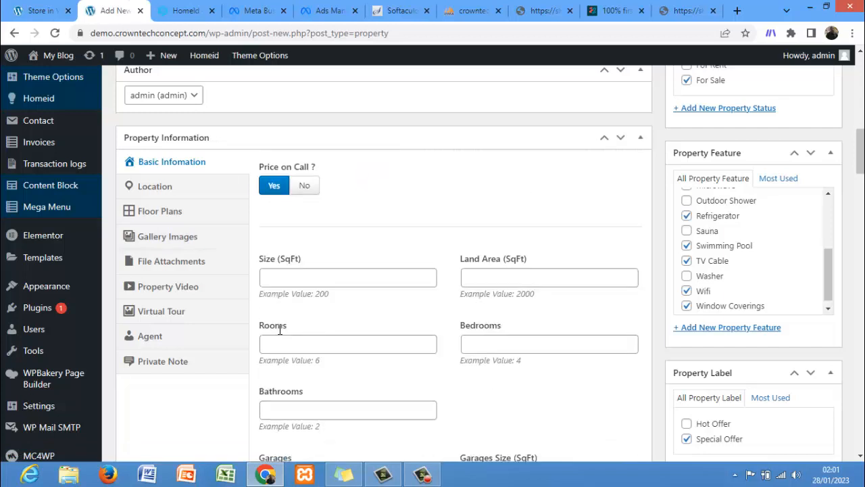
pyautogui.moveTo(861, 152); pyautogui.dragTo(860, 143)
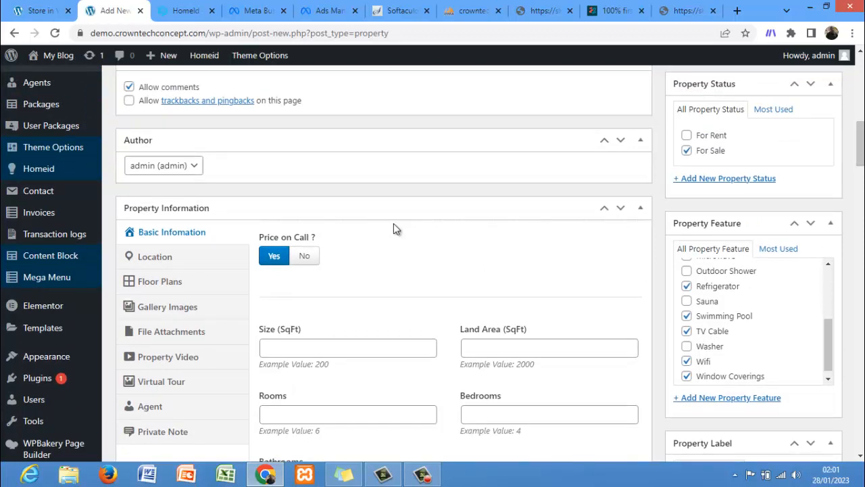
pyautogui.click(305, 258)
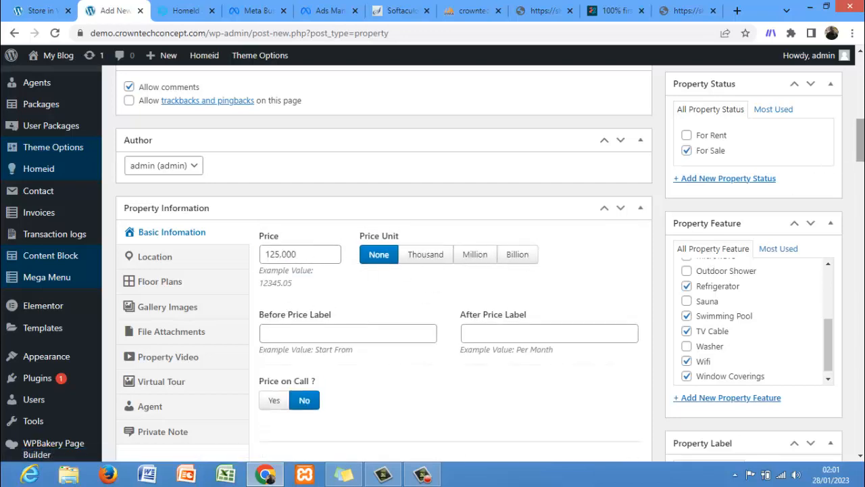
# Step: Review the demo property's overview, address, details and features sections for reference values
pyautogui.moveTo(860, 138); pyautogui.dragTo(860, 173)
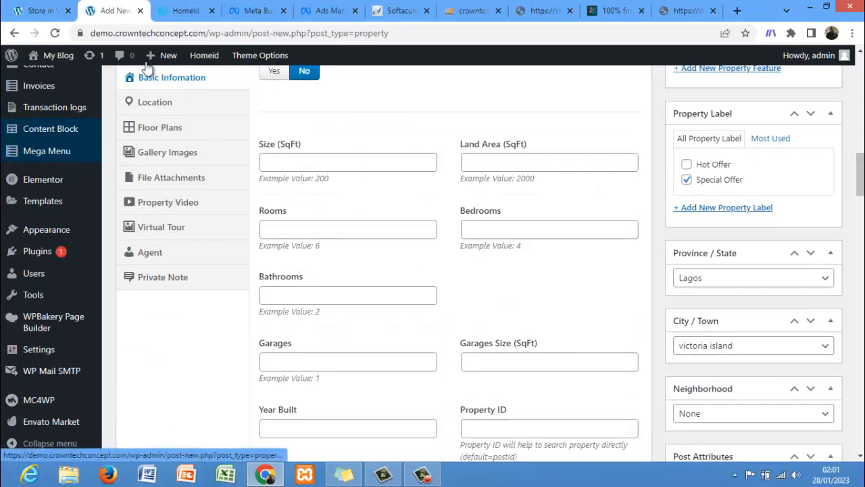
pyautogui.click(34, 10)
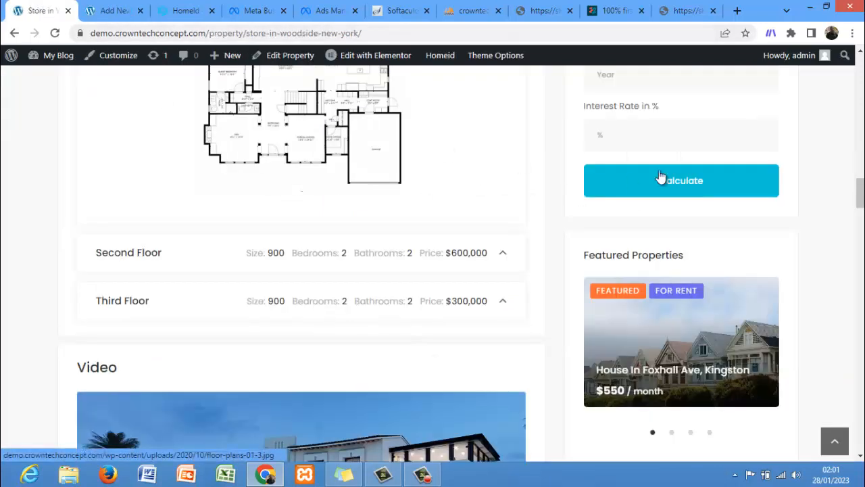
pyautogui.scroll(1, 861, 156)
pyautogui.scroll(7, 862, 156)
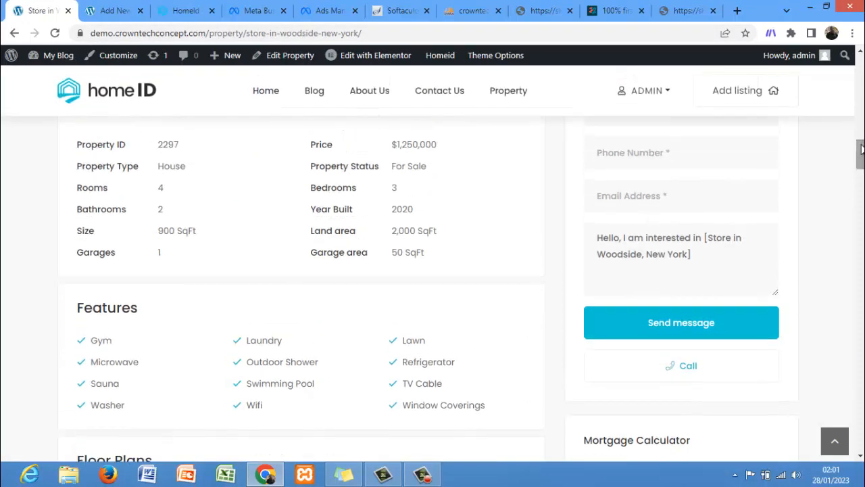
pyautogui.moveTo(861, 149); pyautogui.dragTo(860, 123)
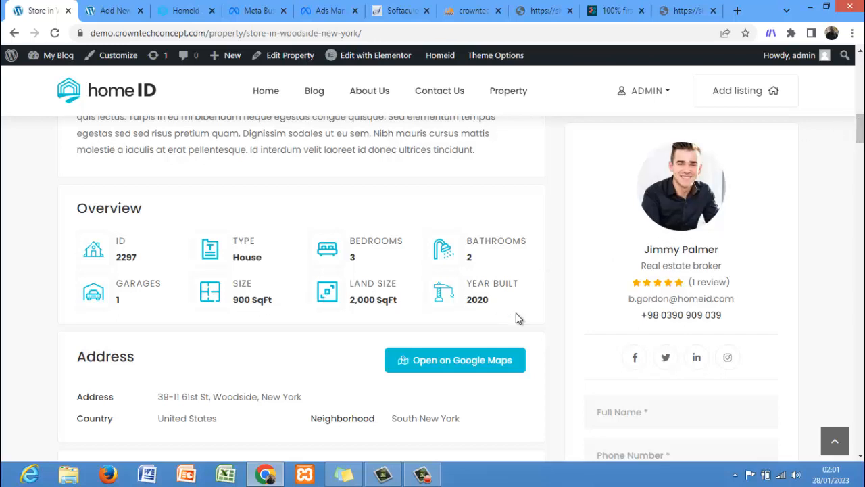
pyautogui.moveTo(861, 137); pyautogui.dragTo(861, 154)
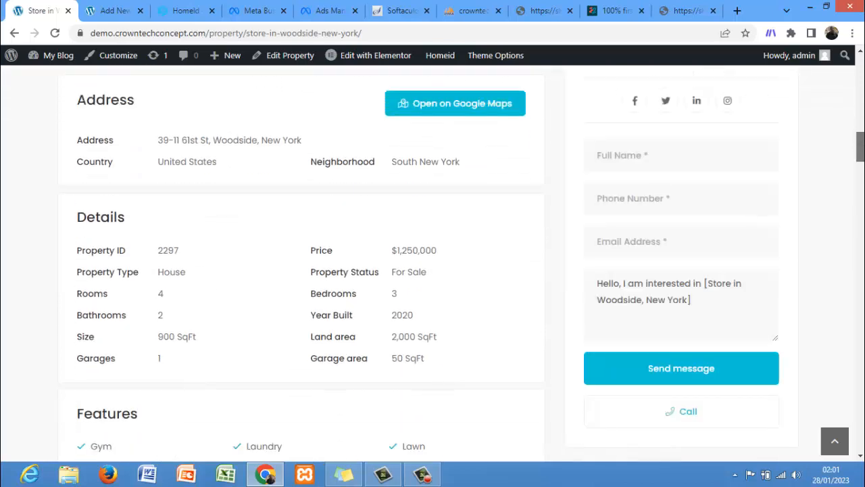
pyautogui.scroll(-3, 861, 154)
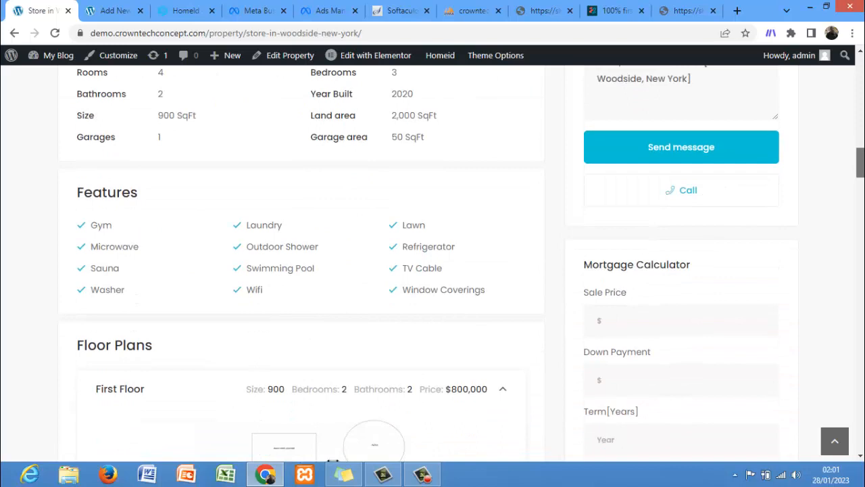
pyautogui.scroll(-1, 852, 178)
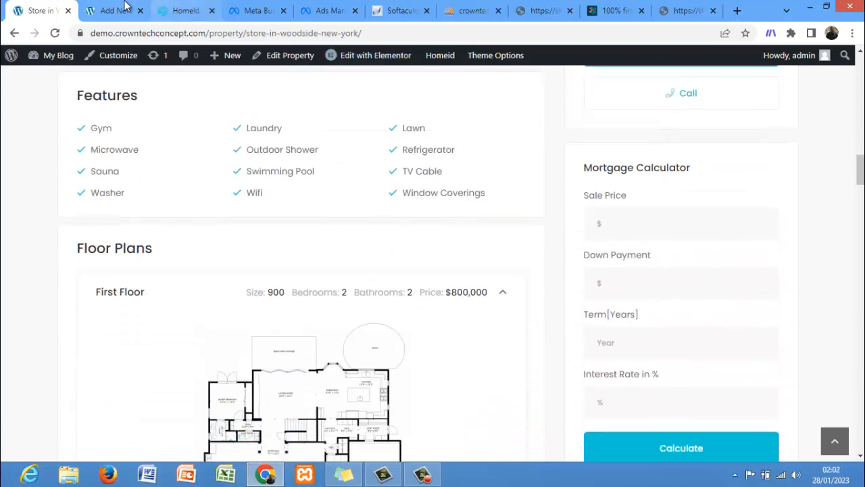
pyautogui.click(125, 7)
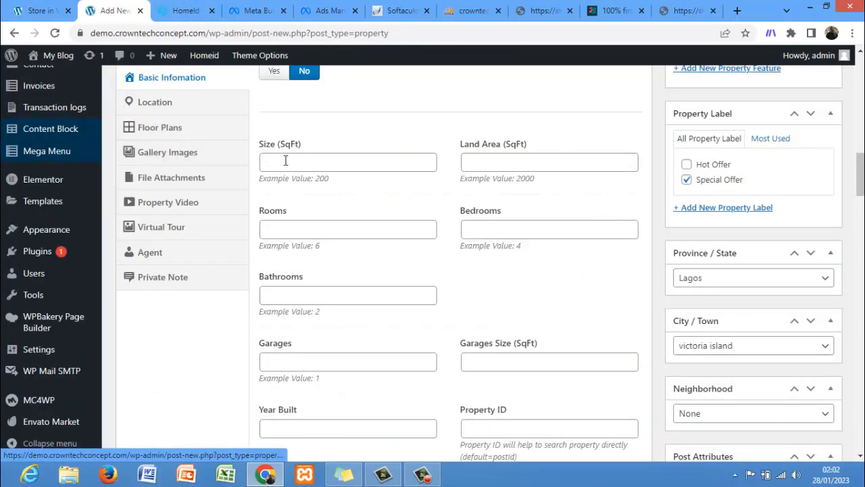
pyautogui.click(51, 5)
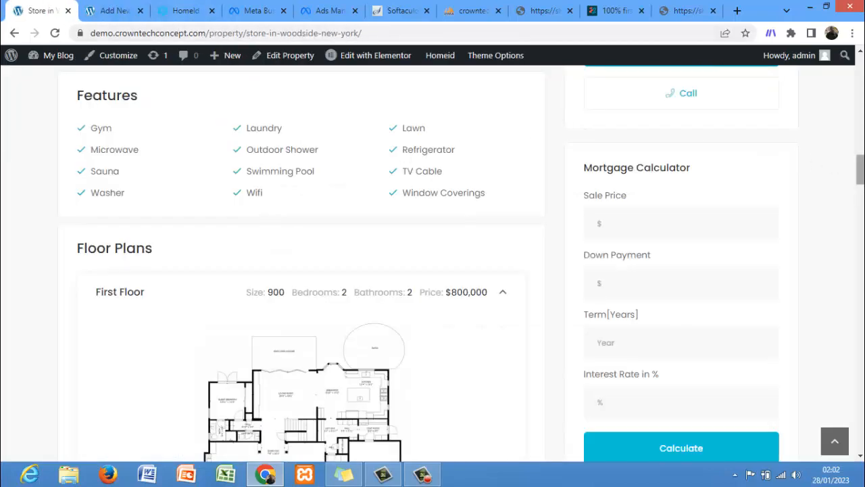
pyautogui.moveTo(860, 169); pyautogui.dragTo(850, 134)
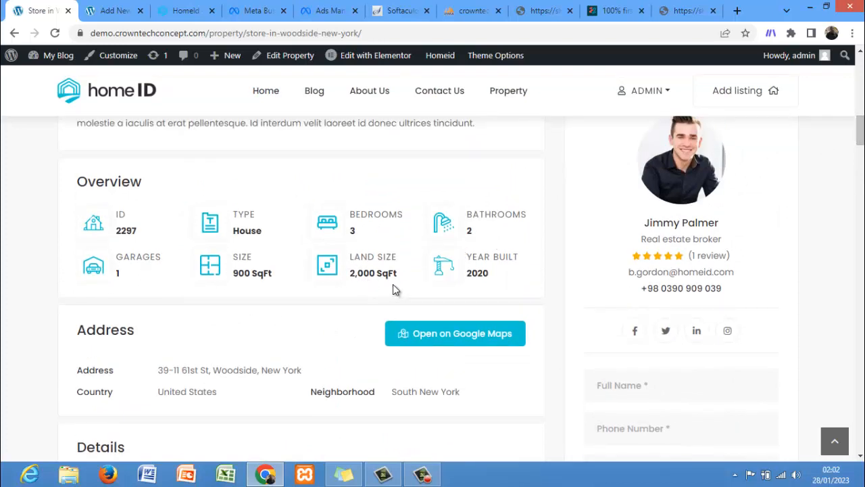
pyautogui.click(110, 10)
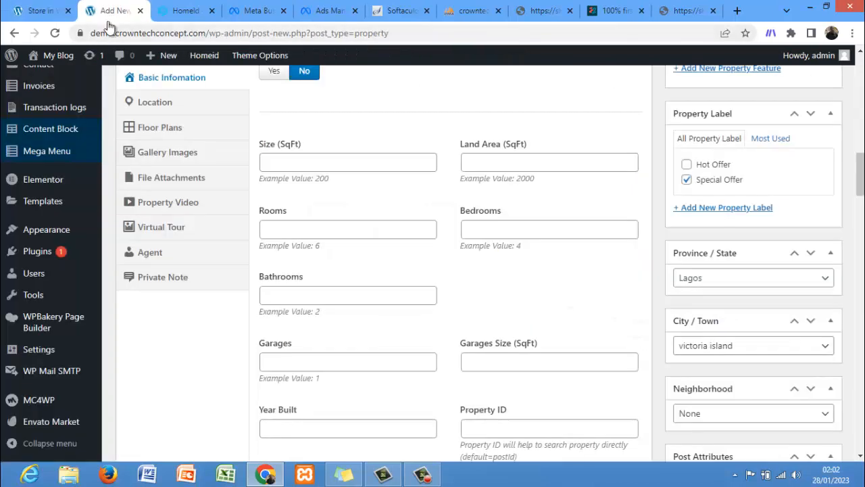
# Step: Set the property's Size to 800 SqFt and Land Area to 1600 SqFt
pyautogui.click(287, 163)
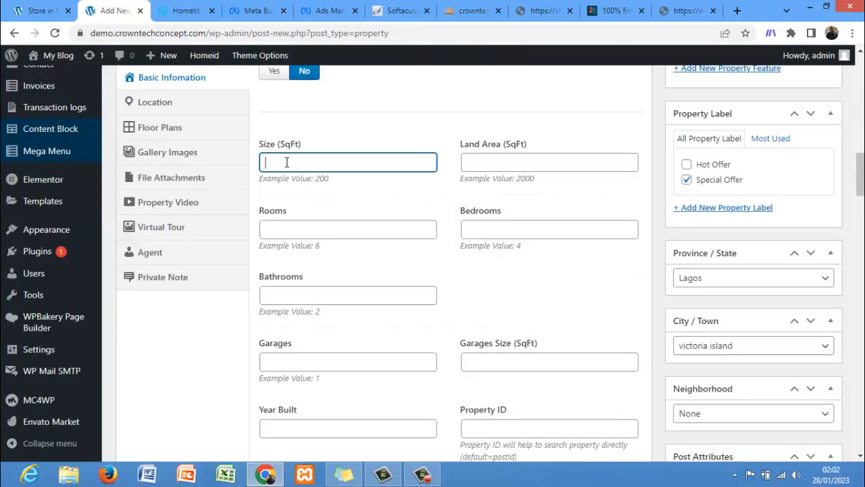
pyautogui.write('800')
pyautogui.press('Tab')
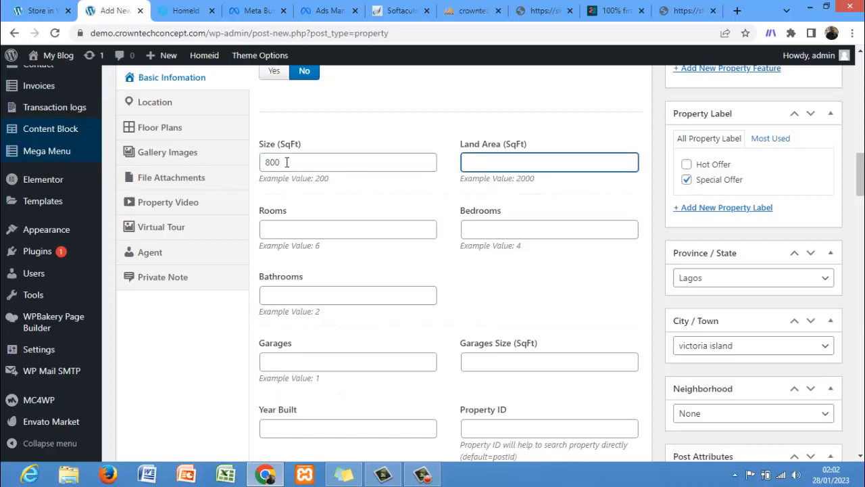
pyautogui.write('1600')
# Step: Set Rooms to 4, Bedrooms to 3 and Bathrooms to 3 for the new property
pyautogui.click(274, 228)
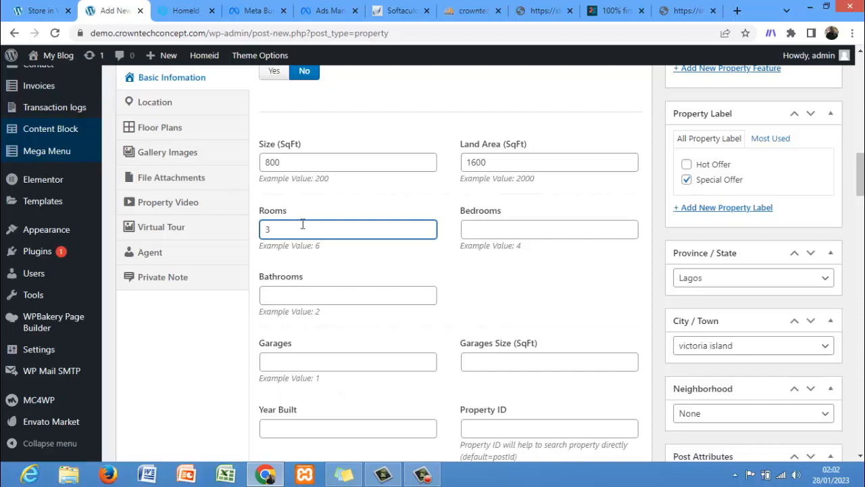
pyautogui.click(522, 229)
pyautogui.write('3')
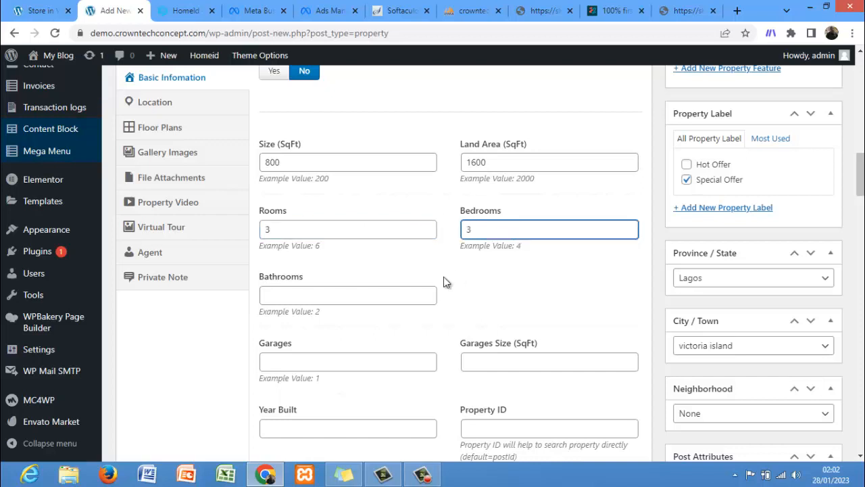
pyautogui.click(390, 292)
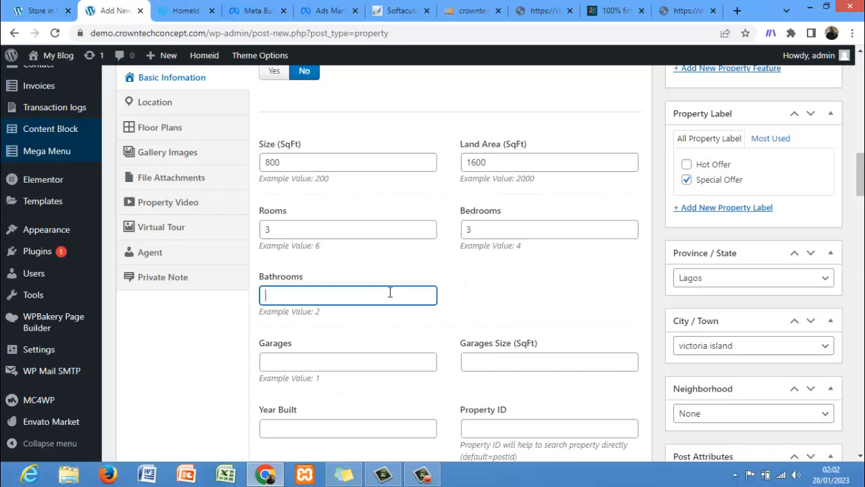
pyautogui.click(348, 232)
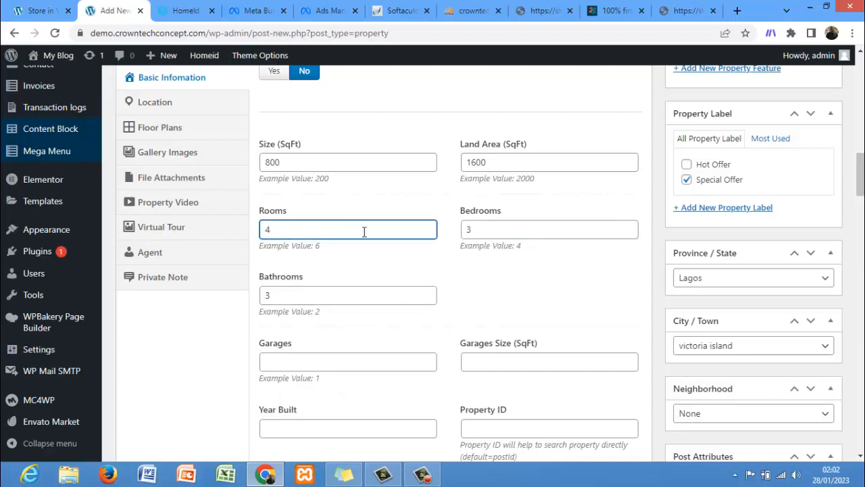
# Step: Set Garages to 1, Garages Size to 550 SqFt and Year Built to 2022
pyautogui.scroll(-1, 860, 174)
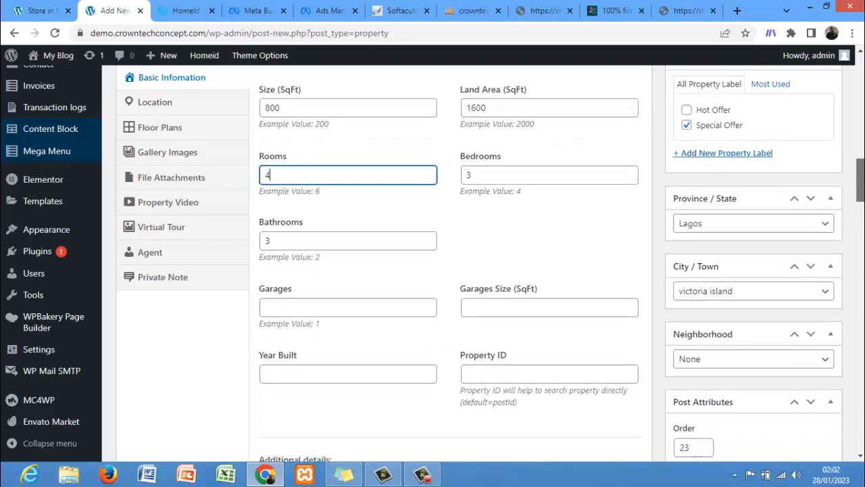
pyautogui.click(344, 291)
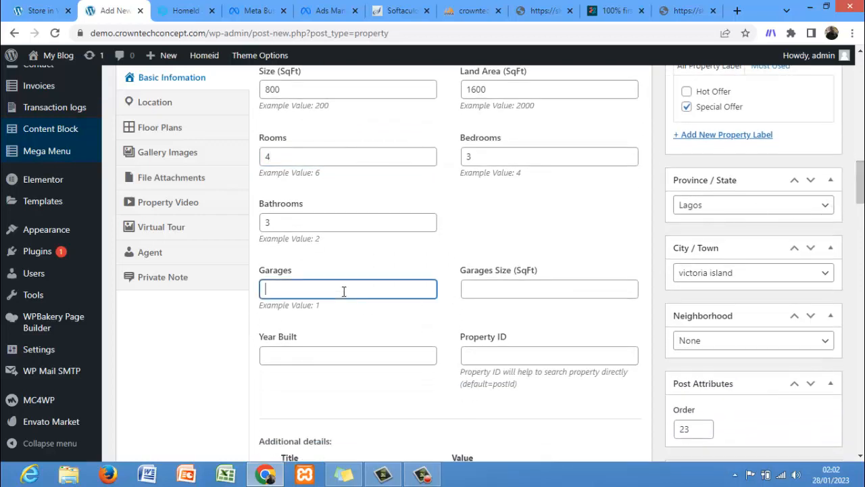
pyautogui.click(496, 290)
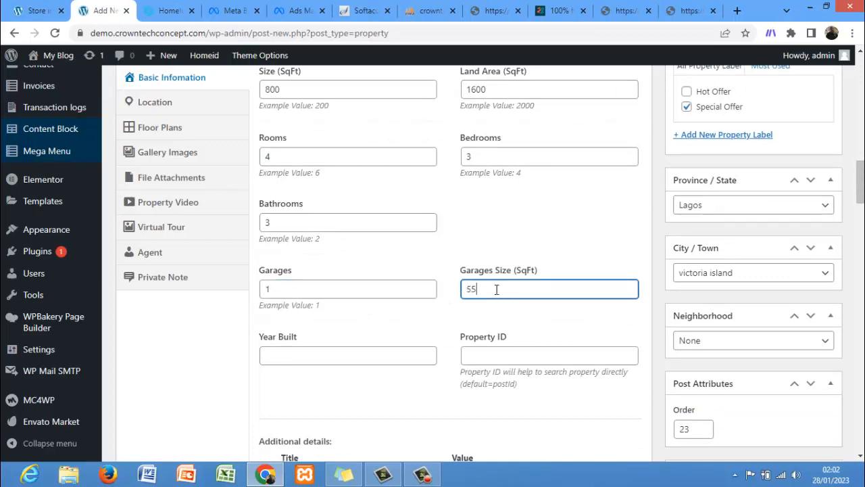
pyautogui.click(399, 358)
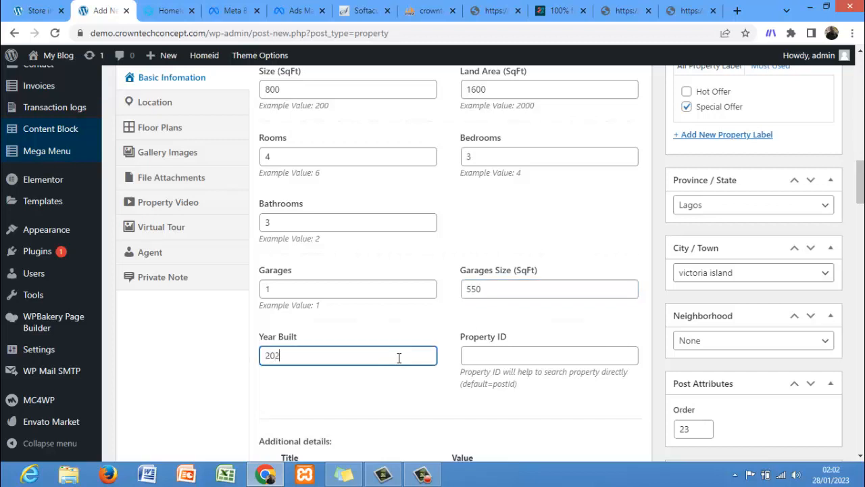
# Step: Set the Property ID to 2232
pyautogui.click(529, 358)
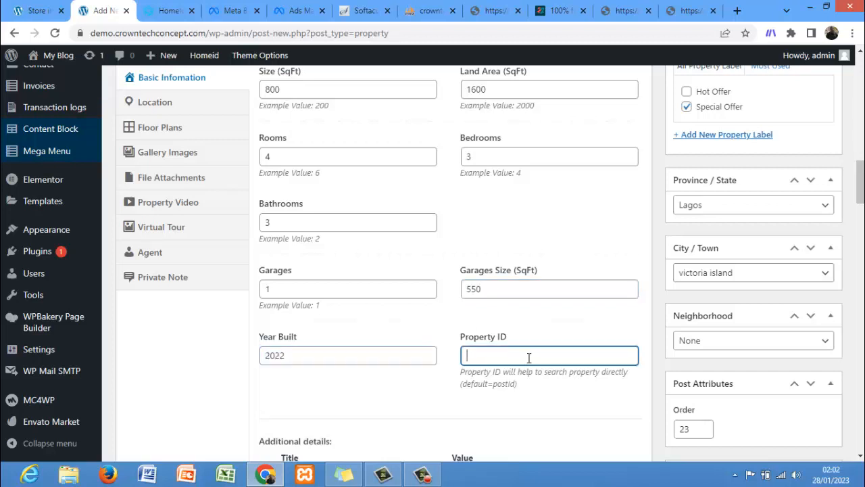
pyautogui.click(37, 10)
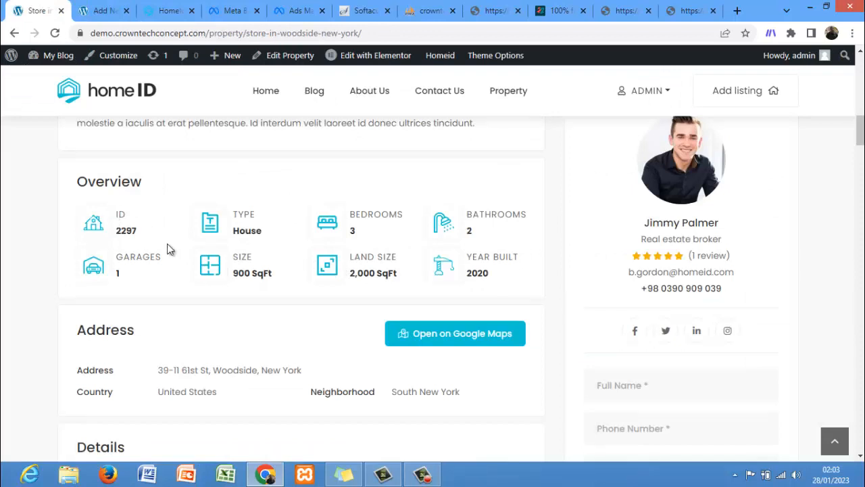
pyautogui.click(93, 9)
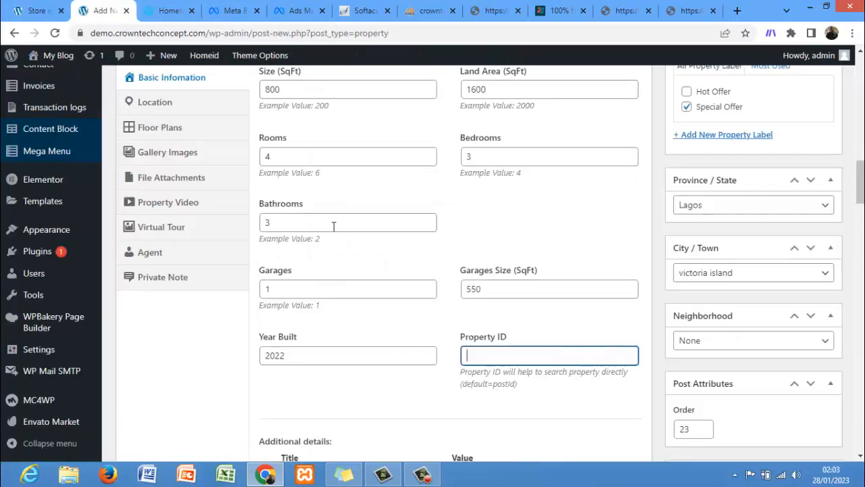
pyautogui.write('2232')
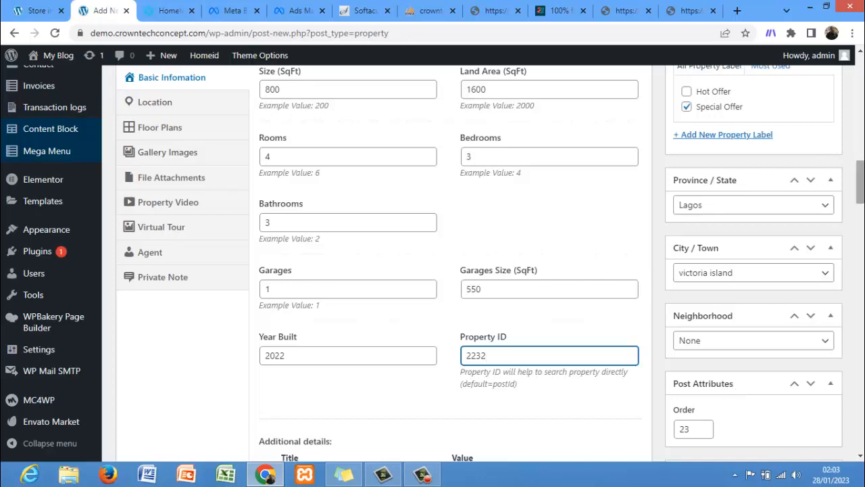
pyautogui.scroll(-4, 432, 263)
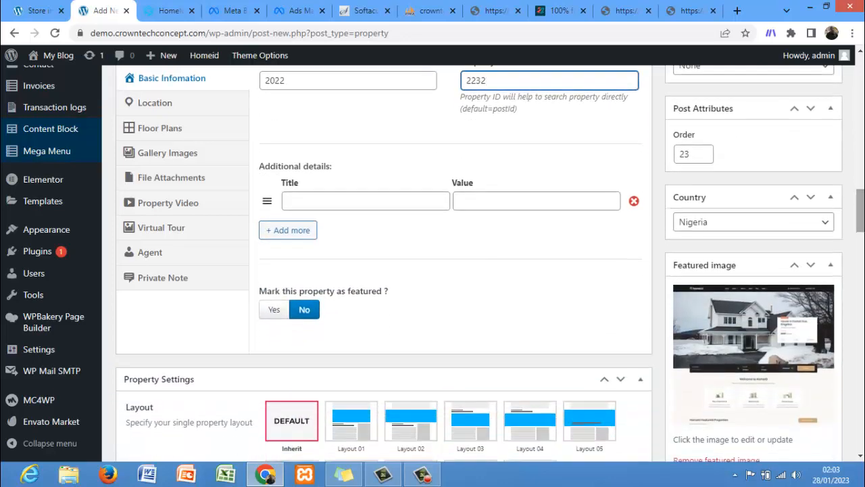
pyautogui.scroll(-3, 433, 264)
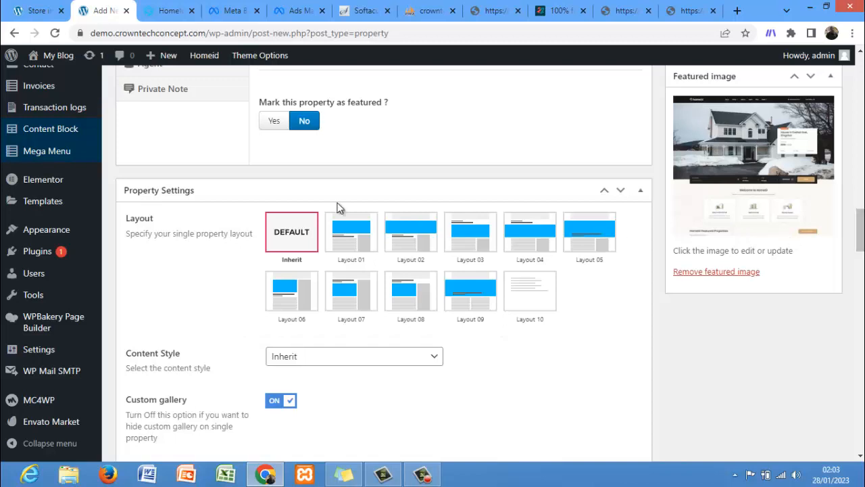
pyautogui.click(276, 123)
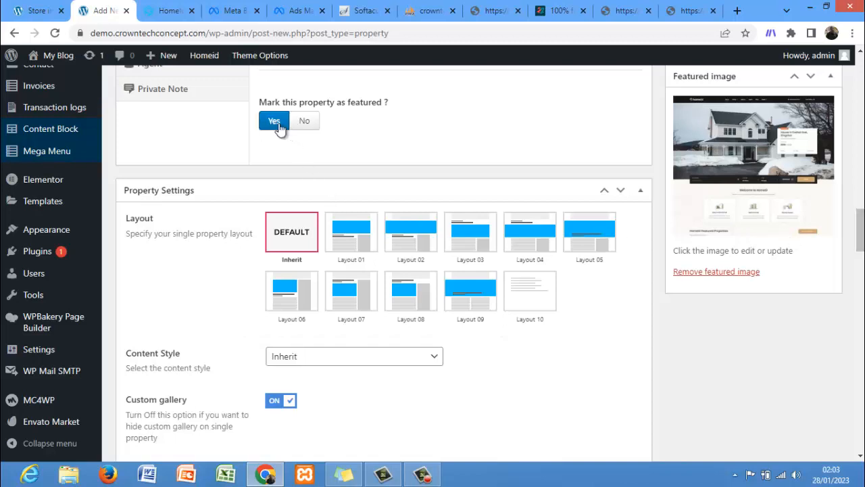
pyautogui.click(301, 127)
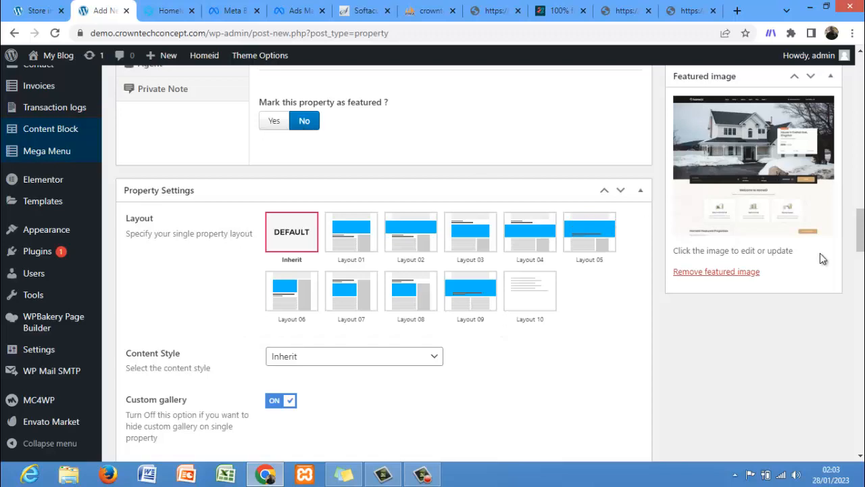
pyautogui.scroll(5, 849, 202)
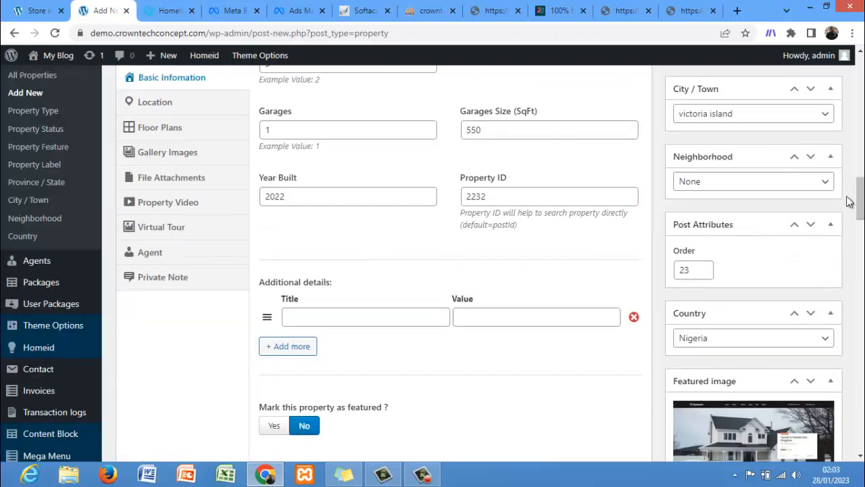
pyautogui.scroll(-5, 173, 116)
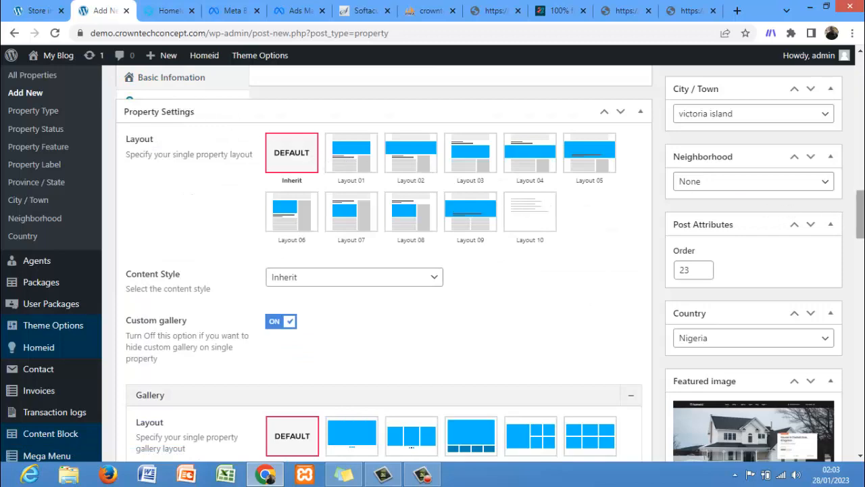
# Step: Fill in the property's full address and its Zip code in the location details
pyautogui.moveTo(860, 216); pyautogui.dragTo(860, 152)
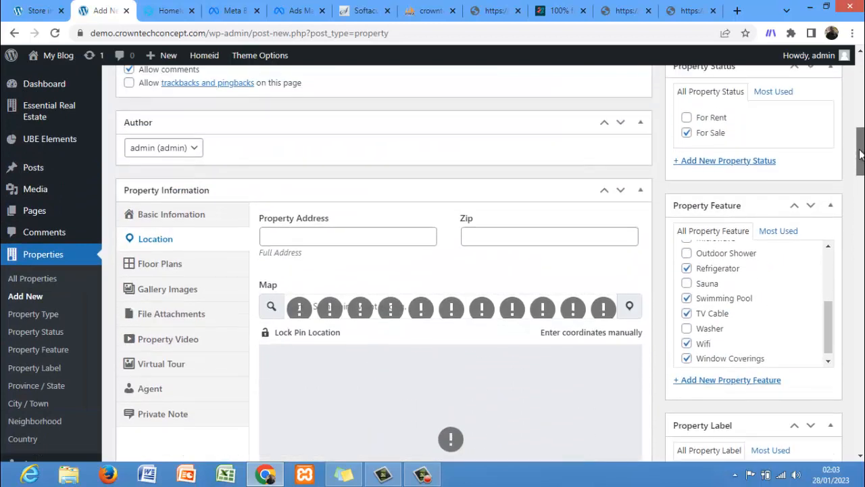
pyautogui.click(350, 240)
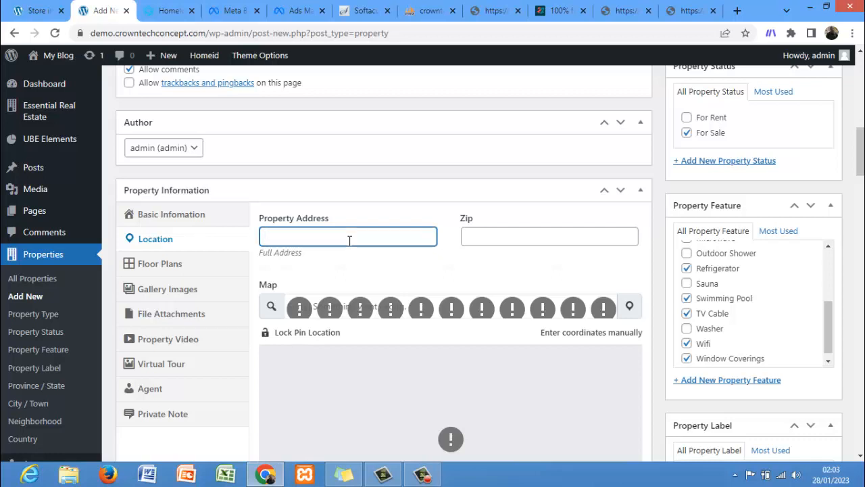
pyautogui.write('23, onikoko street VI Lagos')
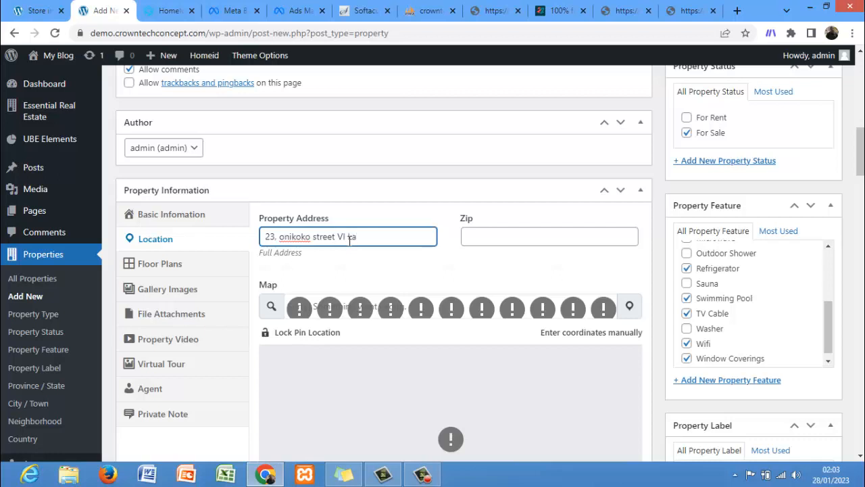
pyautogui.click(484, 236)
pyautogui.write('100115')
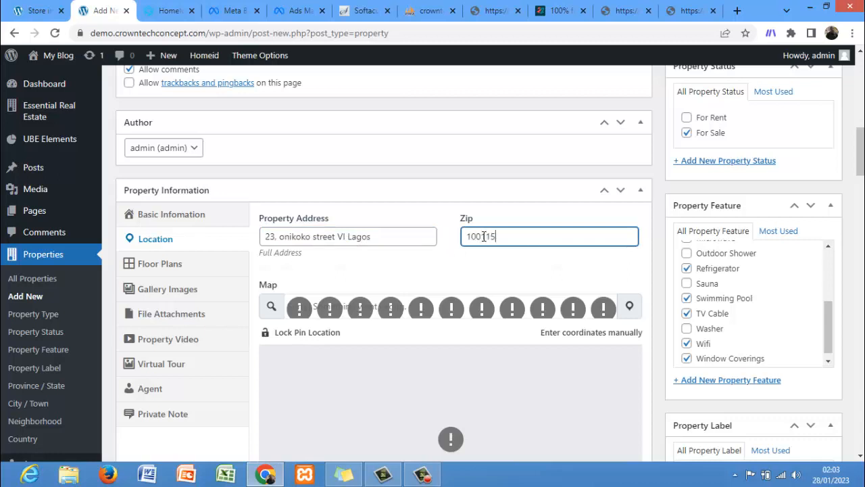
# Step: Open the floor plan settings and review the sample property listing's details, features and floor plans for reference
pyautogui.click(183, 267)
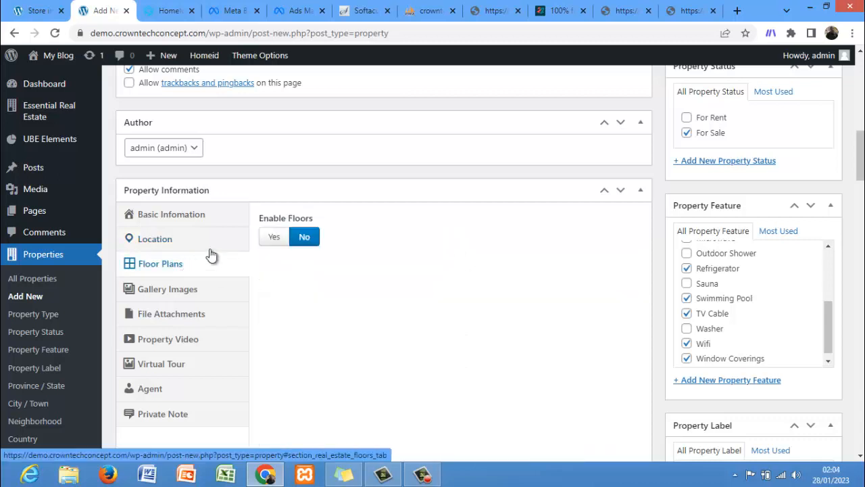
pyautogui.click(37, 10)
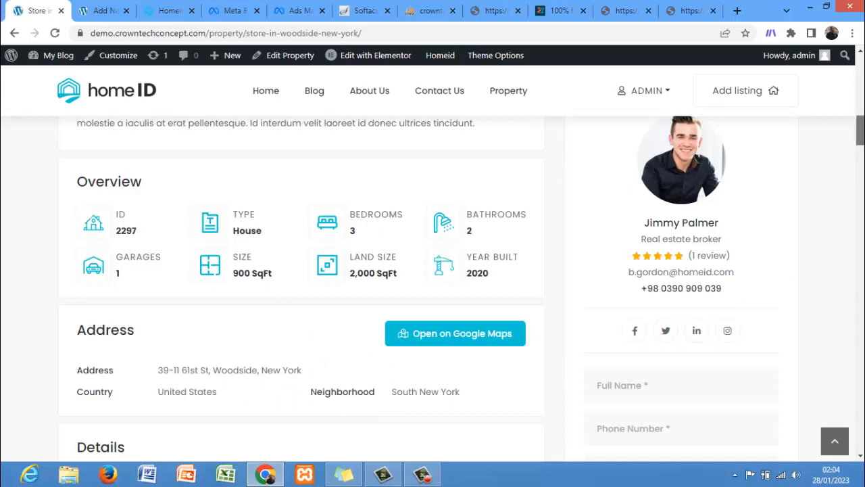
pyautogui.scroll(-2, 858, 135)
pyautogui.scroll(-3, 858, 149)
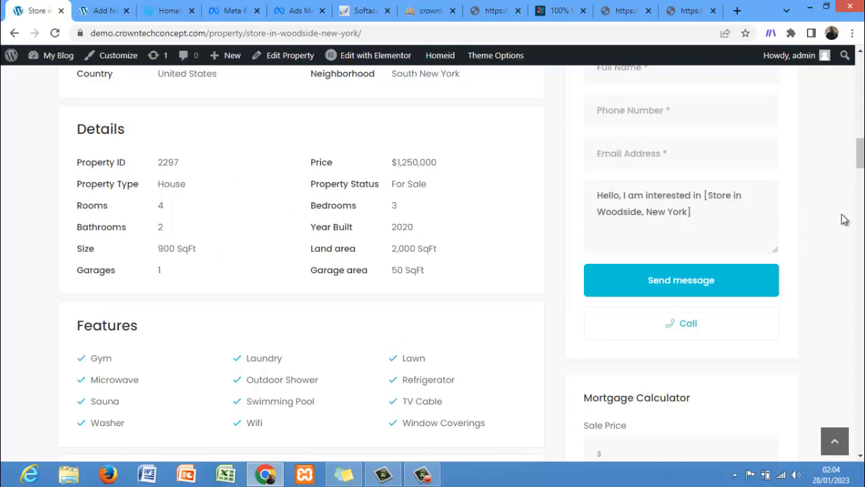
pyautogui.scroll(-3, 861, 157)
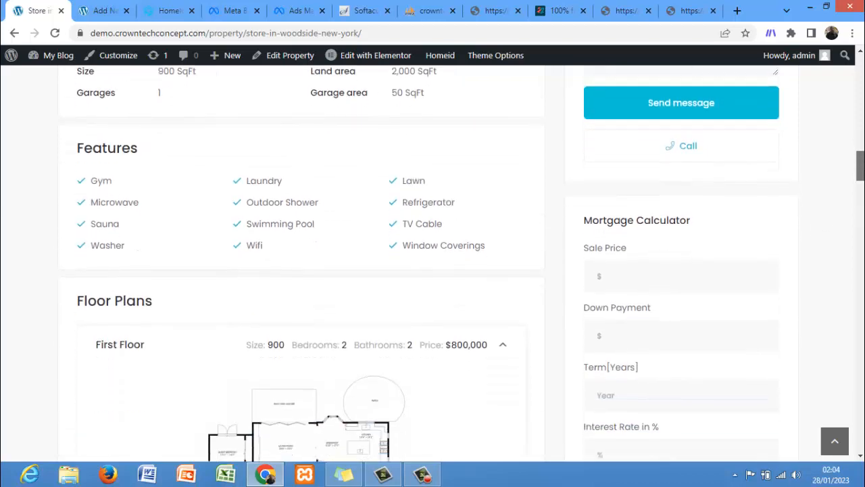
pyautogui.moveTo(860, 171); pyautogui.dragTo(860, 175)
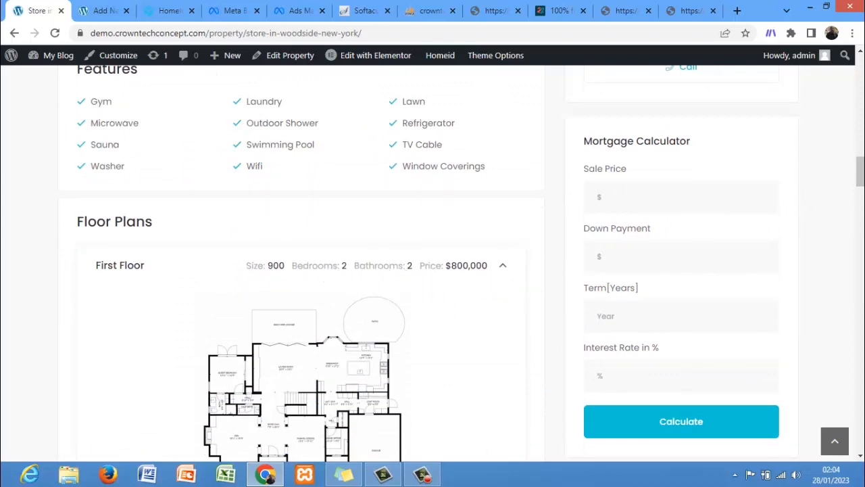
pyautogui.moveTo(860, 171); pyautogui.dragTo(860, 192)
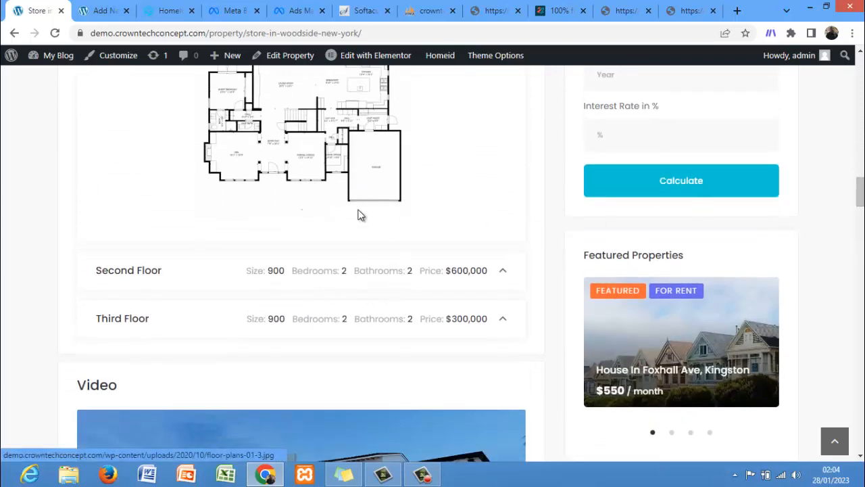
pyautogui.click(507, 273)
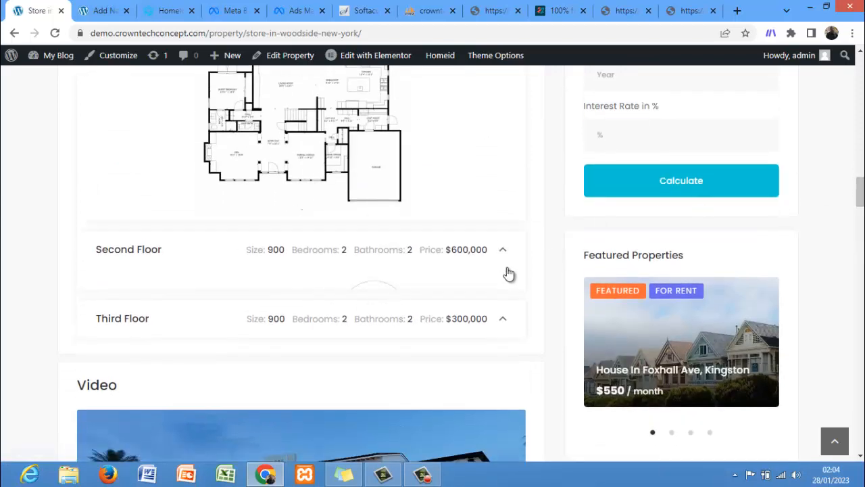
pyautogui.click(93, 8)
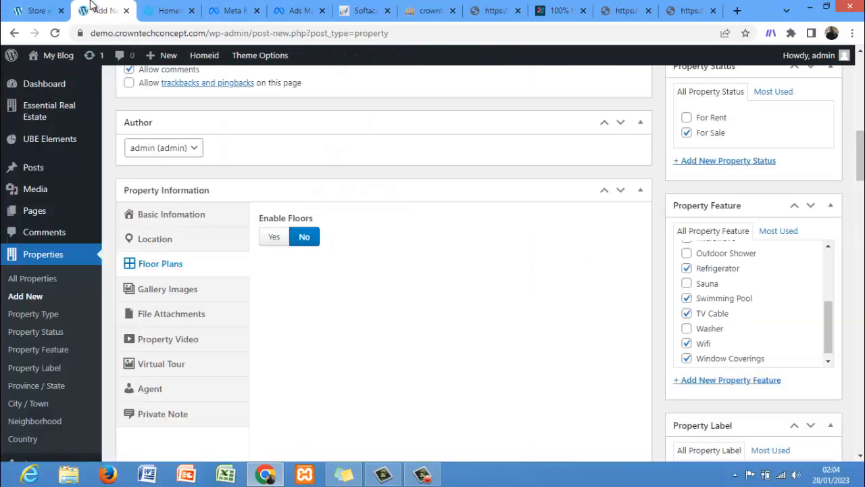
pyautogui.click(275, 244)
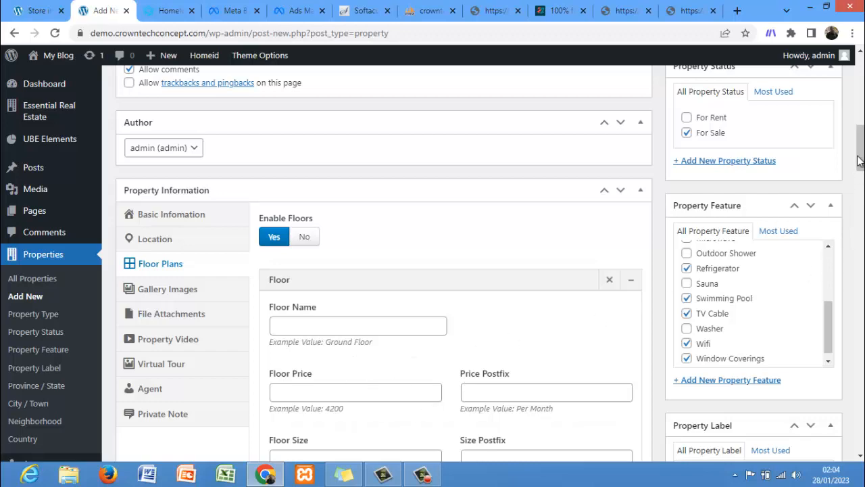
pyautogui.moveTo(859, 156); pyautogui.dragTo(858, 189)
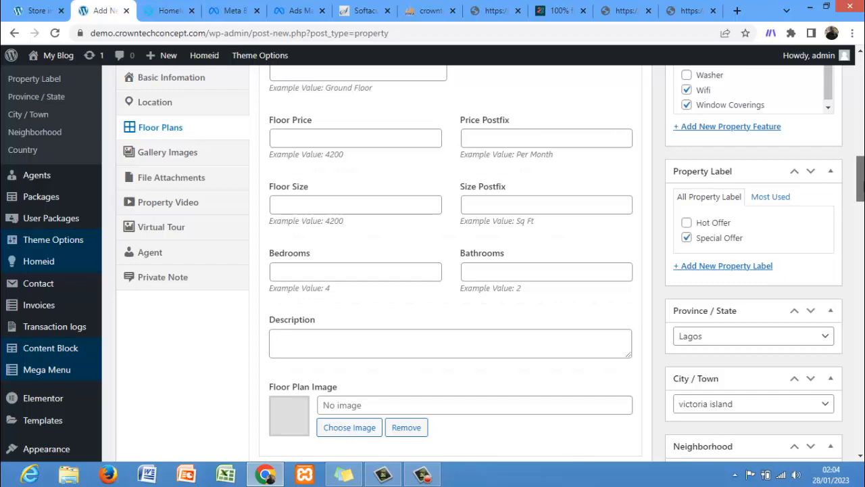
pyautogui.scroll(3, 860, 179)
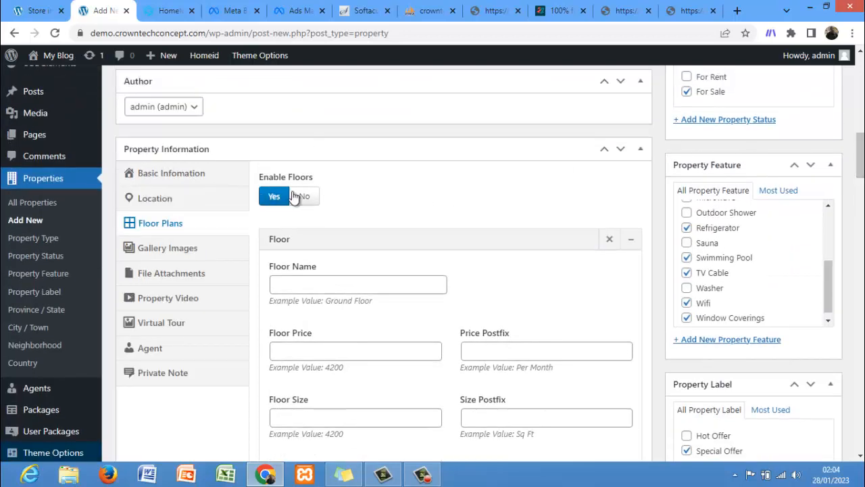
pyautogui.click(305, 196)
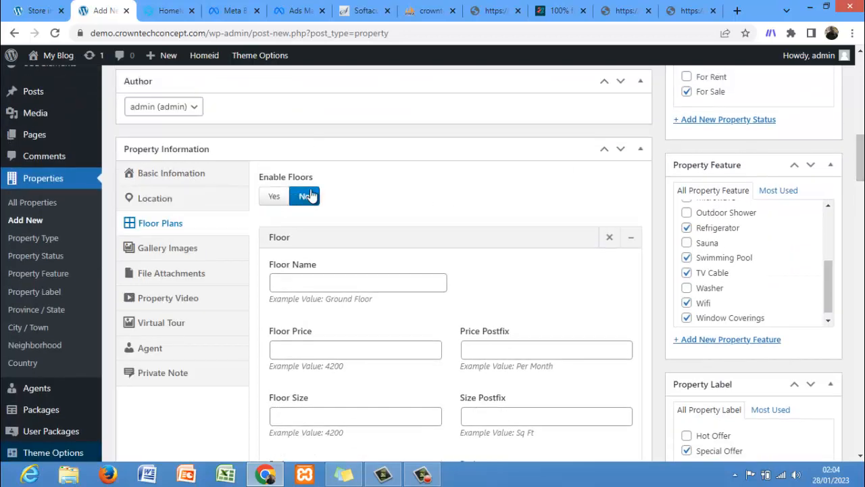
# Step: Add the Urban Home logo image to the property's gallery images
pyautogui.click(184, 261)
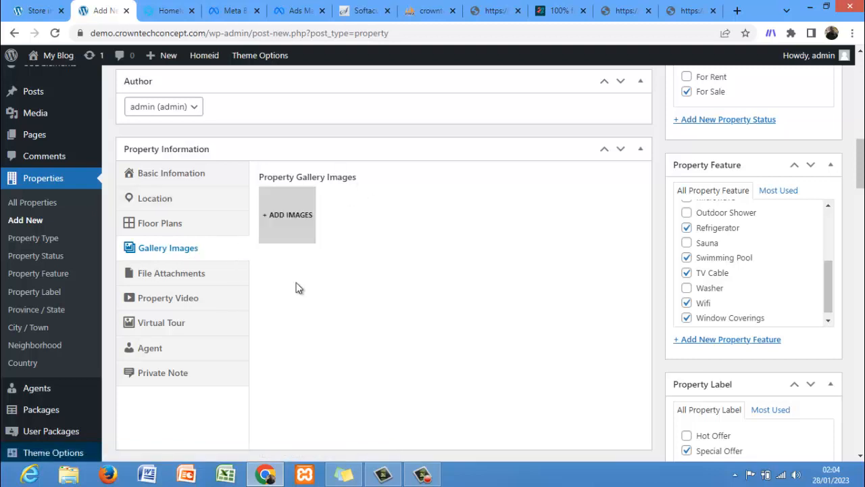
pyautogui.click(290, 224)
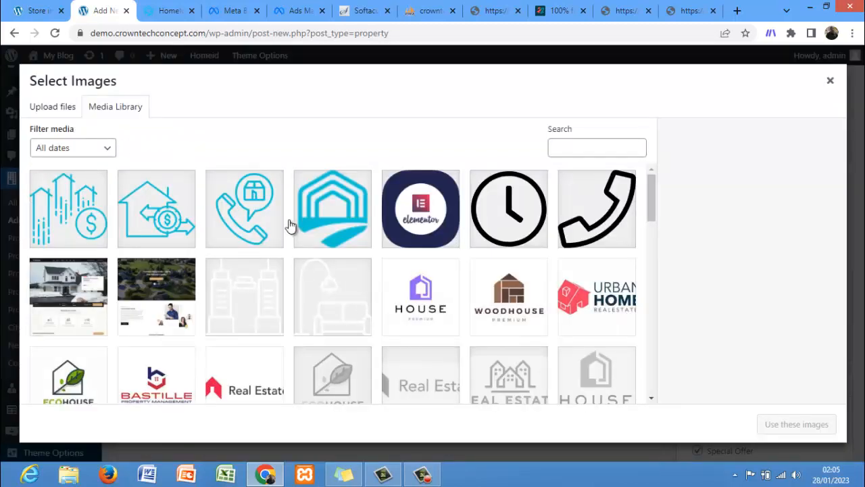
pyautogui.click(498, 311)
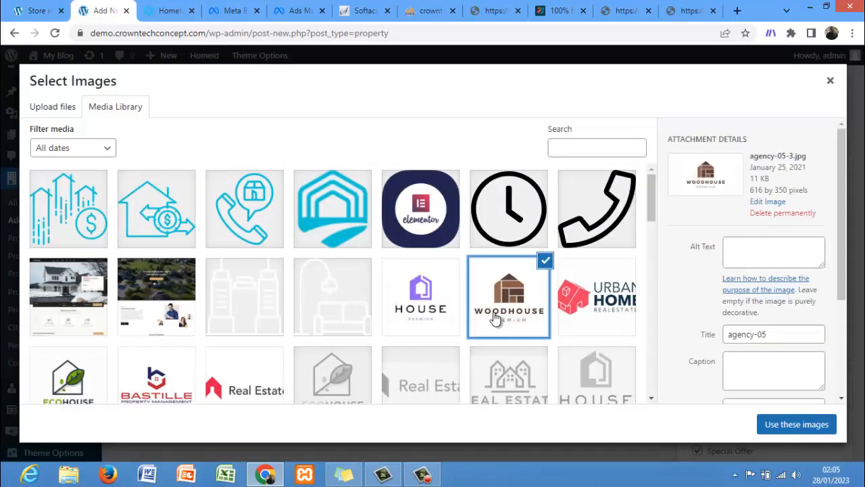
pyautogui.click(419, 310)
pyautogui.click(571, 304)
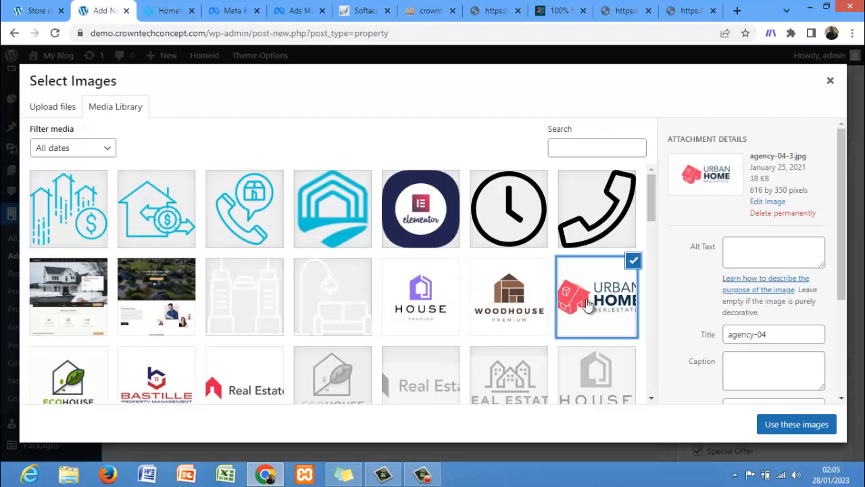
pyautogui.click(770, 423)
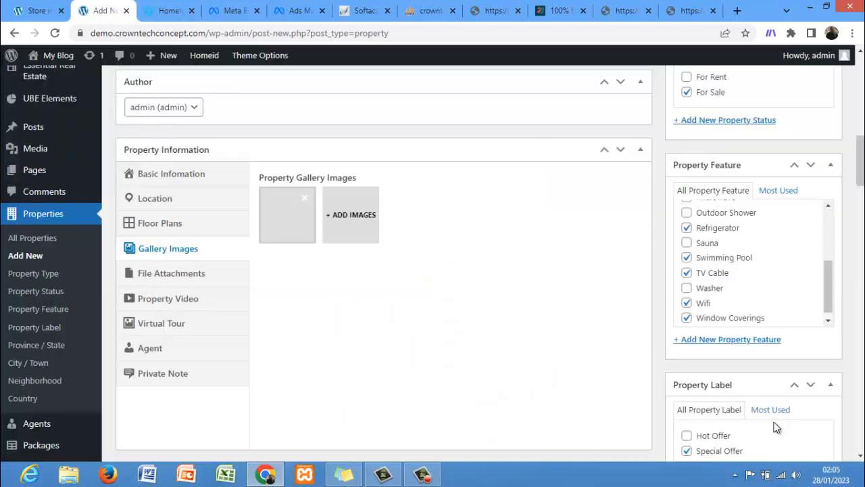
# Step: Add the house-and-dollar icon and the House Premium logo as two more gallery images
pyautogui.click(349, 216)
pyautogui.click(151, 230)
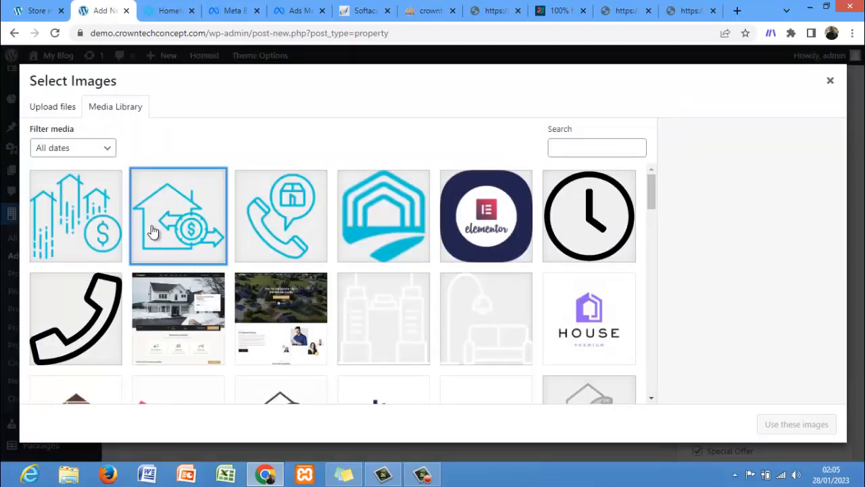
pyautogui.click(779, 428)
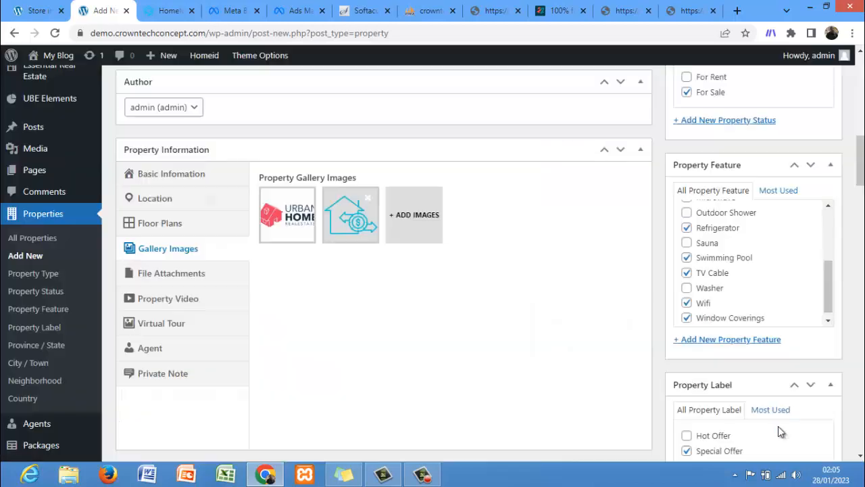
pyautogui.click(397, 215)
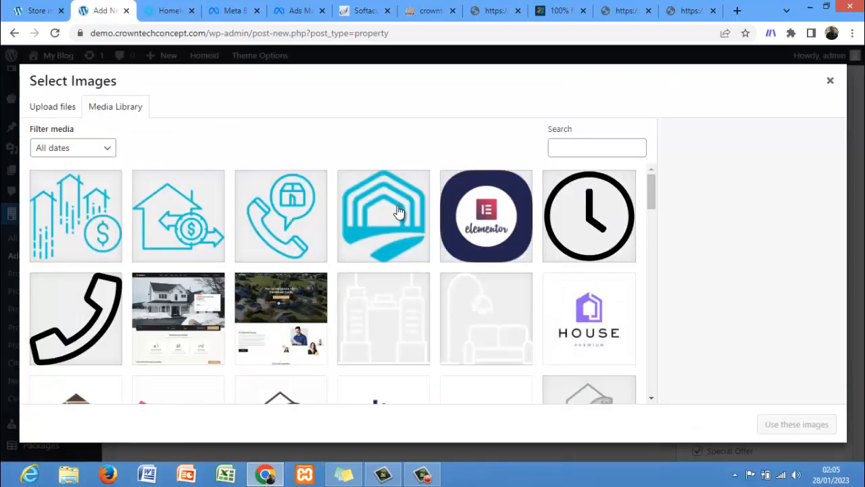
pyautogui.click(585, 340)
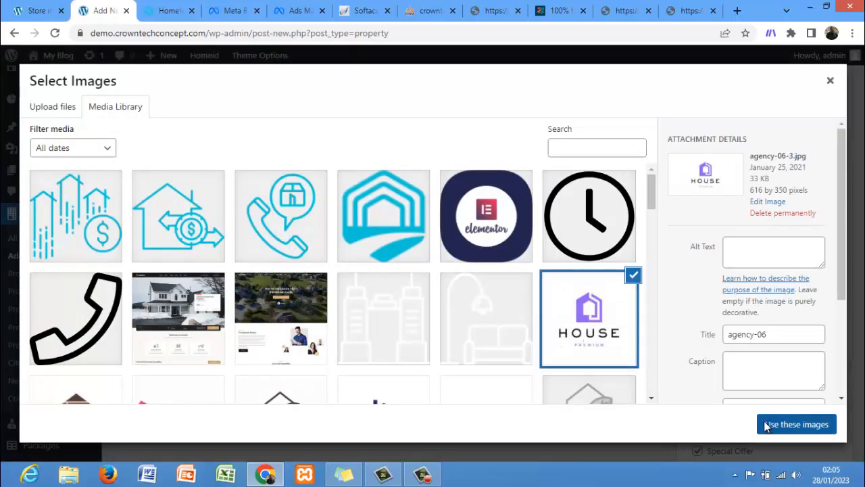
pyautogui.click(766, 426)
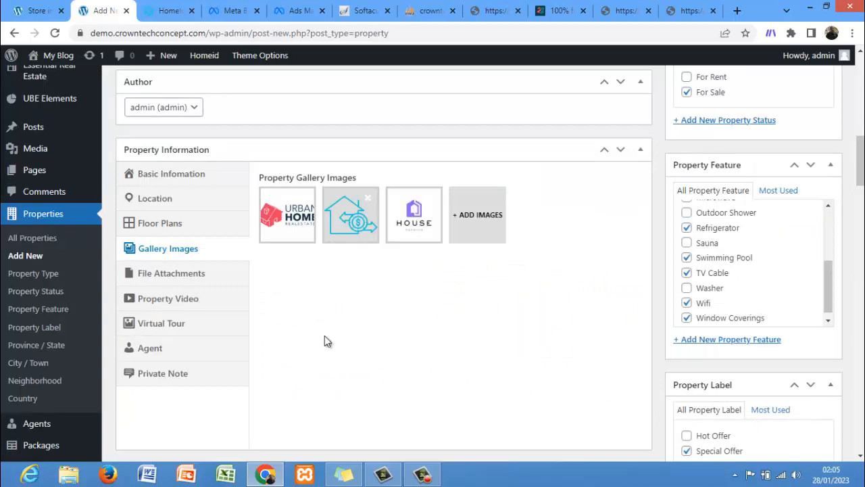
# Step: Open the file attachments section and check the sample listing's attachments for comparison
pyautogui.click(154, 281)
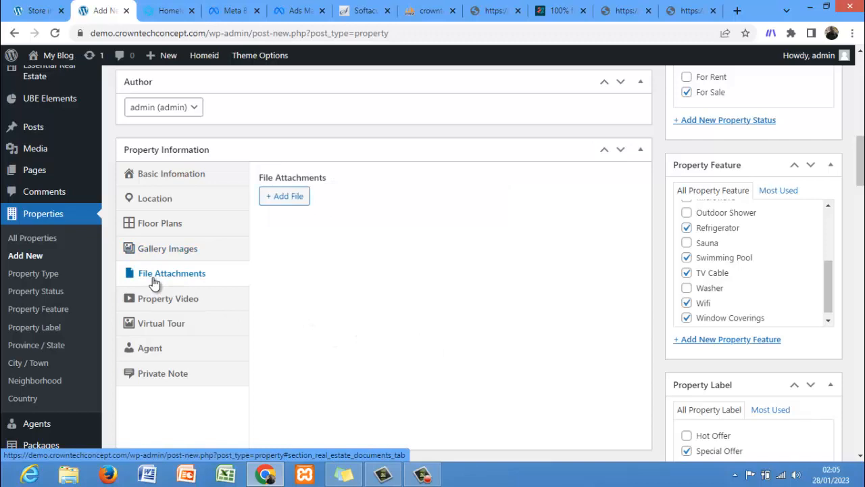
pyautogui.click(37, 10)
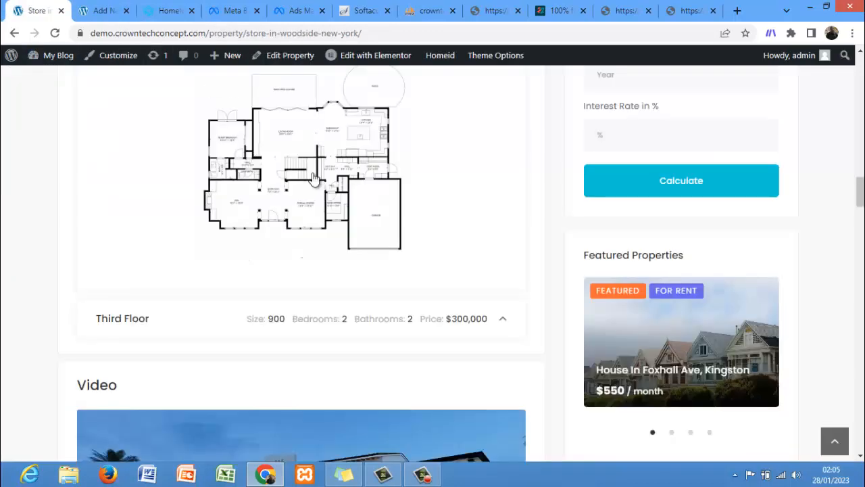
pyautogui.moveTo(860, 191); pyautogui.dragTo(860, 297)
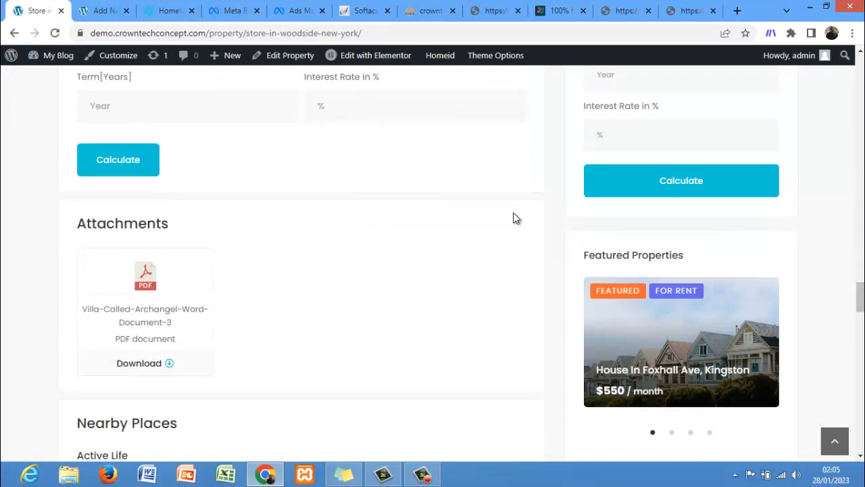
pyautogui.click(100, 13)
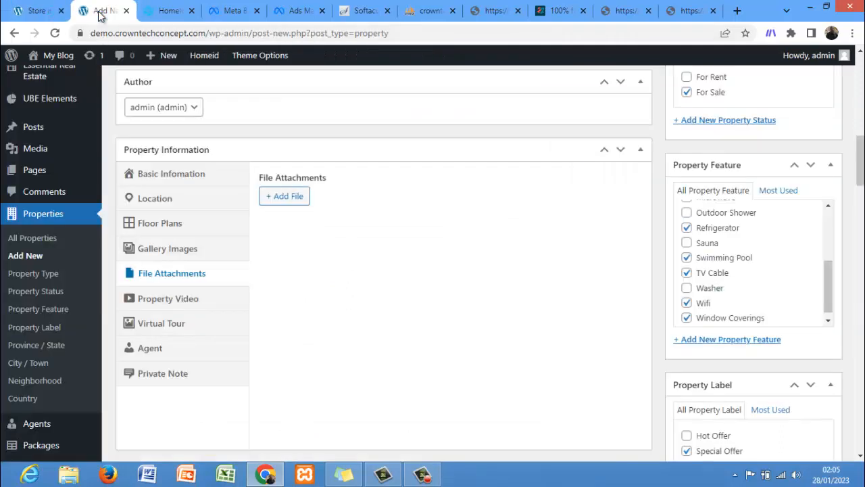
# Step: Open YouTube in another browser tab and copy the link address of a video for the property
pyautogui.click(176, 298)
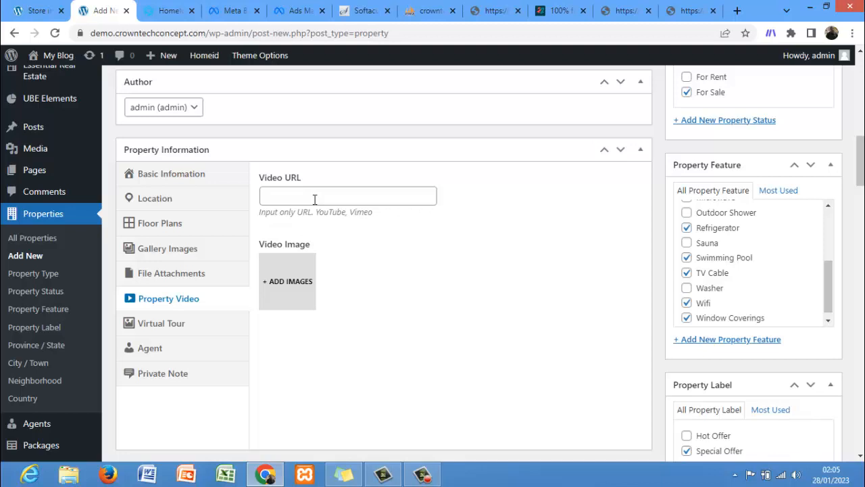
pyautogui.click(682, 11)
pyautogui.click(678, 34)
pyautogui.write('yp')
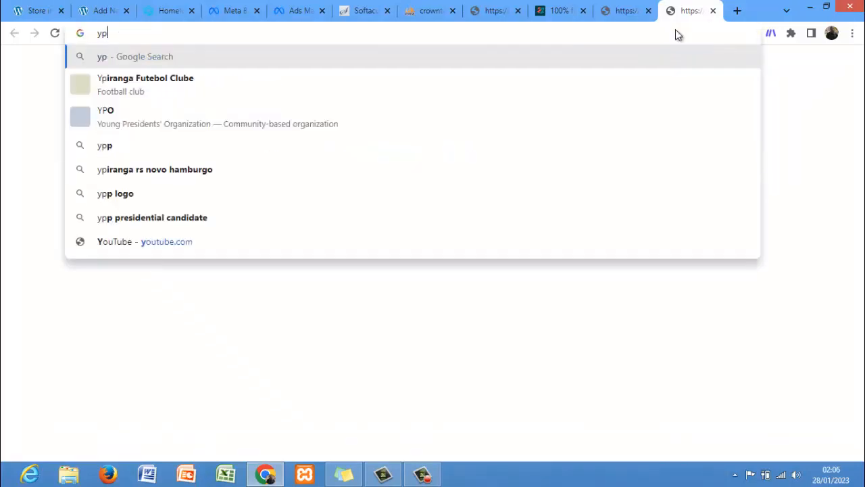
pyautogui.press('BackSpace')
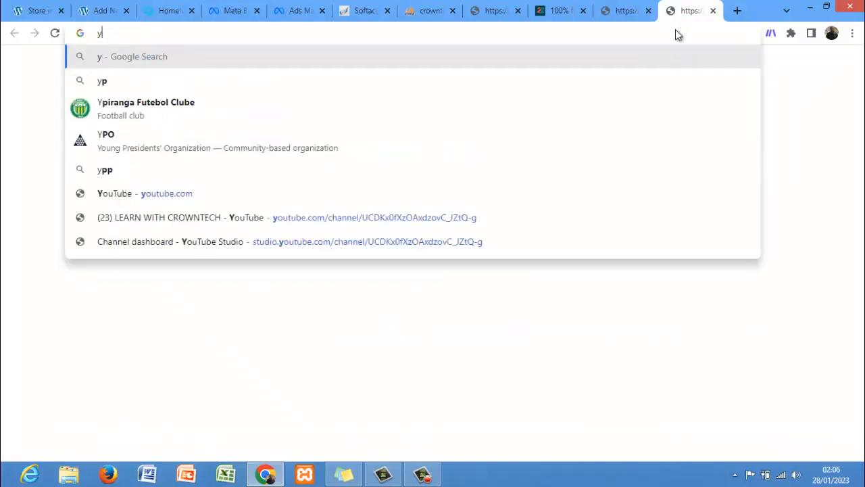
pyautogui.write('o')
pyautogui.press('Return')
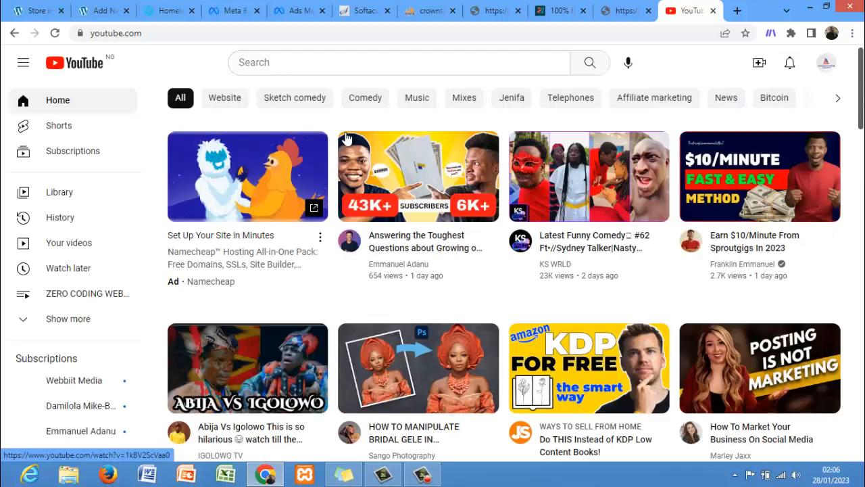
pyautogui.rightClick(795, 235)
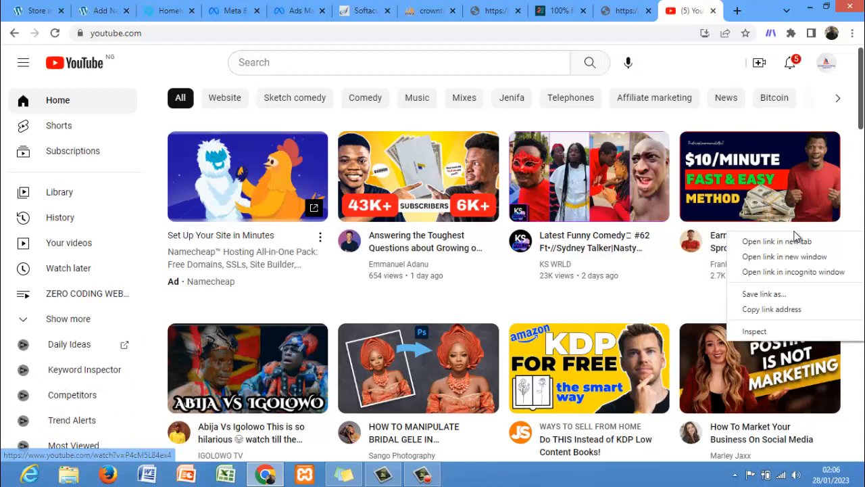
pyautogui.click(766, 310)
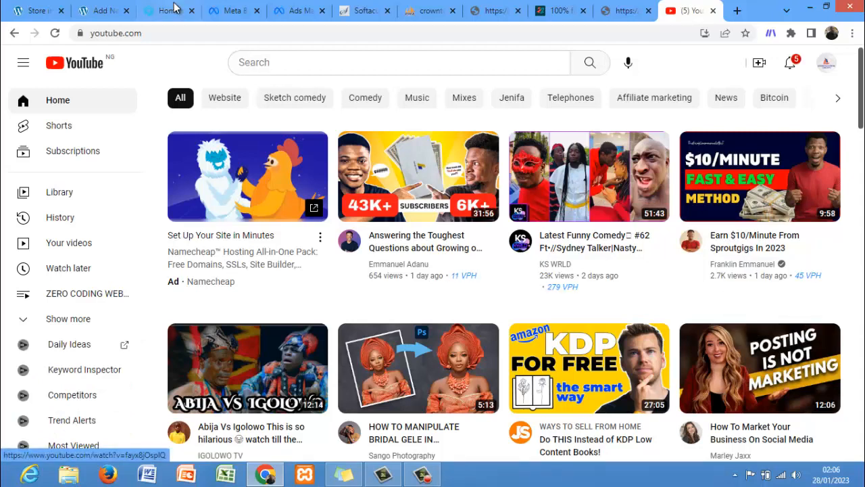
# Step: Paste the copied YouTube link into the property's Video URL field
pyautogui.click(102, 10)
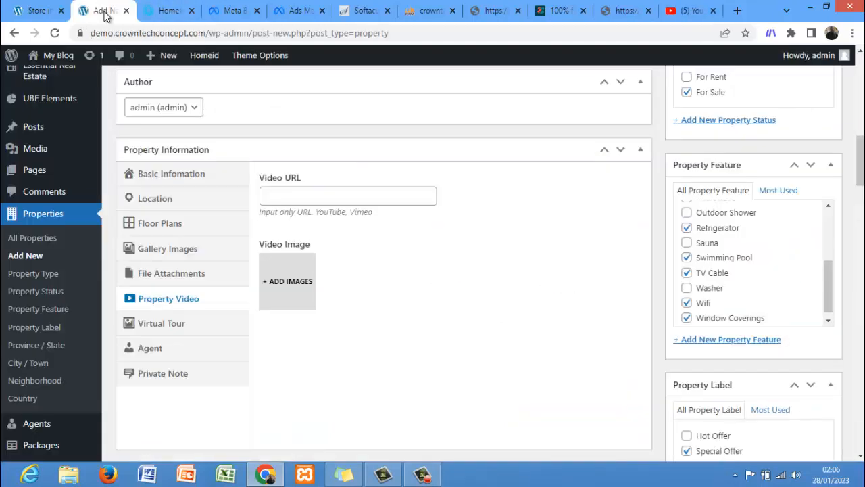
pyautogui.click(283, 193)
pyautogui.hotkey('ctrl', 'v')
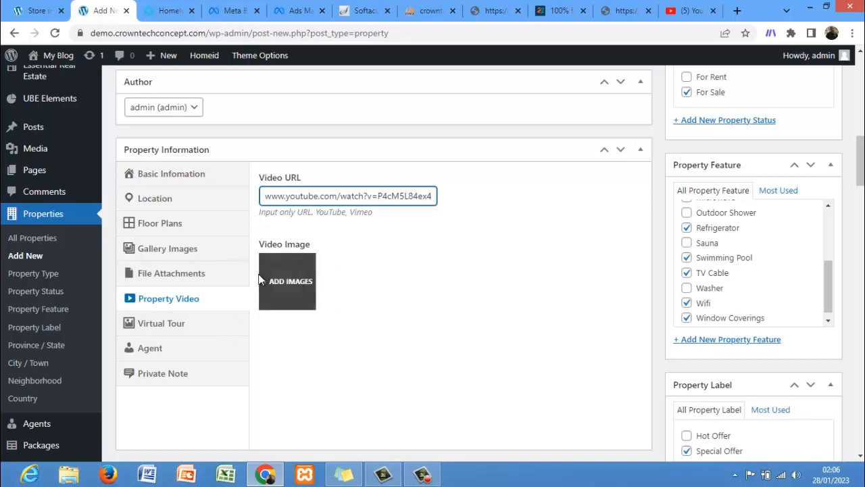
# Step: Open the Virtual Tour and Agent sections and browse the list of available agents
pyautogui.click(187, 324)
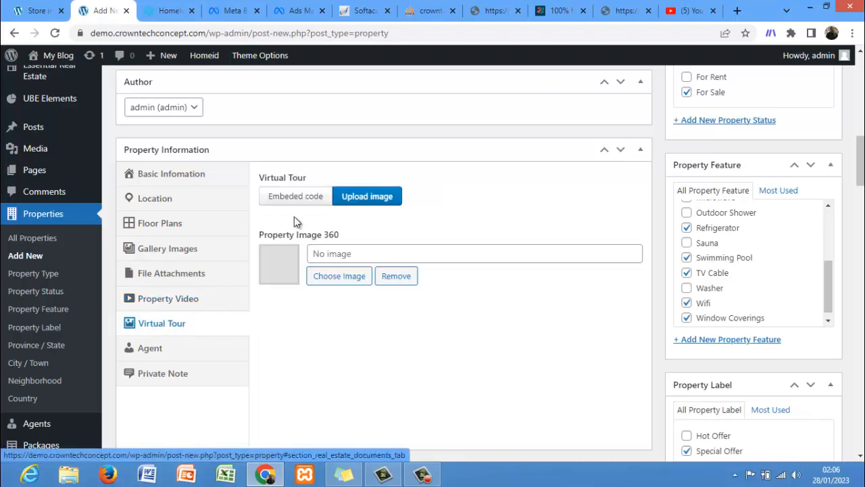
pyautogui.click(163, 354)
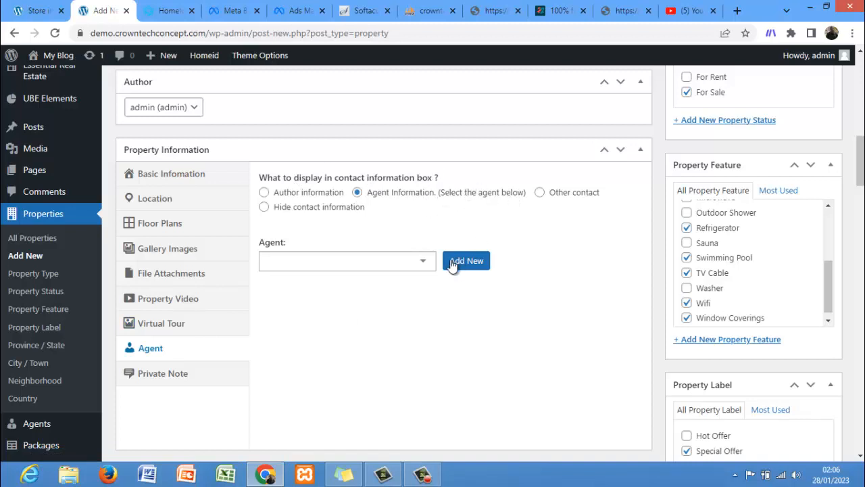
pyautogui.click(414, 264)
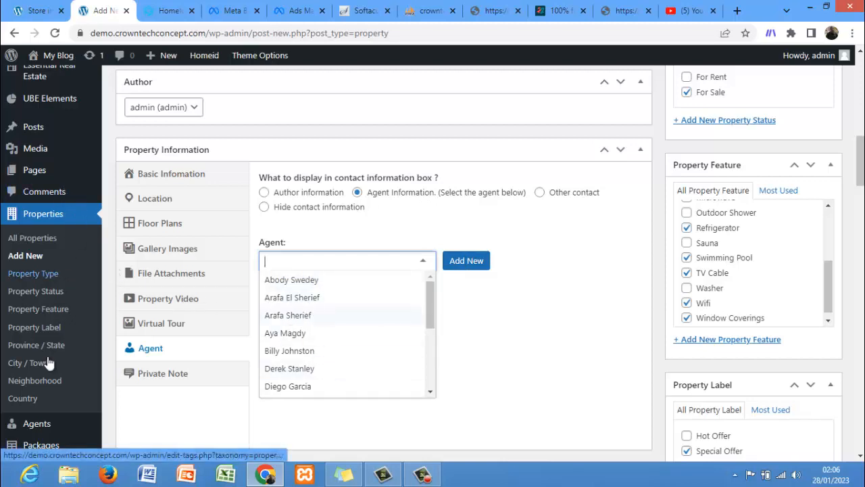
pyautogui.moveTo(40, 428)
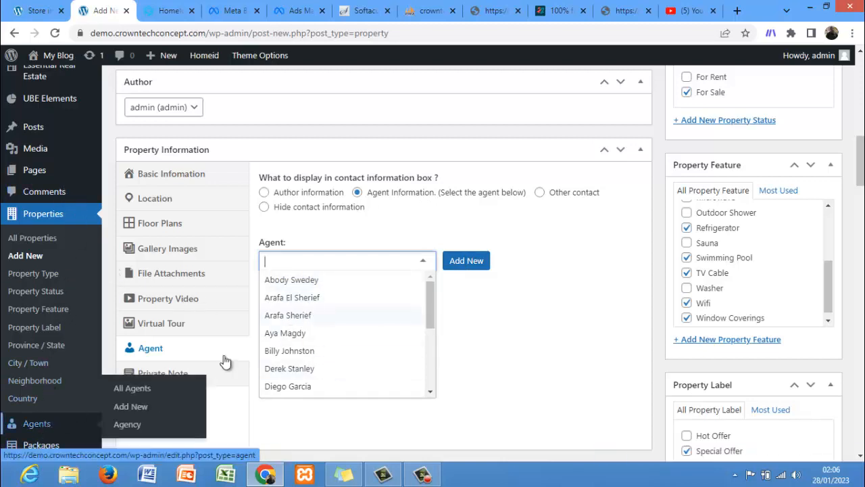
pyautogui.click(534, 315)
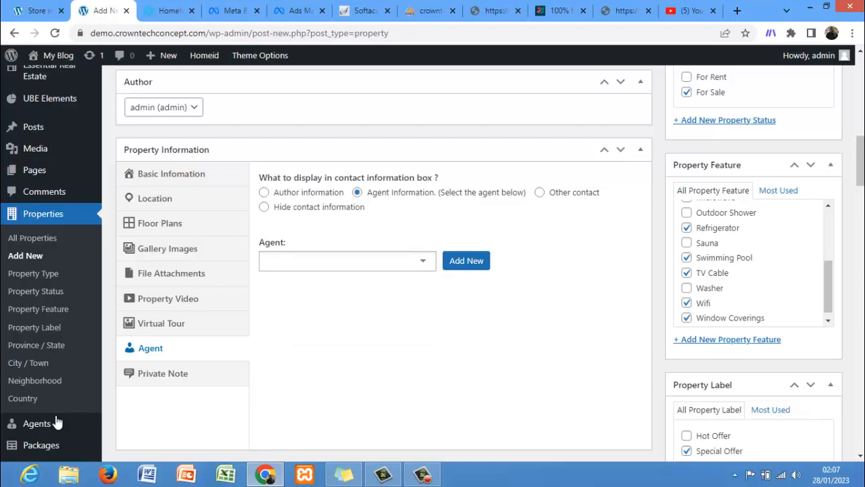
pyautogui.moveTo(53, 428)
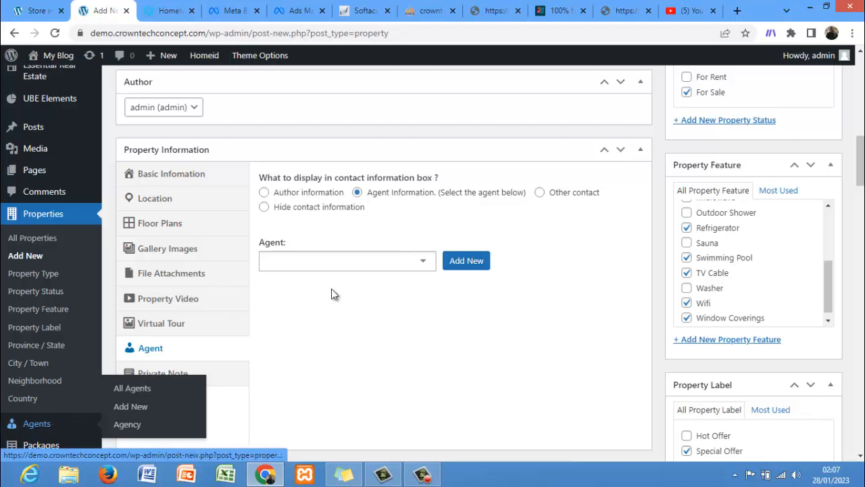
pyautogui.click(263, 207)
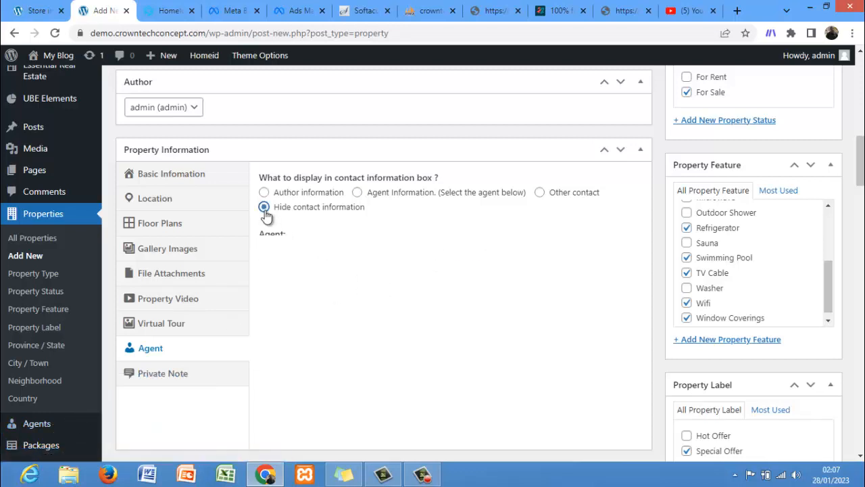
pyautogui.click(356, 192)
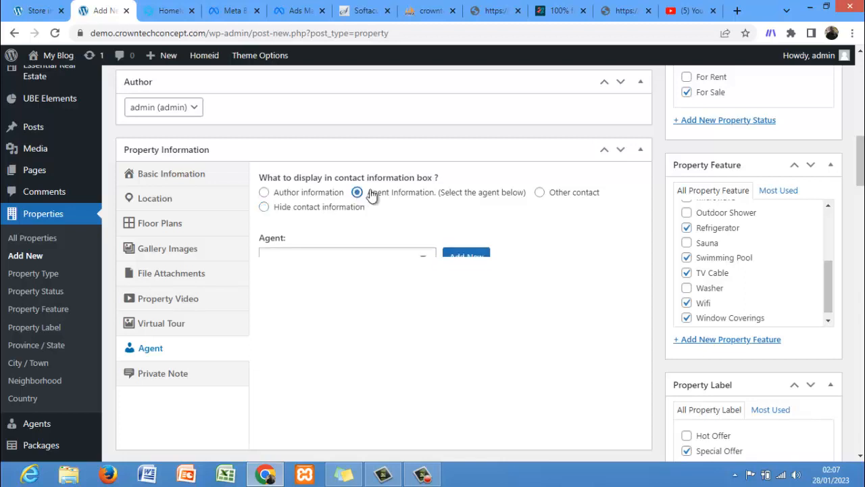
pyautogui.click(539, 193)
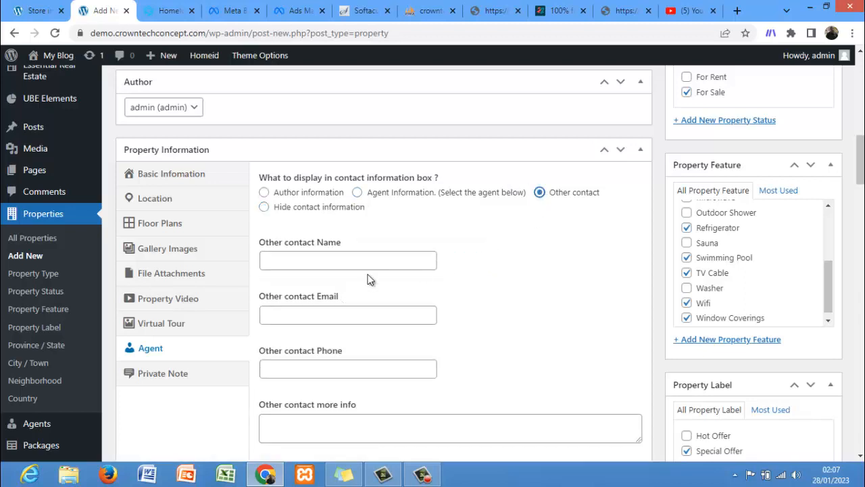
pyautogui.moveTo(860, 175)
pyautogui.mouseDown()
pyautogui.moveTo(861, 198)
pyautogui.moveTo(861, 181)
pyautogui.mouseUp()
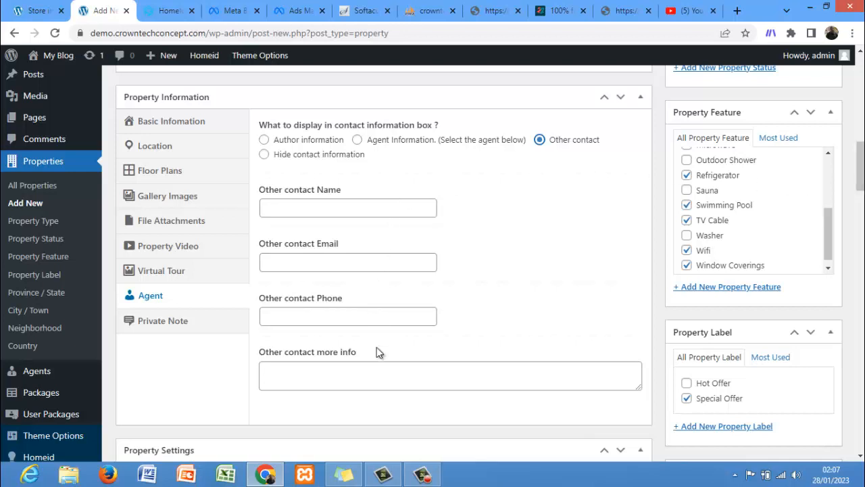
# Step: Set the contact box to show agent information and pick an existing agent from the list
pyautogui.click(357, 140)
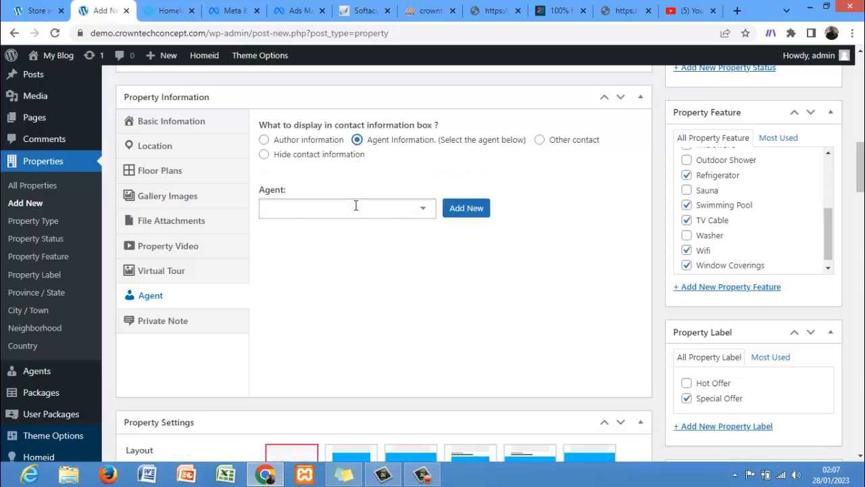
pyautogui.click(355, 207)
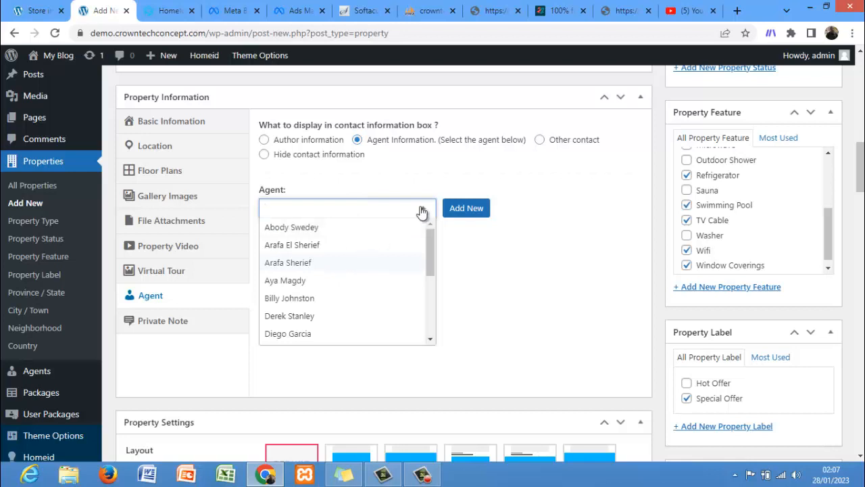
pyautogui.click(287, 263)
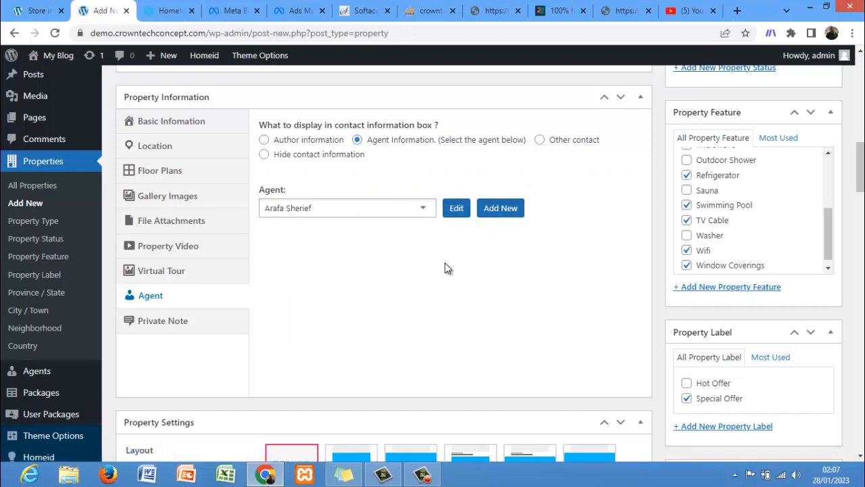
# Step: Open the Private Note section and compare against the sample listing's page in the other tab
pyautogui.click(154, 326)
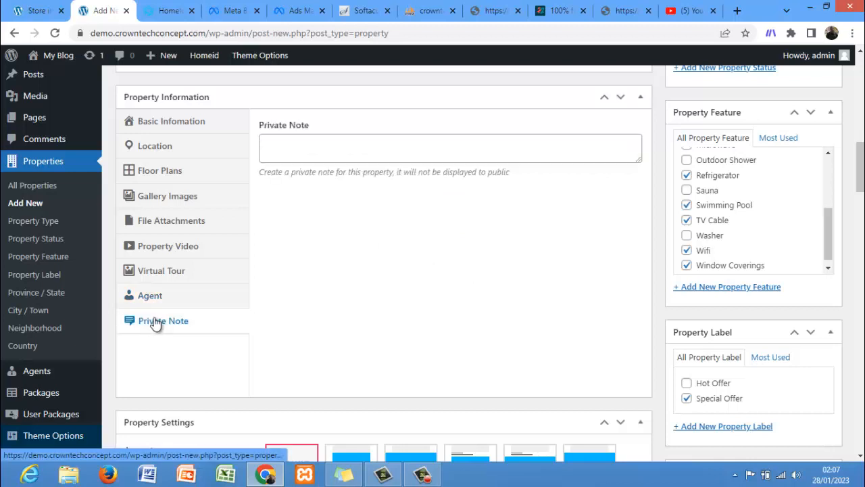
pyautogui.click(32, 11)
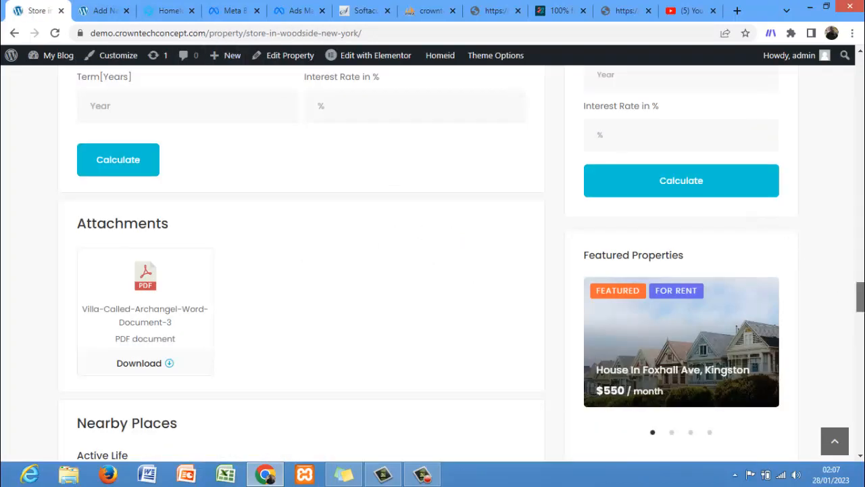
pyautogui.moveTo(860, 298); pyautogui.dragTo(857, 252)
pyautogui.moveTo(860, 240); pyautogui.dragTo(859, 86)
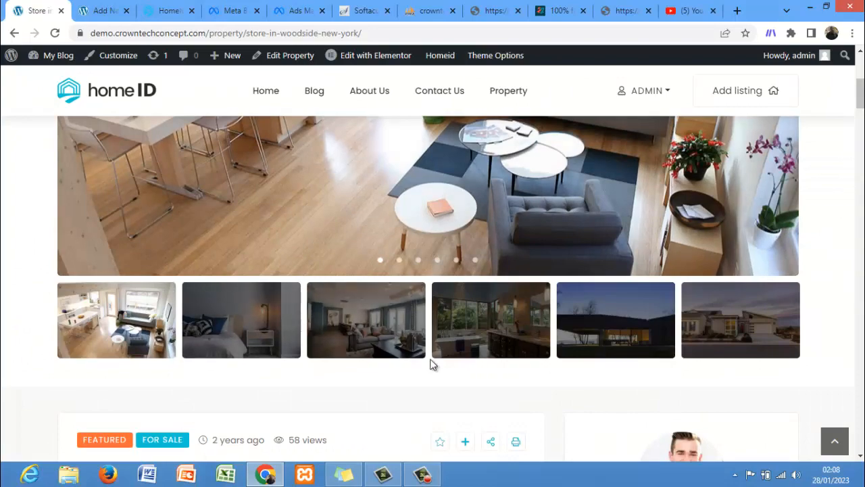
pyautogui.click(101, 11)
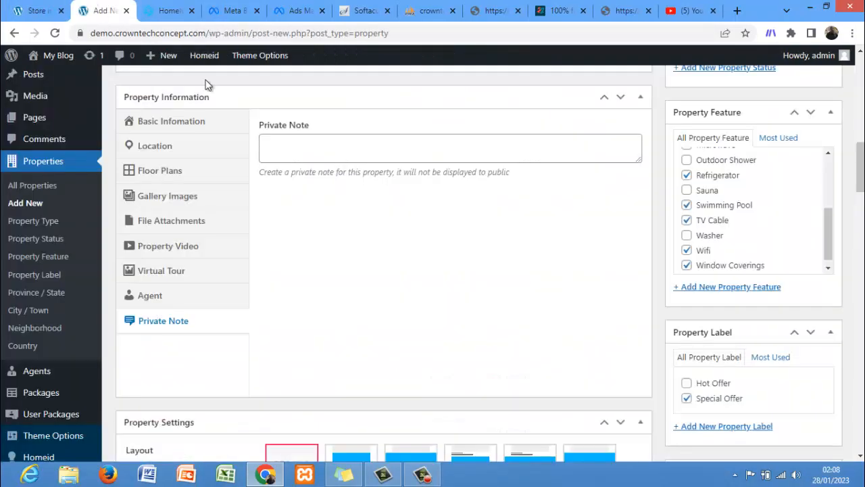
pyautogui.moveTo(860, 162); pyautogui.dragTo(860, 81)
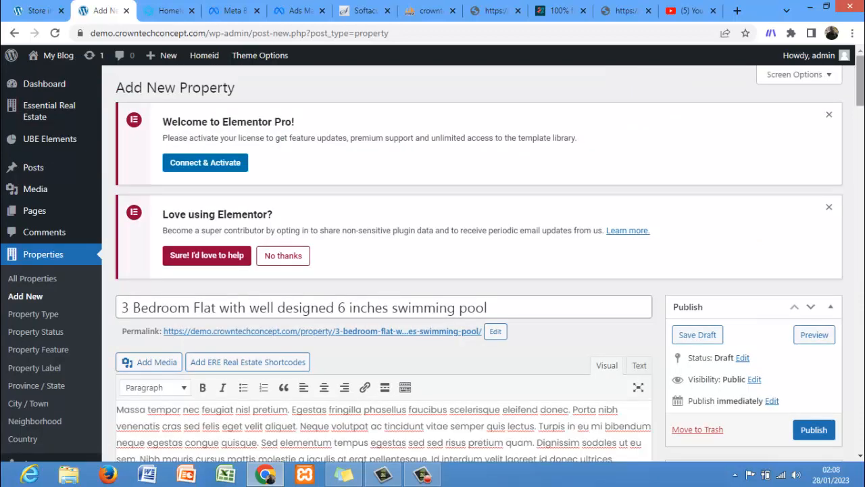
# Step: Try to publish the new property listing and dismiss the Elementor Pro notice
pyautogui.click(818, 430)
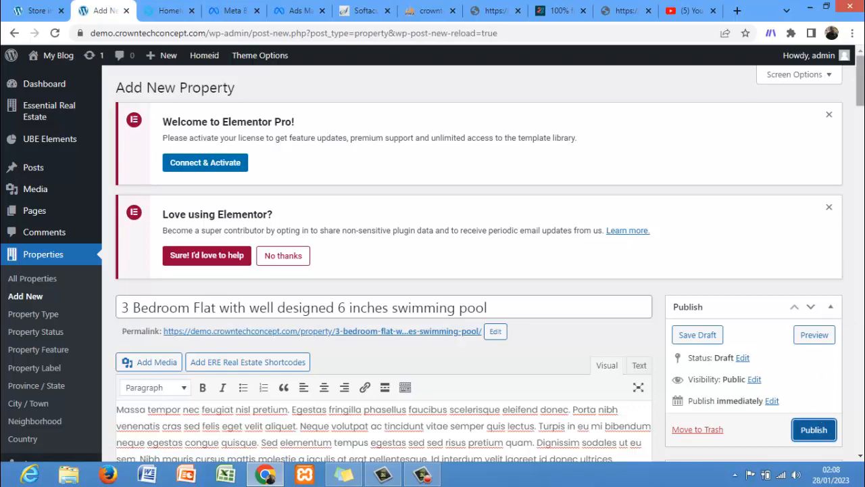
pyautogui.moveTo(862, 80); pyautogui.dragTo(862, 107)
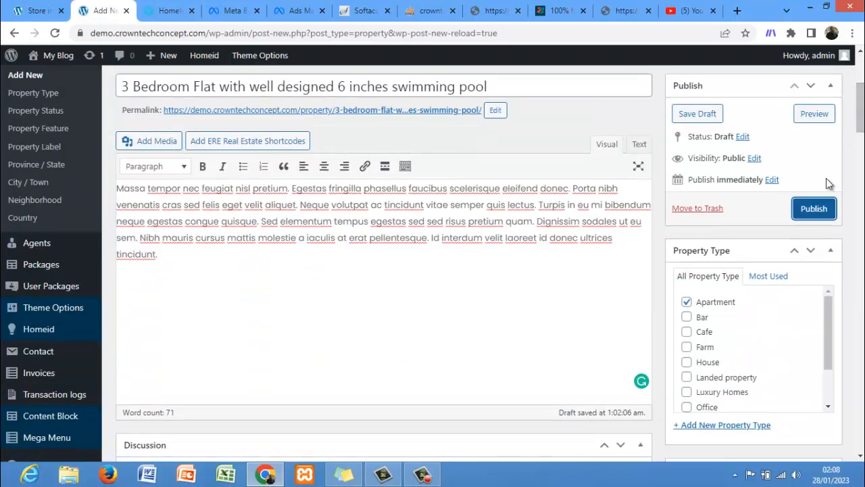
pyautogui.click(814, 211)
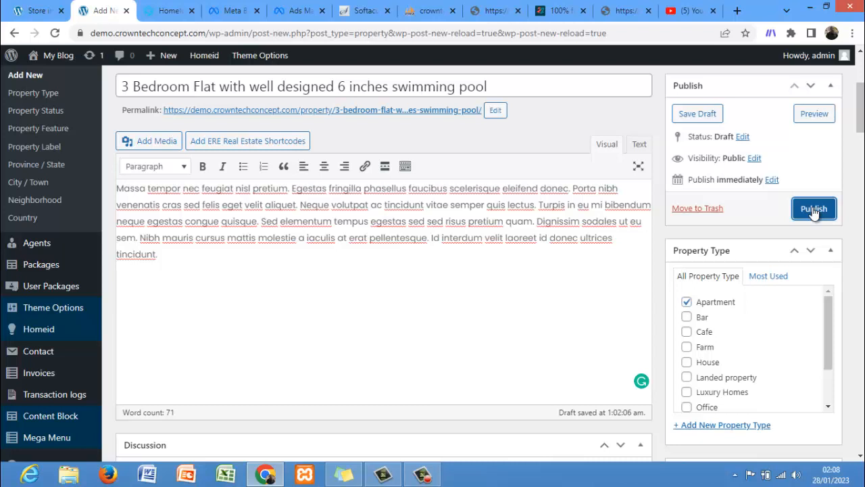
pyautogui.click(813, 210)
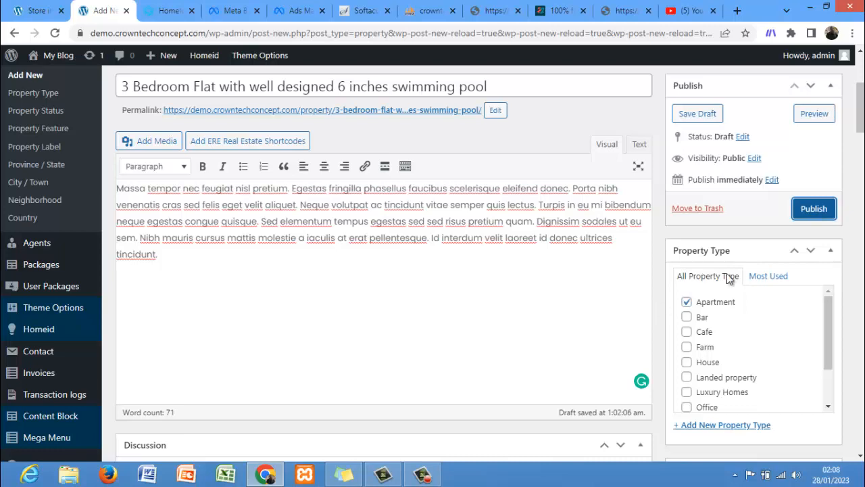
pyautogui.moveTo(859, 119); pyautogui.dragTo(858, 93)
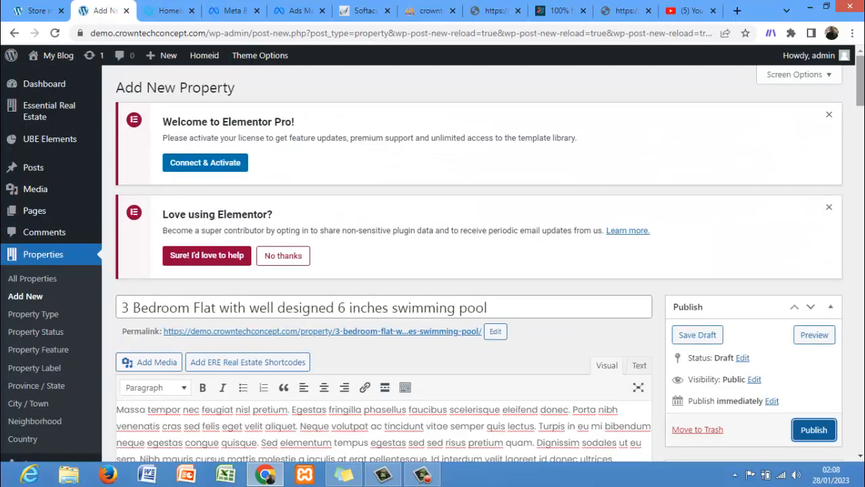
pyautogui.click(829, 116)
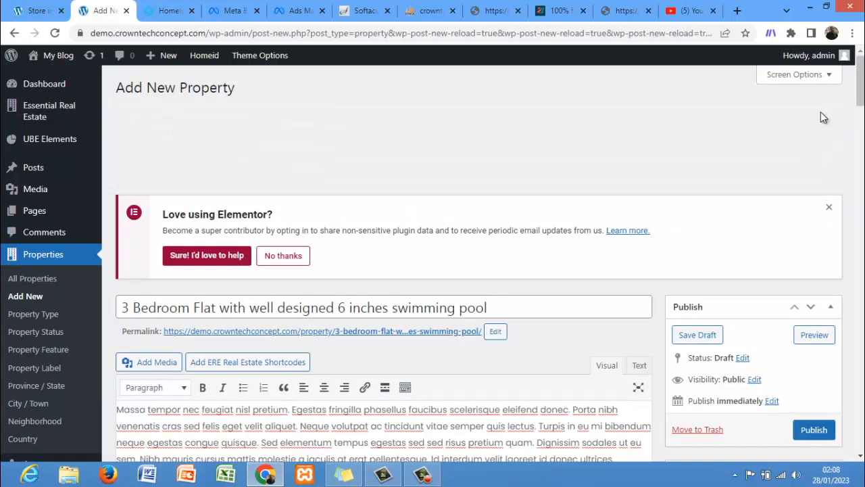
pyautogui.click(830, 117)
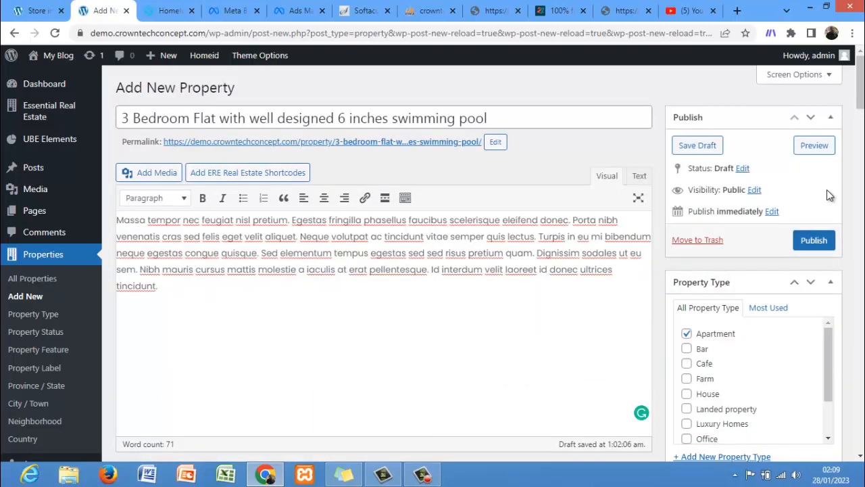
# Step: Try publishing the listing again and close the YouTube and extra browser tabs
pyautogui.click(815, 240)
pyautogui.click(713, 11)
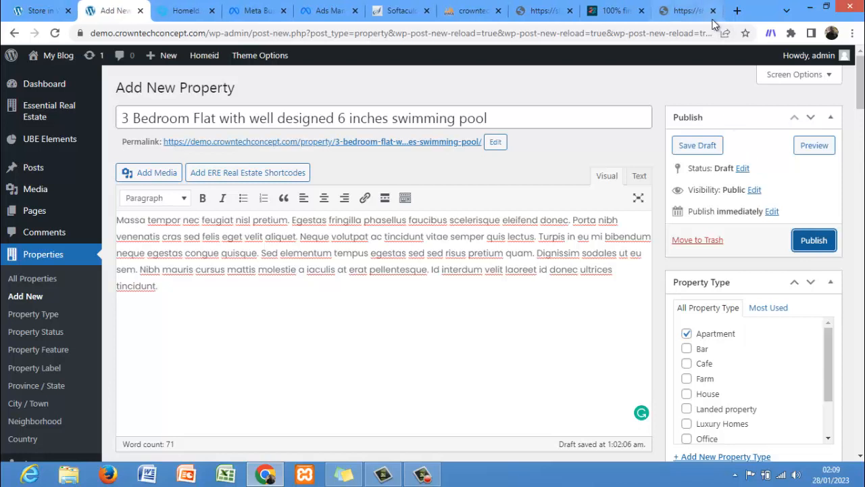
pyautogui.click(713, 11)
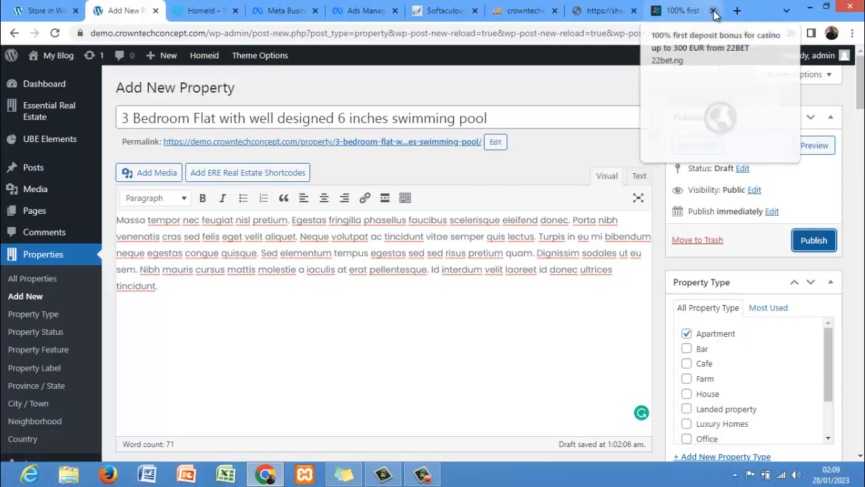
# Step: Close the extra advertisement tab and look over the property description in the editor
pyautogui.click(714, 11)
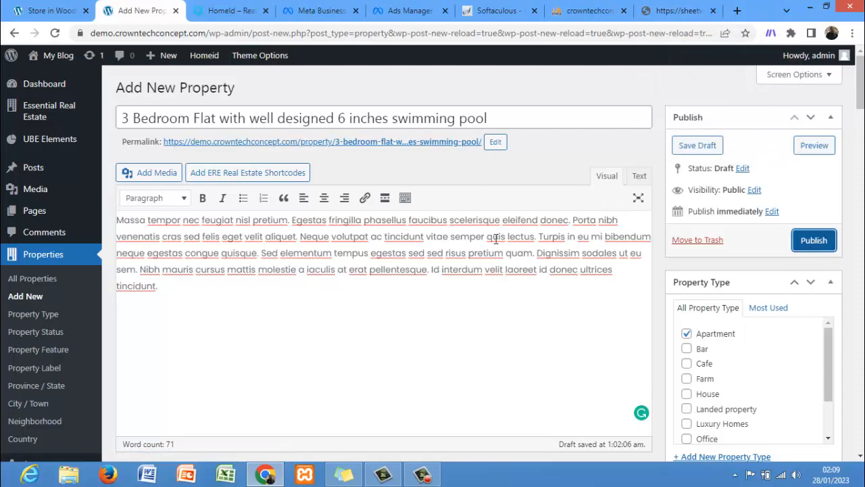
pyautogui.click(314, 226)
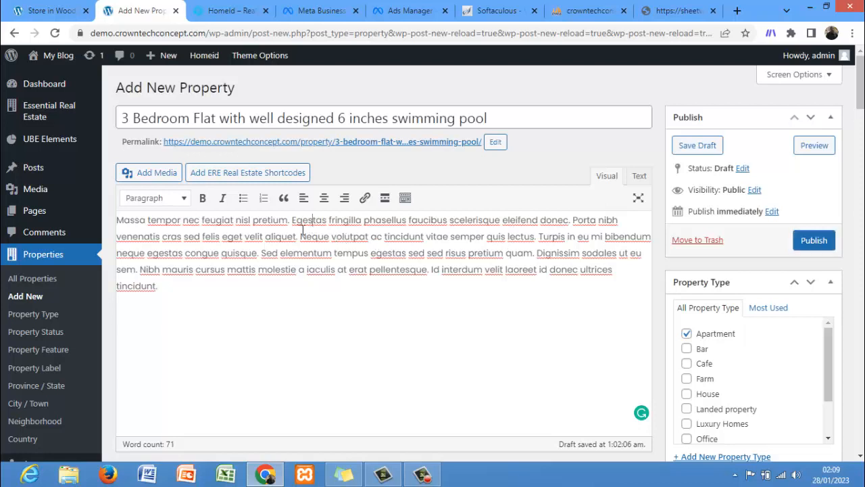
pyautogui.doubleClick(233, 236)
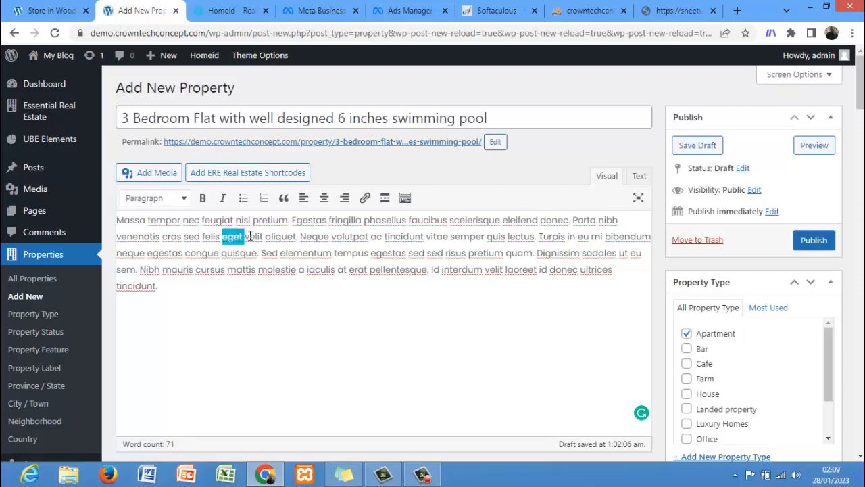
pyautogui.click(315, 267)
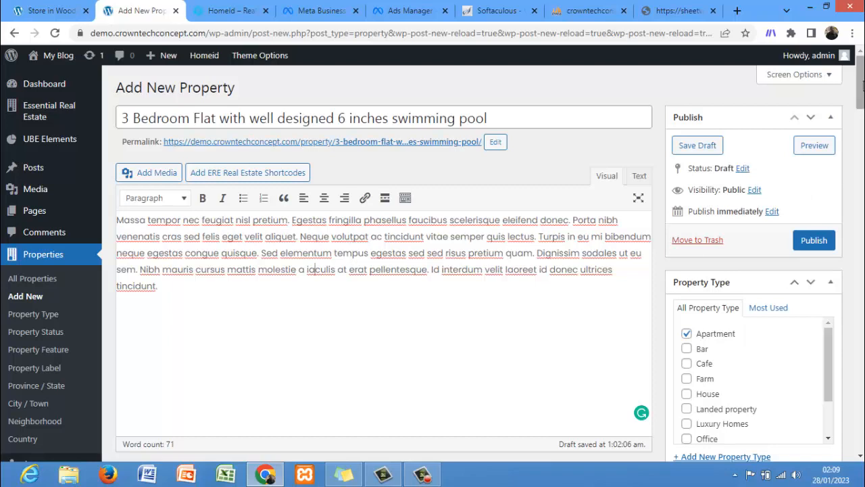
pyautogui.moveTo(862, 90); pyautogui.dragTo(862, 141)
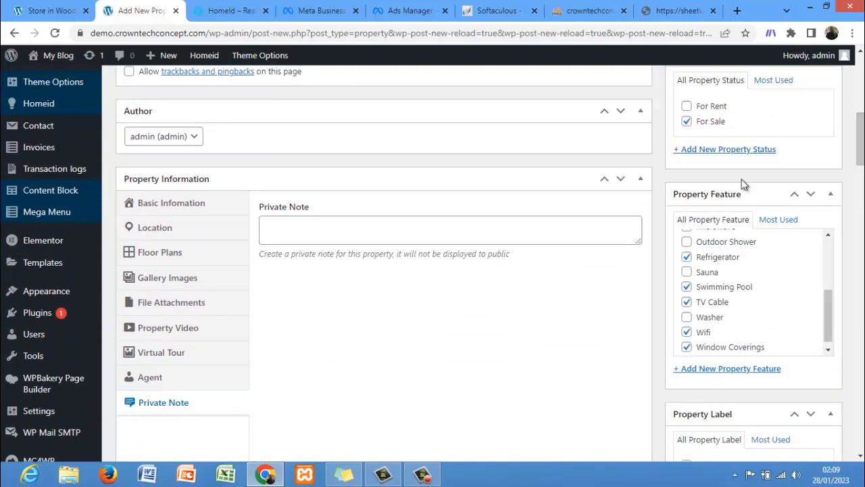
# Step: Start typing a private note for the property in the Private Note field
pyautogui.click(485, 242)
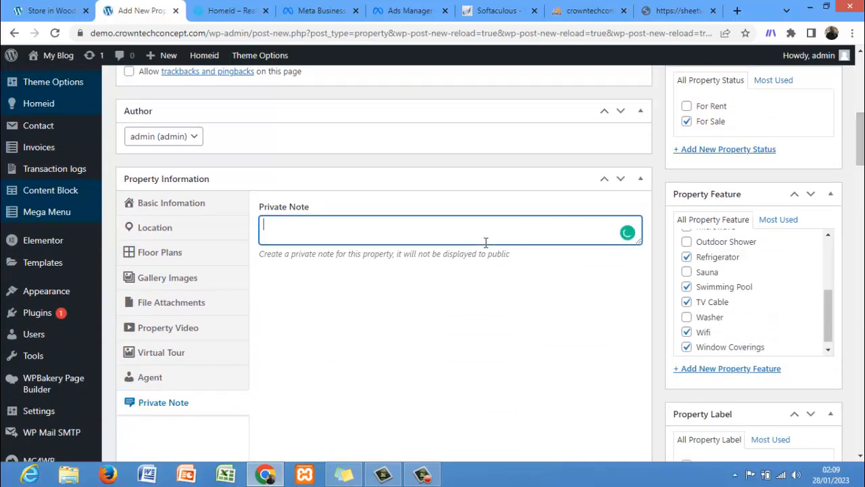
pyautogui.write('hello')
pyautogui.moveTo(860, 145); pyautogui.dragTo(860, 82)
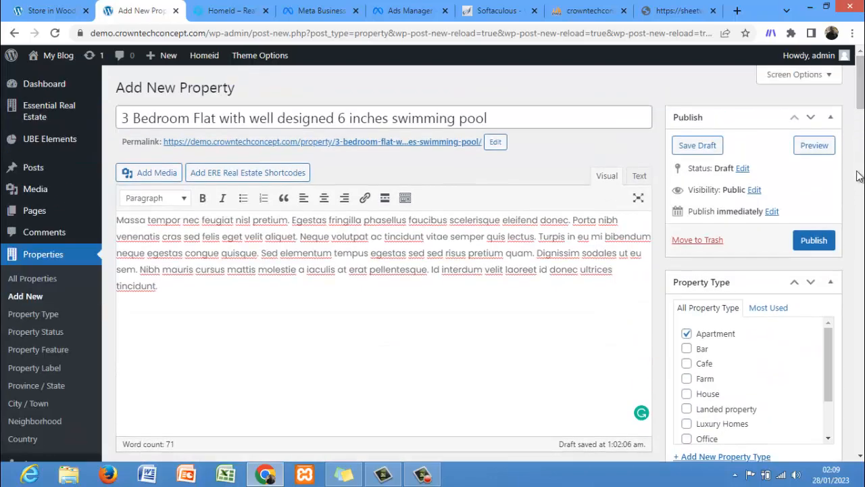
# Step: Publish the property listing
pyautogui.click(824, 248)
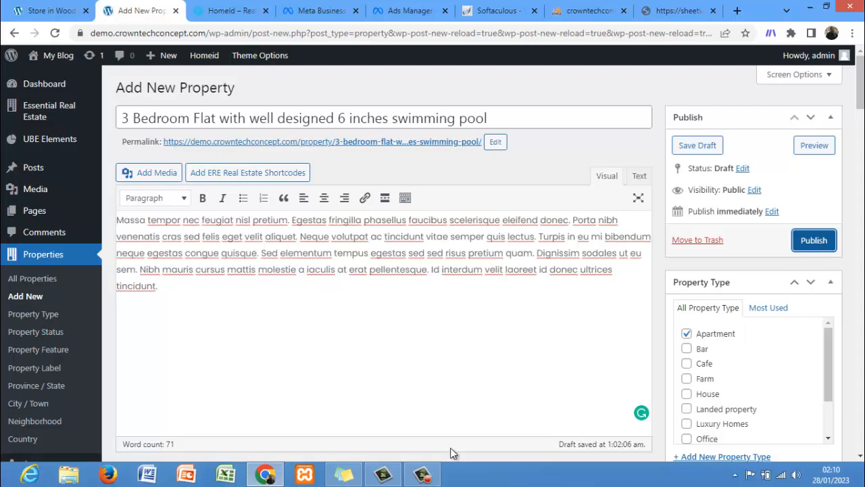
pyautogui.click(422, 473)
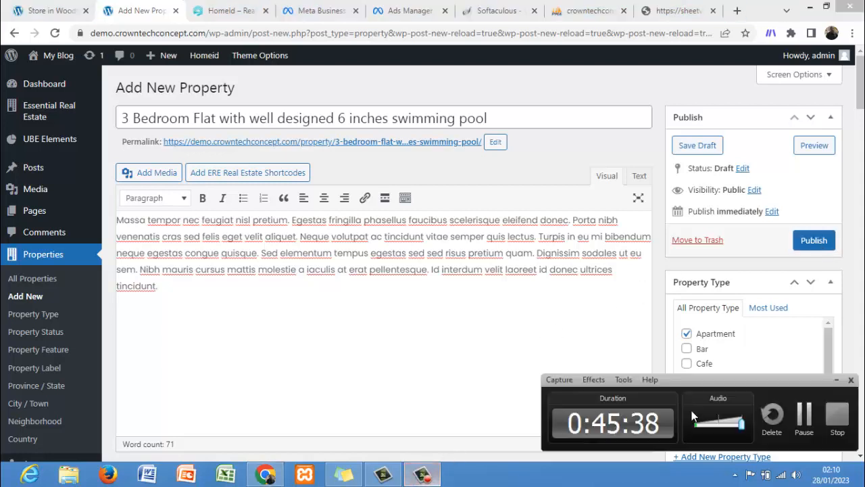
pyautogui.click(802, 416)
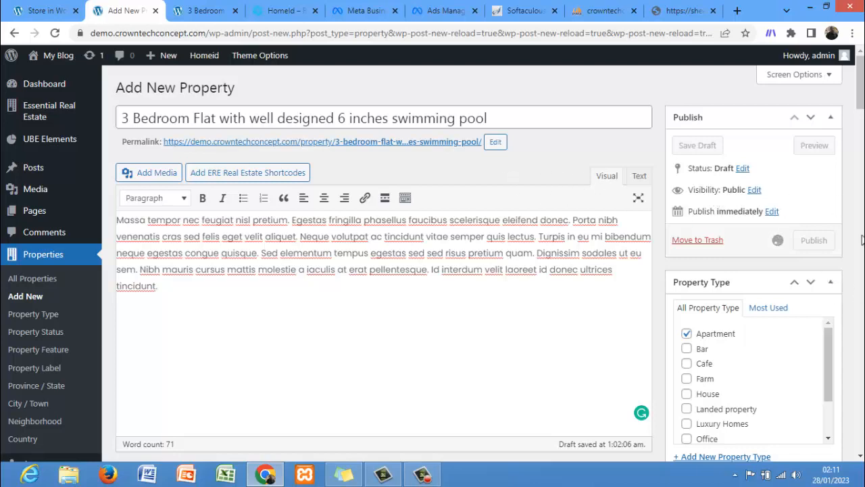
# Step: Open the property's preview tab and scroll through the listing page's video, overview and address sections
pyautogui.moveTo(860, 90)
pyautogui.mouseDown()
pyautogui.moveTo(860, 109)
pyautogui.moveTo(860, 87)
pyautogui.mouseUp()
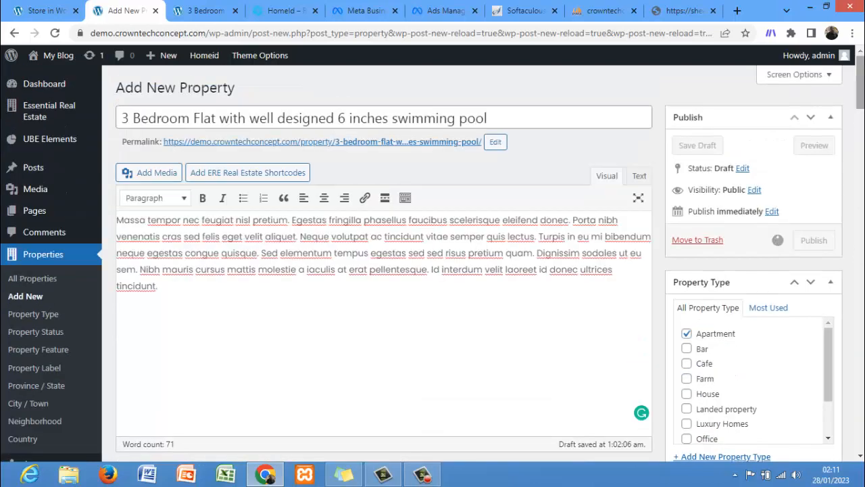
pyautogui.click(215, 10)
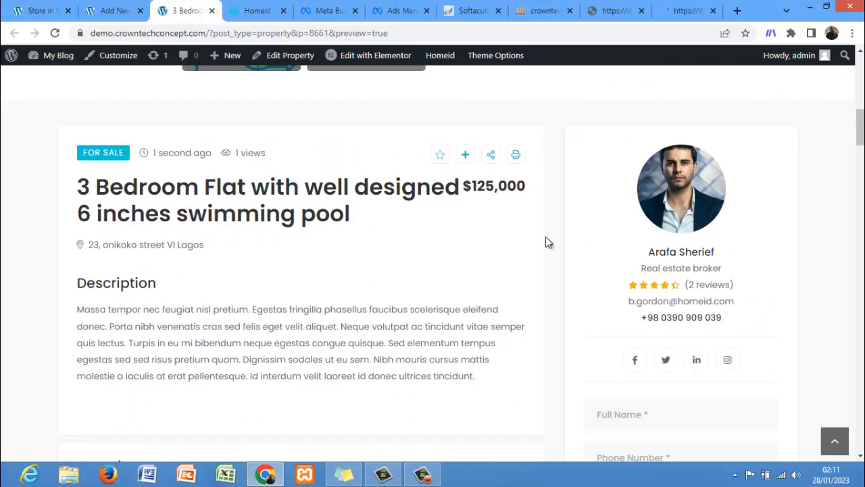
pyautogui.moveTo(861, 126); pyautogui.dragTo(863, 217)
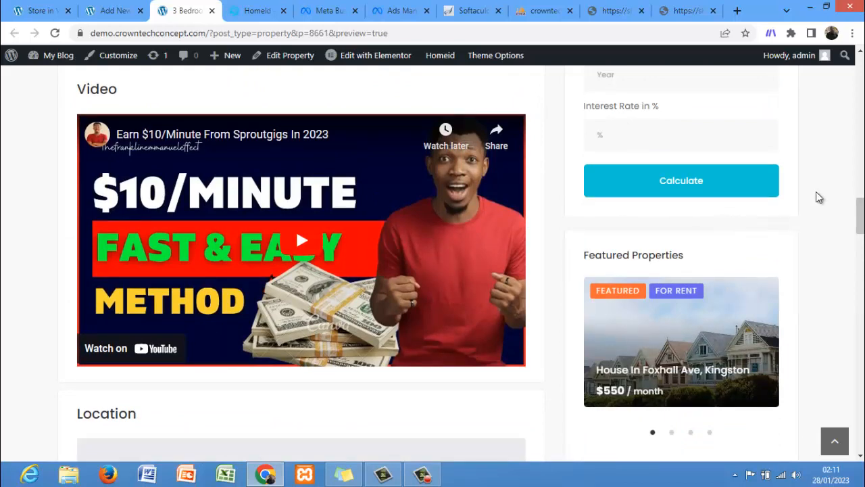
pyautogui.moveTo(861, 216); pyautogui.dragTo(860, 153)
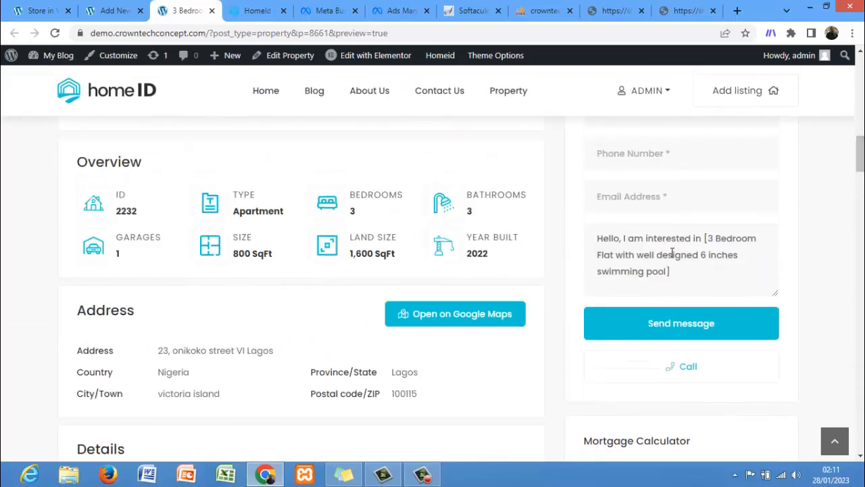
# Step: Open the Real Estate Options general settings and check the default City / Town choices
pyautogui.click(113, 11)
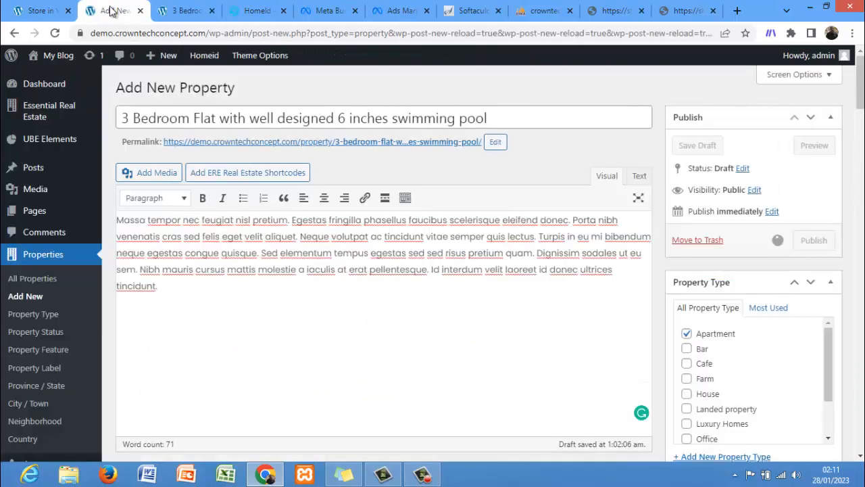
pyautogui.moveTo(10, 194)
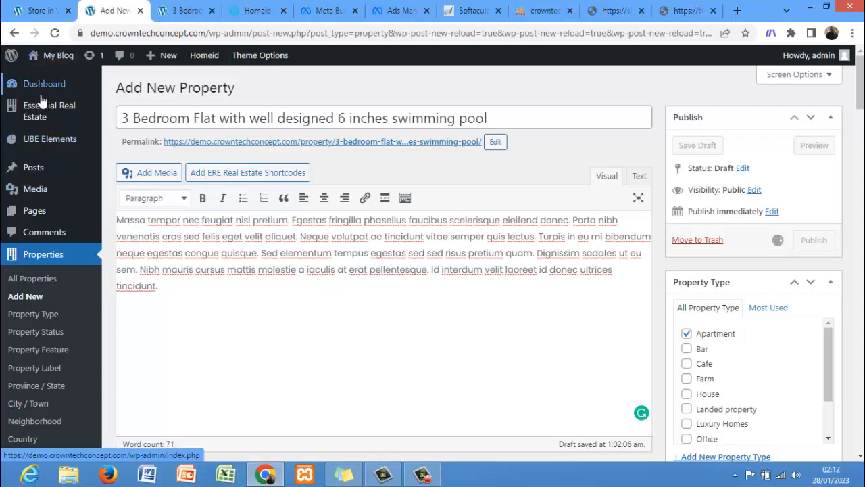
pyautogui.moveTo(46, 108)
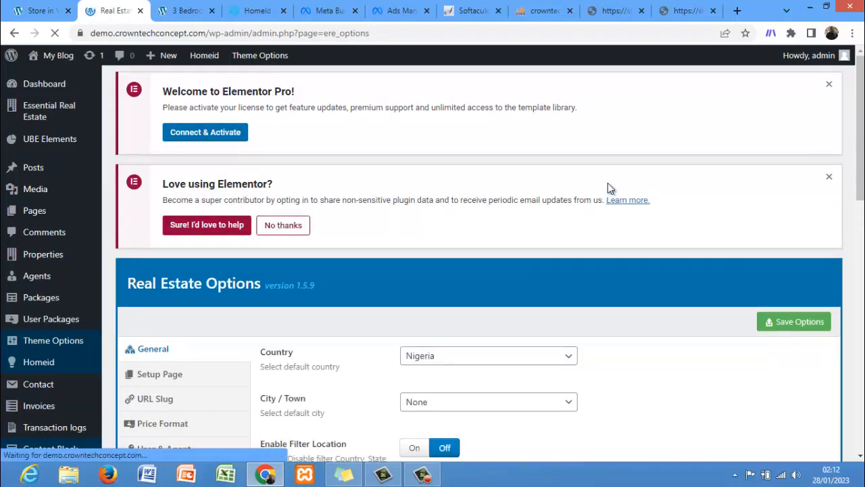
pyautogui.moveTo(860, 203); pyautogui.dragTo(860, 293)
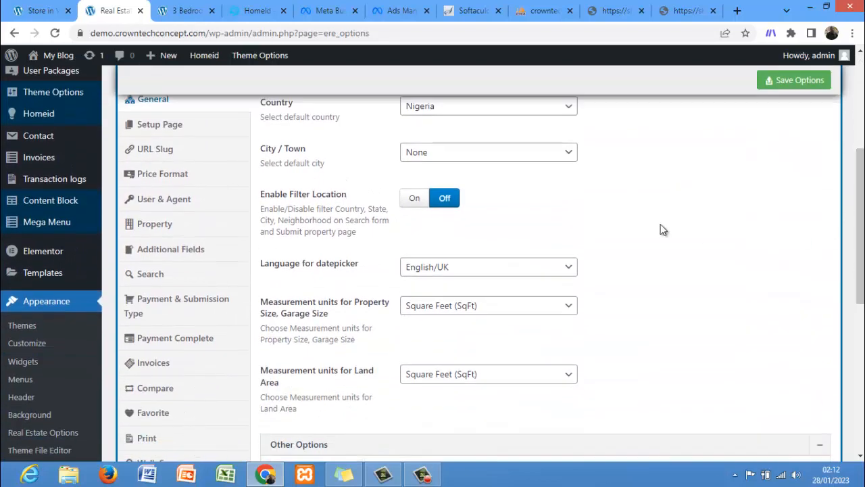
pyautogui.click(459, 155)
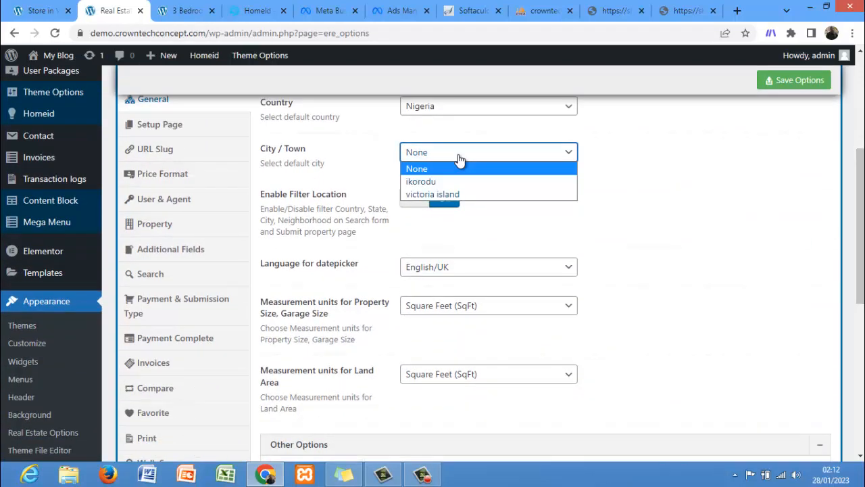
pyautogui.click(459, 165)
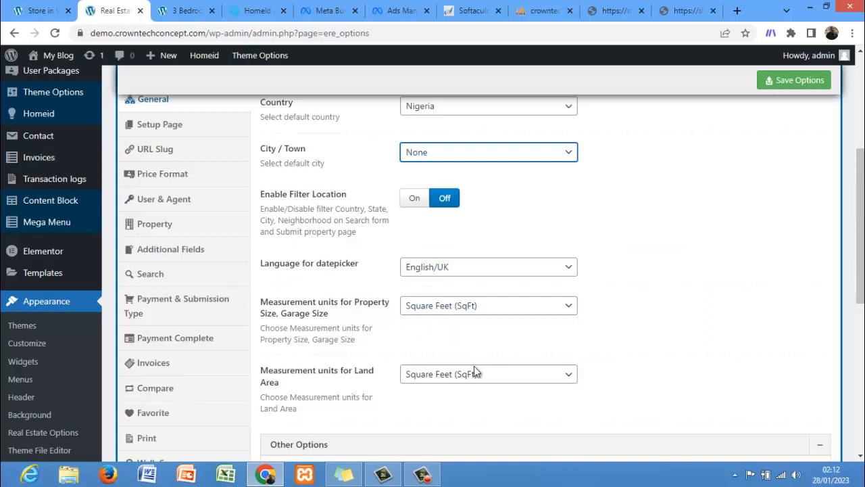
# Step: Switch the land area measurement unit to Square Meters and back to Square Feet
pyautogui.scroll(-2, 860, 269)
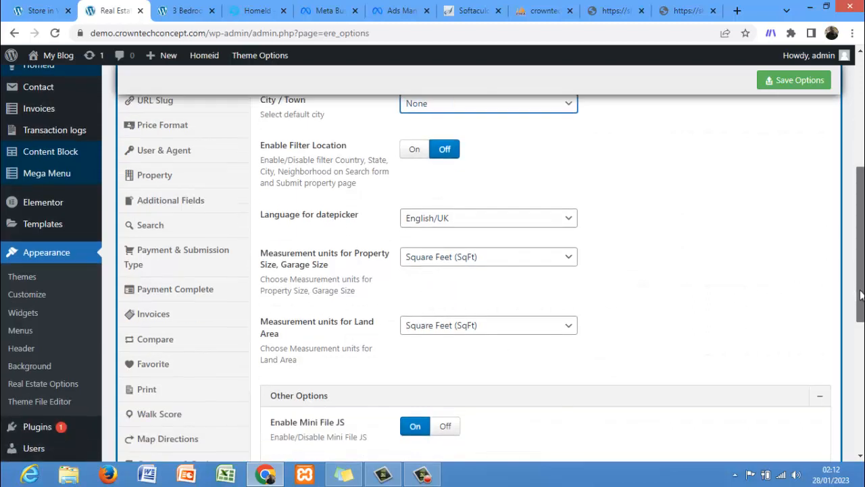
pyautogui.click(466, 264)
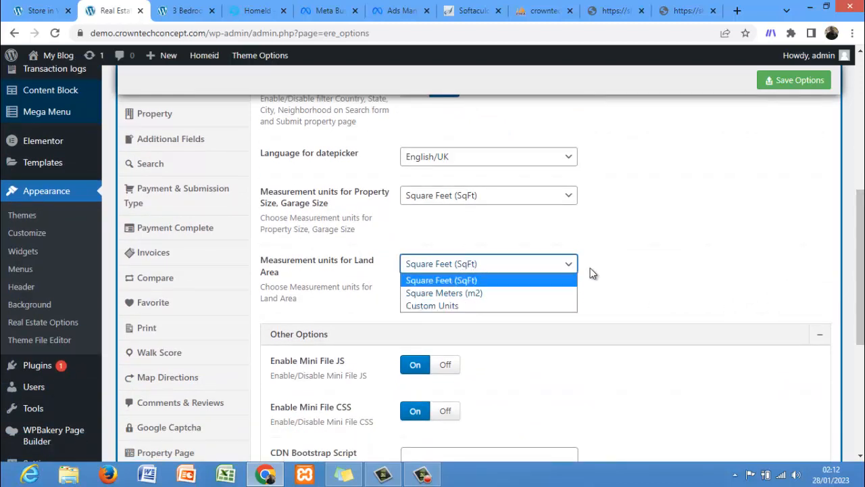
pyautogui.click(526, 292)
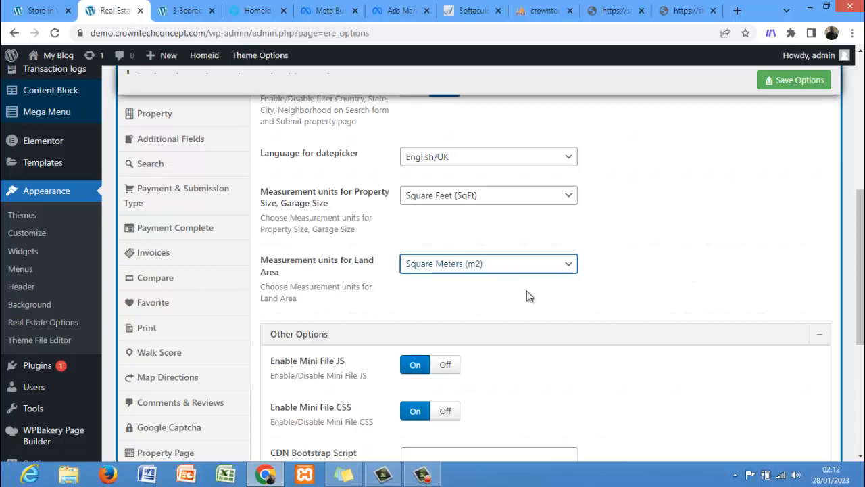
pyautogui.click(507, 269)
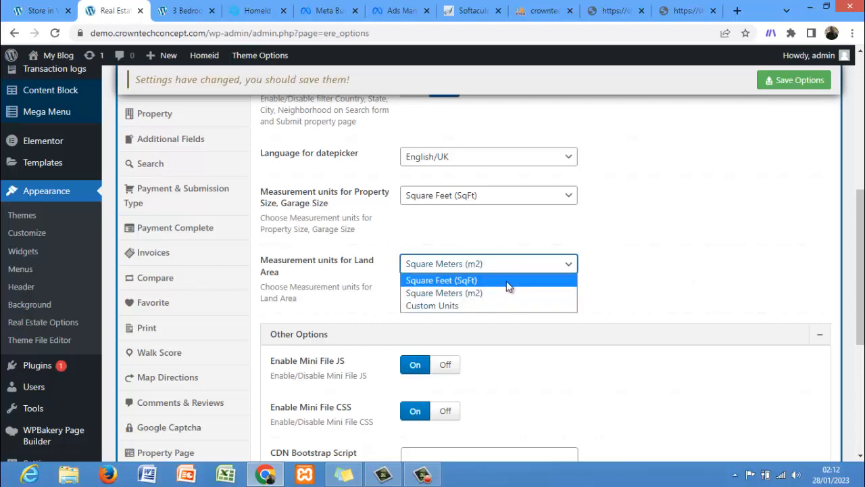
pyautogui.click(508, 280)
# Step: Open the Setup Page section of Real Estate Options, leaving without saving
pyautogui.moveTo(860, 271); pyautogui.dragTo(859, 310)
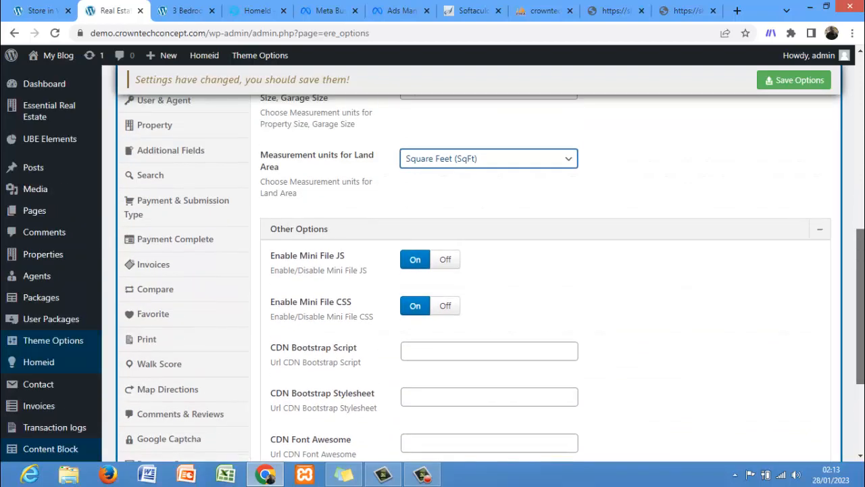
pyautogui.moveTo(860, 277); pyautogui.dragTo(862, 179)
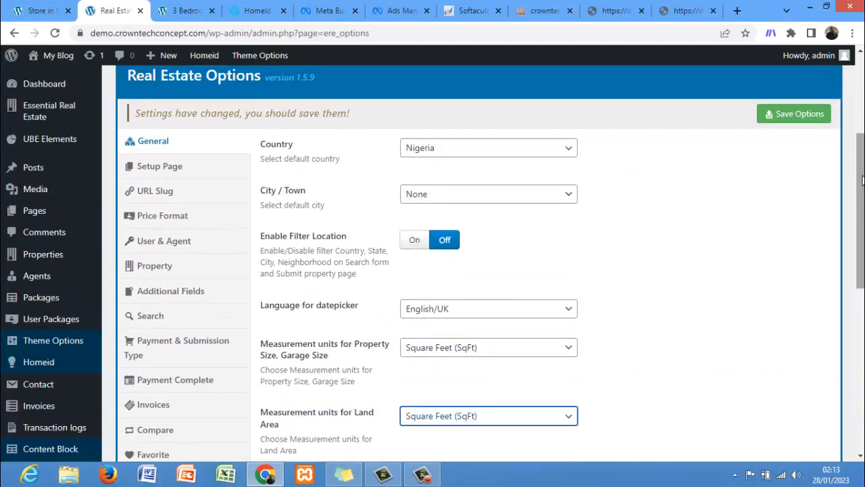
pyautogui.click(175, 173)
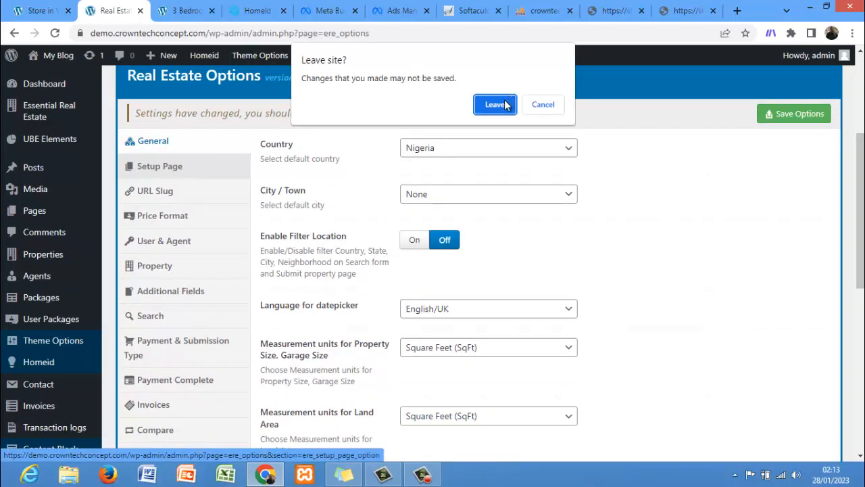
pyautogui.click(495, 104)
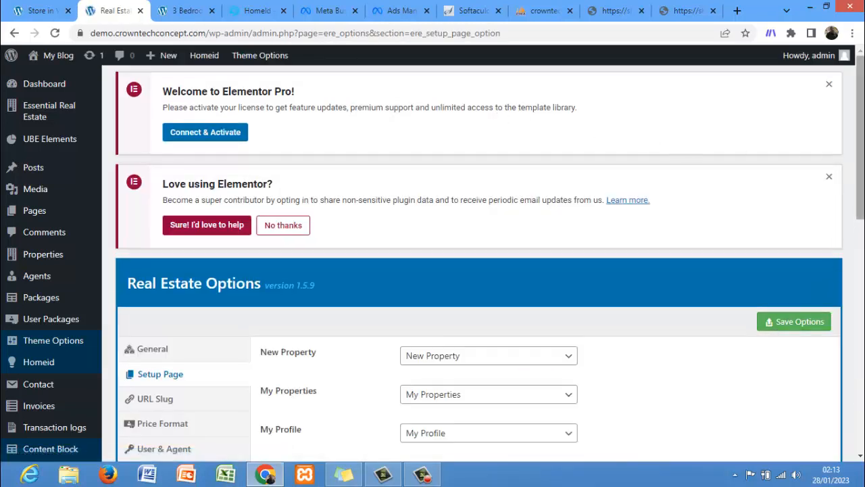
# Step: Review the Setup Page and URL Slug settings, then return to the property preview tab
pyautogui.scroll(-3, 774, 334)
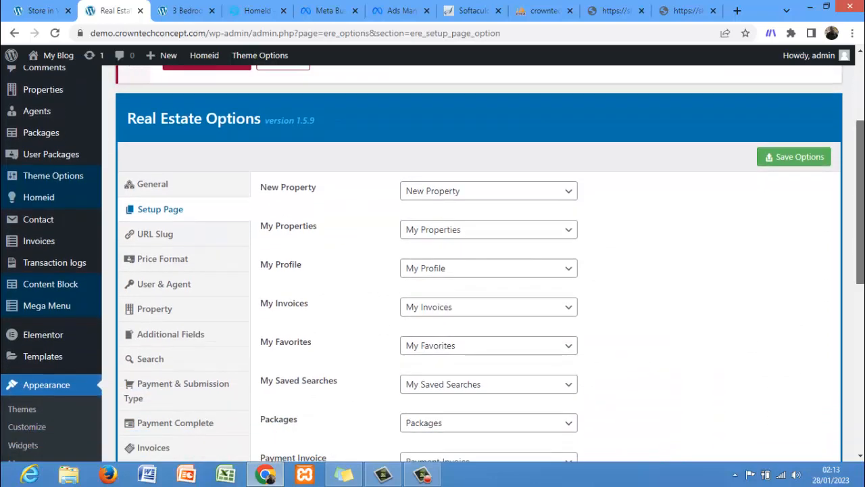
pyautogui.scroll(-1, 478, 263)
pyautogui.scroll(-4, 478, 264)
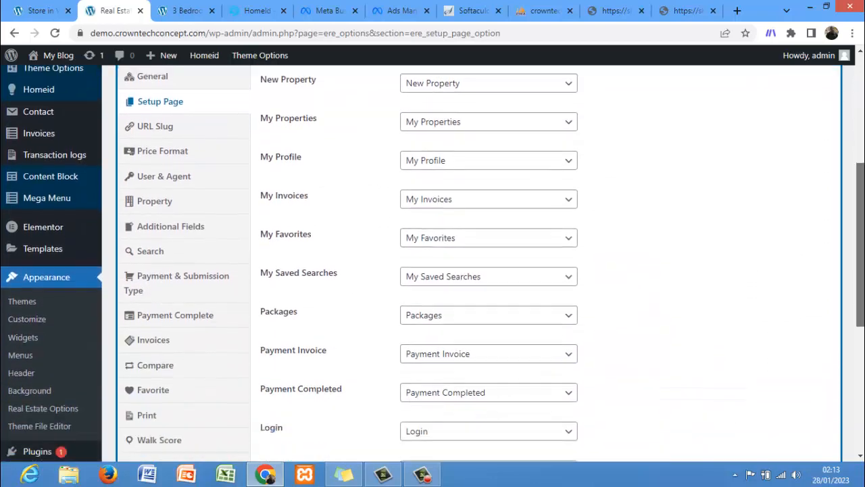
pyautogui.scroll(-4, 479, 263)
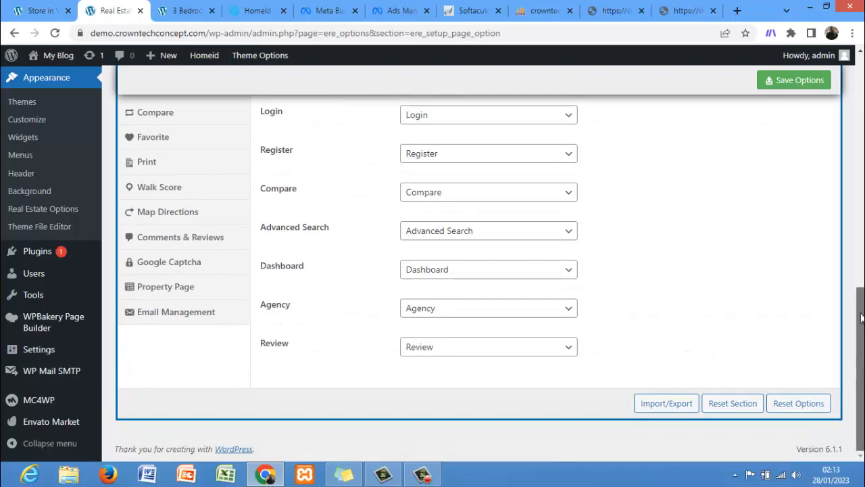
pyautogui.moveTo(860, 438); pyautogui.dragTo(861, 218)
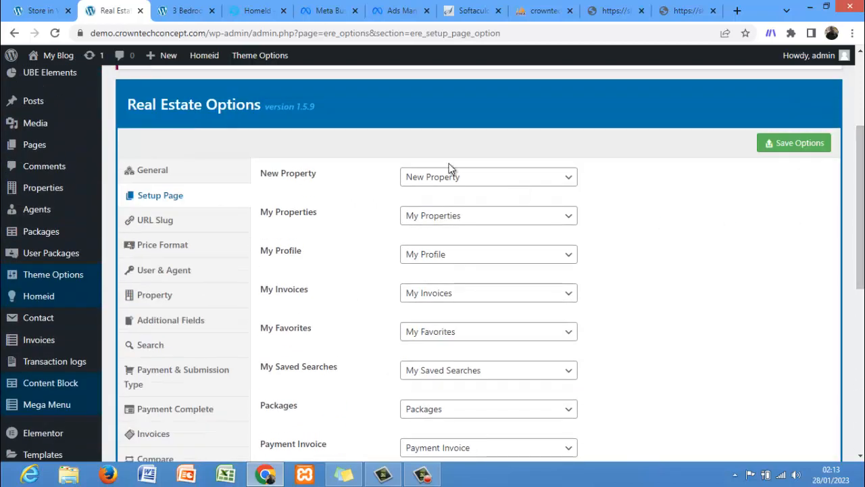
pyautogui.click(436, 179)
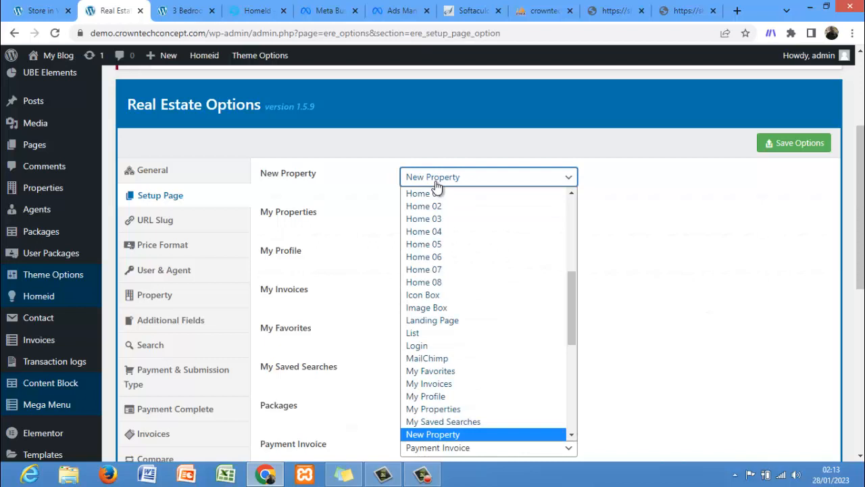
pyautogui.click(436, 181)
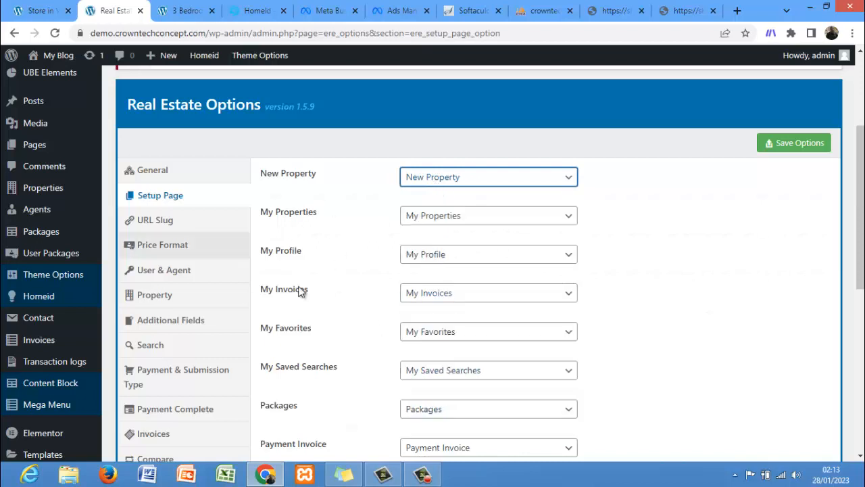
pyautogui.click(165, 222)
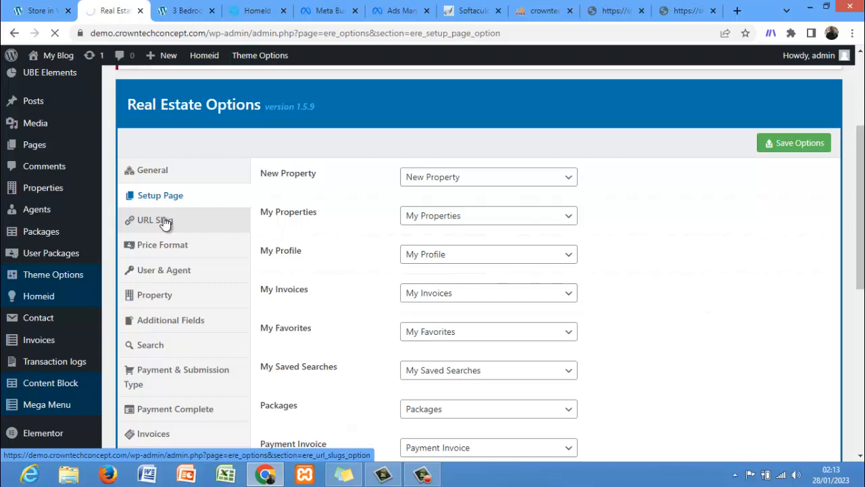
pyautogui.click(177, 10)
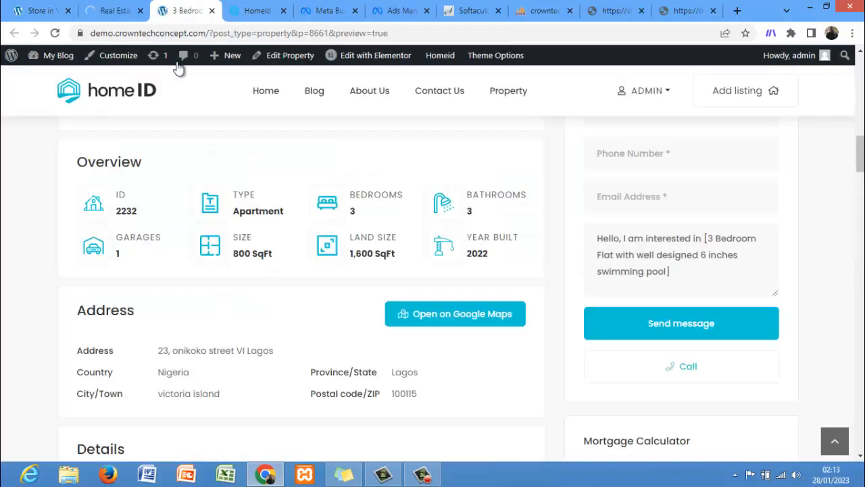
# Step: Return to Real Estate Options, open the Price Format section and clear the Currency Sign field
pyautogui.click(115, 10)
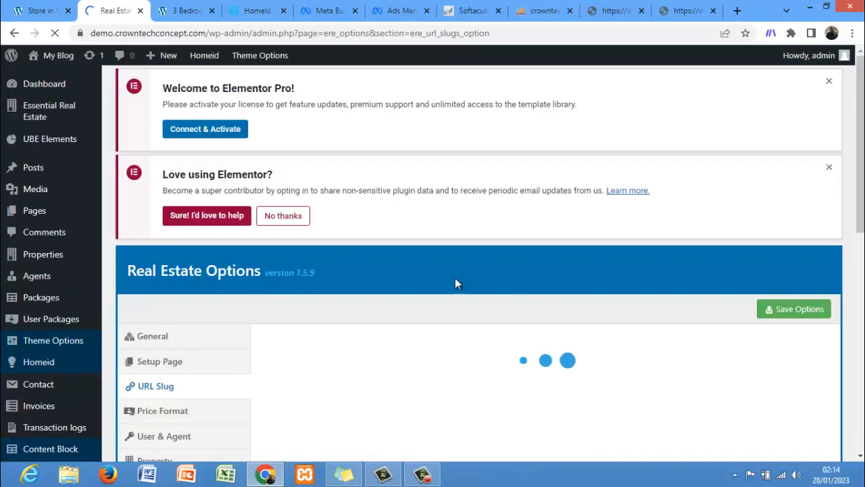
pyautogui.scroll(-1, 856, 176)
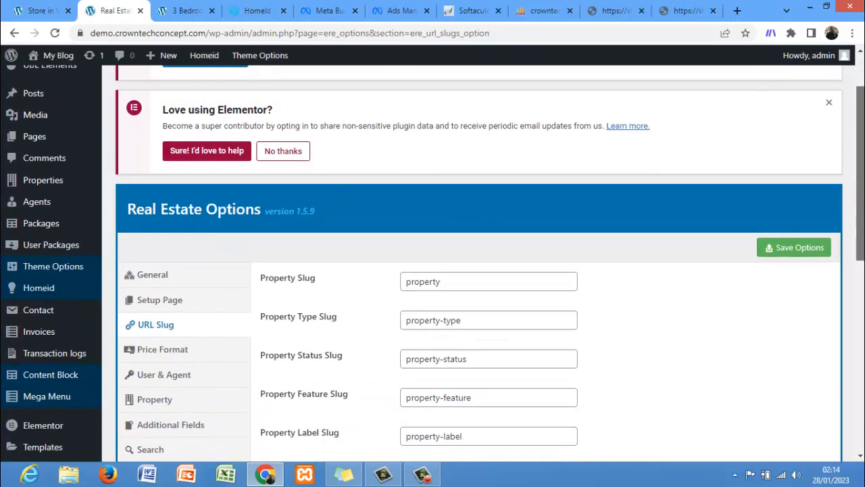
pyautogui.scroll(-2, 480, 263)
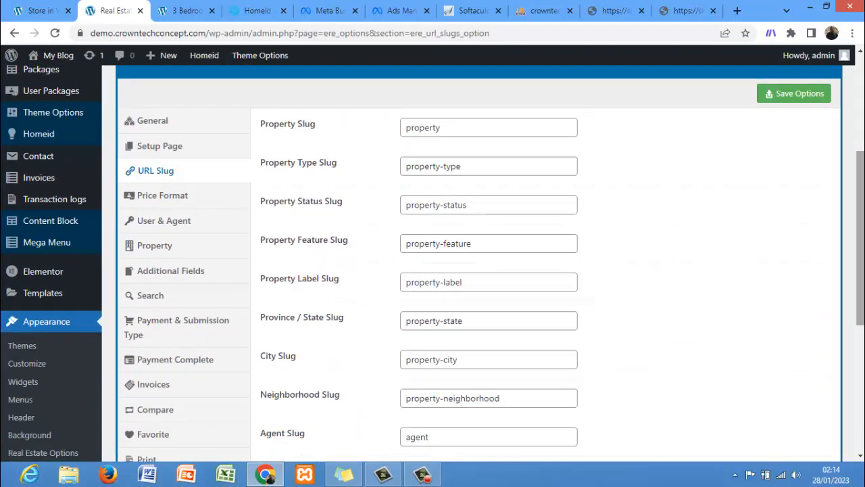
pyautogui.scroll(-1, 625, 294)
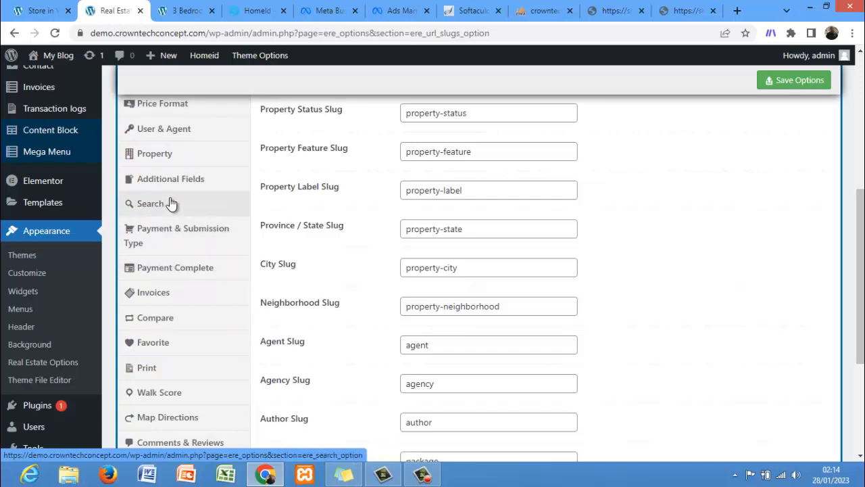
pyautogui.click(168, 109)
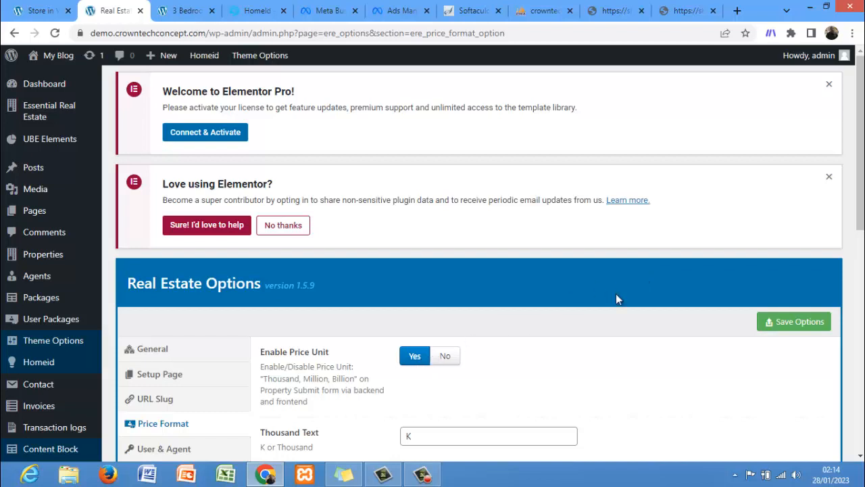
pyautogui.scroll(-1, 860, 217)
pyautogui.scroll(-4, 830, 320)
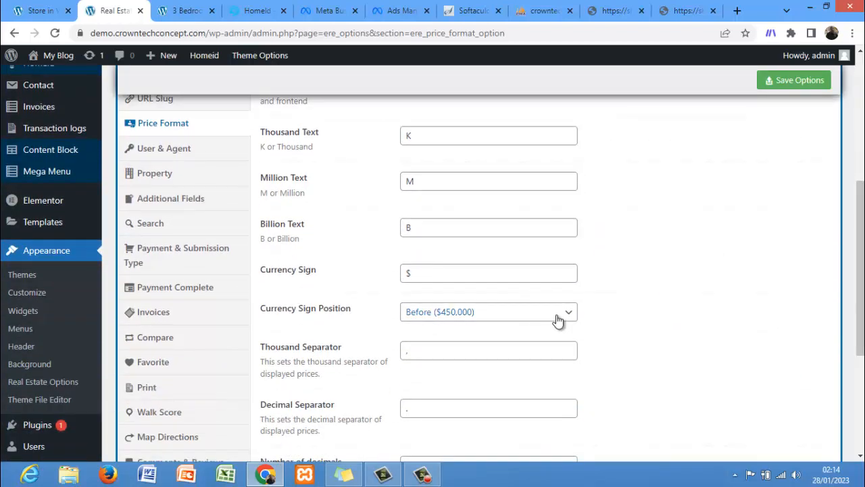
pyautogui.click(473, 276)
pyautogui.press('BackSpace')
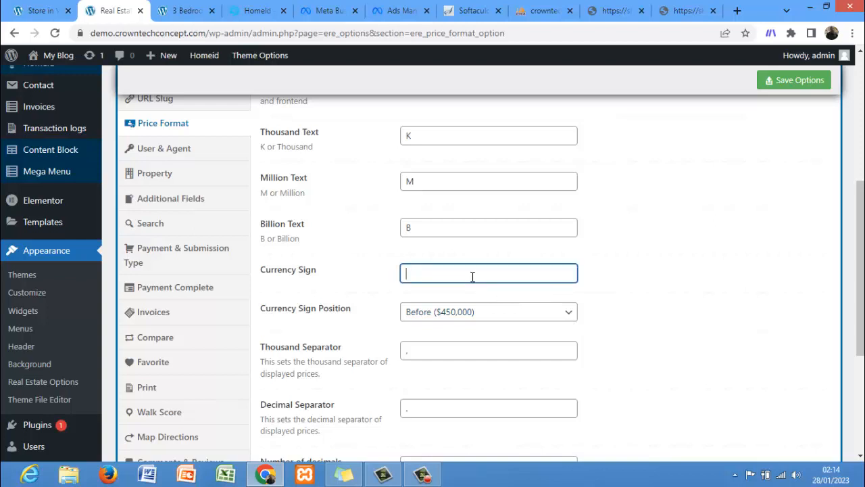
# Step: In another browser tab, search Google for "naira sign" and copy the ₦ symbol from the results
pyautogui.click(686, 11)
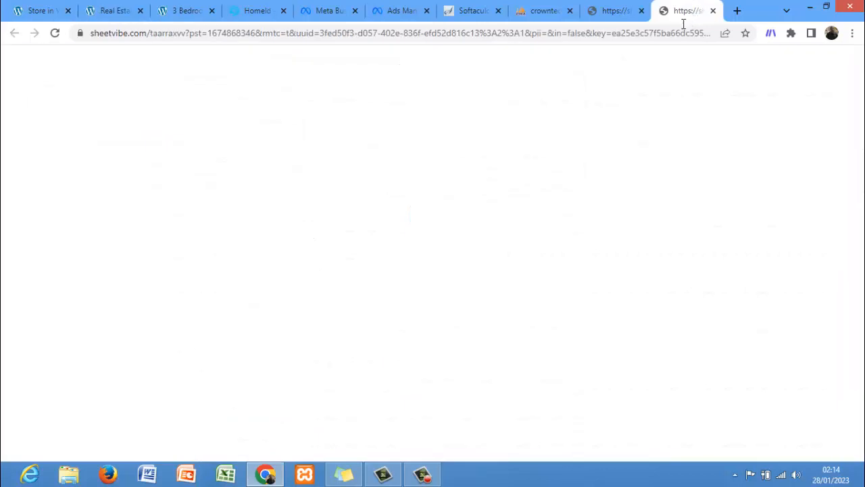
pyautogui.click(681, 32)
pyautogui.write('nait')
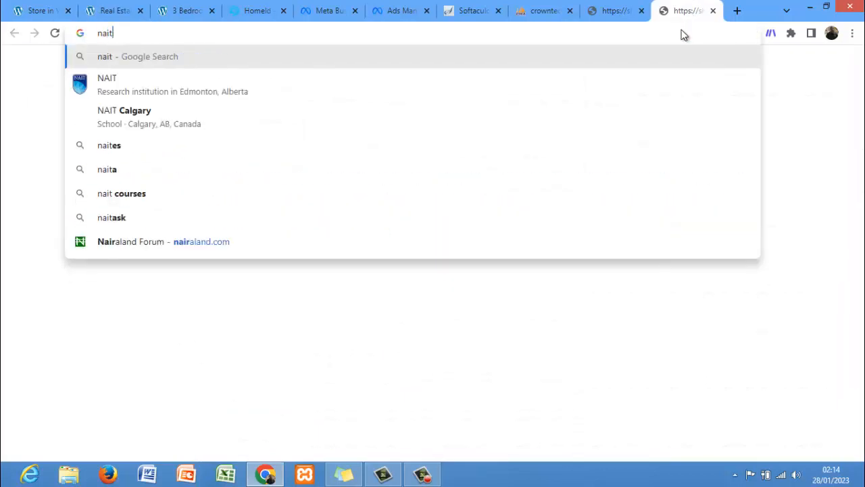
pyautogui.press('BackSpace')
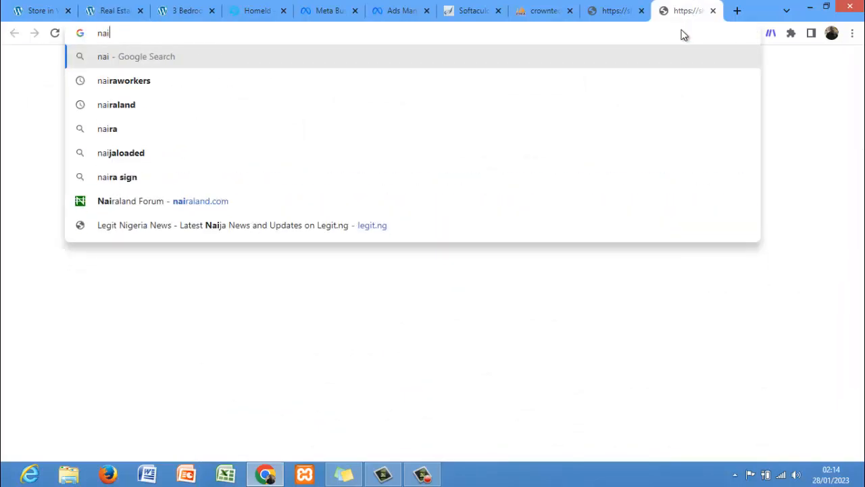
pyautogui.write('ra')
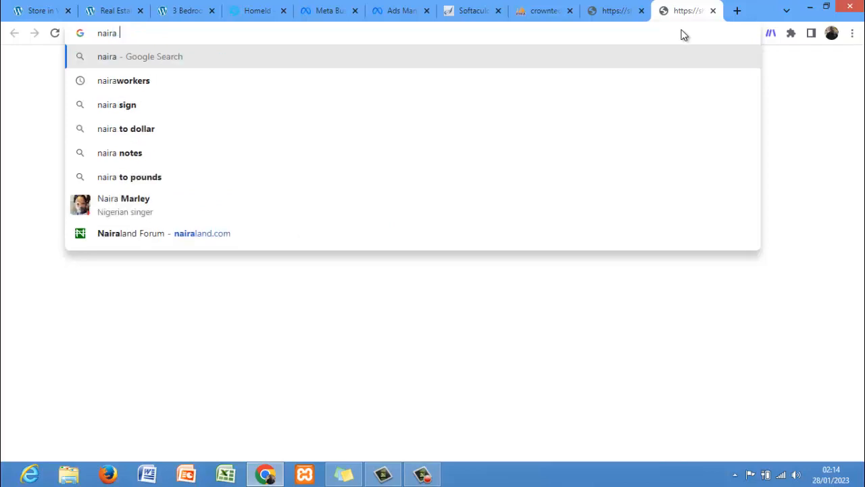
pyautogui.press('Down')
pyautogui.press('Down')
pyautogui.press('Return')
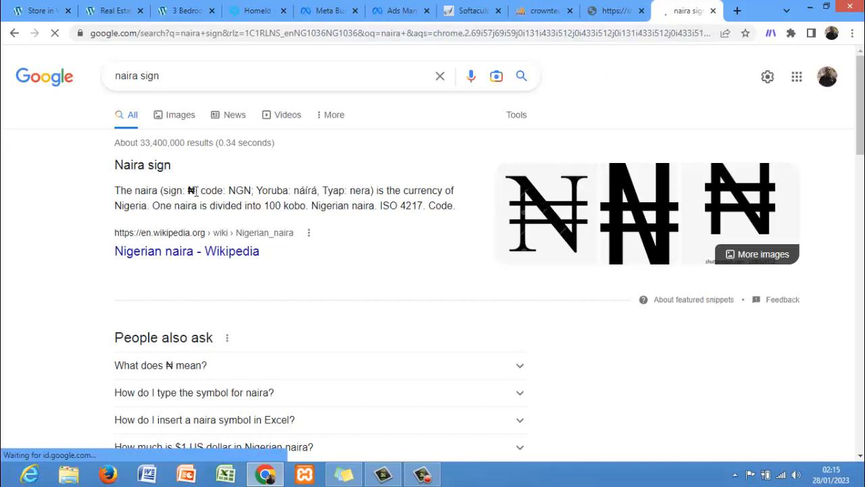
pyautogui.doubleClick(191, 191)
pyautogui.hotkey('ctrl', 'c')
# Step: Paste ₦ as the Currency Sign, keep the position Before ($450,000), and save the options
pyautogui.click(114, 11)
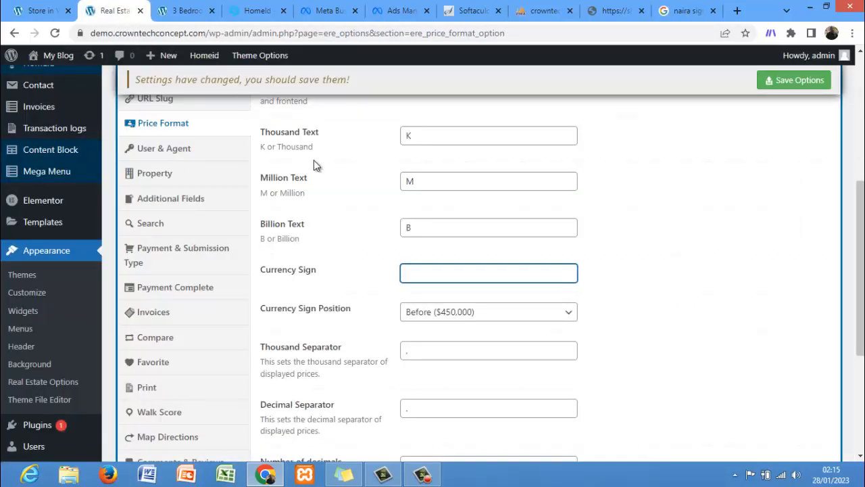
pyautogui.hotkey('ctrl', 'v')
pyautogui.click(447, 314)
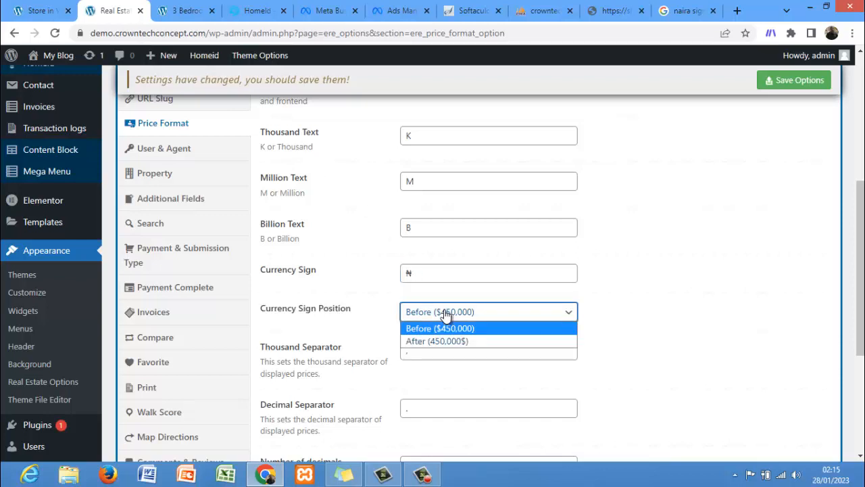
pyautogui.click(446, 315)
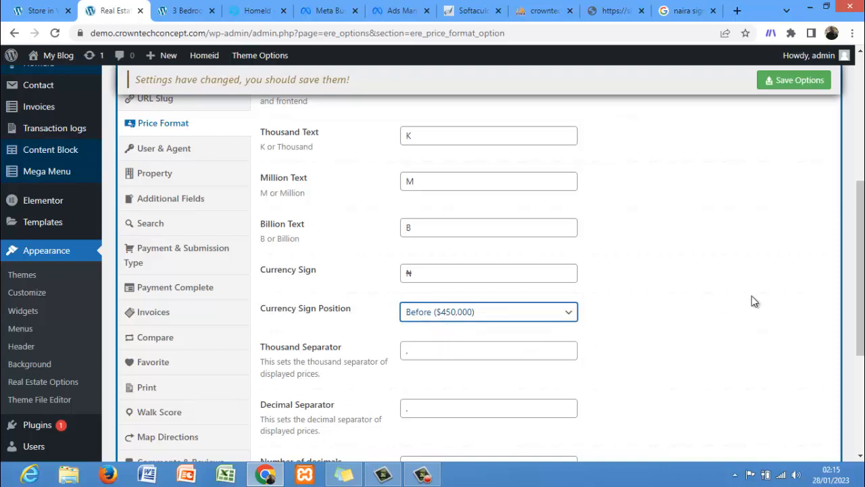
pyautogui.scroll(-3, 754, 302)
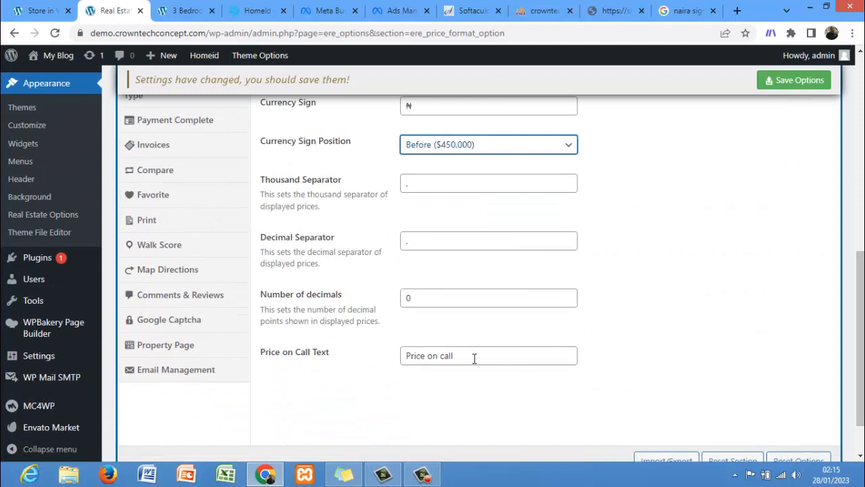
pyautogui.click(799, 82)
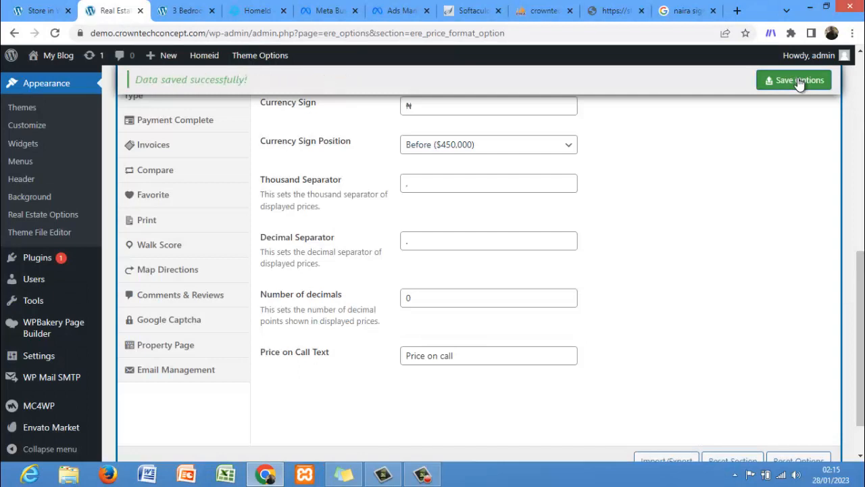
# Step: Open the User & Agent section and set Allow to submit property via frontend to No
pyautogui.scroll(3, 775, 193)
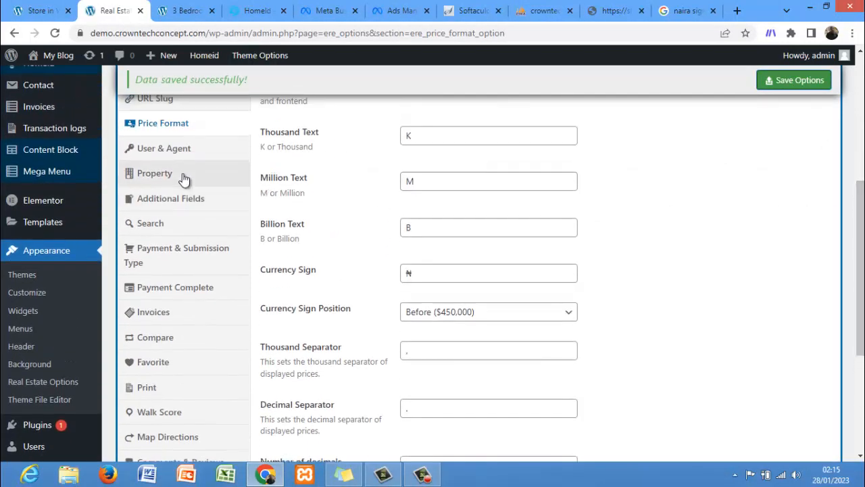
pyautogui.click(170, 148)
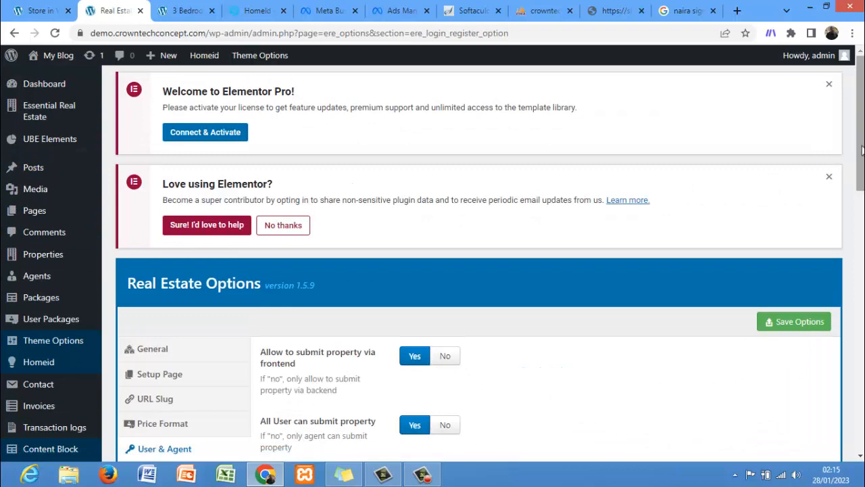
pyautogui.scroll(-4, 852, 176)
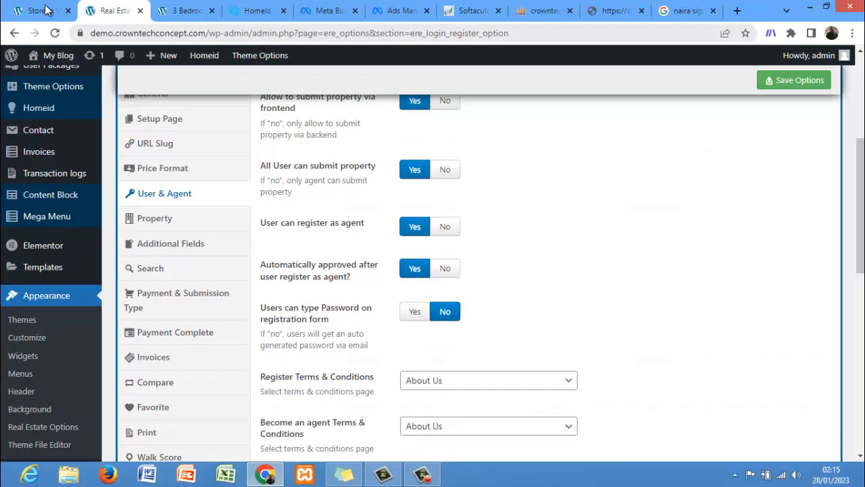
pyautogui.click(66, 5)
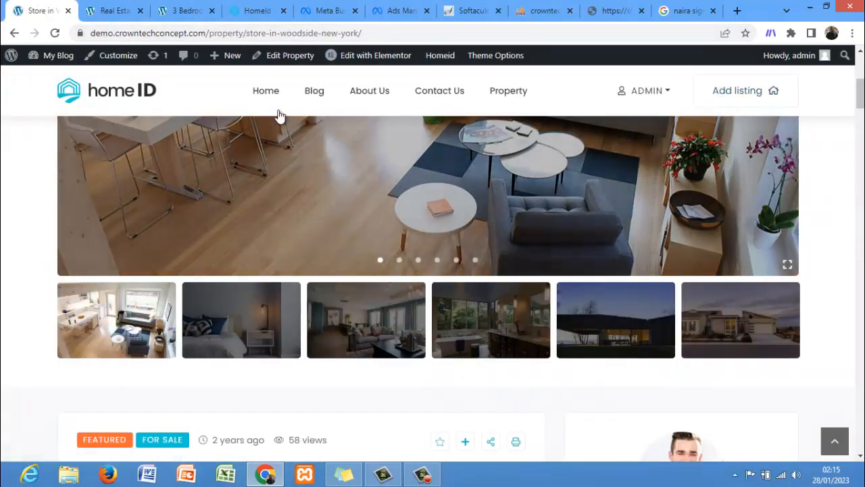
pyautogui.click(108, 11)
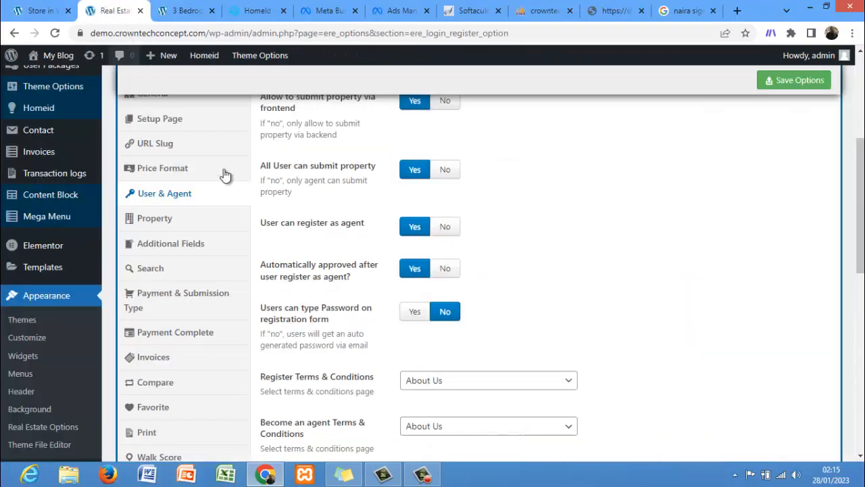
pyautogui.click(442, 103)
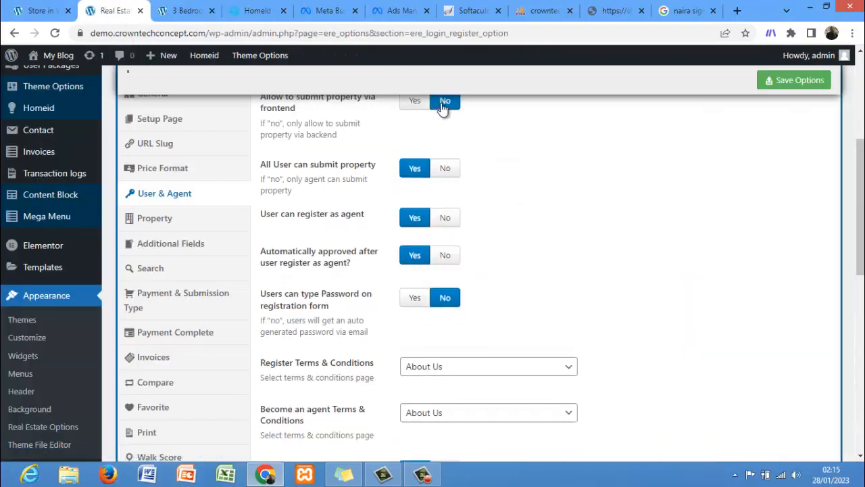
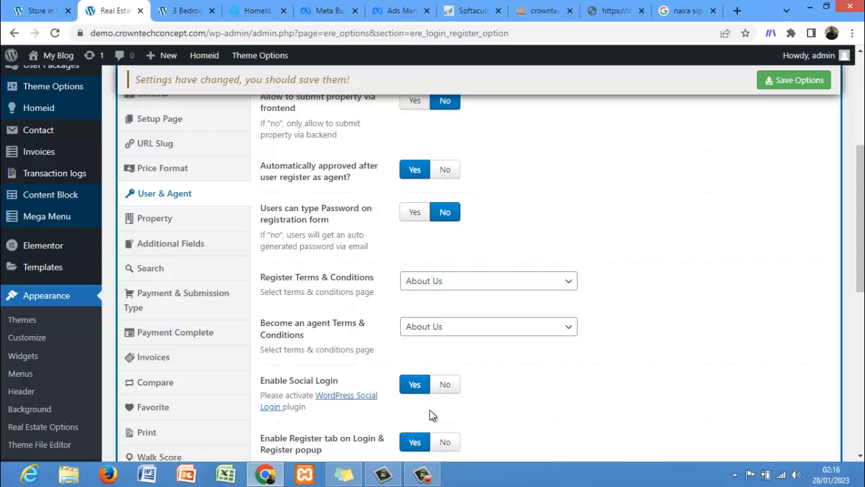
# Step: Set Enable Social Login to No, hide the Company, Position, Youtube URL and Vimeo URL profile fields, and save the options
pyautogui.click(440, 389)
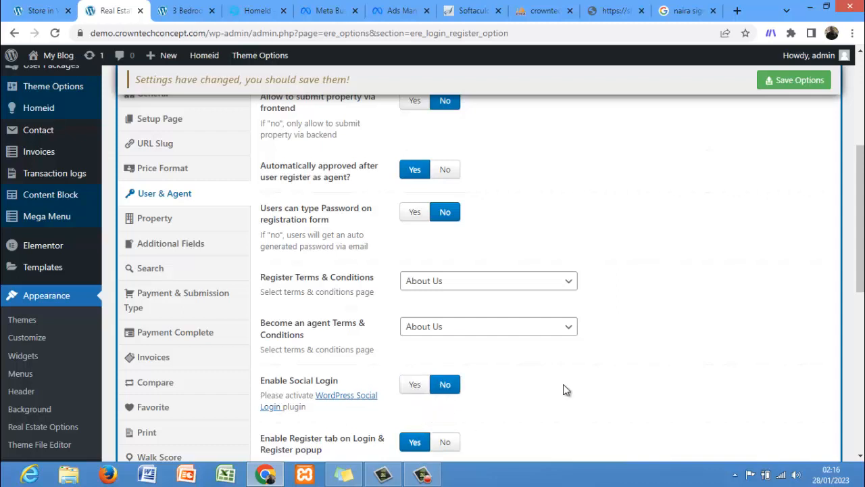
pyautogui.moveTo(862, 253); pyautogui.dragTo(863, 377)
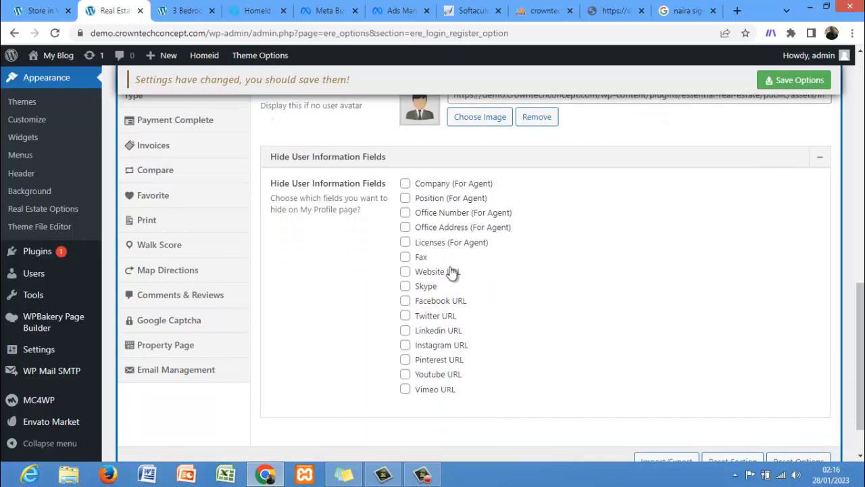
pyautogui.click(405, 183)
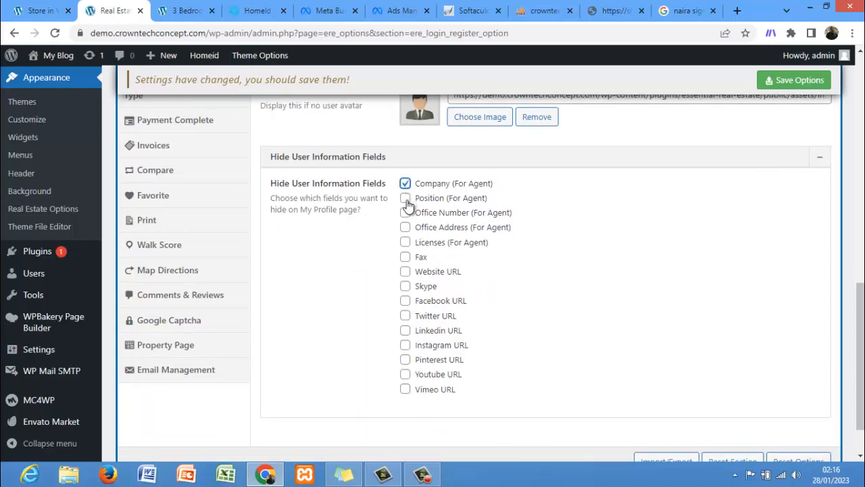
pyautogui.click(406, 199)
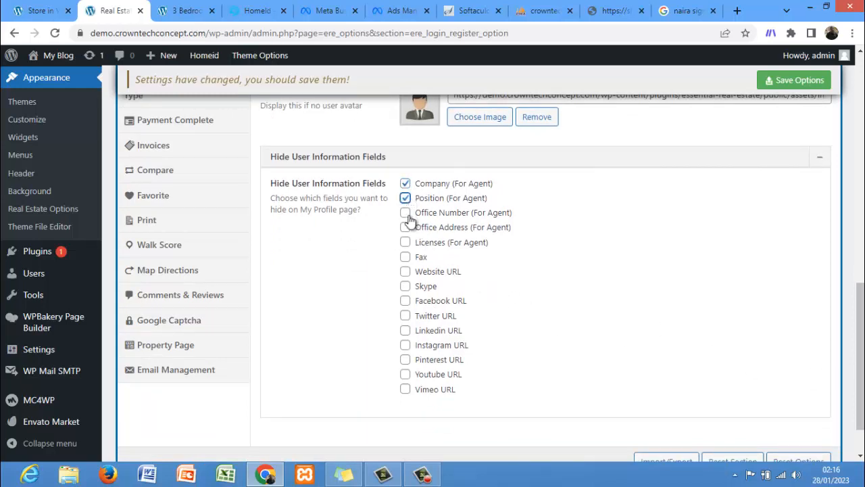
pyautogui.click(405, 390)
pyautogui.click(405, 373)
pyautogui.click(776, 85)
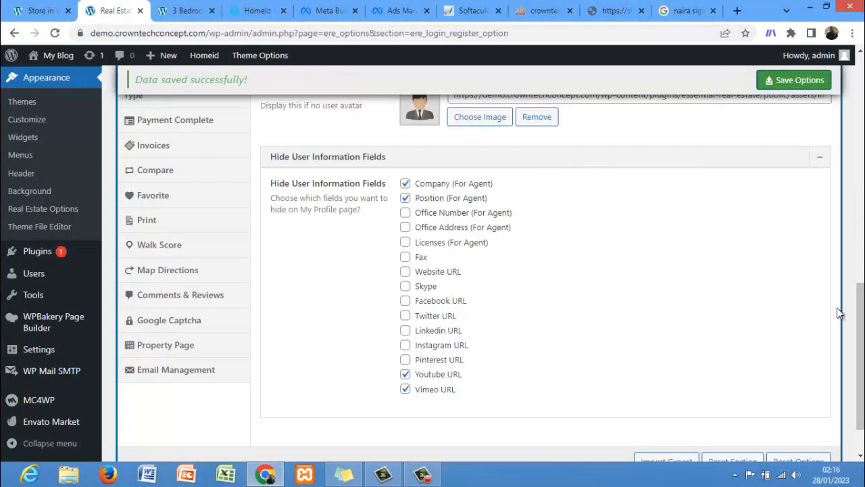
# Step: Reload the front-end property page in the other tab to check how the updated settings display
pyautogui.scroll(2, 838, 312)
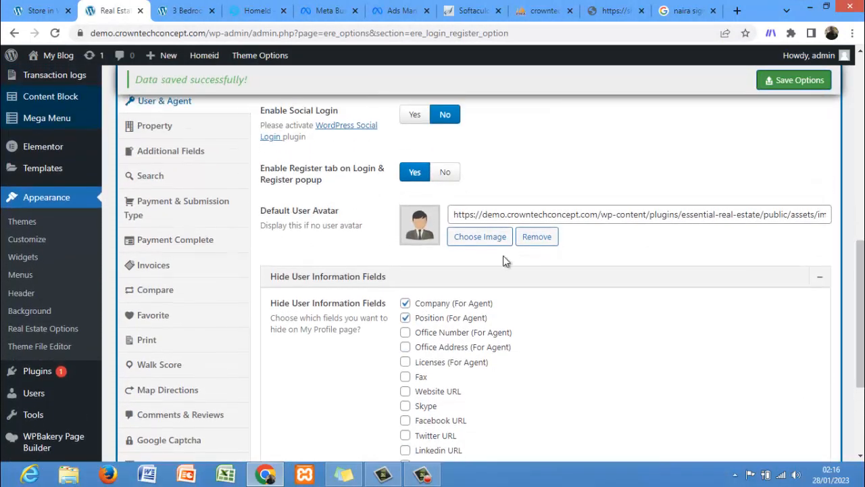
pyautogui.click(147, 201)
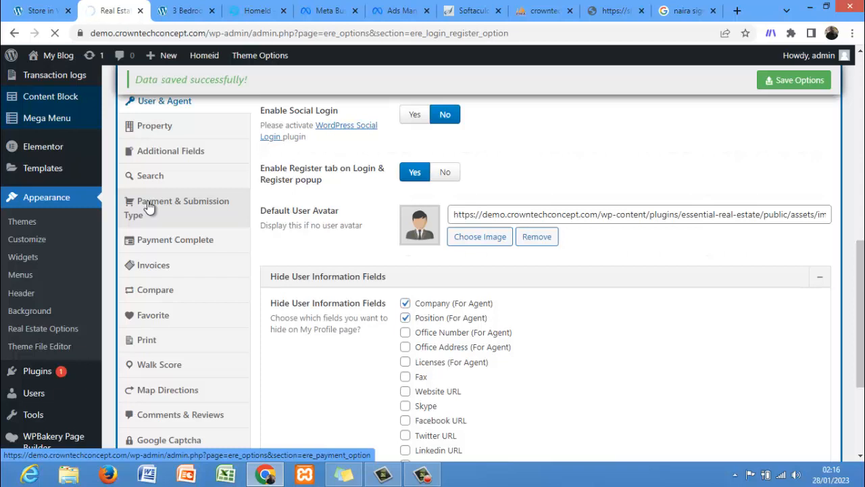
pyautogui.click(44, 10)
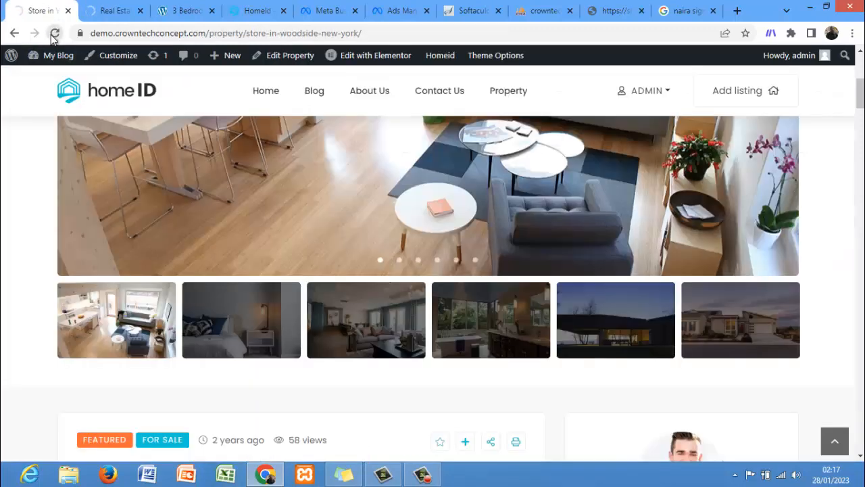
pyautogui.click(54, 34)
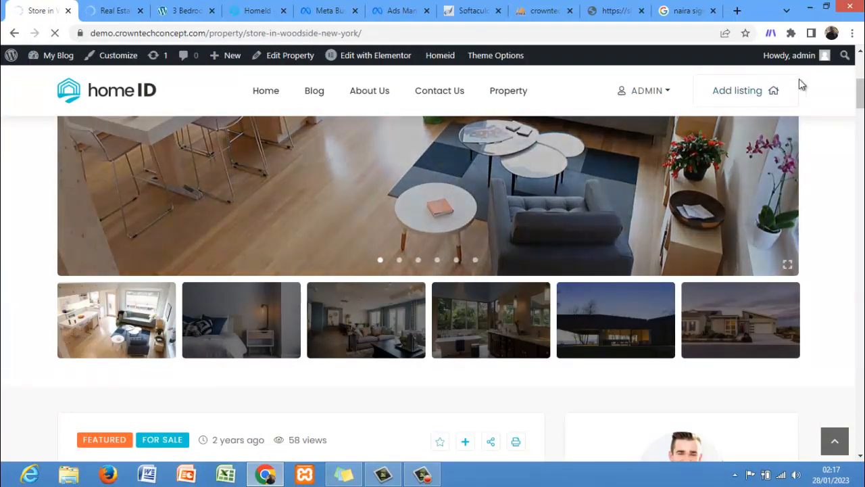
# Step: Open the Payment & Submission Type section and set the Currency Code to NAIRA
pyautogui.click(113, 13)
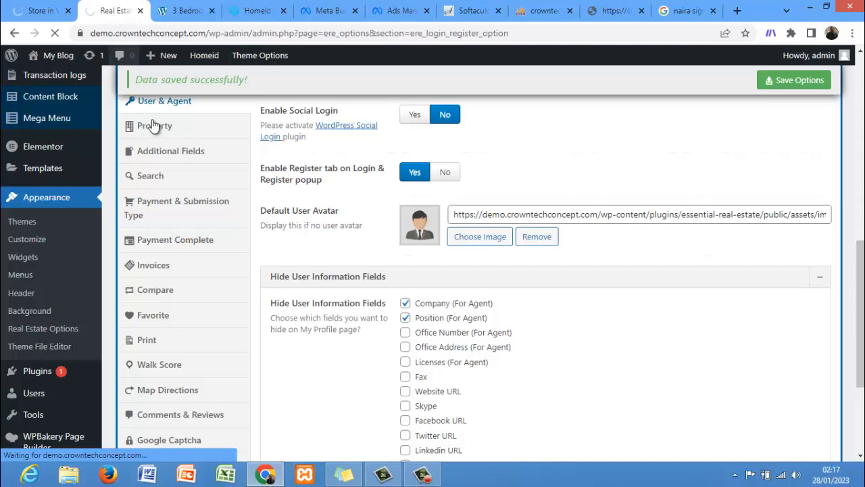
pyautogui.middleClick(174, 203)
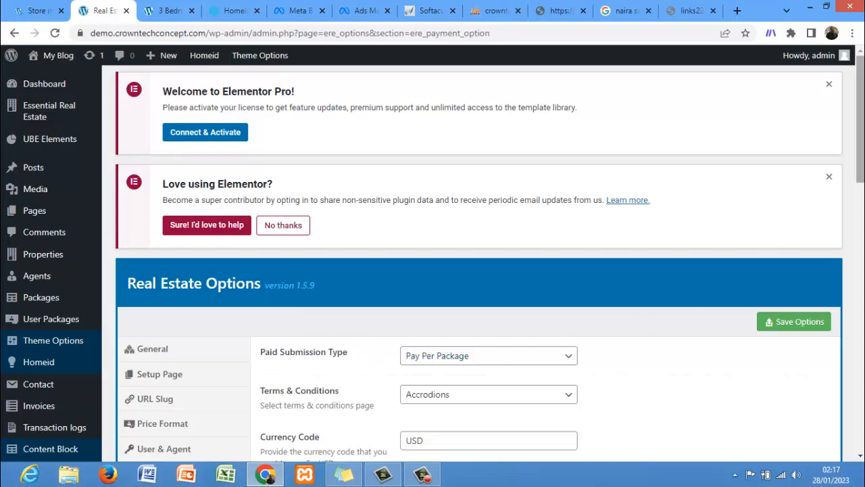
pyautogui.scroll(-2, 860, 122)
pyautogui.scroll(-1, 548, 255)
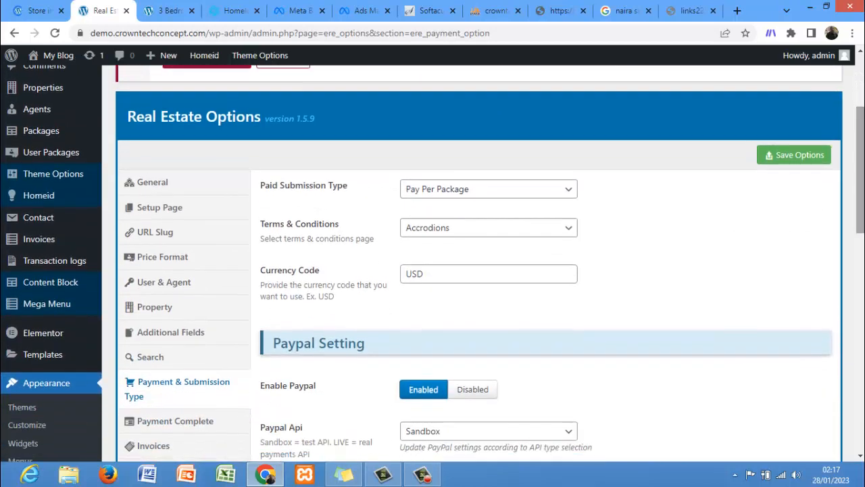
pyautogui.scroll(-1, 548, 255)
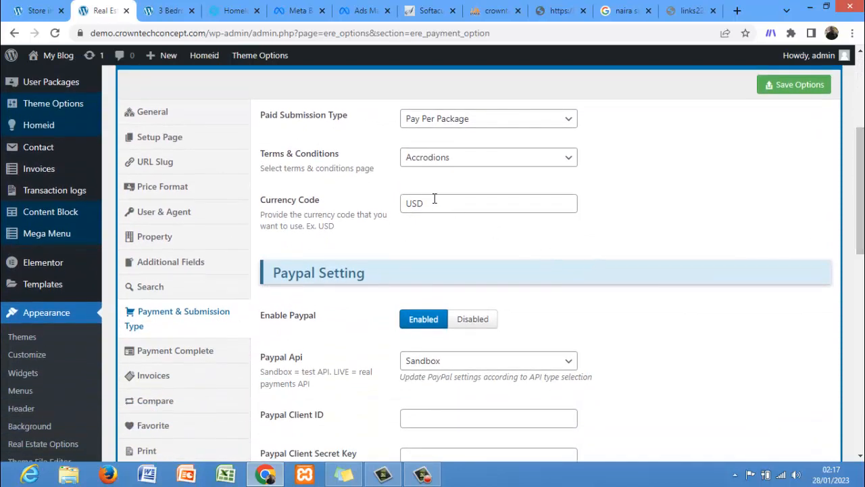
pyautogui.moveTo(421, 202); pyautogui.dragTo(339, 213)
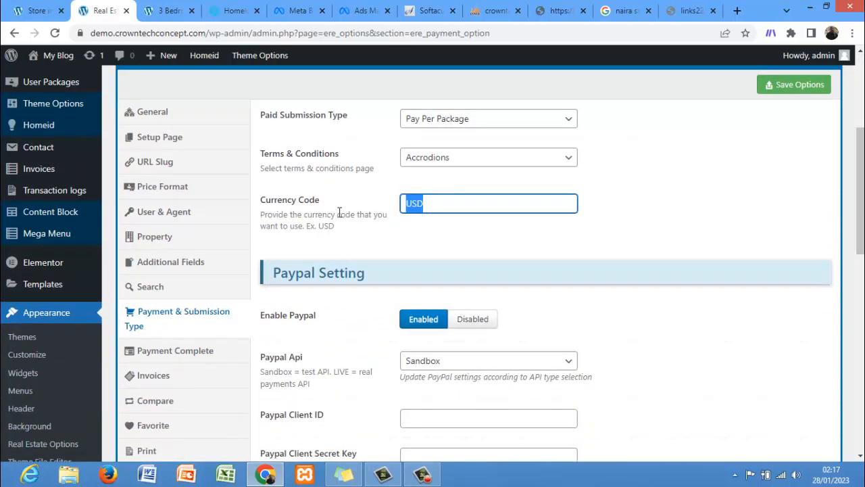
pyautogui.write('NAIRA')
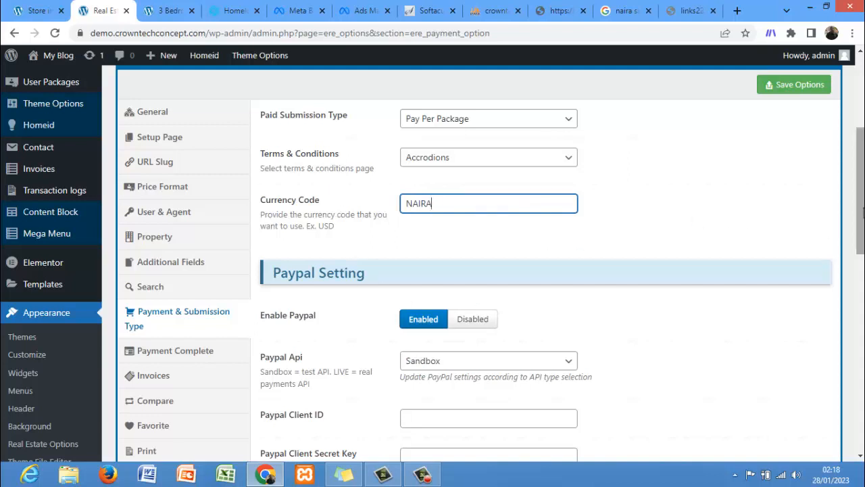
# Step: Disable PayPal, Stripe and Wire Transfer payments and save the options
pyautogui.moveTo(861, 216); pyautogui.dragTo(863, 260)
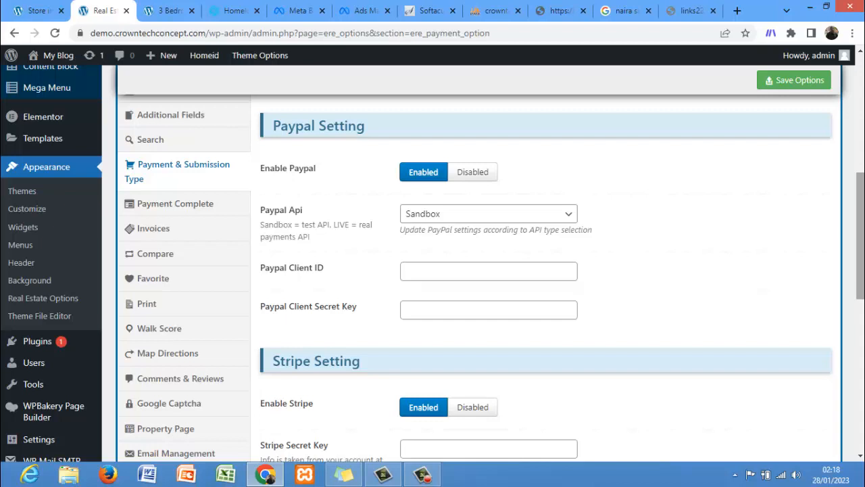
pyautogui.click(481, 174)
pyautogui.click(475, 273)
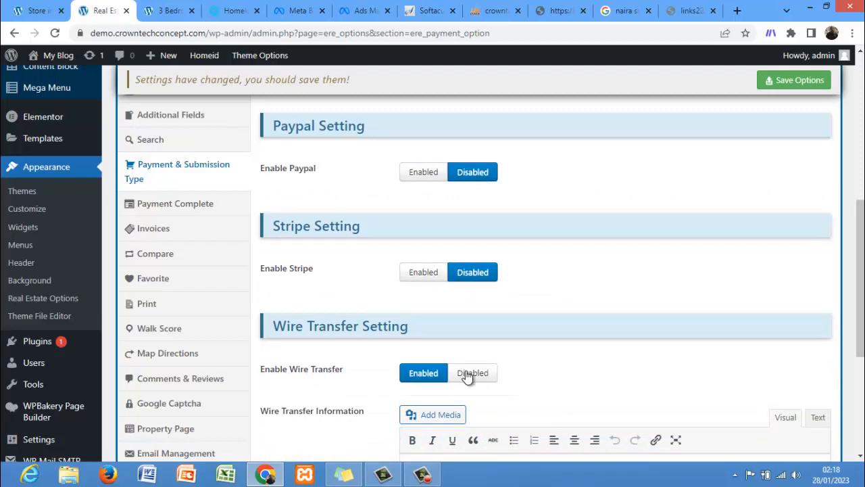
pyautogui.scroll(-3, 853, 209)
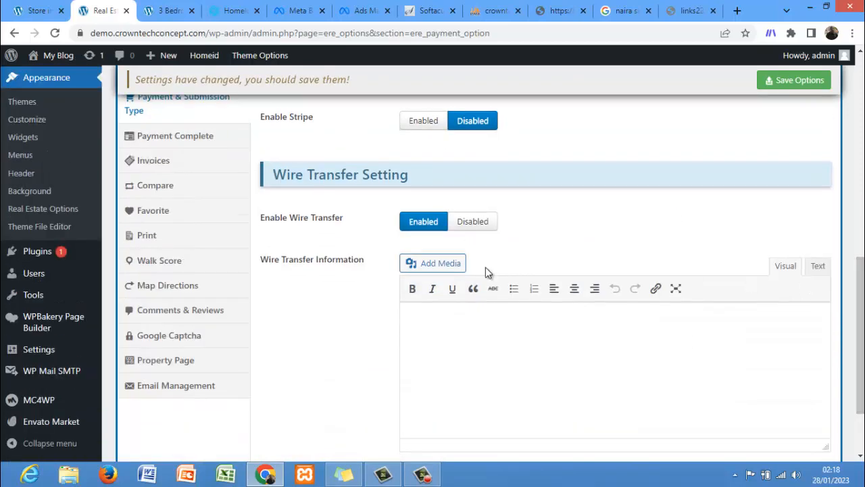
pyautogui.click(476, 230)
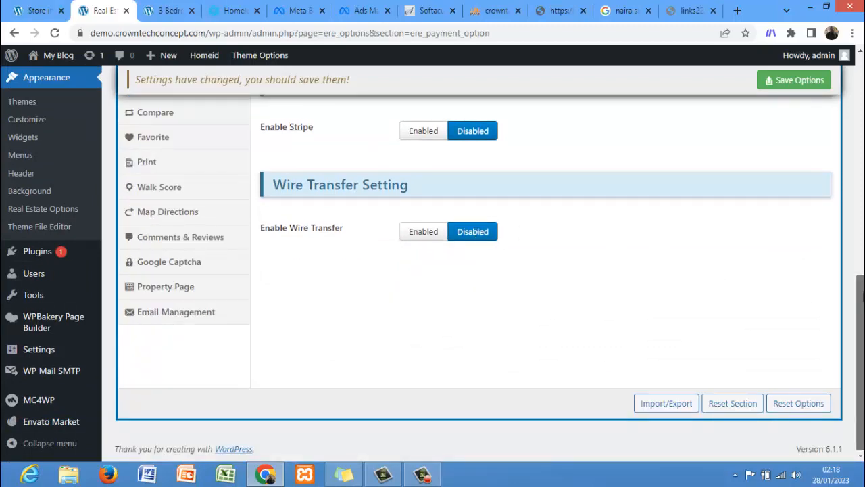
pyautogui.moveTo(863, 296); pyautogui.dragTo(862, 156)
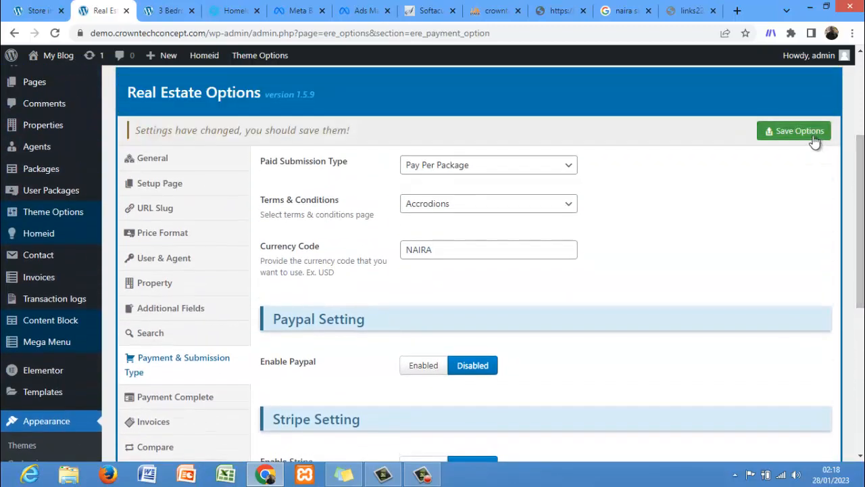
pyautogui.click(800, 133)
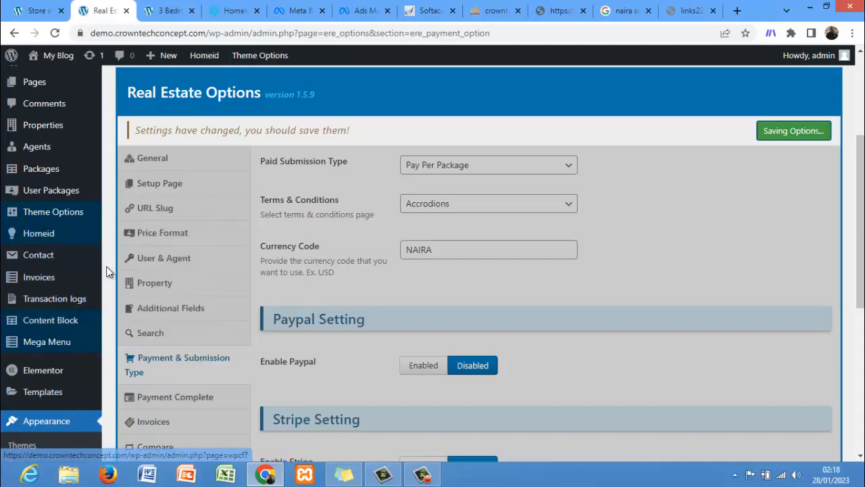
# Step: Open the theme Customizer from the Appearance menu
pyautogui.scroll(-1, 101, 269)
pyautogui.scroll(-5, 106, 271)
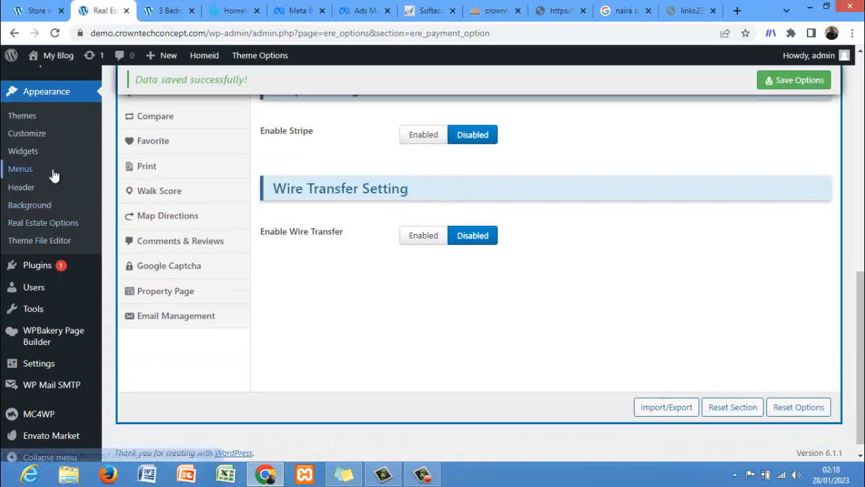
pyautogui.click(34, 131)
# Step: On the front-end property page, open Add listing and choose Become an agent
pyautogui.click(30, 7)
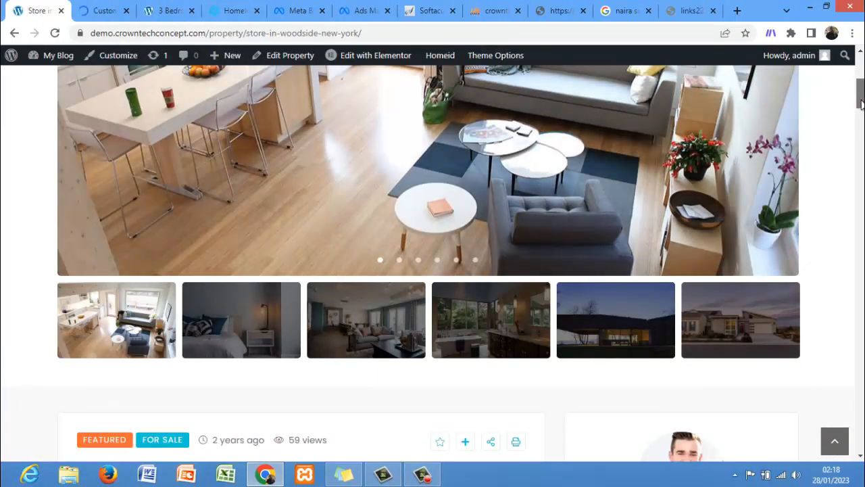
pyautogui.moveTo(860, 101); pyautogui.dragTo(860, 72)
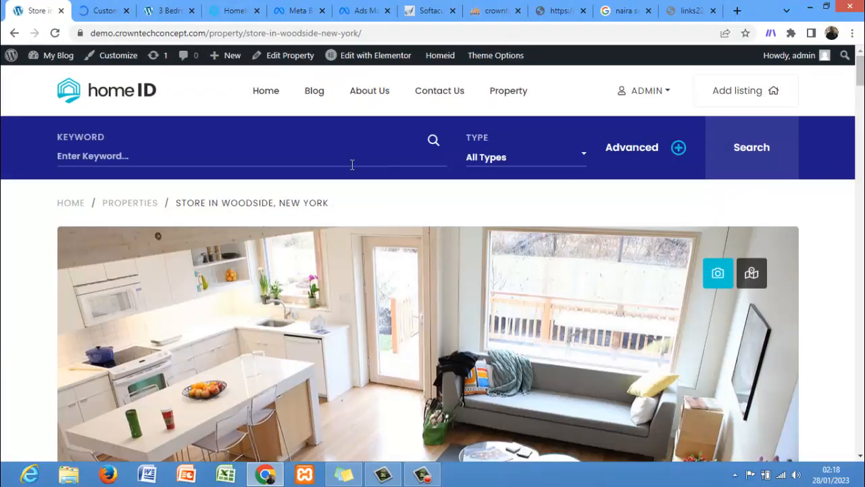
pyautogui.click(730, 95)
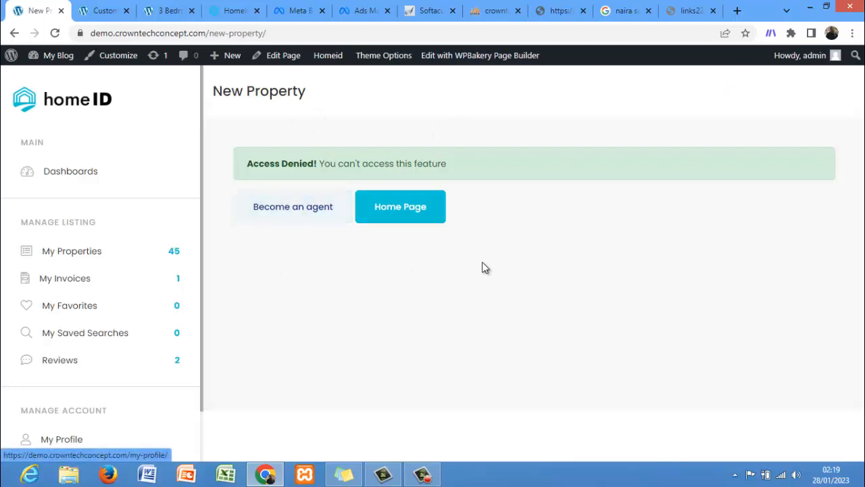
pyautogui.click(299, 212)
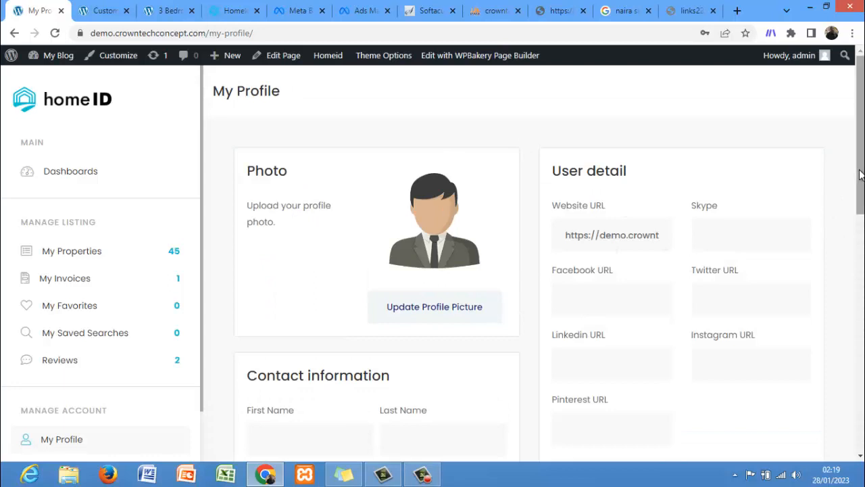
# Step: Scroll through the My Profile page to review its photo, contact, user detail and password fields
pyautogui.moveTo(860, 175); pyautogui.dragTo(863, 378)
pyautogui.click(862, 373)
pyautogui.click(862, 354)
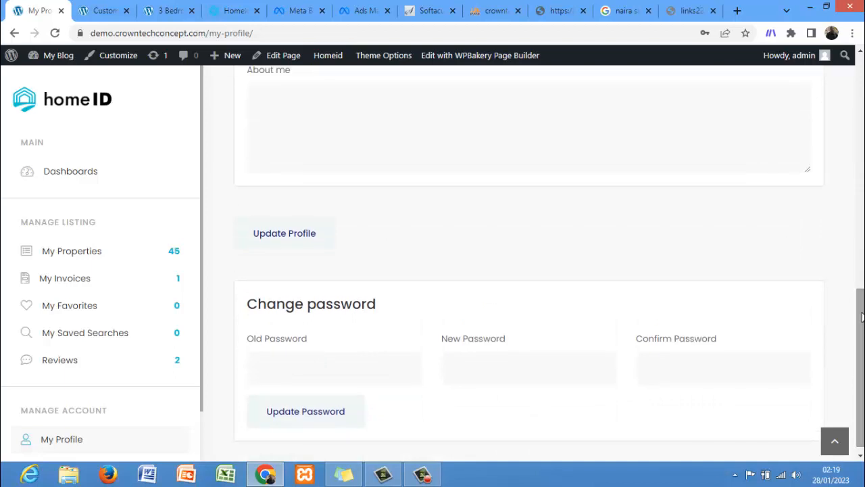
pyautogui.moveTo(862, 317); pyautogui.dragTo(859, 81)
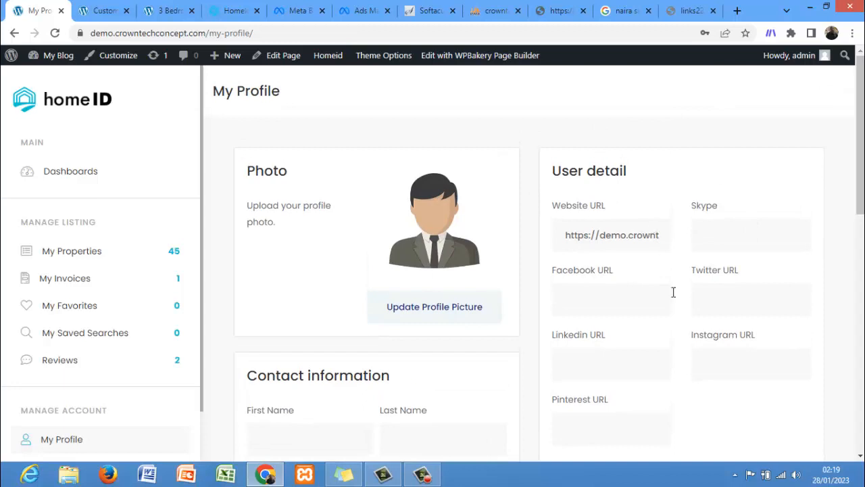
pyautogui.moveTo(860, 182); pyautogui.dragTo(860, 199)
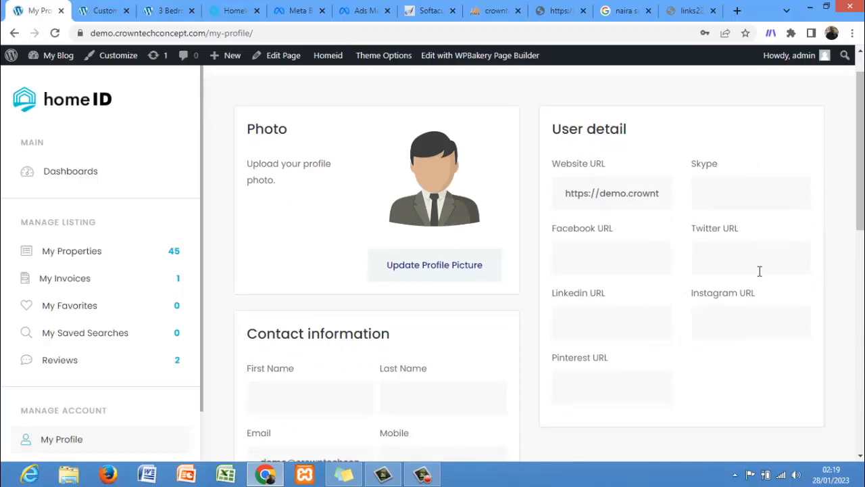
pyautogui.scroll(-5, 525, 298)
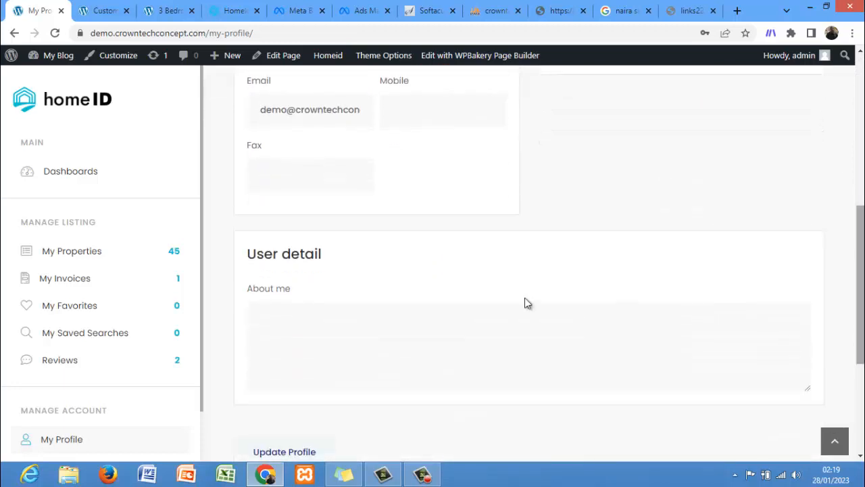
pyautogui.click(331, 173)
pyautogui.scroll(-3, 858, 284)
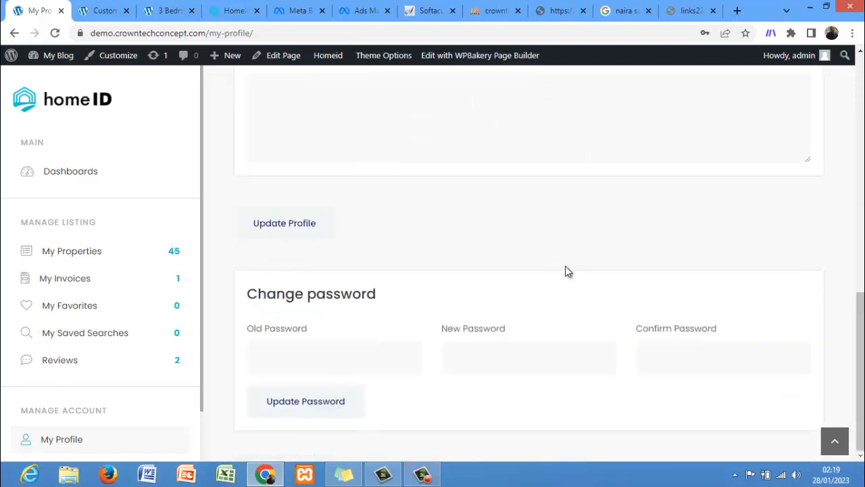
pyautogui.moveTo(861, 299); pyautogui.dragTo(862, 67)
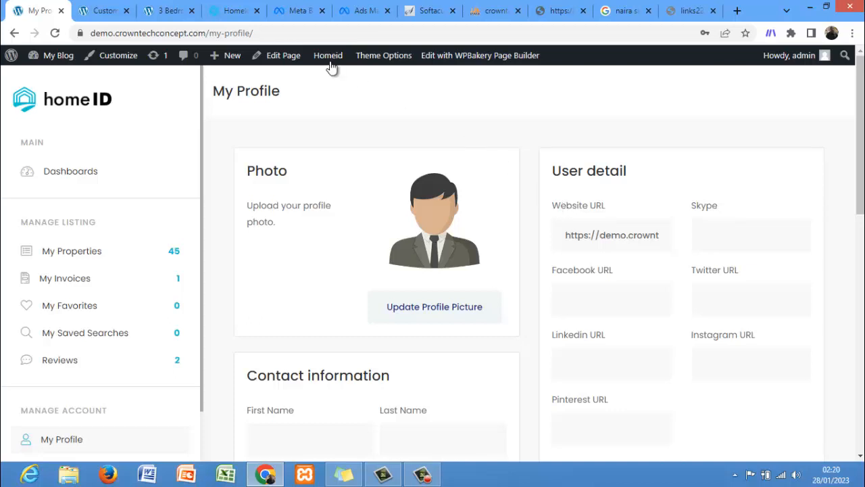
# Step: Try to choose a site logo under Site Identity in the Customizer
pyautogui.click(84, 10)
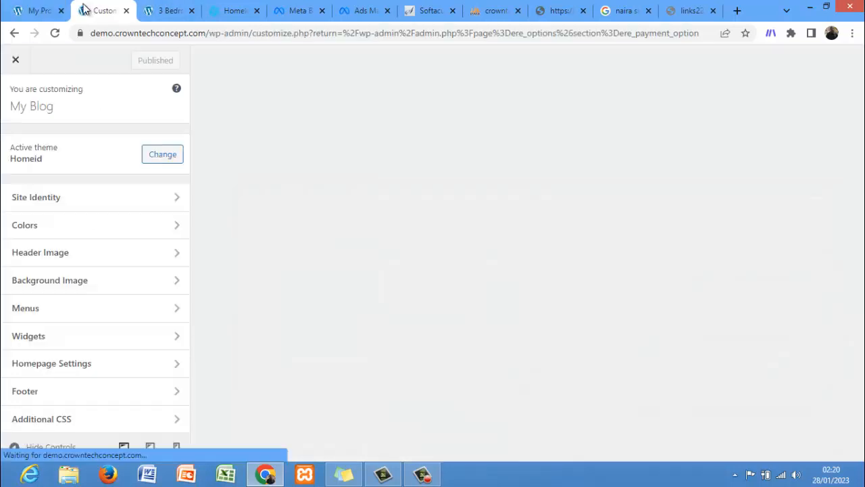
pyautogui.click(105, 196)
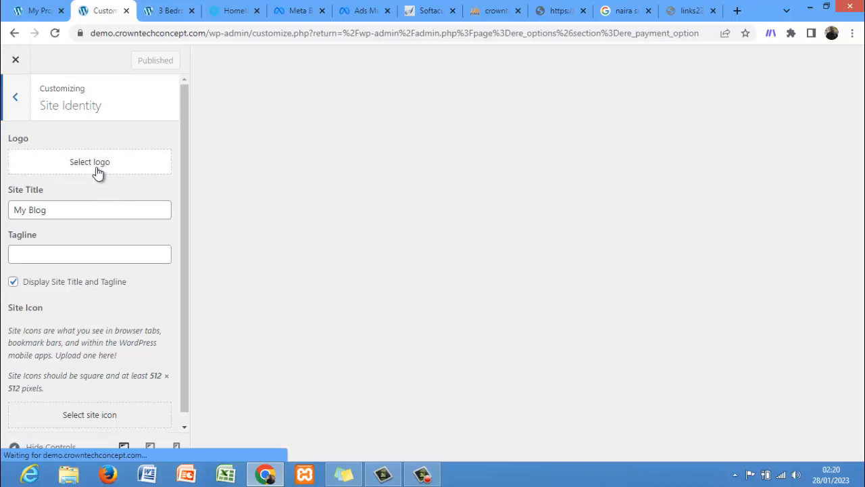
pyautogui.click(98, 170)
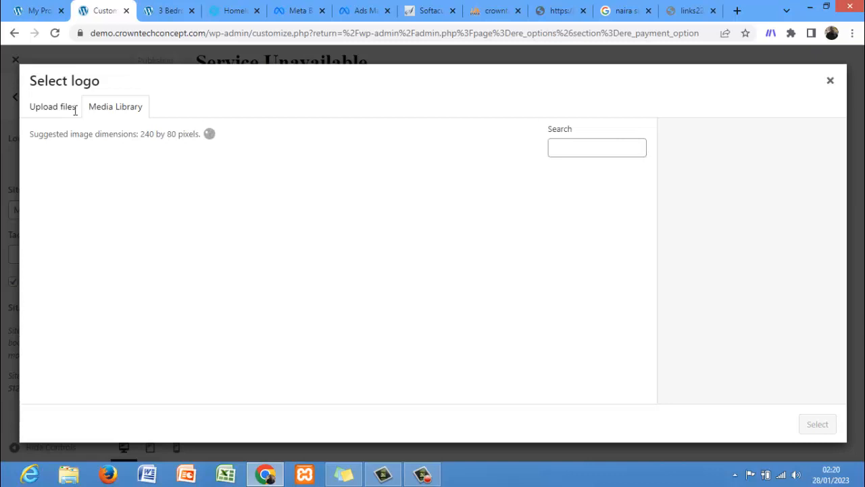
pyautogui.click(35, 9)
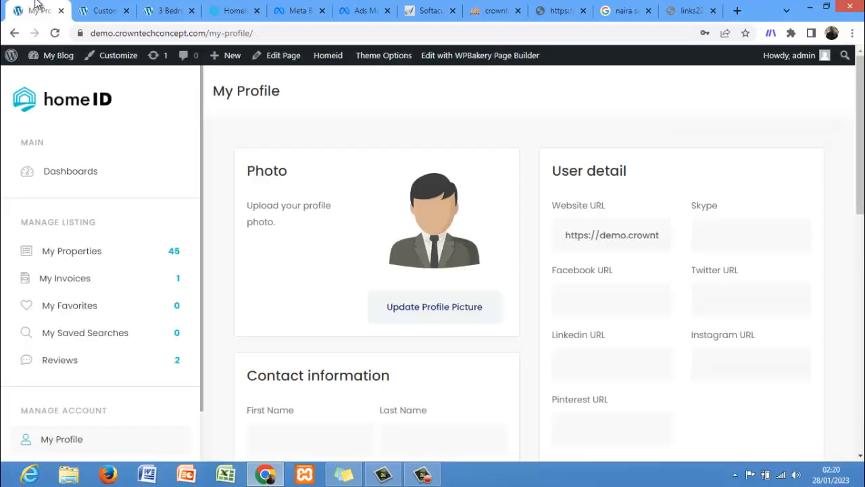
pyautogui.click(98, 9)
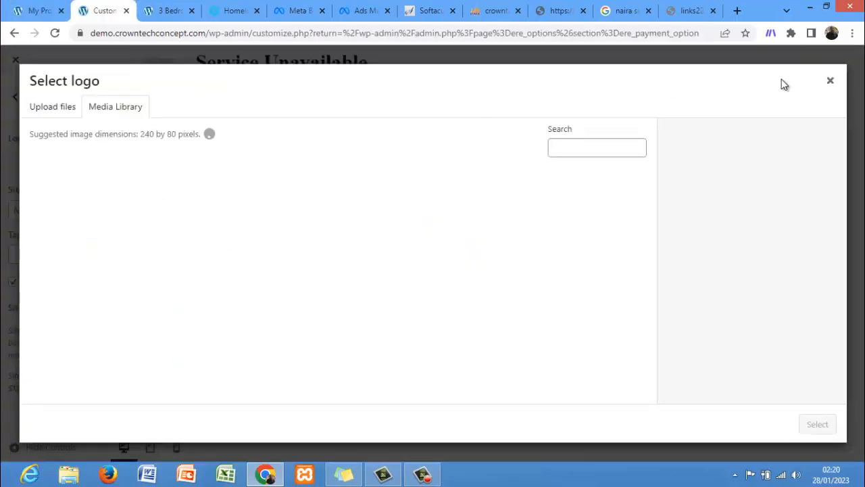
pyautogui.click(831, 82)
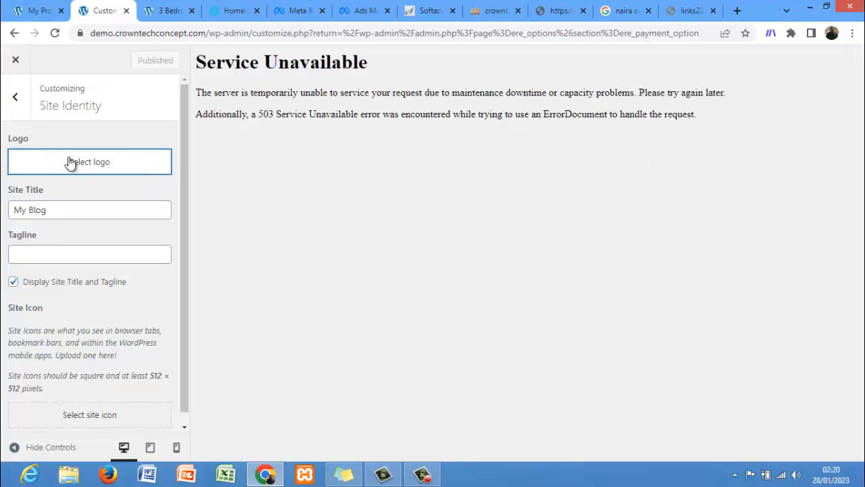
pyautogui.click(17, 105)
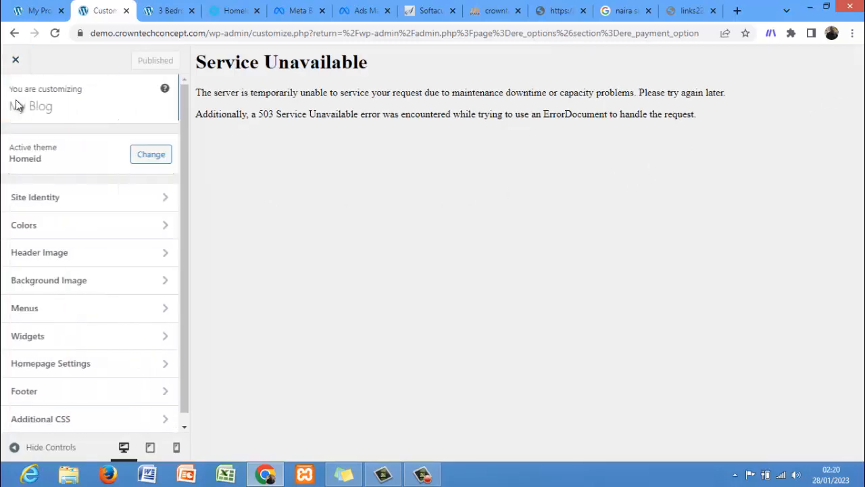
pyautogui.click(56, 34)
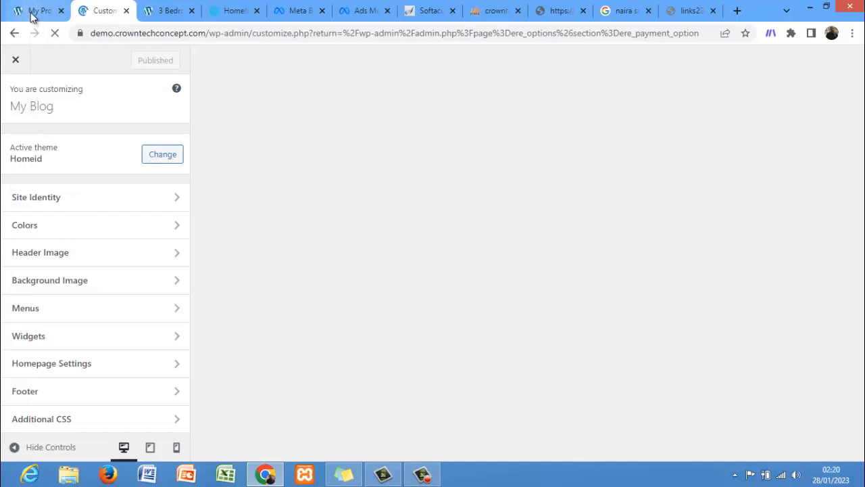
# Step: Open the home page from the profile page and return to the Customizer
pyautogui.click(32, 17)
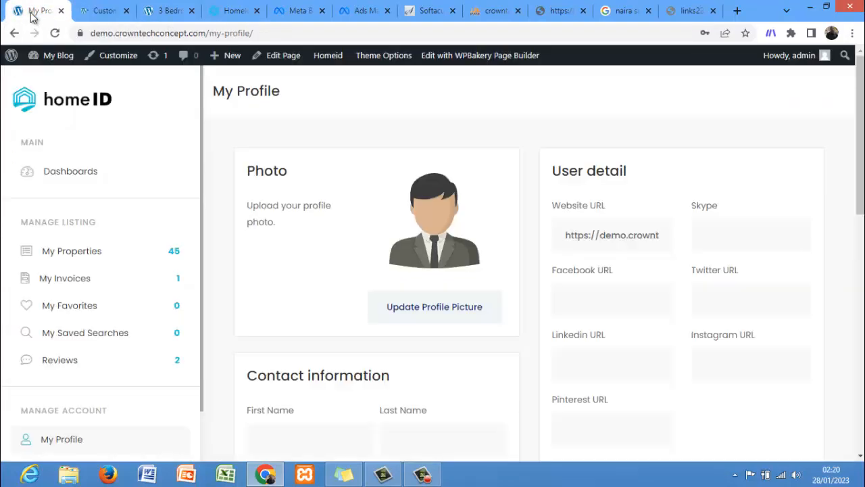
pyautogui.moveTo(53, 61)
pyautogui.click(88, 98)
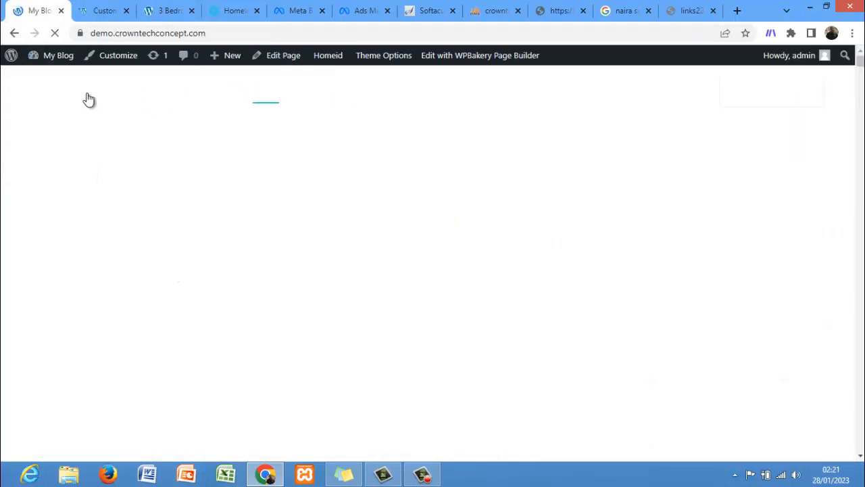
pyautogui.click(96, 12)
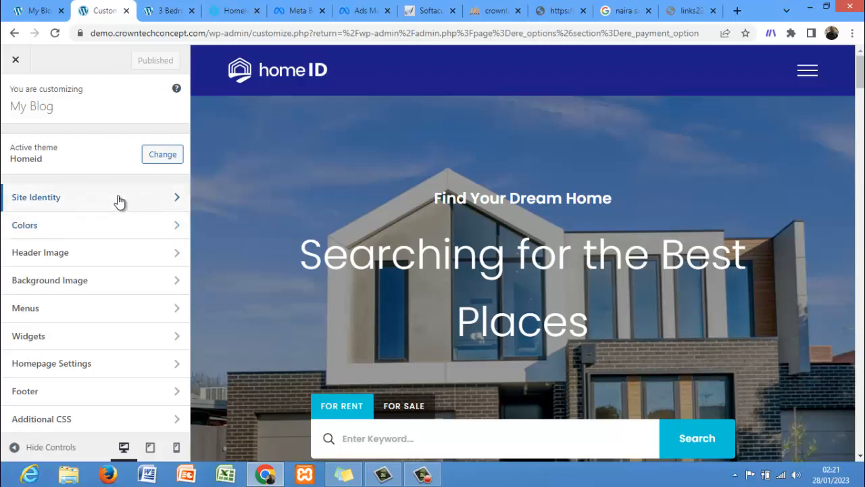
# Step: Set the header text color to yellow #eeee22 in the Colors section
pyautogui.click(115, 234)
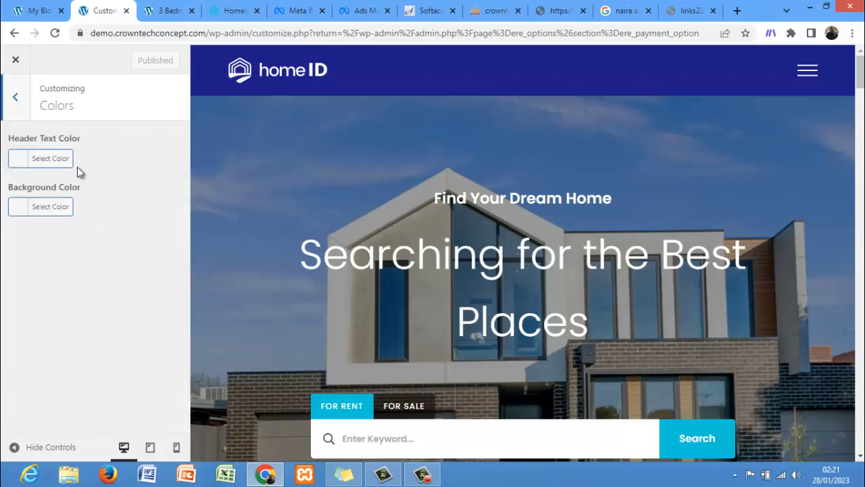
pyautogui.click(25, 161)
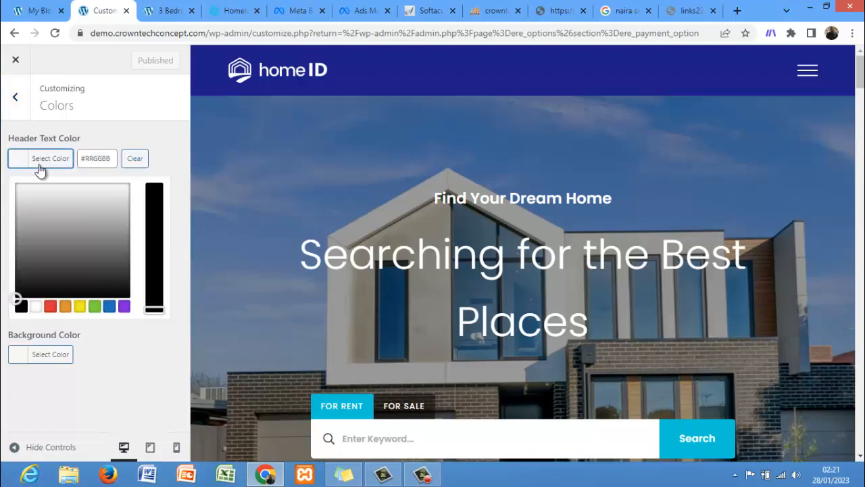
pyautogui.click(109, 306)
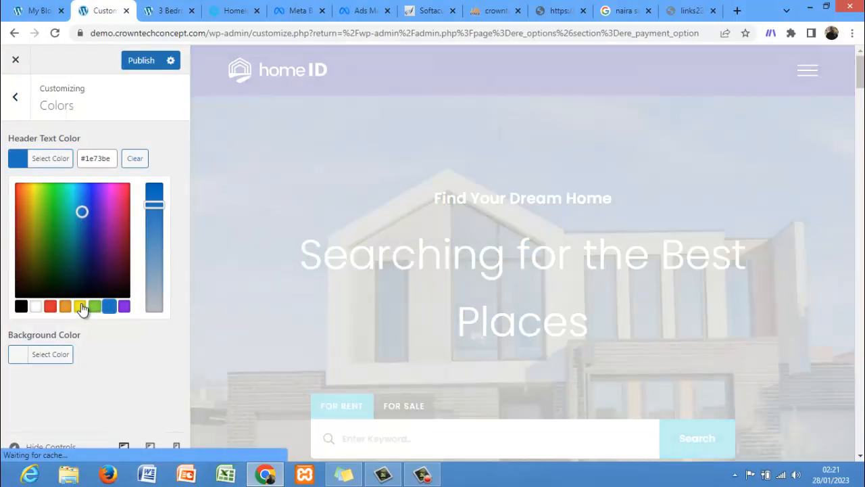
pyautogui.click(80, 306)
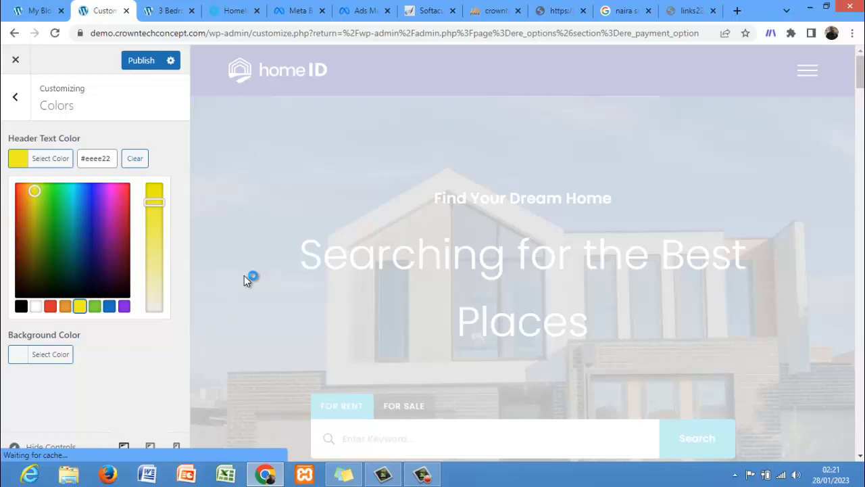
pyautogui.click(25, 110)
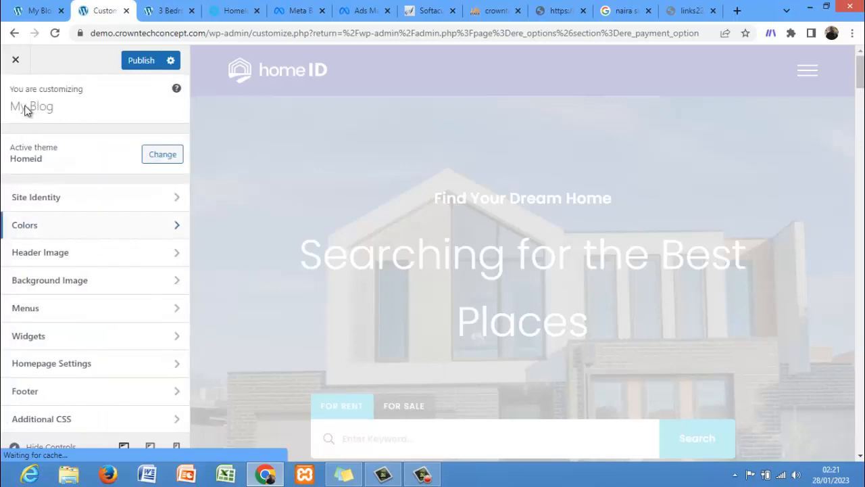
# Step: Set the site logo to image-box-02-1.png from the media library under Site Identity, skipping the crop
pyautogui.click(119, 196)
pyautogui.click(100, 165)
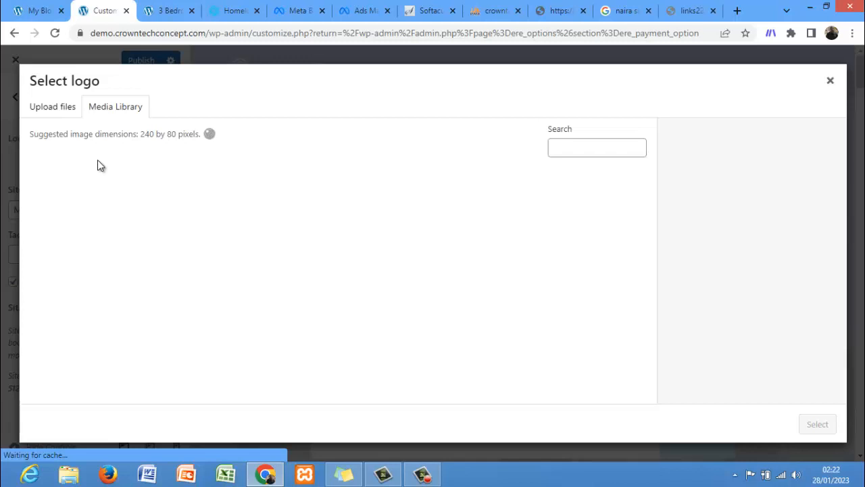
pyautogui.click(412, 473)
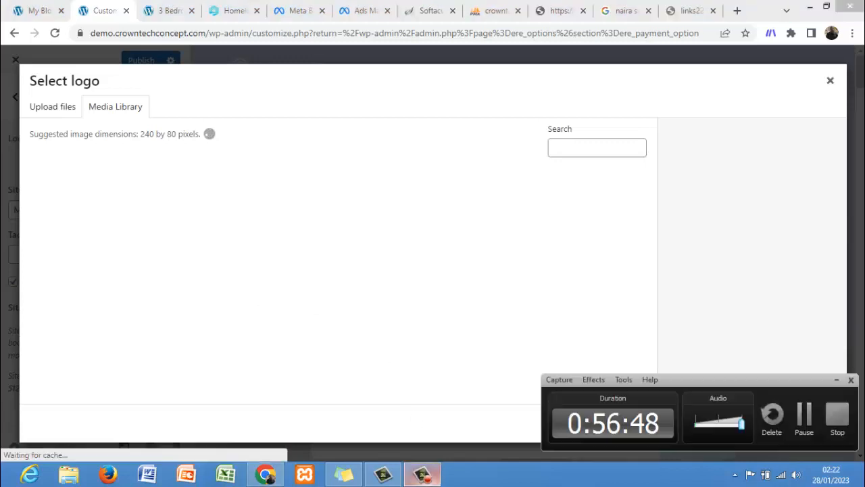
pyautogui.click(804, 416)
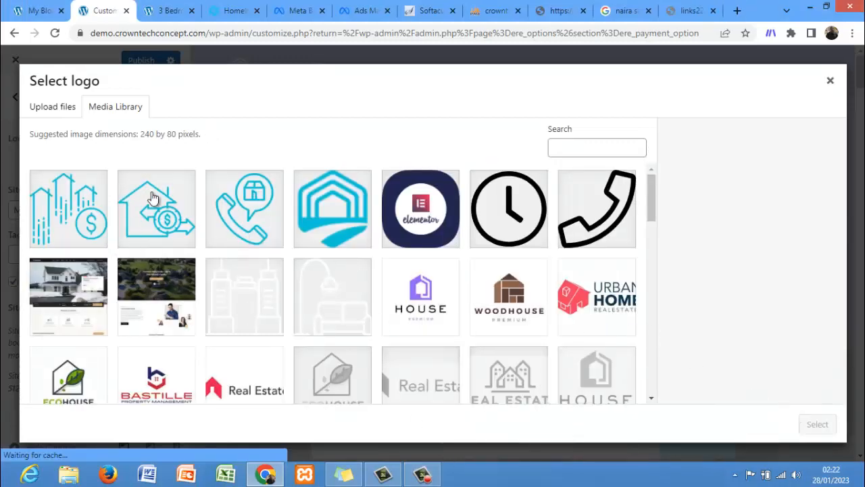
pyautogui.click(163, 219)
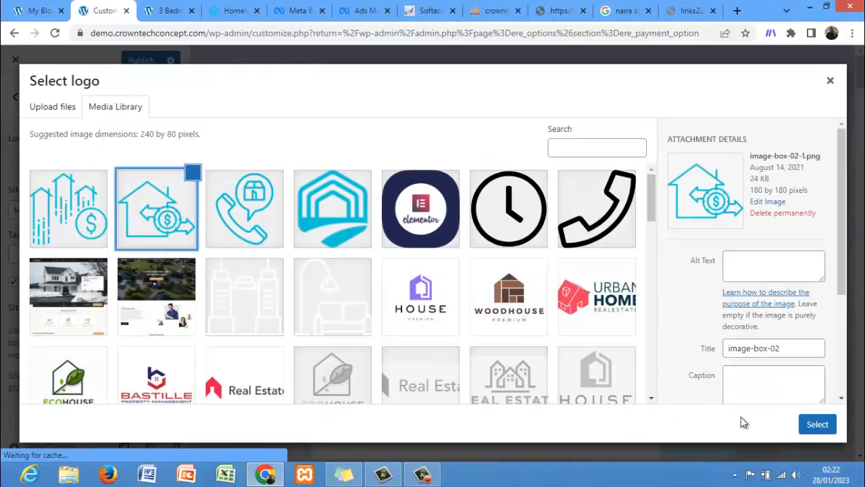
pyautogui.click(811, 422)
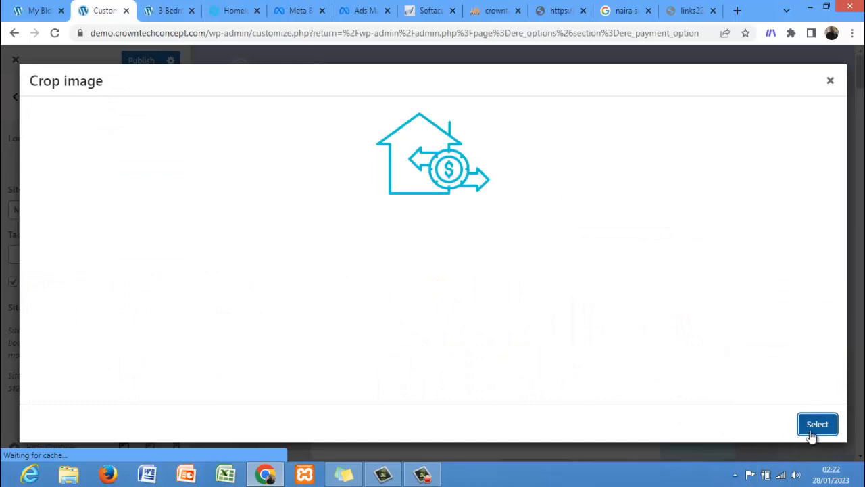
pyautogui.click(816, 431)
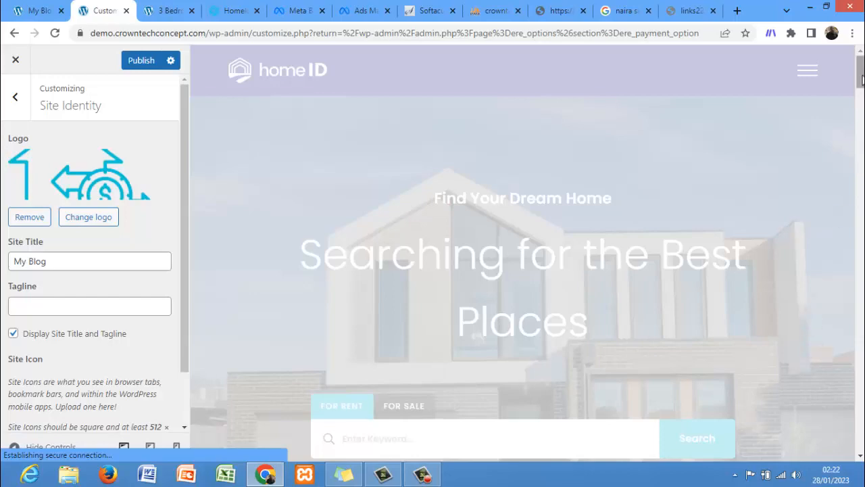
pyautogui.moveTo(860, 72); pyautogui.dragTo(860, 110)
pyautogui.click(10, 115)
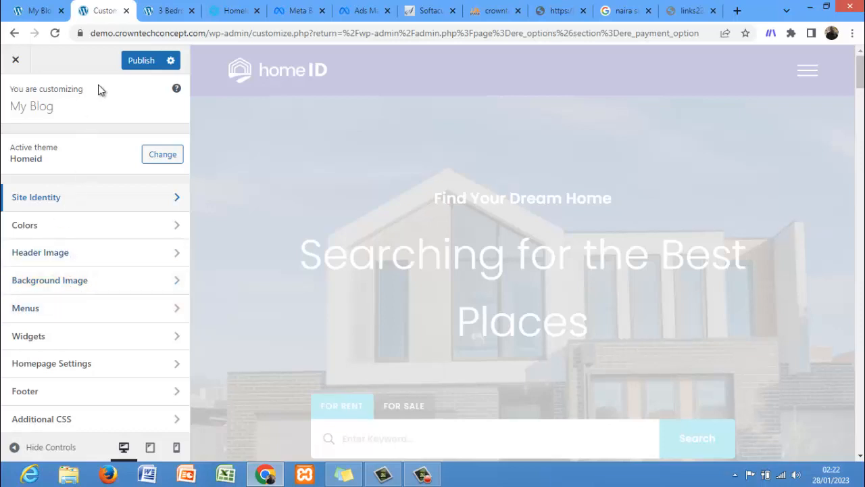
# Step: Publish the Customizer changes and check the front-end home page
pyautogui.click(136, 62)
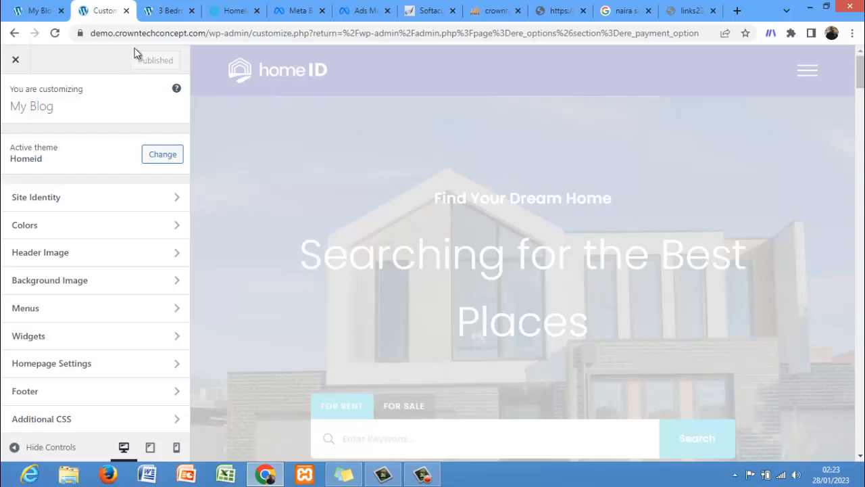
pyautogui.click(24, 7)
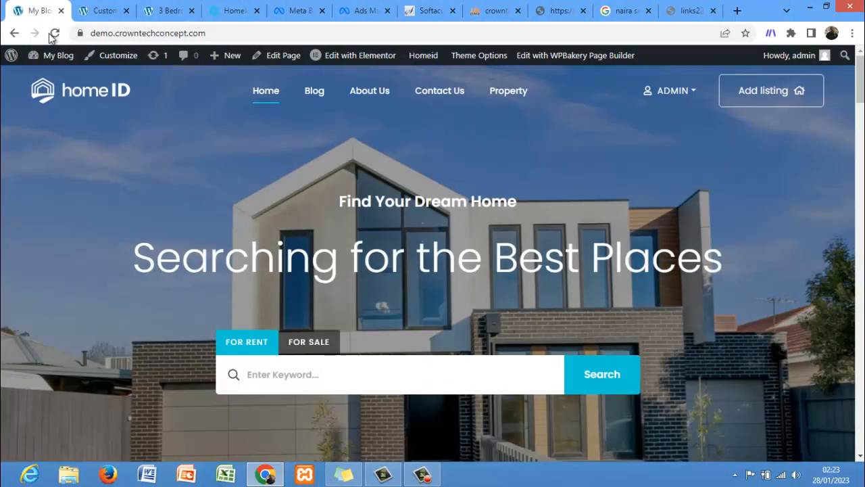
pyautogui.click(54, 33)
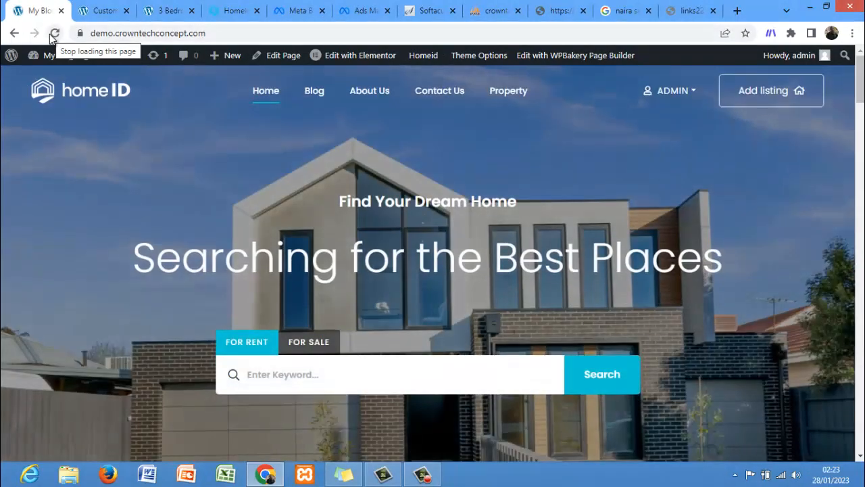
pyautogui.click(105, 11)
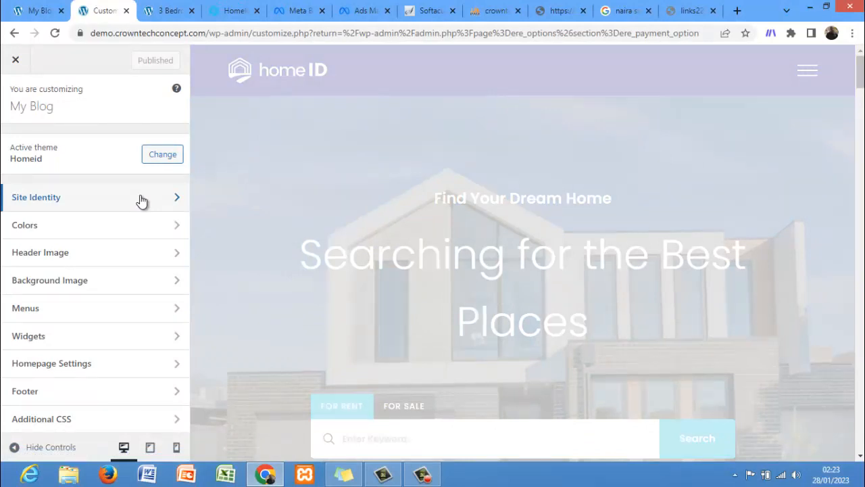
# Step: Turn off Display Site Title and Tagline under Site Identity
pyautogui.click(135, 258)
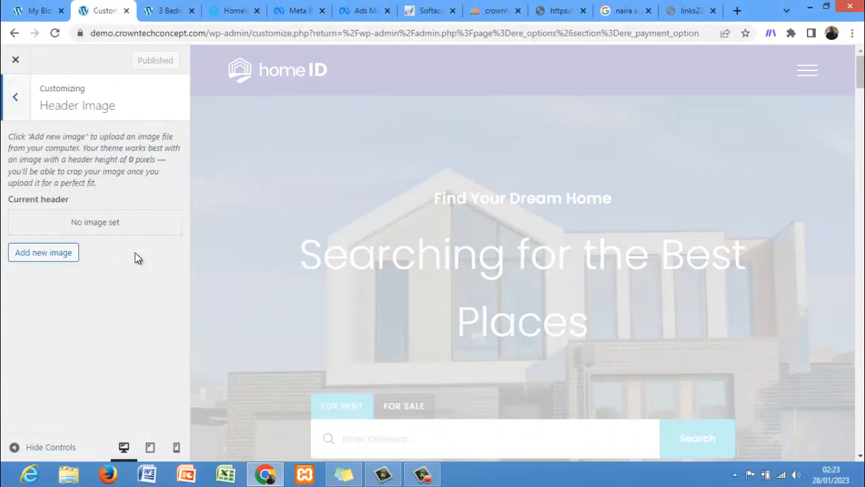
pyautogui.click(3, 106)
pyautogui.click(50, 197)
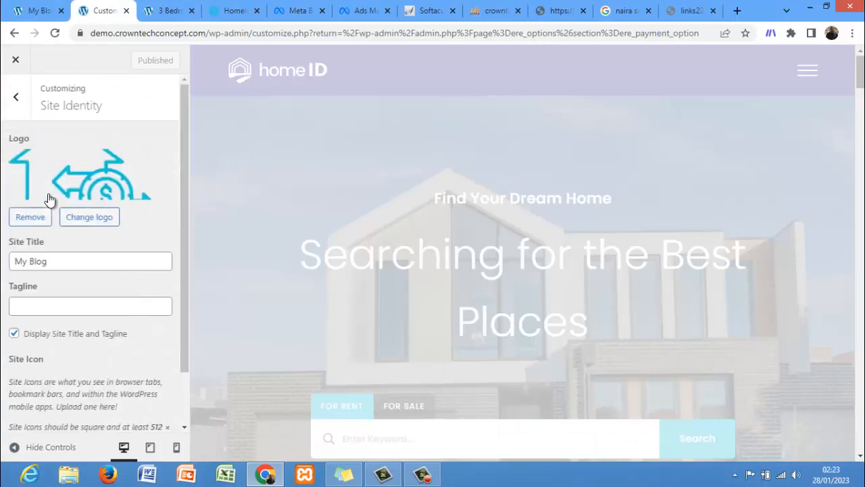
pyautogui.click(14, 333)
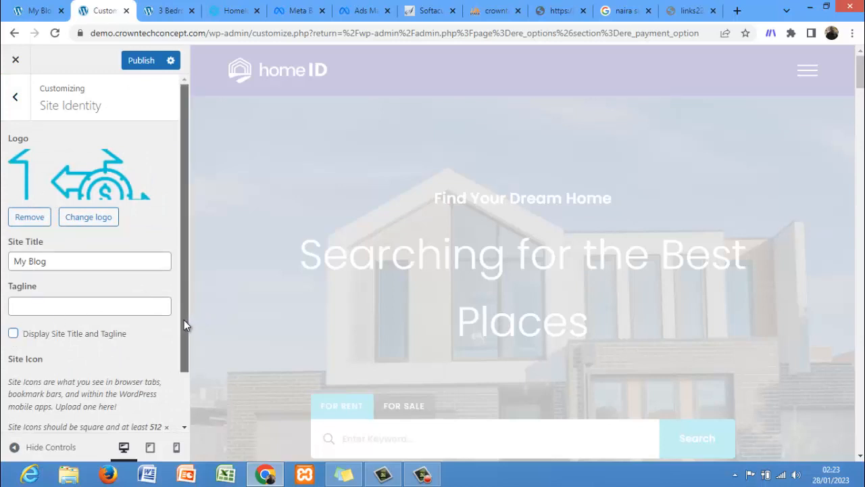
pyautogui.moveTo(184, 320); pyautogui.dragTo(179, 273)
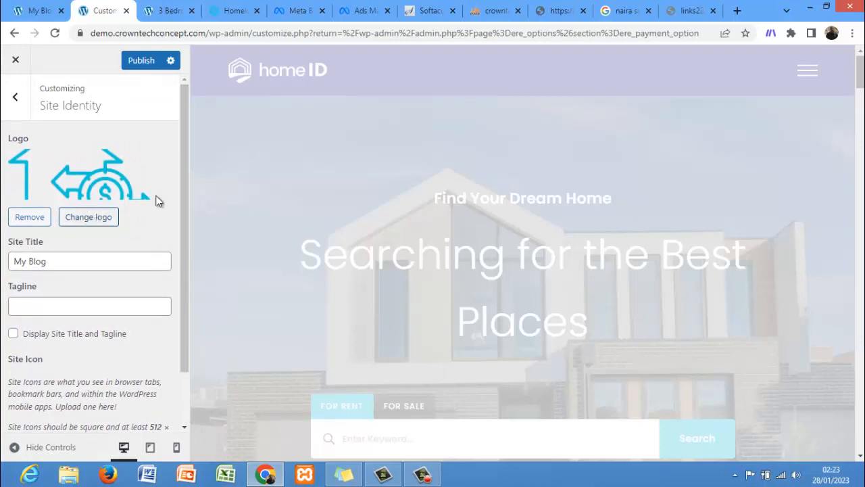
pyautogui.click(15, 97)
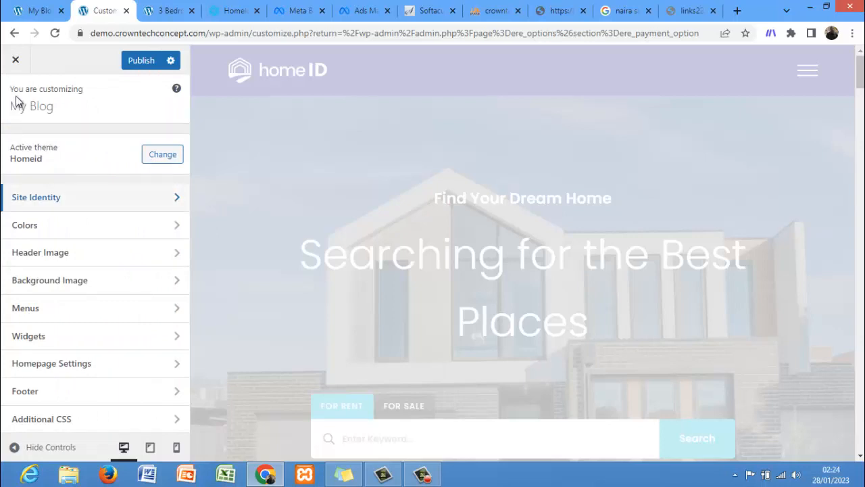
# Step: Close the Customizer and confirm leaving without publishing
pyautogui.click(13, 66)
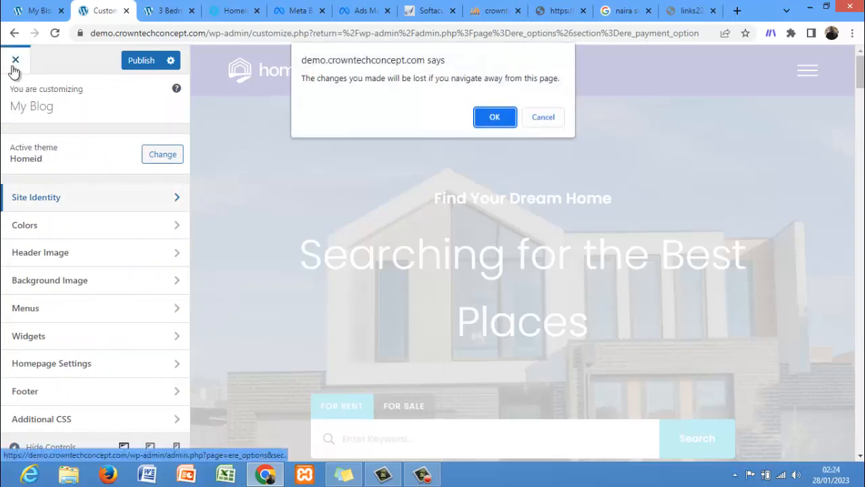
pyautogui.press('Return')
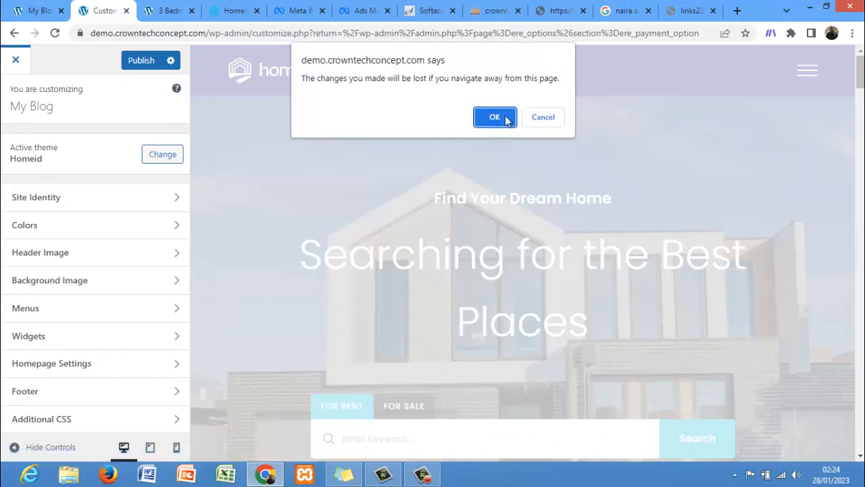
pyautogui.click(495, 117)
pyautogui.click(423, 475)
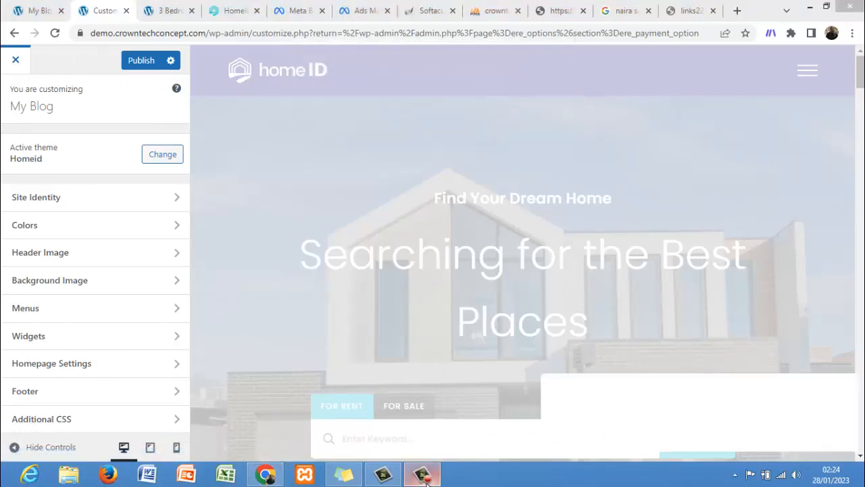
# Step: Close the Customizer and open the Header settings under Theme Options from the dashboard
pyautogui.click(806, 412)
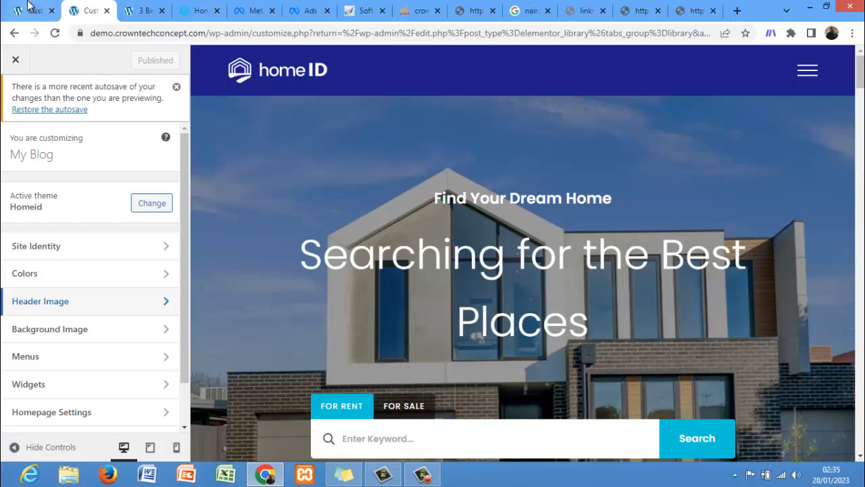
pyautogui.click(14, 62)
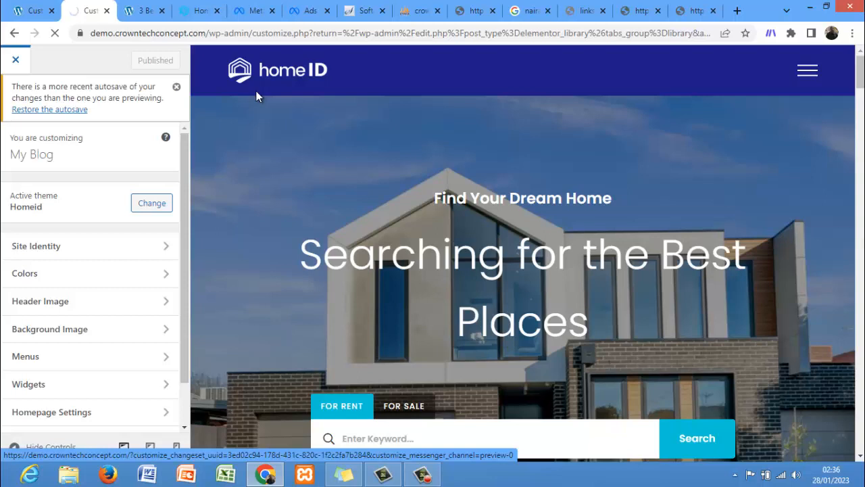
pyautogui.click(154, 12)
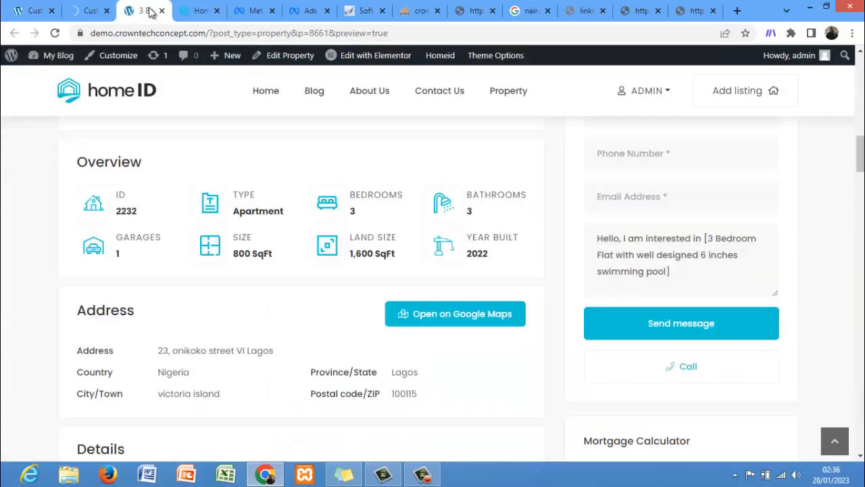
pyautogui.moveTo(58, 62)
pyautogui.click(59, 84)
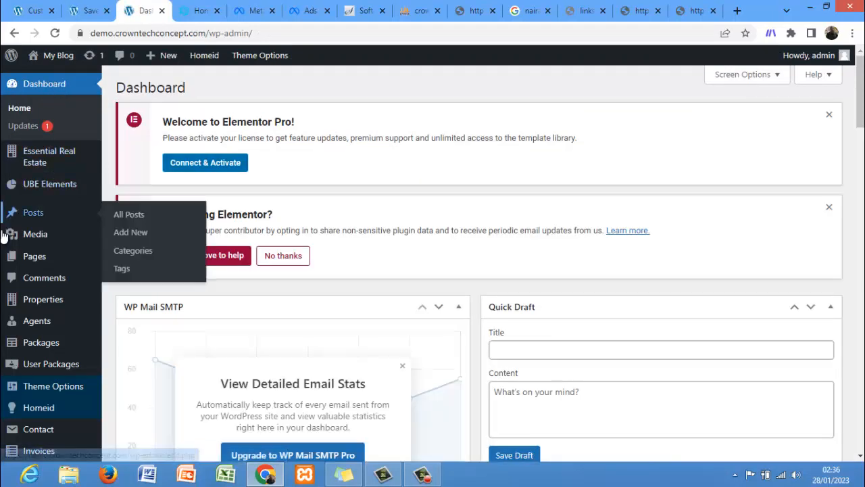
pyautogui.moveTo(64, 385)
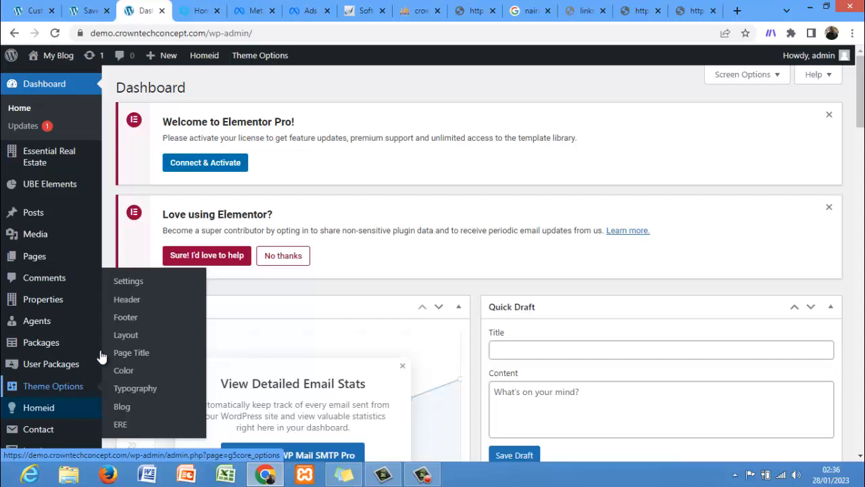
pyautogui.click(136, 302)
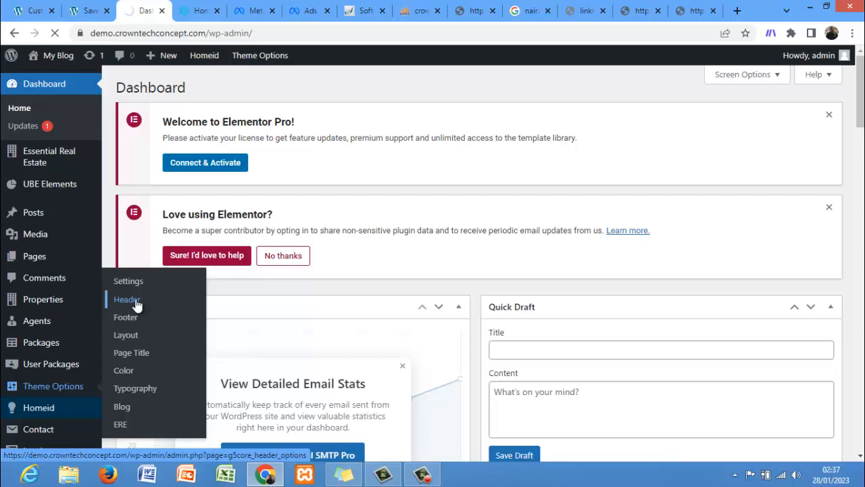
pyautogui.keyDown('ctrl'); pyautogui.click(137, 303); pyautogui.keyUp('ctrl')
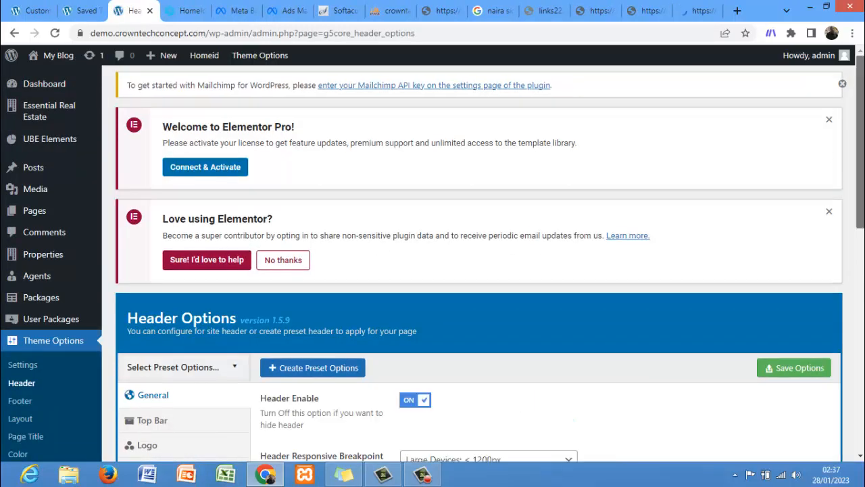
# Step: Review the General header options and open the Top Bar header section
pyautogui.scroll(-4, 433, 263)
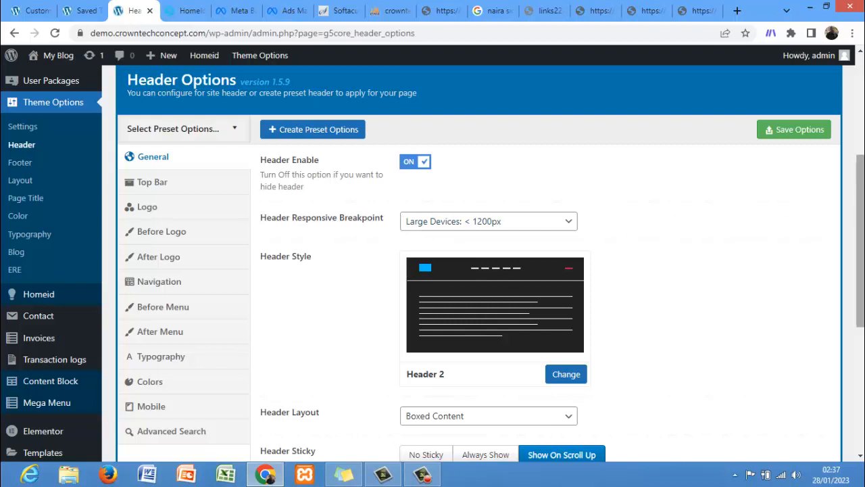
pyautogui.scroll(-2, 860, 237)
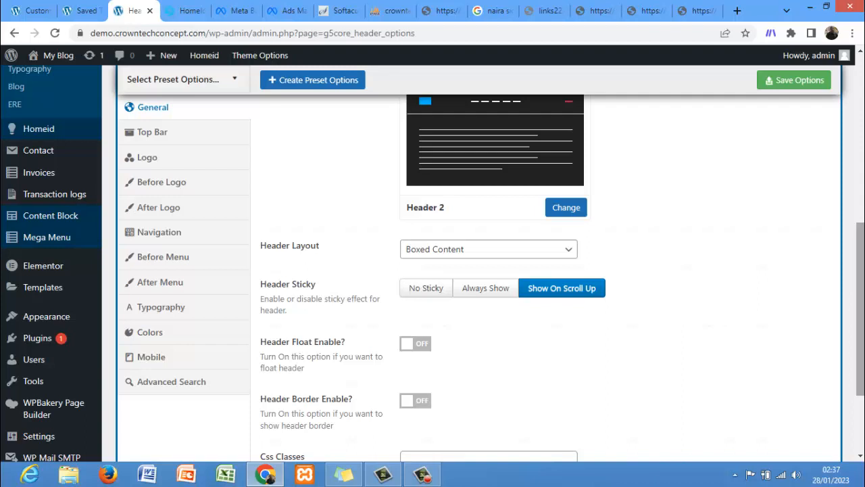
pyautogui.scroll(-1, 859, 270)
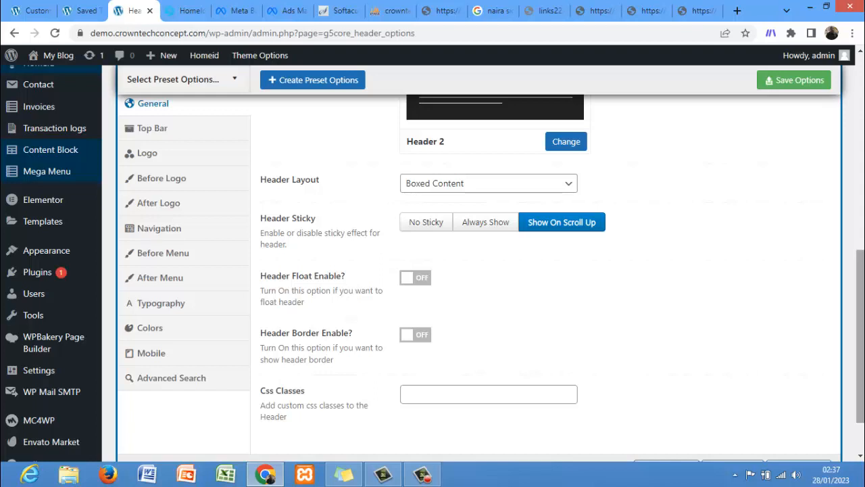
pyautogui.scroll(-1, 480, 257)
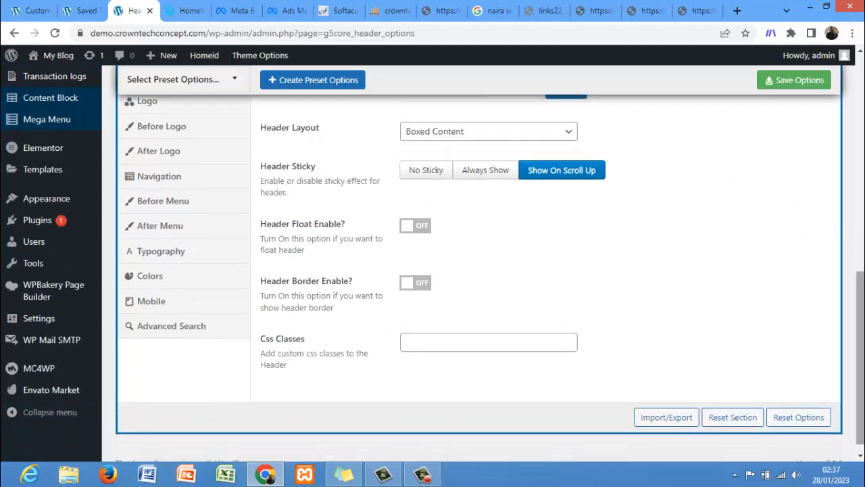
pyautogui.scroll(4, 606, 243)
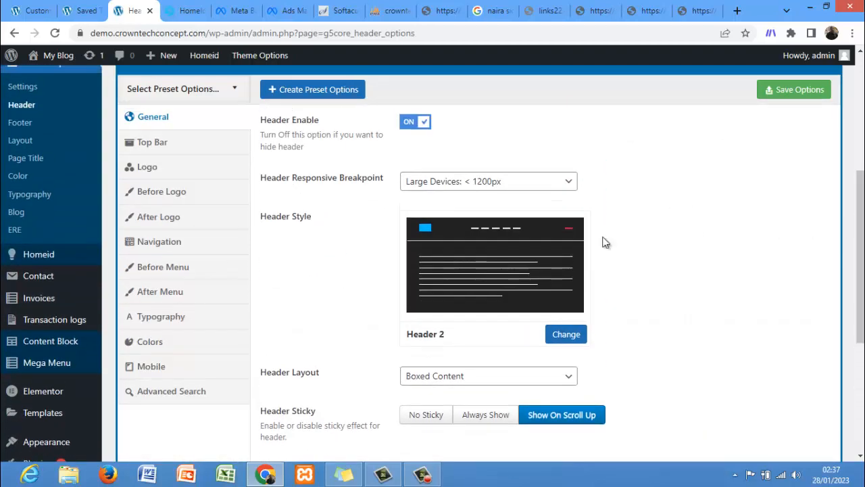
pyautogui.click(191, 145)
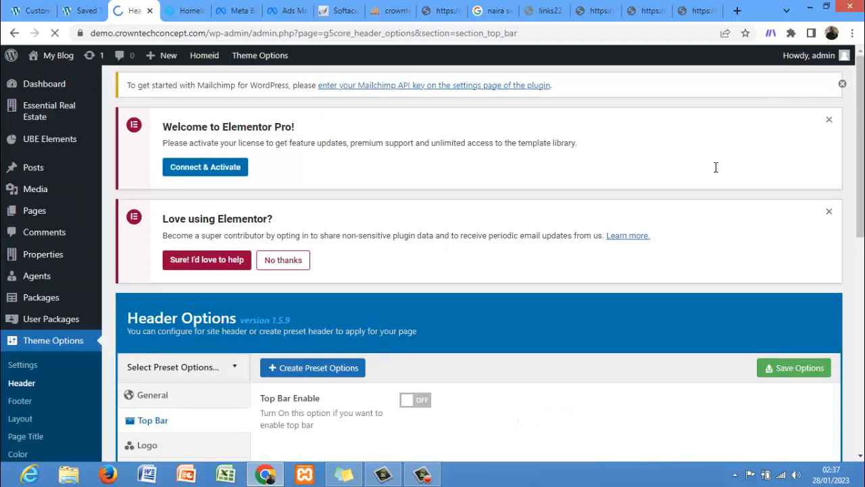
pyautogui.moveTo(861, 156); pyautogui.dragTo(861, 251)
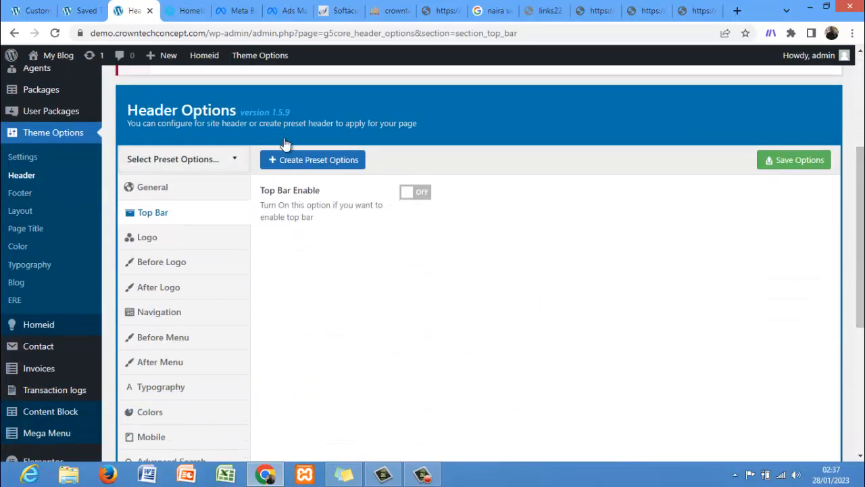
# Step: Open the site's front-end home page in a new browser tab
pyautogui.click(73, 10)
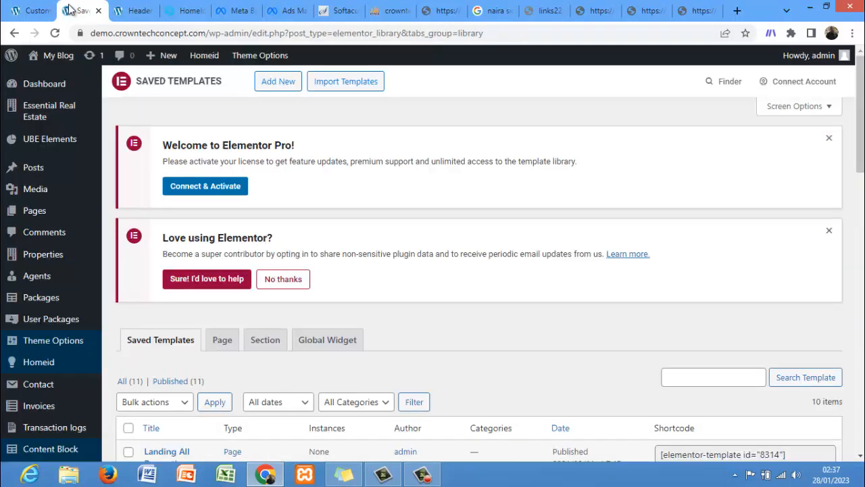
pyautogui.rightClick(61, 56)
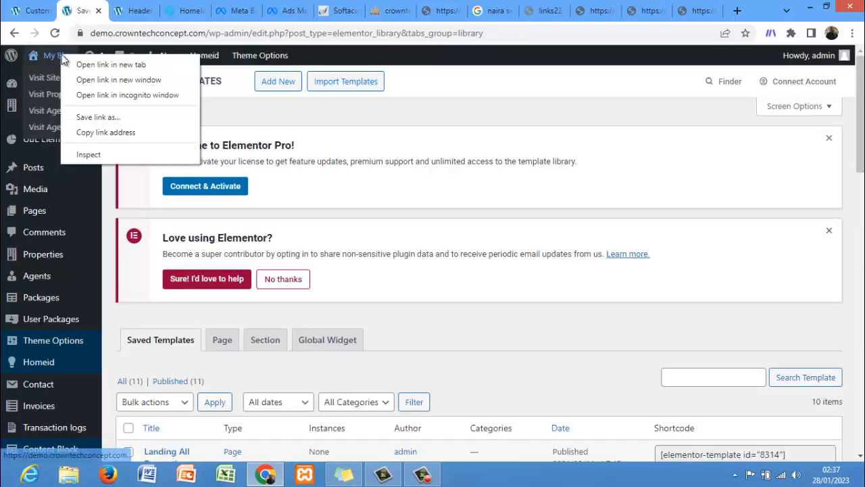
pyautogui.click(87, 65)
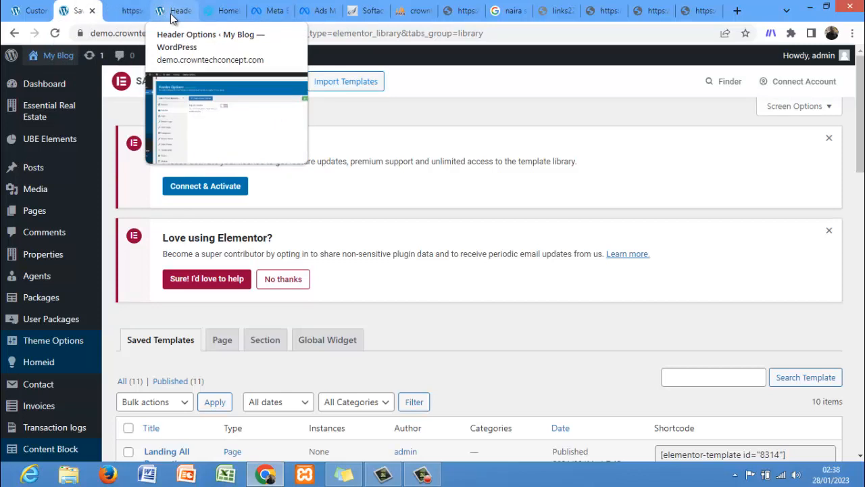
pyautogui.click(125, 12)
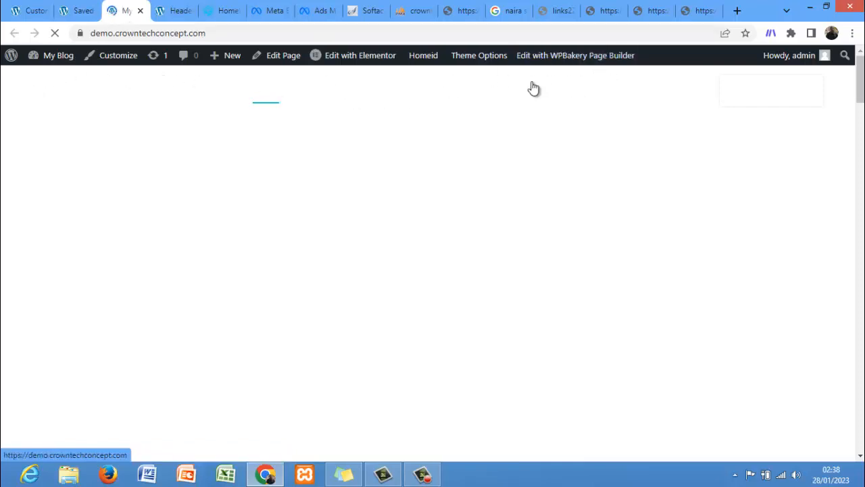
pyautogui.click(169, 10)
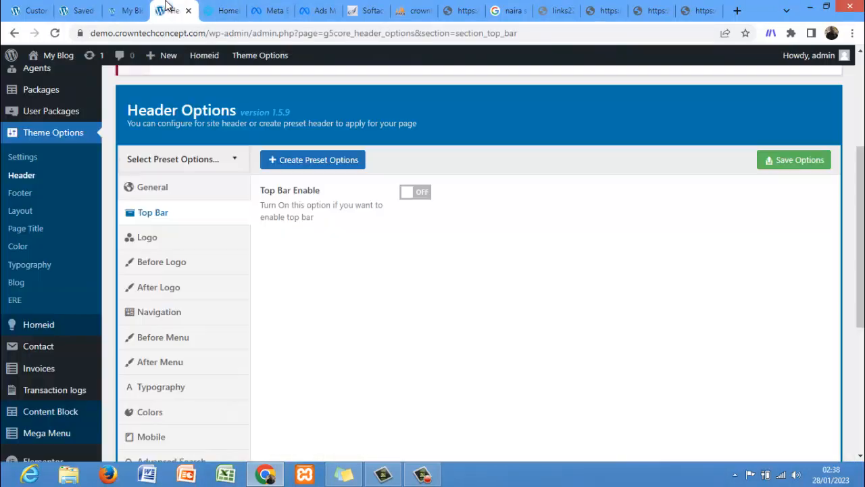
pyautogui.click(411, 196)
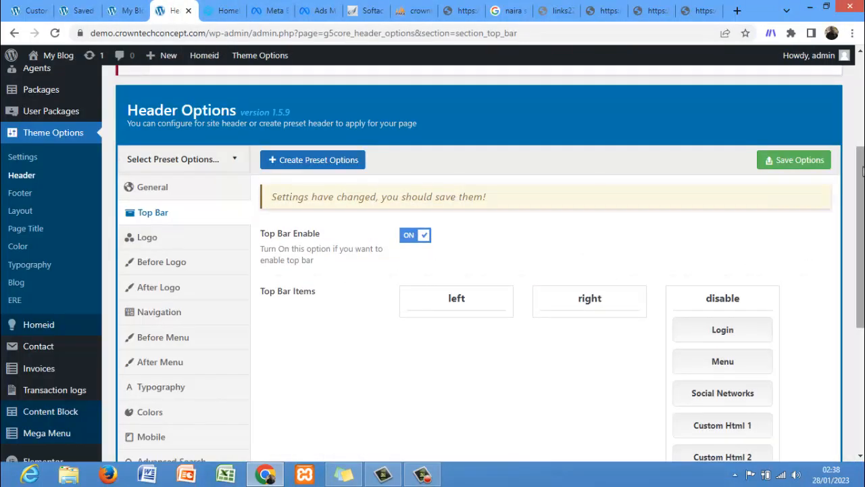
pyautogui.scroll(-3, 819, 217)
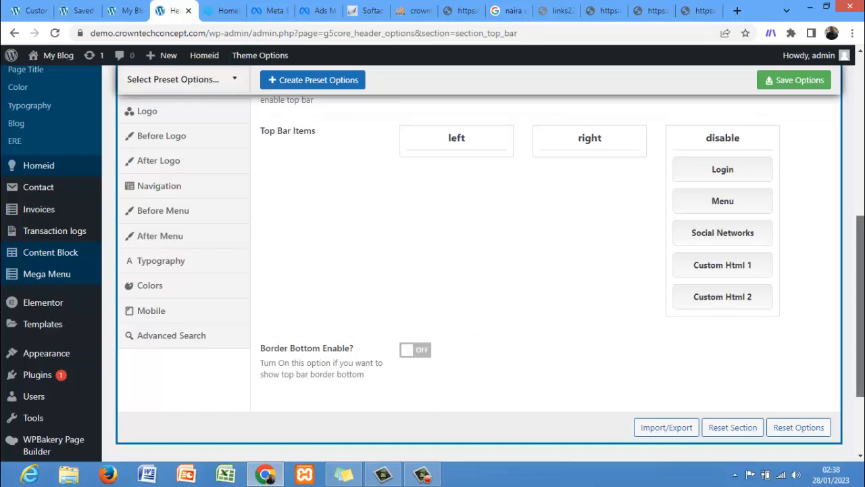
pyautogui.scroll(3, 831, 244)
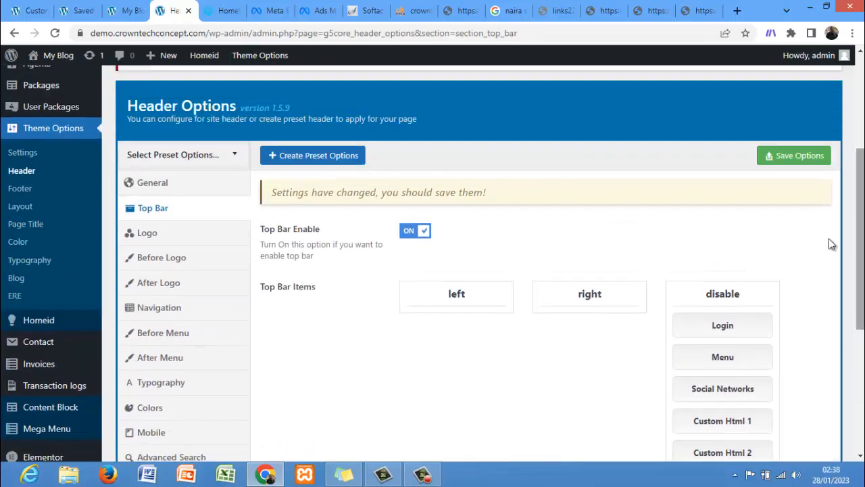
pyautogui.click(412, 232)
# Step: Open the Logo header section, leaving without saving, and remove both the Logo and Logo sticky images
pyautogui.click(223, 240)
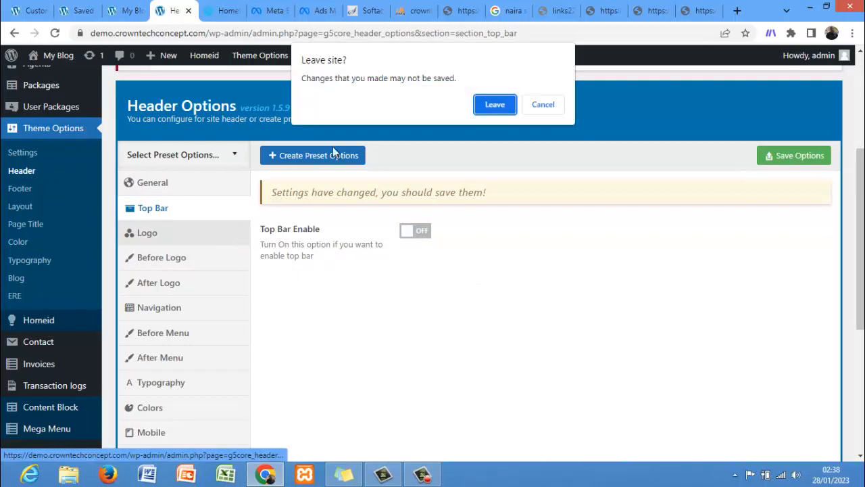
pyautogui.click(484, 104)
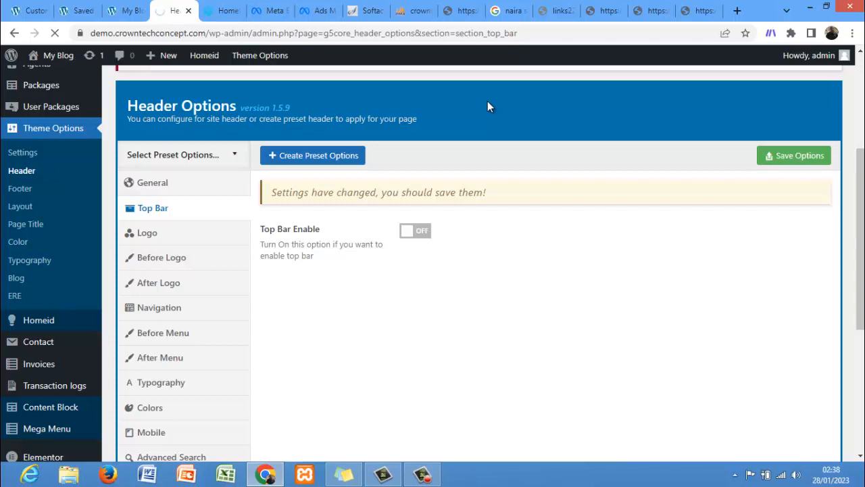
pyautogui.moveTo(860, 196); pyautogui.dragTo(859, 226)
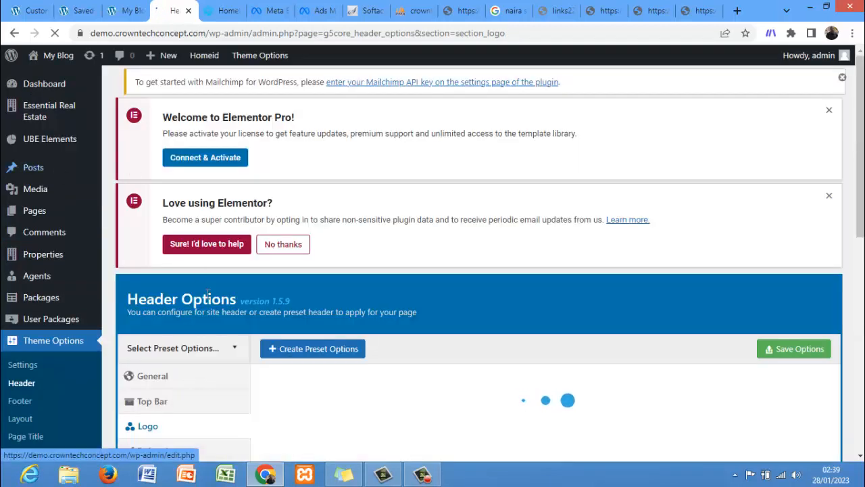
pyautogui.moveTo(861, 169); pyautogui.dragTo(860, 285)
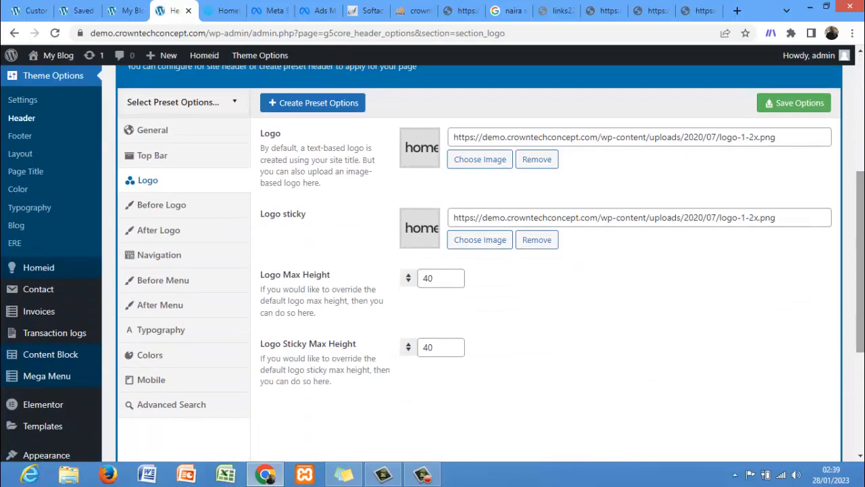
pyautogui.click(532, 161)
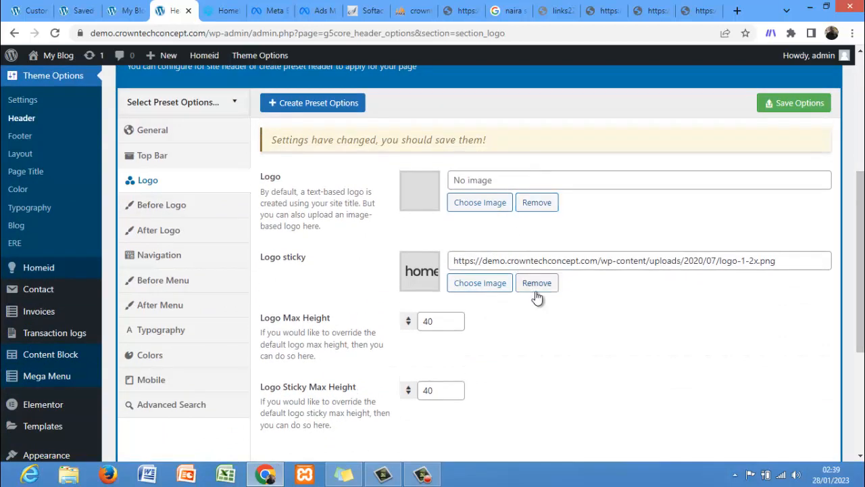
pyautogui.click(537, 282)
# Step: Set the Logo image to image-box-03-1.png from the media library
pyautogui.click(479, 206)
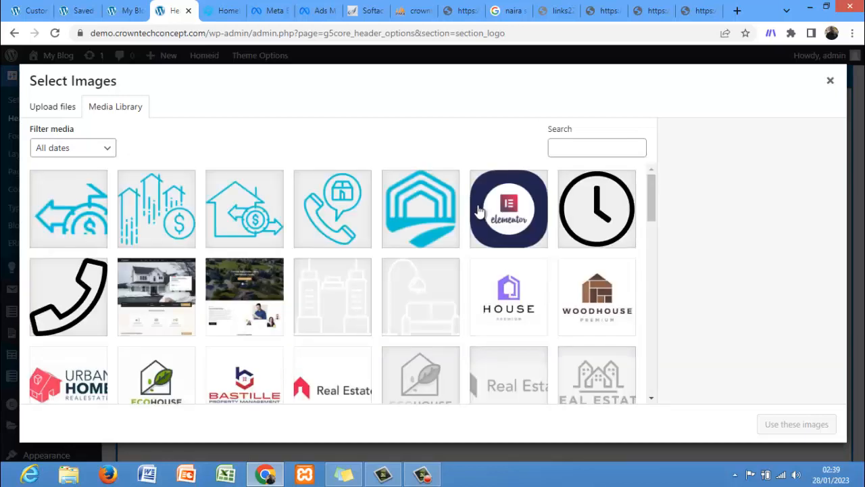
pyautogui.click(329, 212)
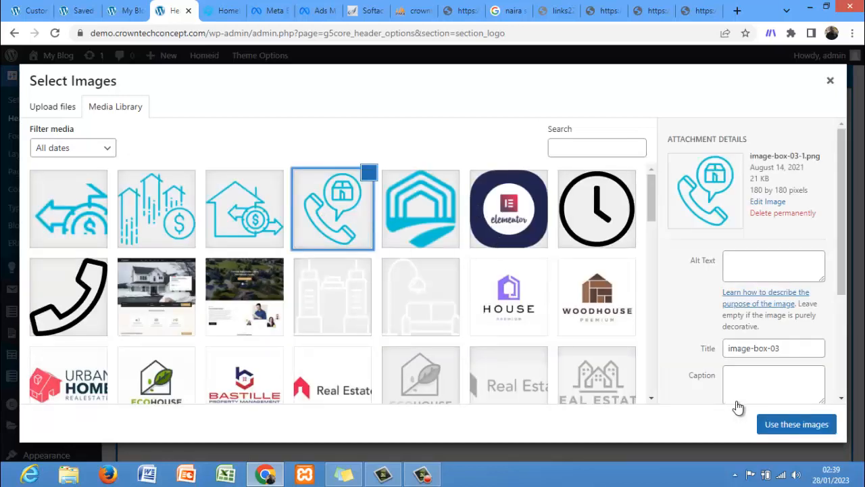
pyautogui.click(769, 423)
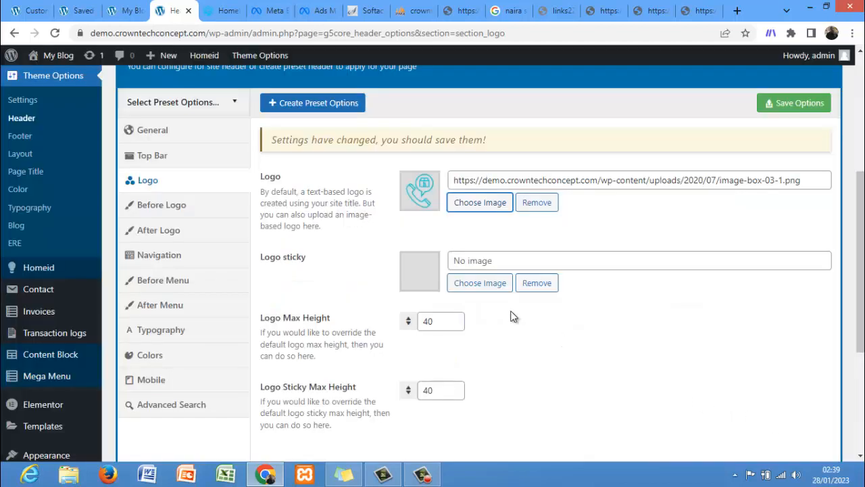
# Step: Set the Logo sticky image to agency-02-3.jpg from the media library
pyautogui.click(477, 283)
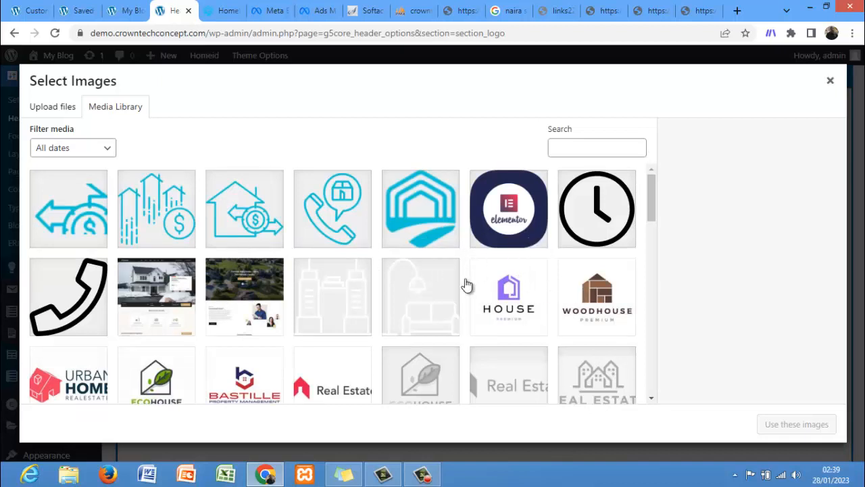
pyautogui.click(257, 372)
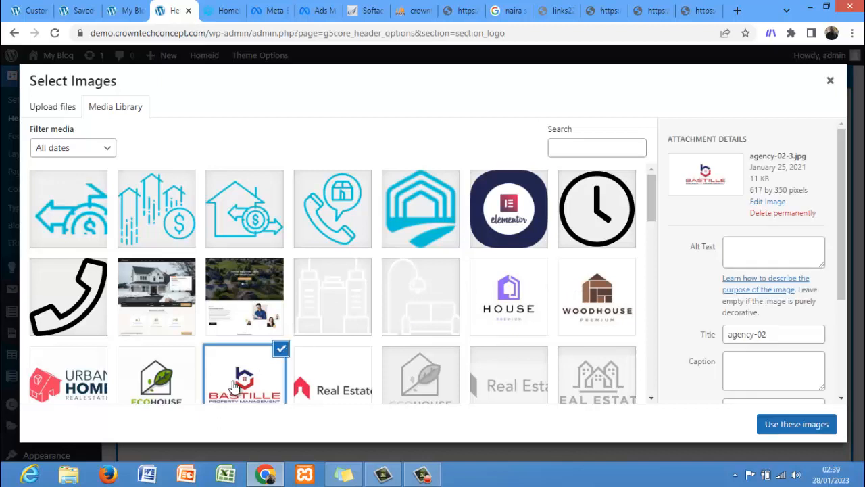
pyautogui.click(761, 421)
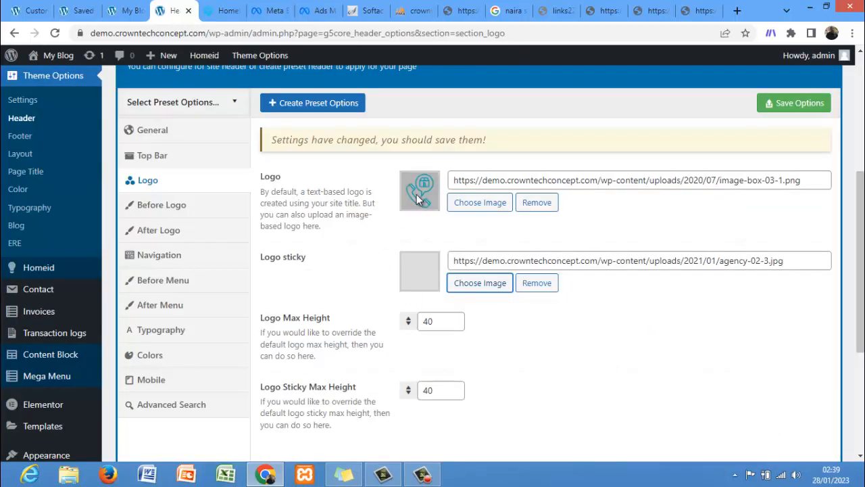
# Step: Set the Logo image to agency-02-3.jpg from the media library
pyautogui.click(477, 204)
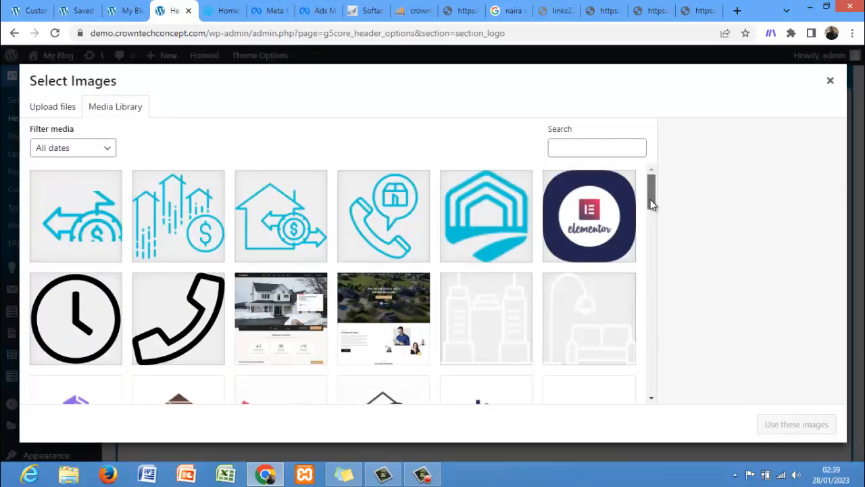
pyautogui.moveTo(649, 190); pyautogui.dragTo(652, 229)
pyautogui.click(500, 195)
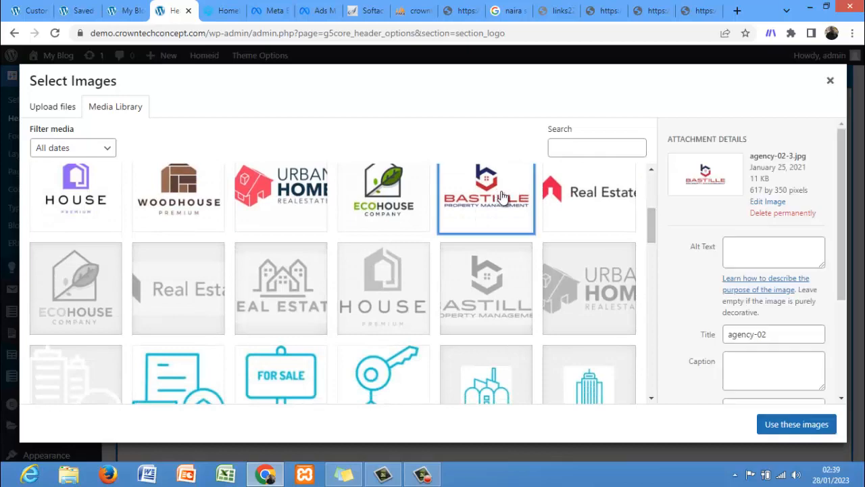
pyautogui.click(771, 424)
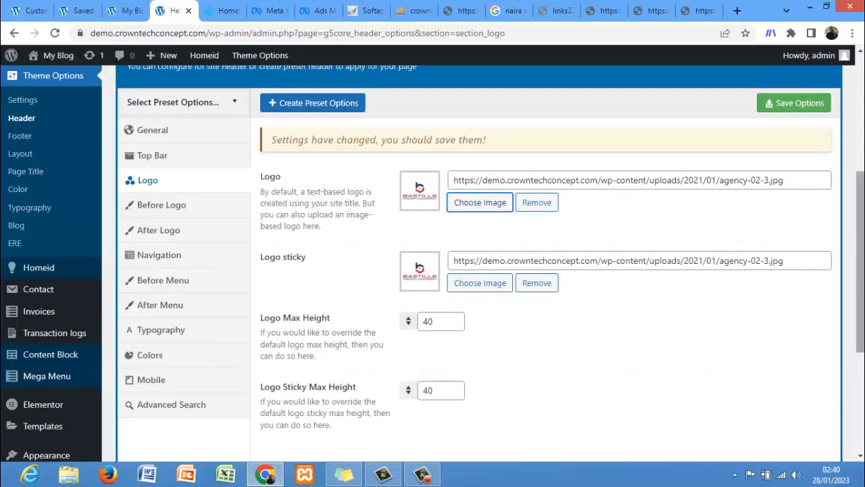
# Step: Save the header logo options
pyautogui.scroll(-2, 853, 300)
pyautogui.scroll(2, 853, 300)
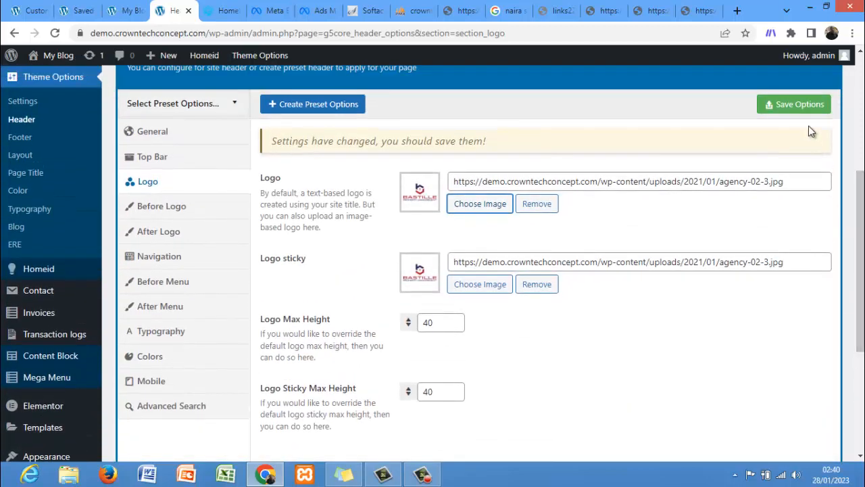
pyautogui.click(798, 109)
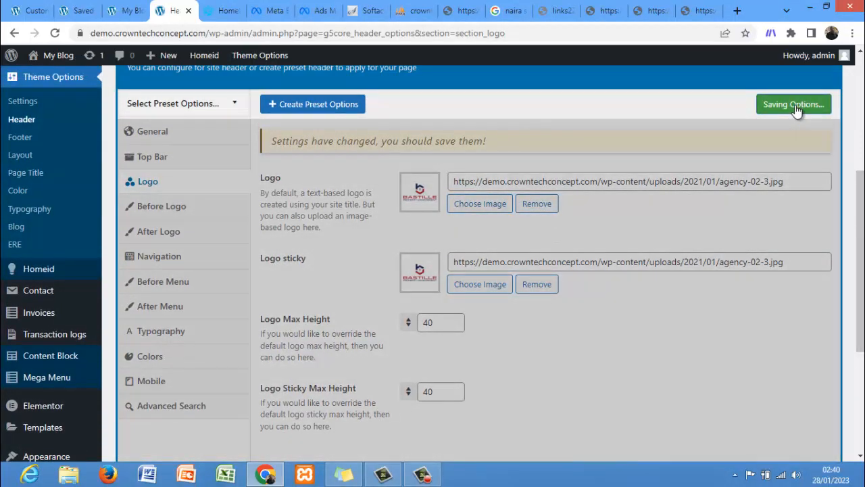
# Step: Reload the site's front-end home page tab to view the updated header logo
pyautogui.click(112, 8)
pyautogui.click(55, 32)
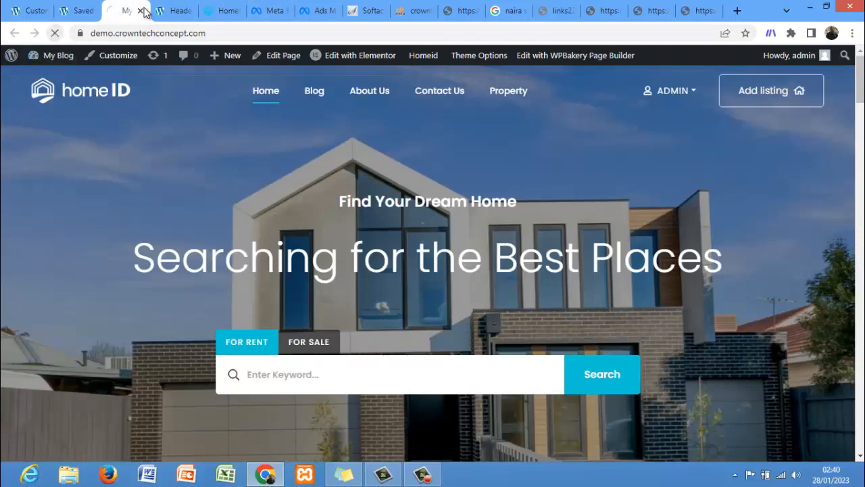
pyautogui.click(162, 10)
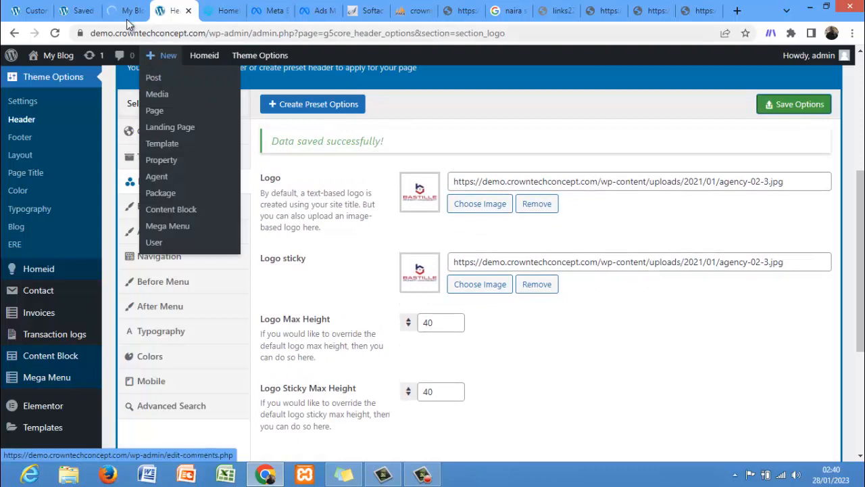
pyautogui.click(126, 16)
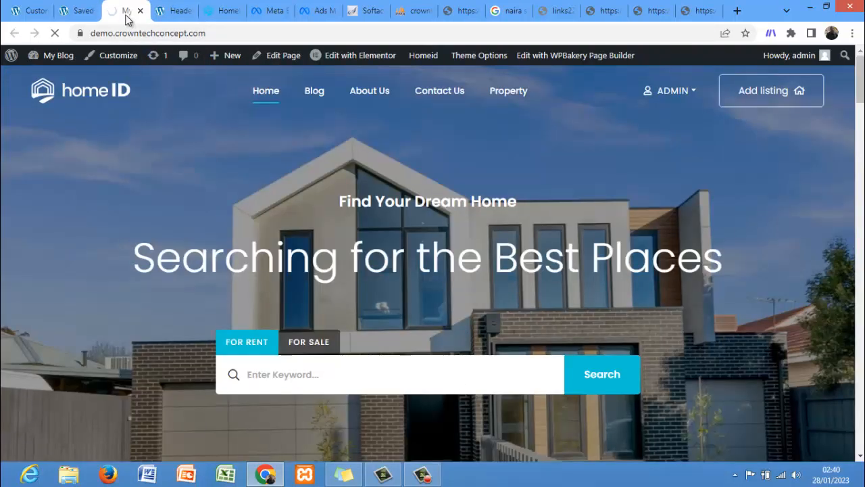
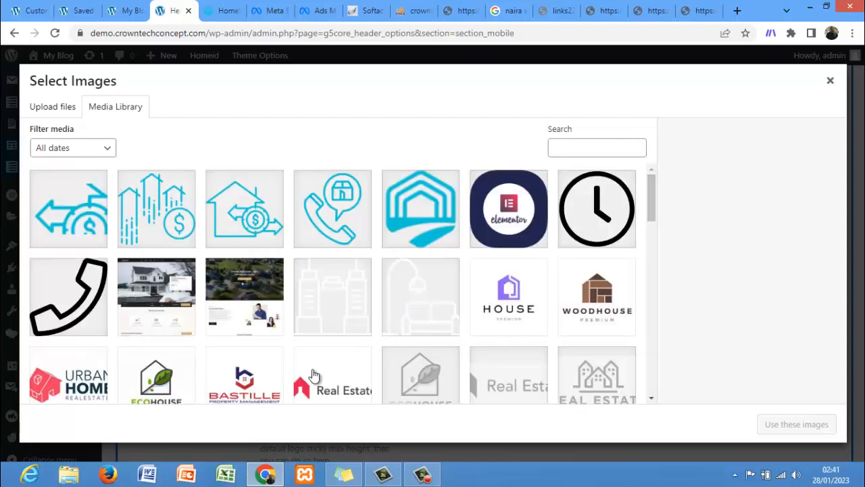
# Step: Set the Sticky Logo Mobile image to agency-02-3.jpg from the media library
pyautogui.click(246, 379)
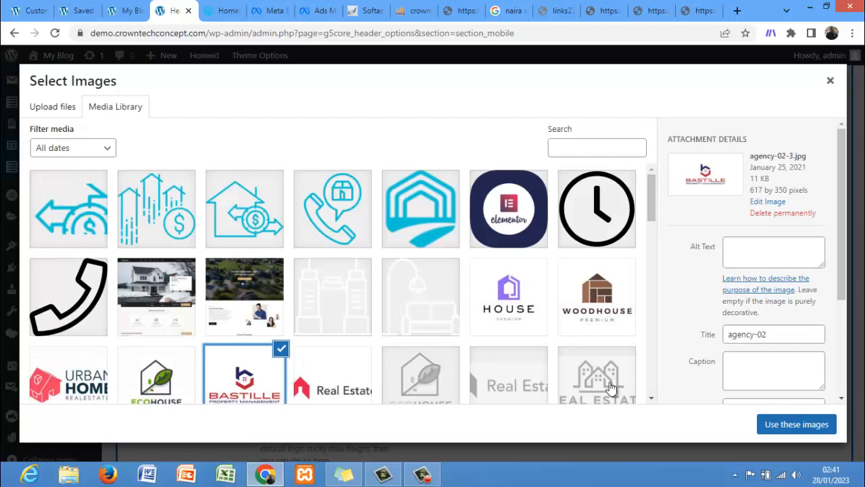
pyautogui.click(789, 426)
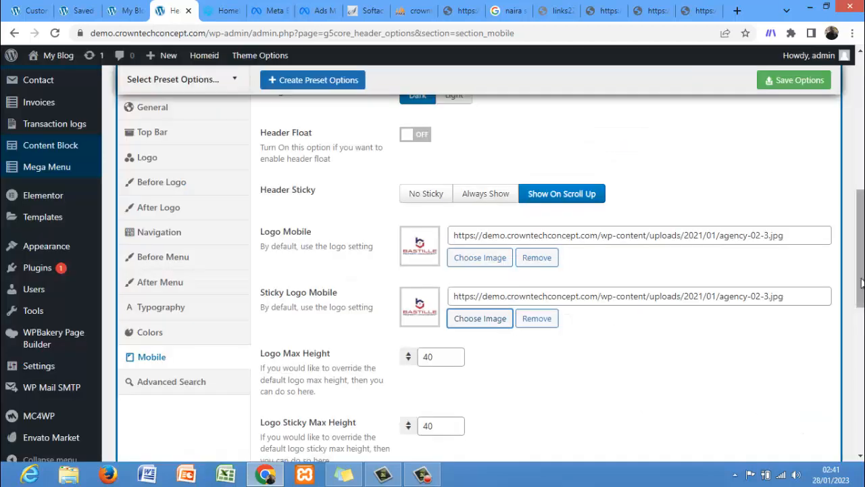
# Step: Save the mobile header options
pyautogui.scroll(-3, 802, 419)
pyautogui.scroll(-2, 802, 419)
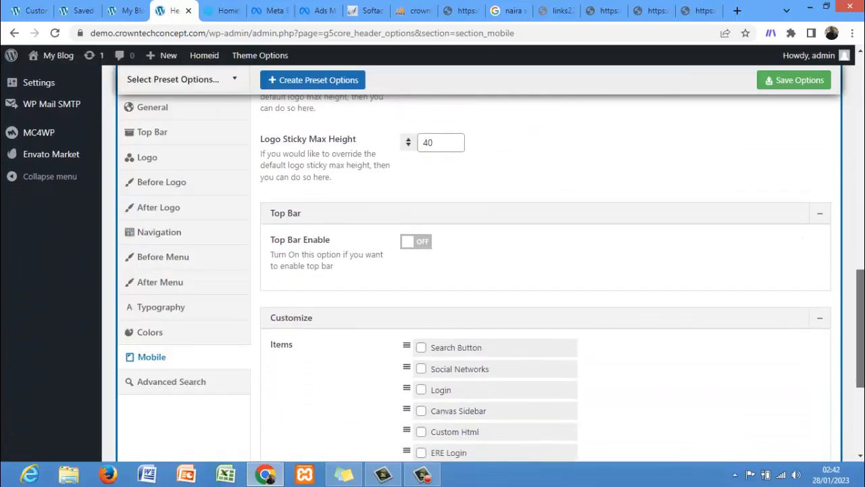
pyautogui.scroll(-3, 546, 271)
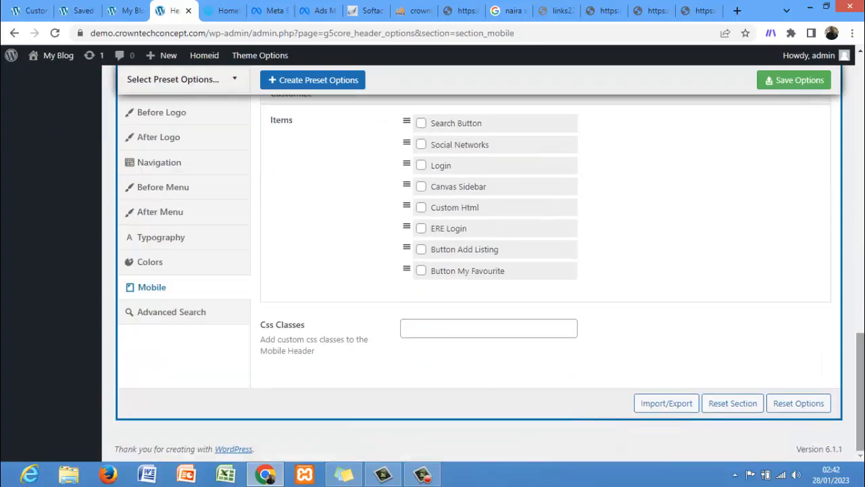
pyautogui.scroll(3, 546, 270)
pyautogui.scroll(1, 546, 271)
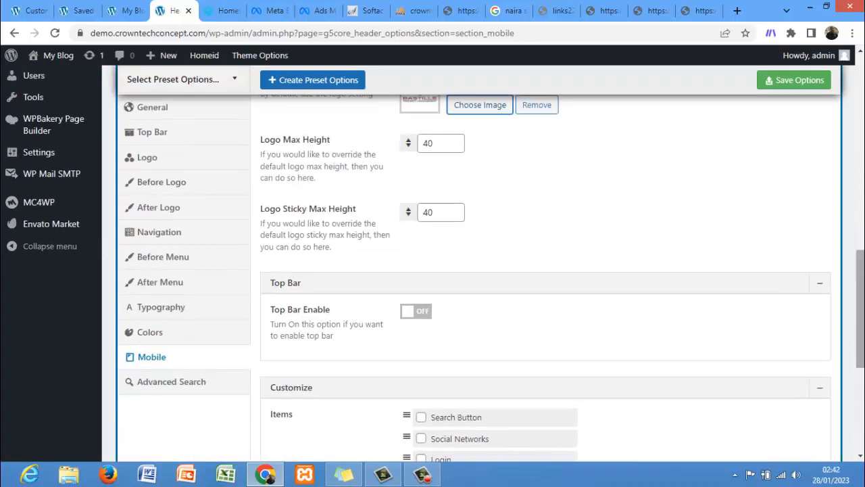
pyautogui.moveTo(860, 334); pyautogui.dragTo(860, 250)
pyautogui.click(791, 87)
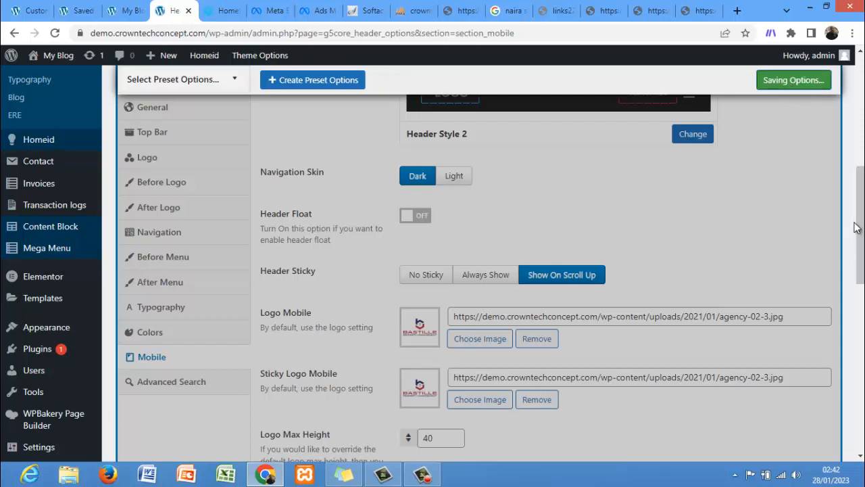
# Step: Review the Logo and Before Logo sections of the header options
pyautogui.moveTo(855, 227); pyautogui.dragTo(858, 200)
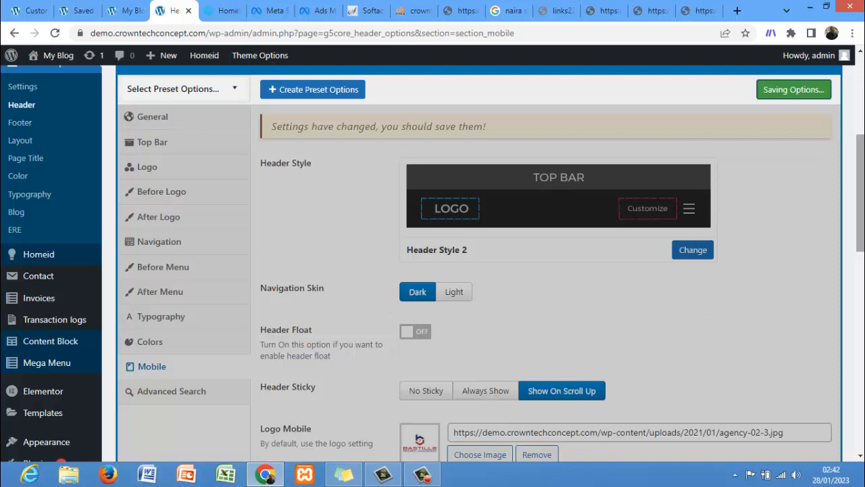
pyautogui.moveTo(863, 180); pyautogui.dragTo(863, 203)
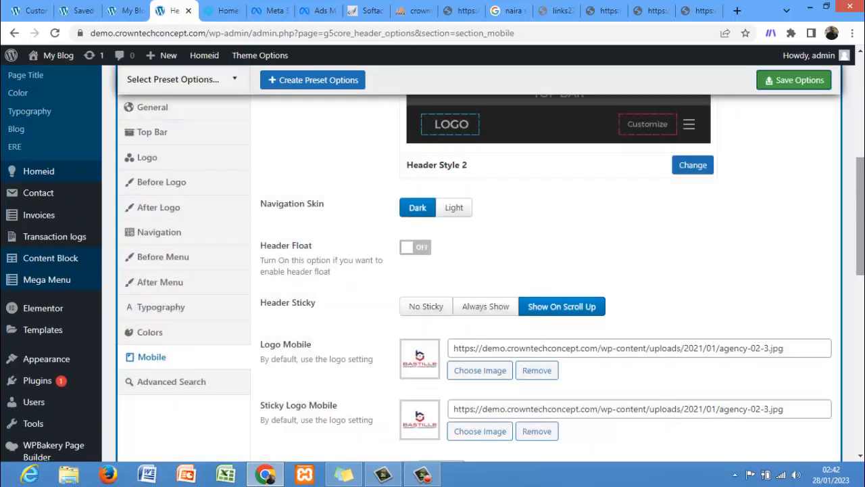
pyautogui.moveTo(861, 215); pyautogui.dragTo(861, 139)
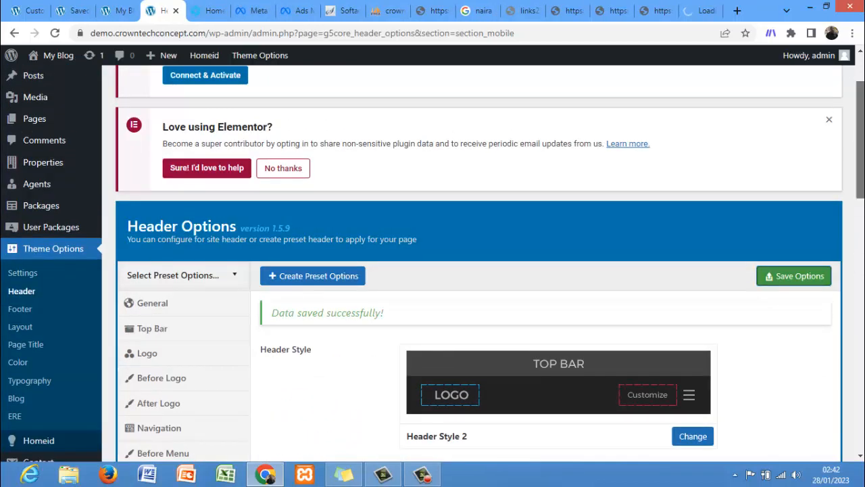
pyautogui.scroll(-4, 847, 149)
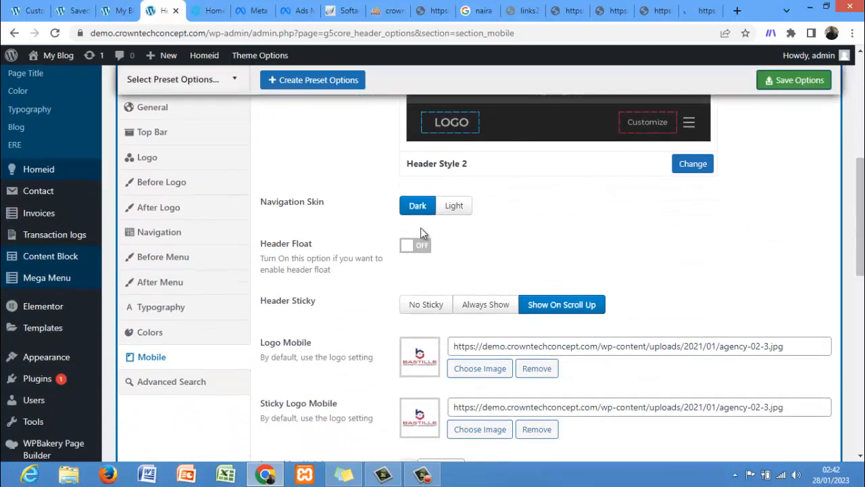
pyautogui.click(191, 165)
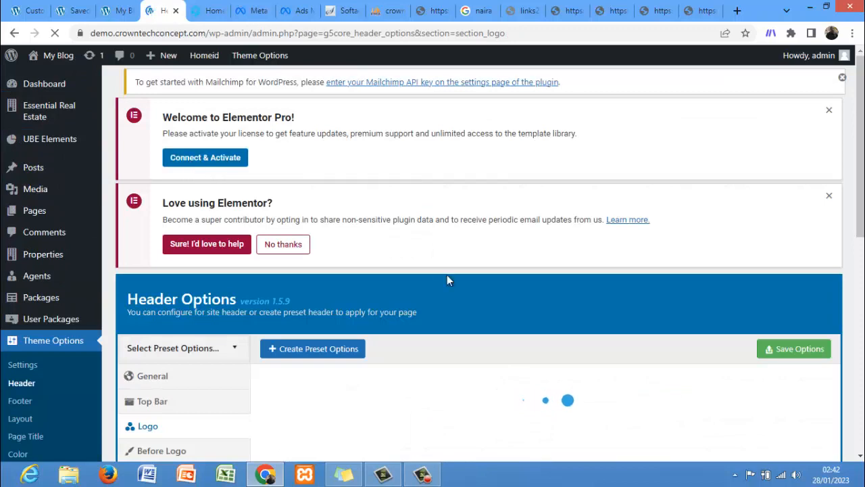
pyautogui.scroll(-3, 844, 247)
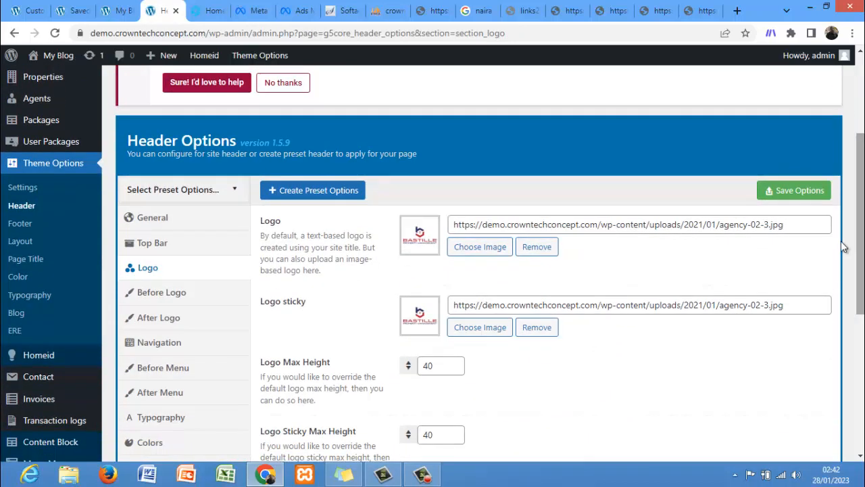
pyautogui.click(187, 304)
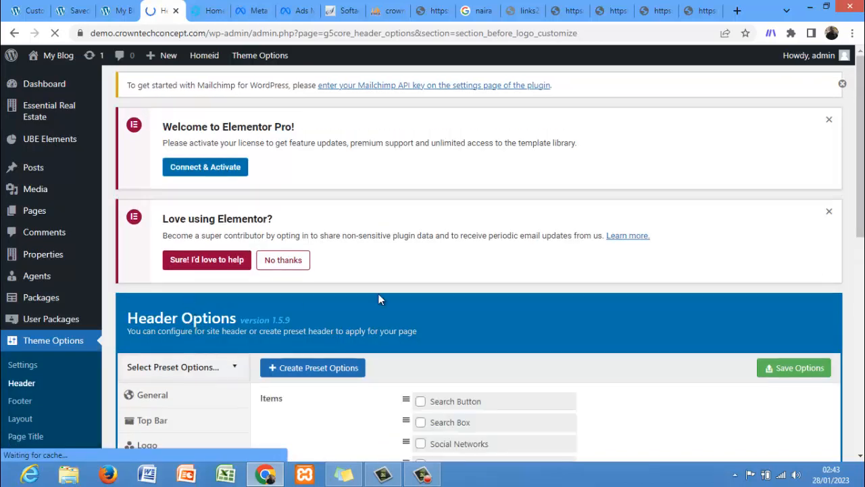
pyautogui.moveTo(860, 142); pyautogui.dragTo(860, 270)
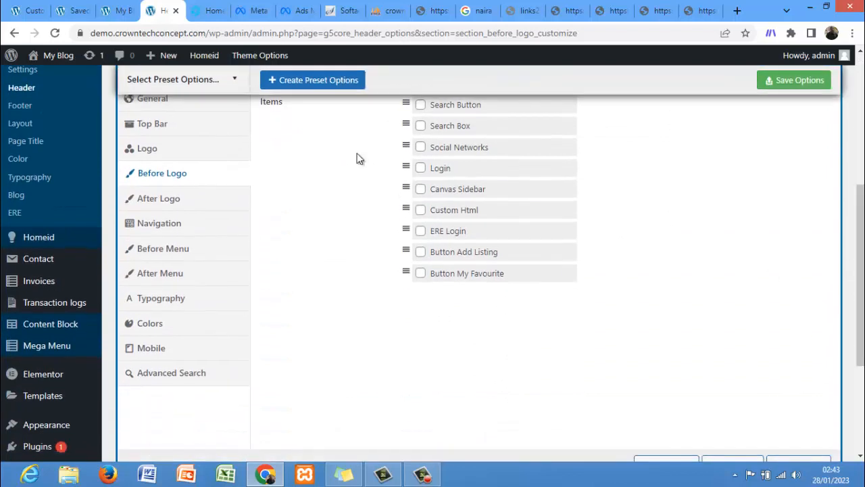
# Step: Reload the front-end home page, open it in Elementor and select the hero heading widget
pyautogui.click(116, 9)
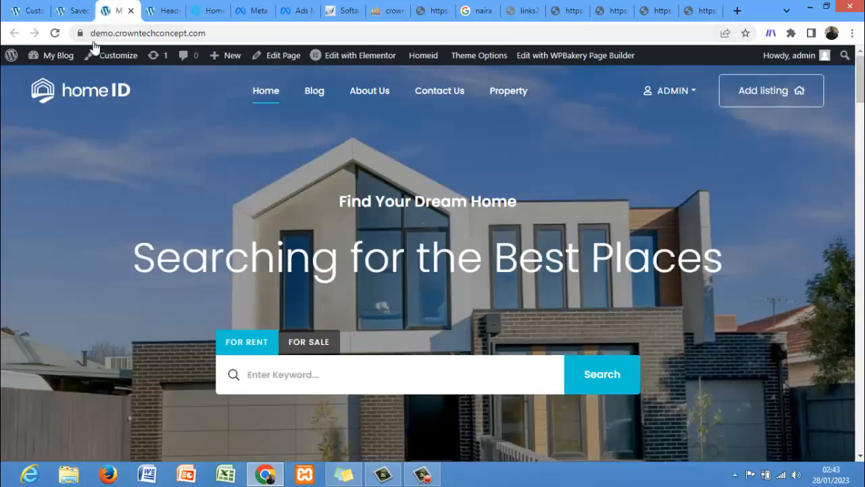
pyautogui.click(56, 34)
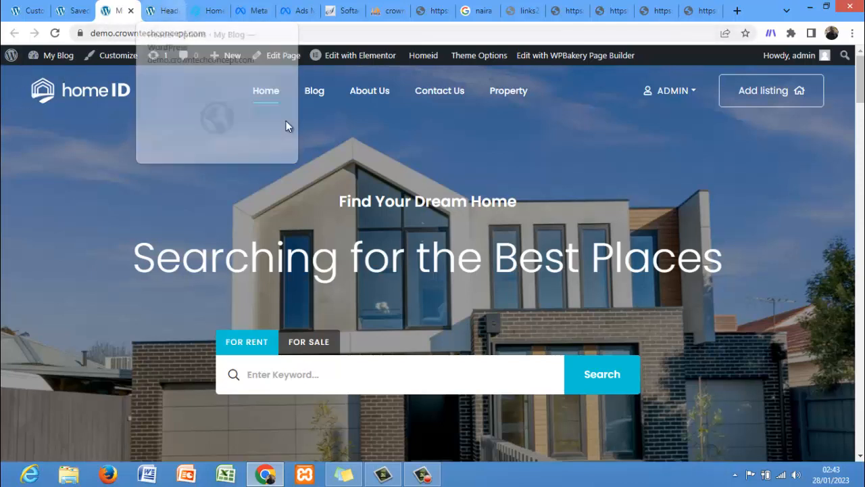
pyautogui.click(359, 55)
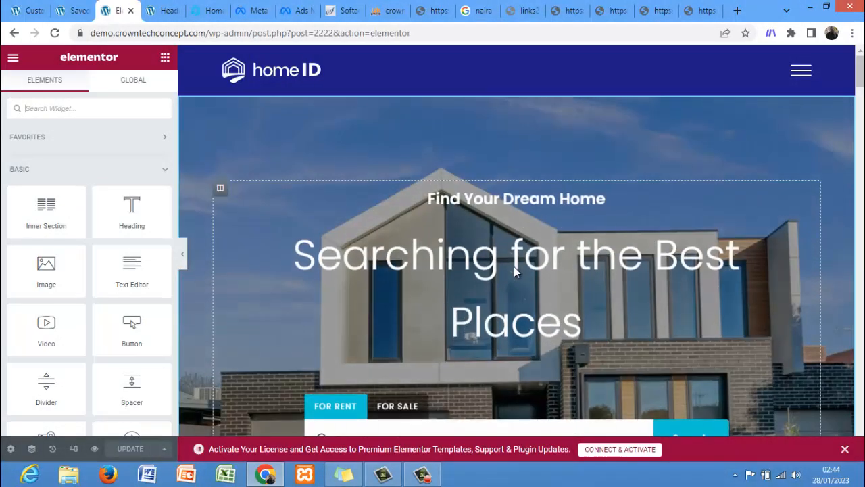
pyautogui.click(505, 199)
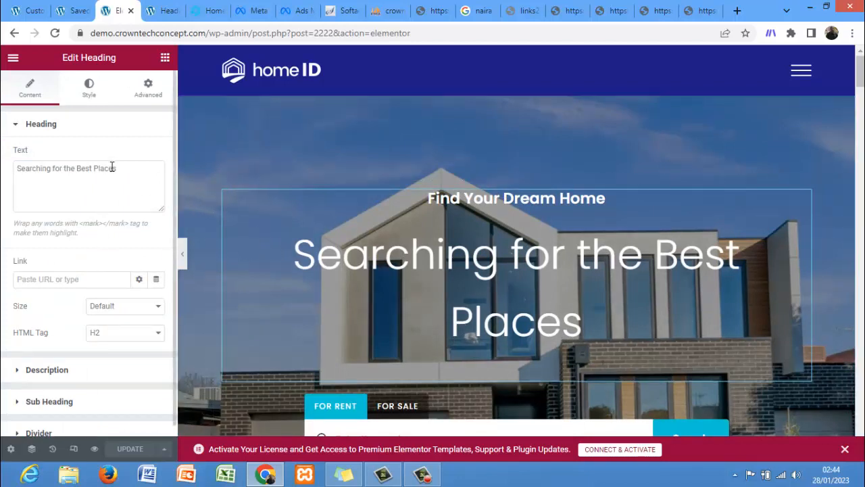
# Step: Change the hero sub heading text to WELCOME TO OLA ESTATE
pyautogui.tripleClick(16, 169)
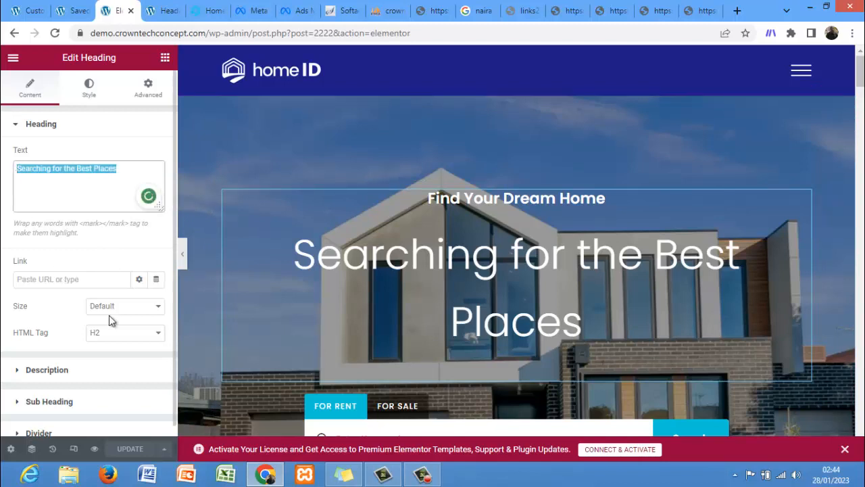
pyautogui.click(68, 403)
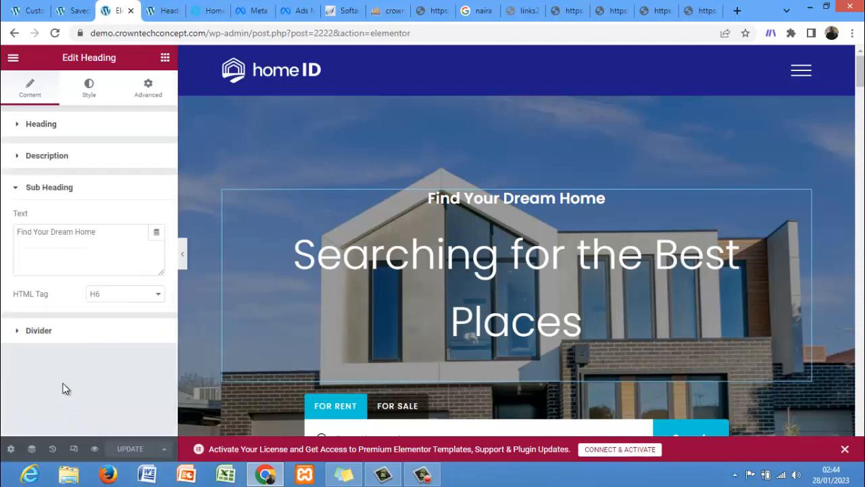
pyautogui.moveTo(99, 232); pyautogui.dragTo(2, 223)
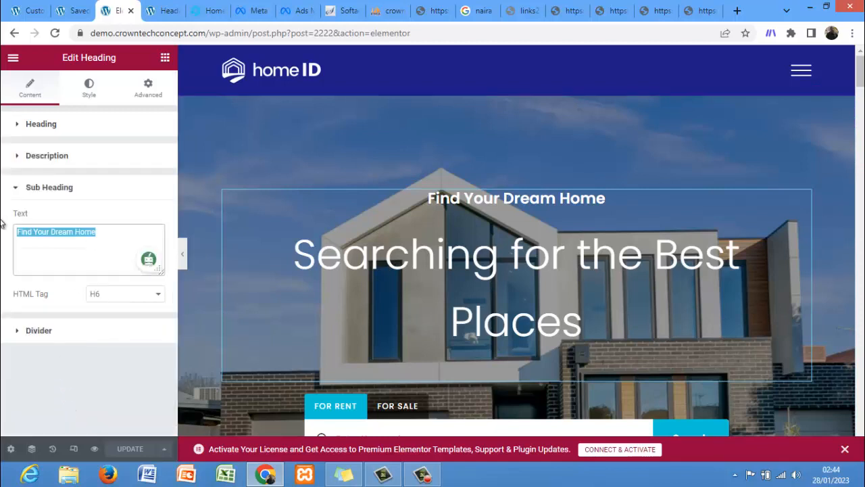
pyautogui.write('W')
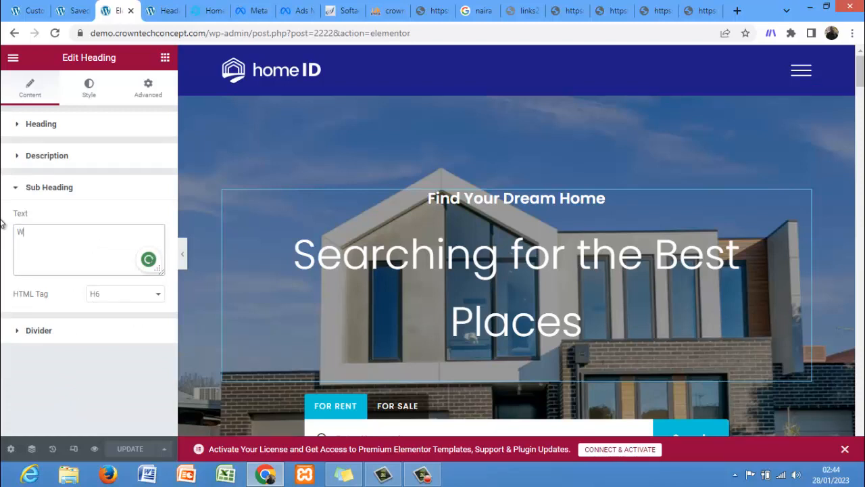
pyautogui.write('ELC')
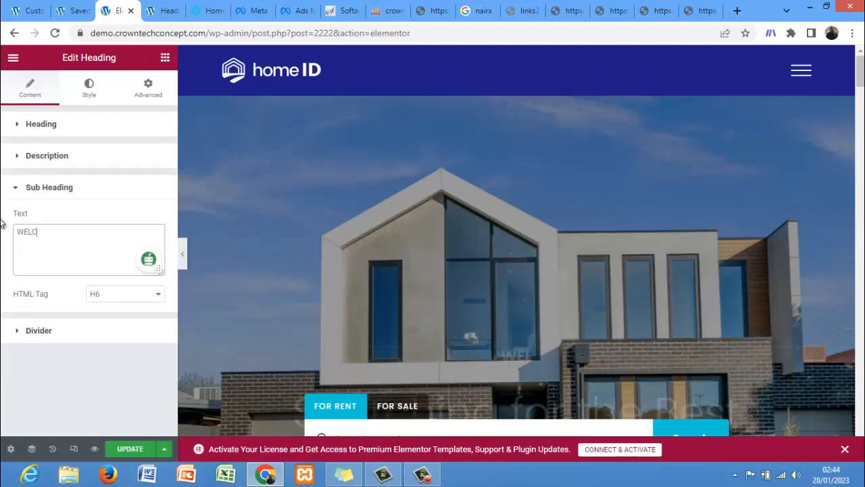
pyautogui.write('OME T')
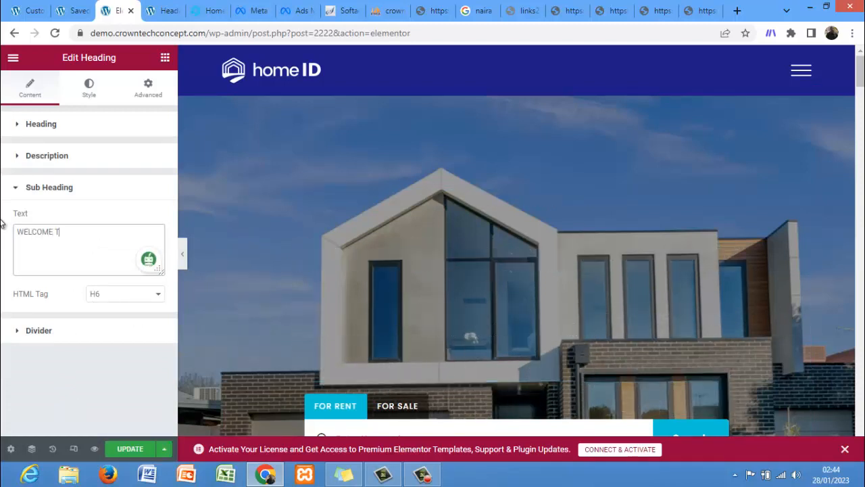
pyautogui.write('O OLA ES')
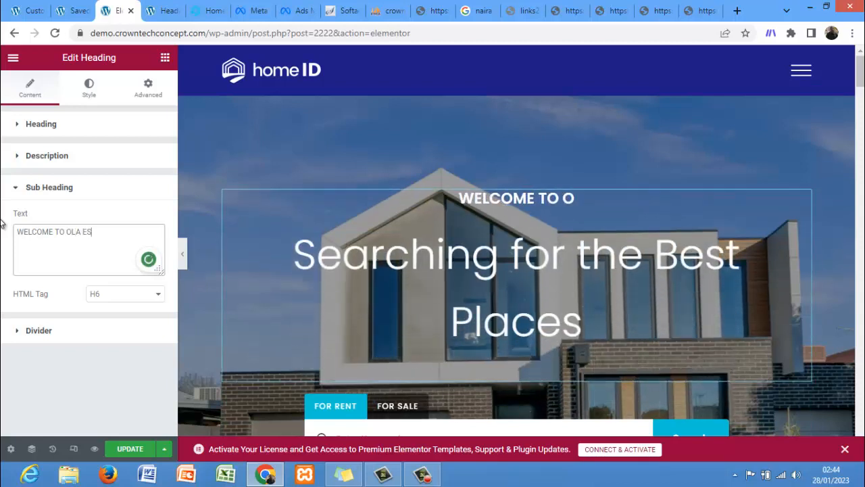
pyautogui.write('ATE')
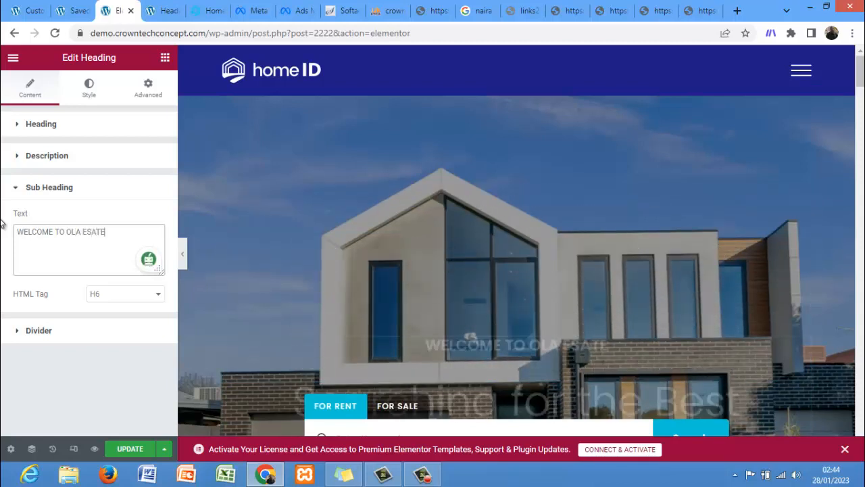
pyautogui.click(94, 231)
pyautogui.write('T')
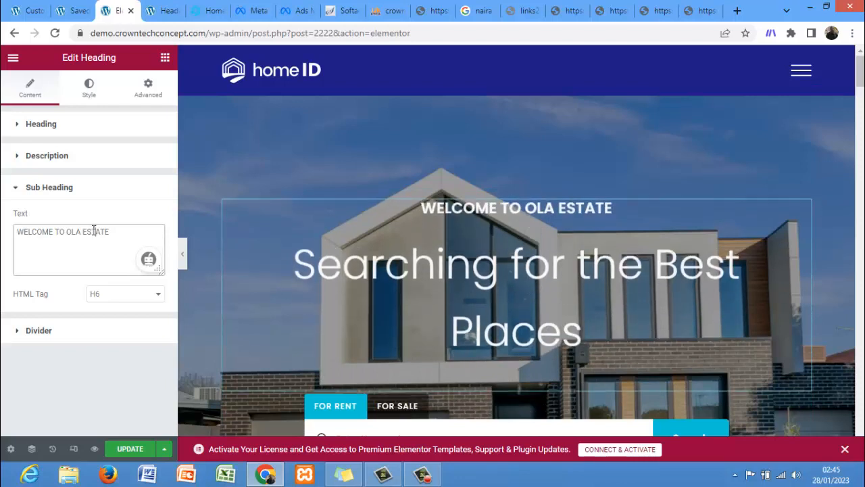
# Step: Append FOR YOUR COMFORT to the hero heading text so it reads Searching for the Best Places FOR YOUR COMFORT
pyautogui.click(40, 124)
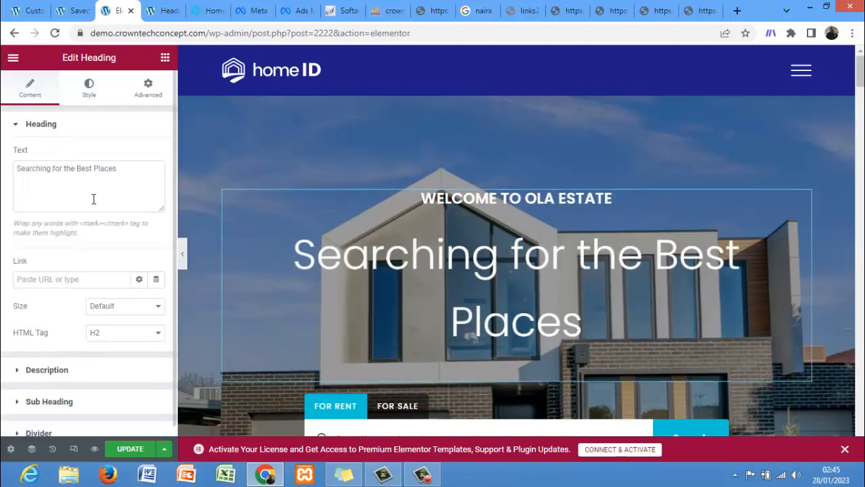
pyautogui.click(127, 169)
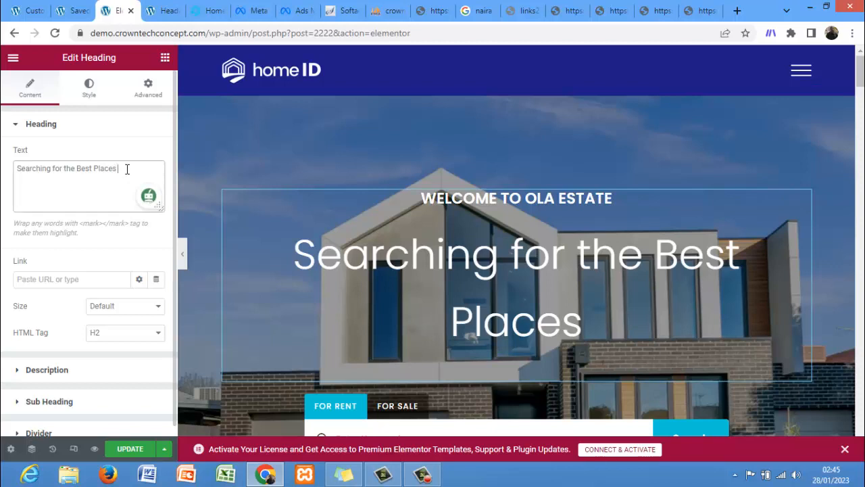
pyautogui.write('F')
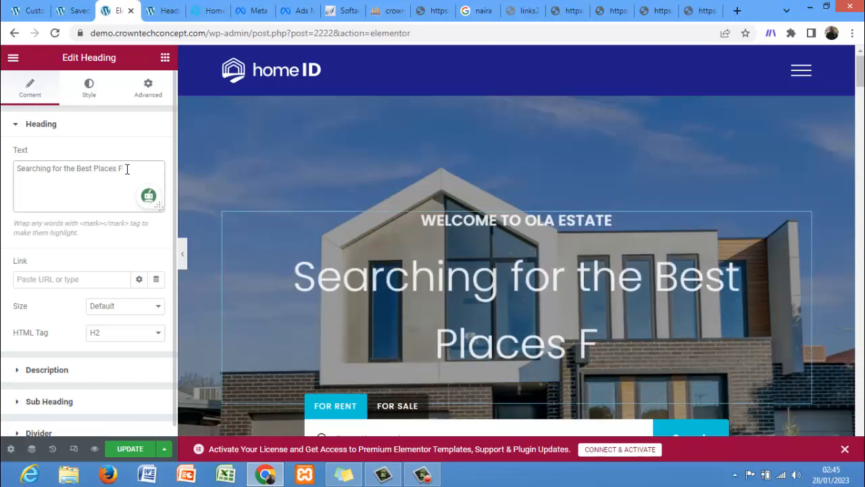
pyautogui.write('oR YOU')
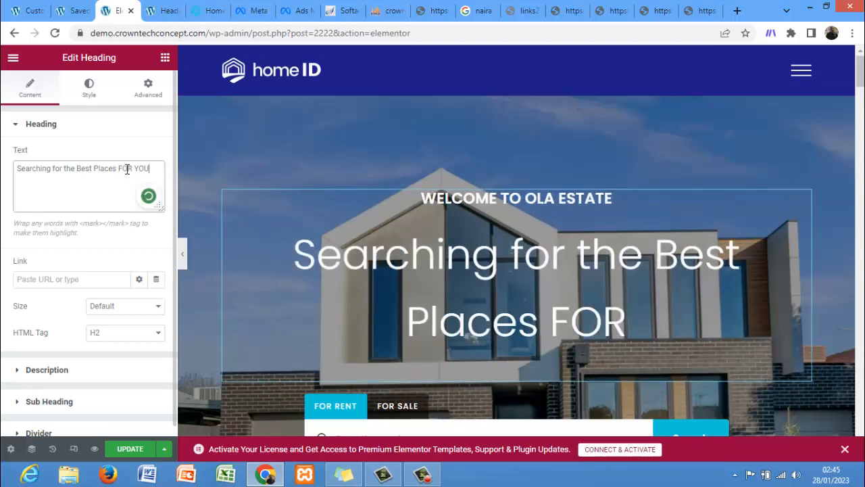
pyautogui.write('R CON')
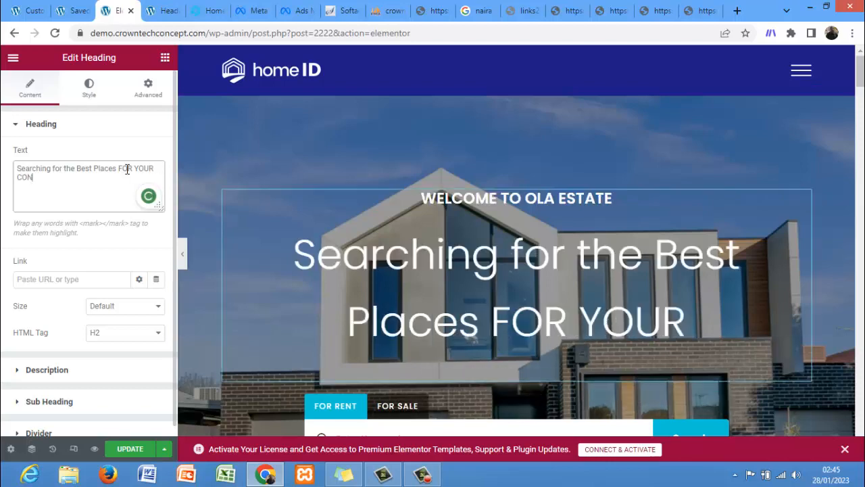
pyautogui.write('FORM')
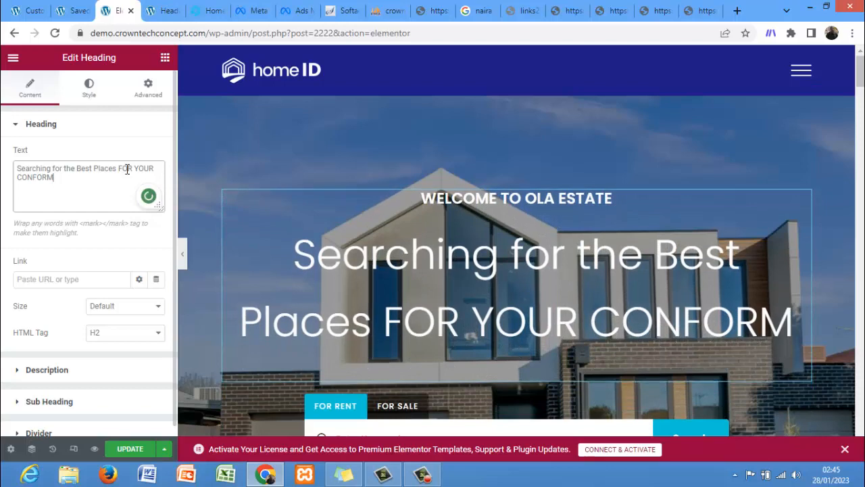
pyautogui.press('BackSpace')
pyautogui.press('BackSpace')
pyautogui.press('BackSpace')
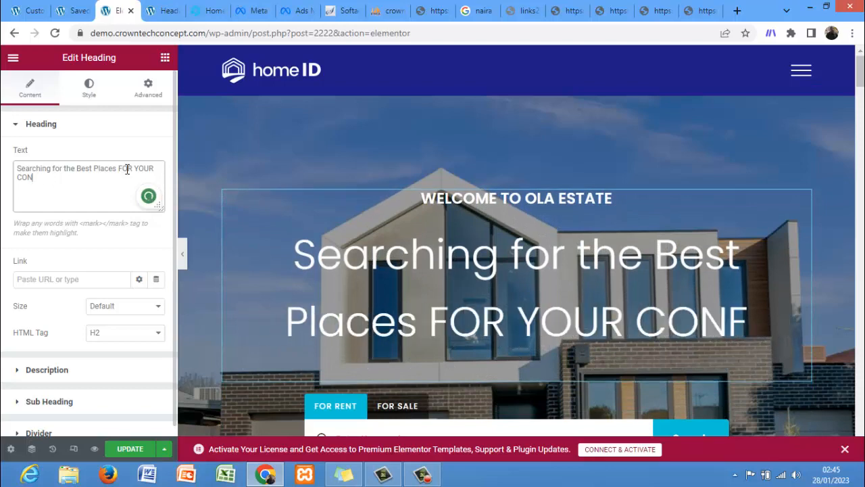
pyautogui.press('BackSpace')
pyautogui.write('M')
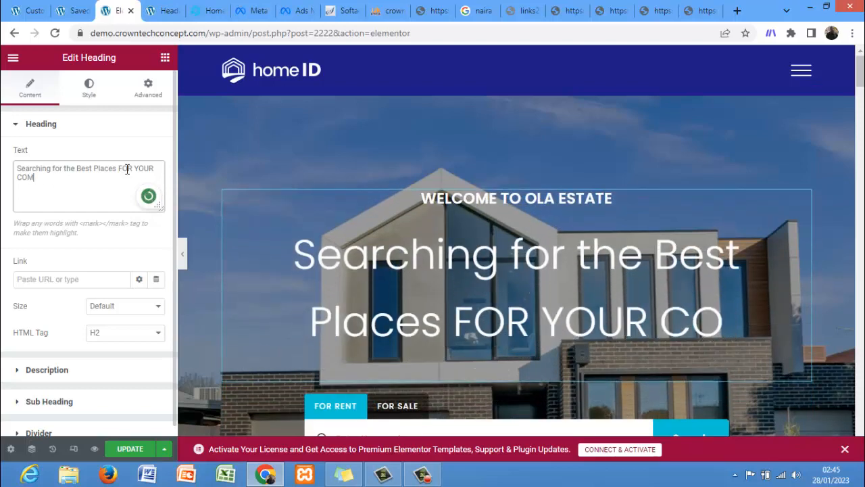
pyautogui.write('FORT')
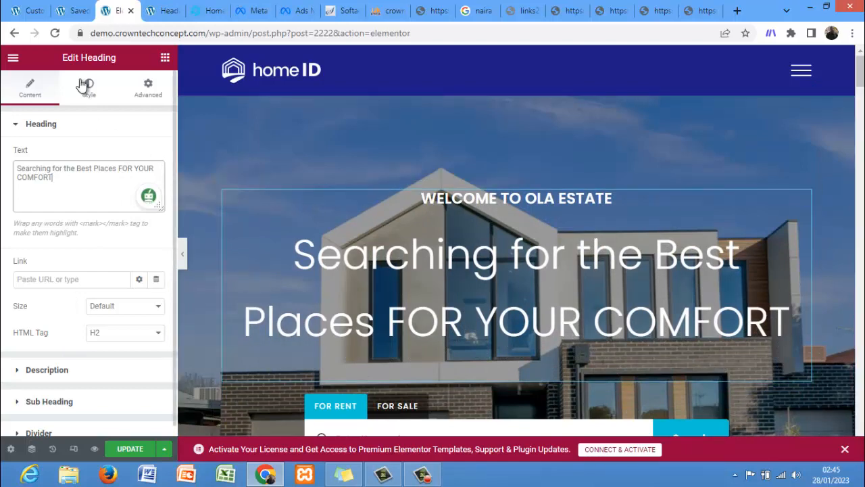
# Step: Set the hero heading's text colour to #DA6C6C in its style settings
pyautogui.click(98, 103)
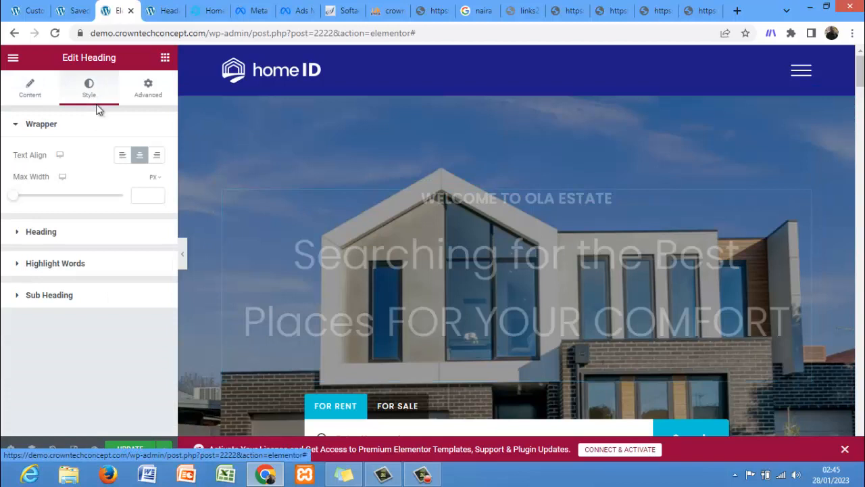
pyautogui.click(72, 232)
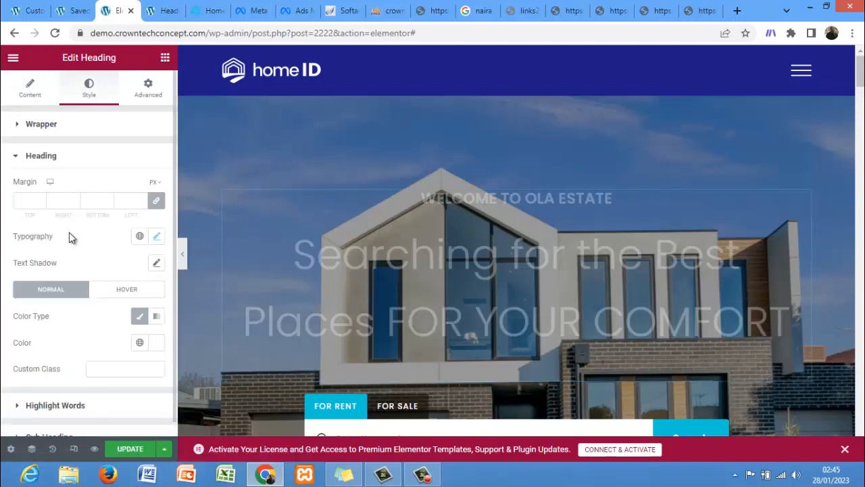
pyautogui.click(155, 343)
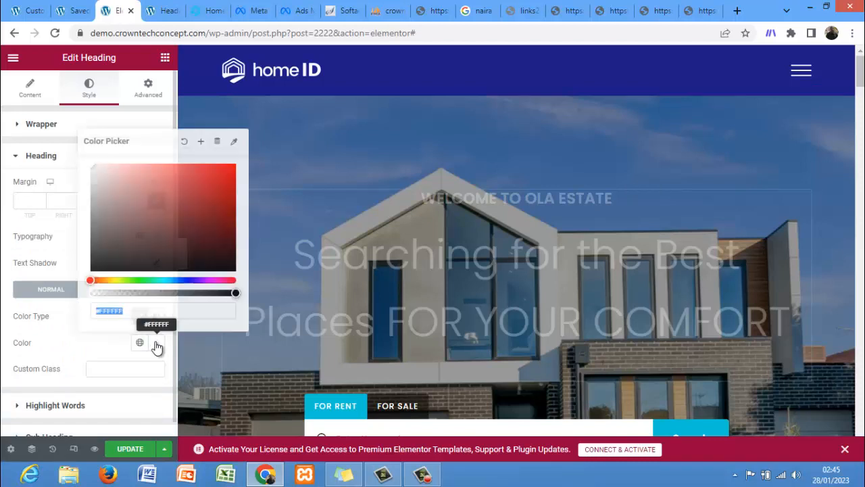
pyautogui.click(179, 184)
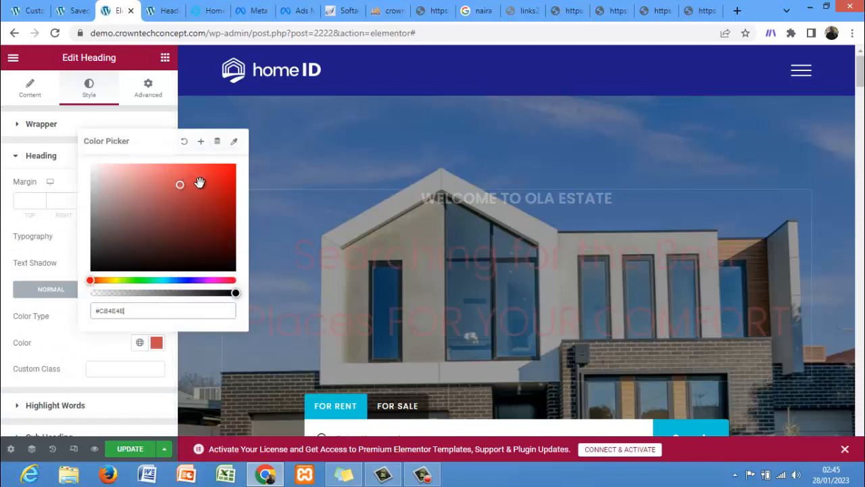
pyautogui.click(200, 183)
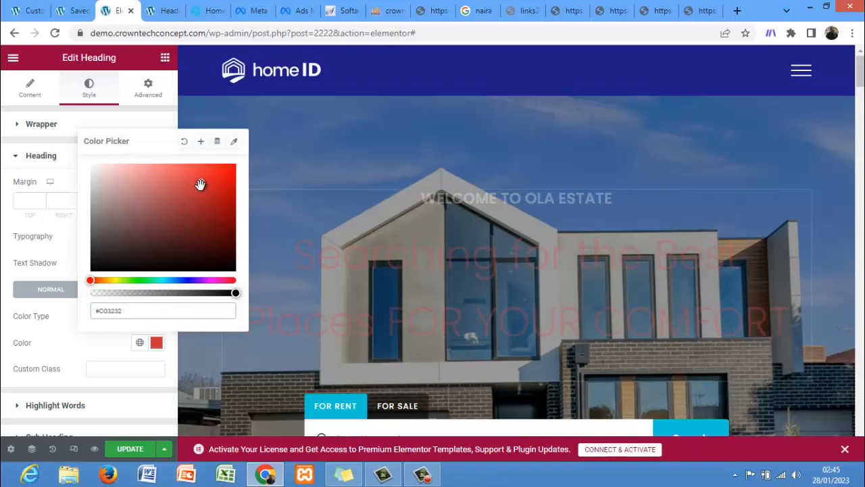
pyautogui.click(163, 177)
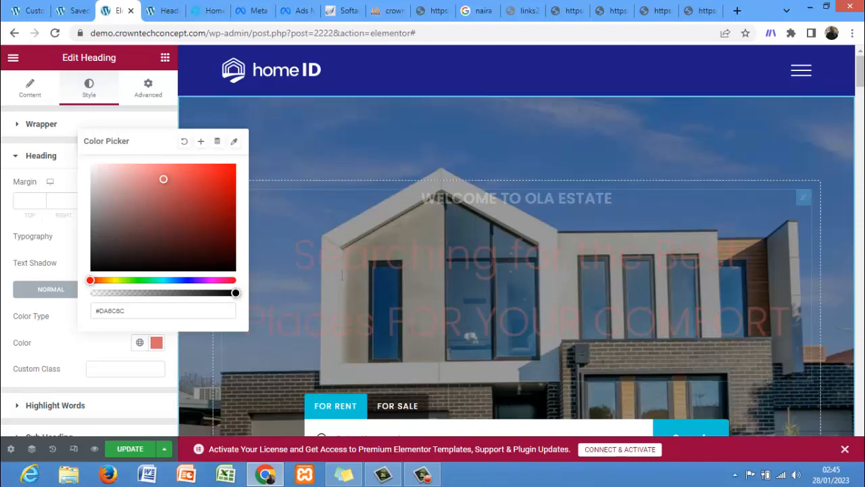
pyautogui.click(60, 367)
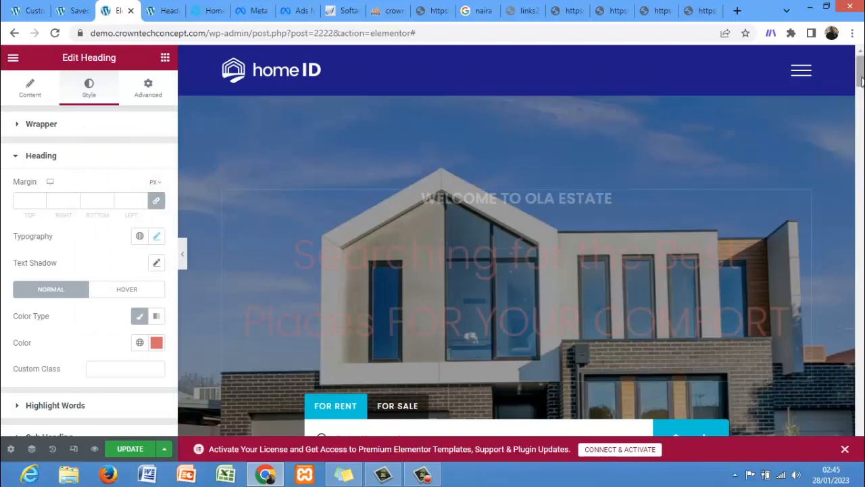
# Step: Select the property search form widget and switch its search form to Ere Search 03
pyautogui.moveTo(861, 74); pyautogui.dragTo(861, 102)
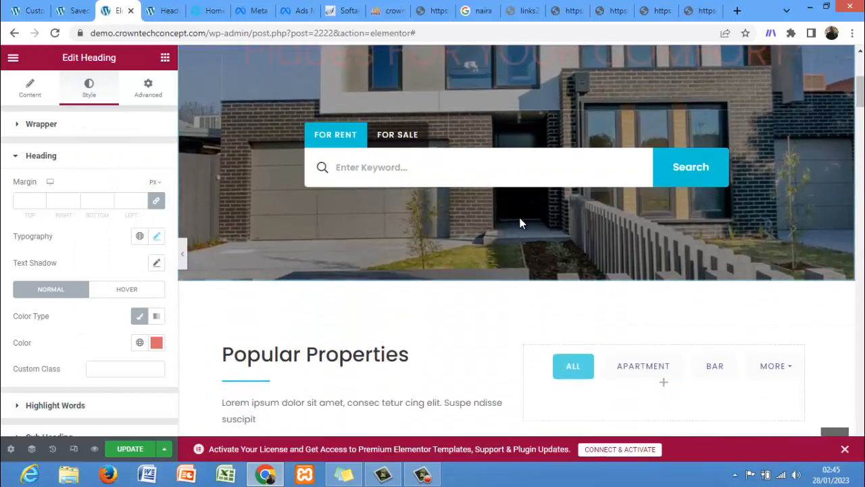
pyautogui.click(514, 179)
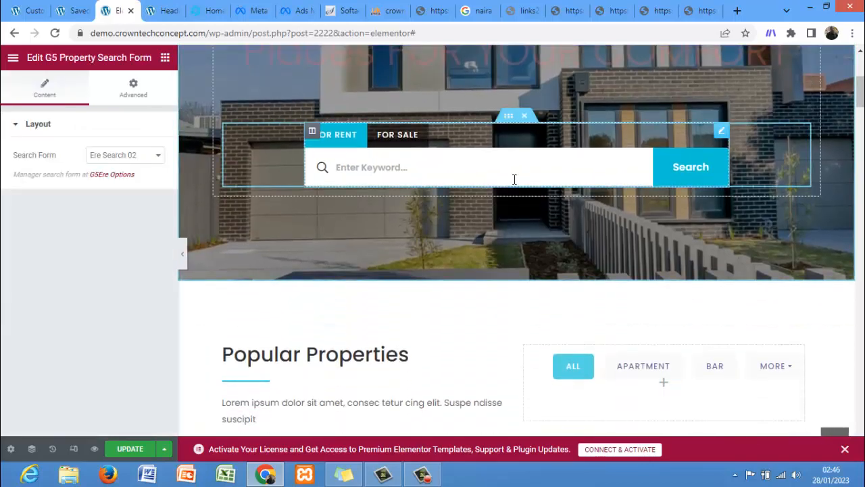
pyautogui.click(137, 161)
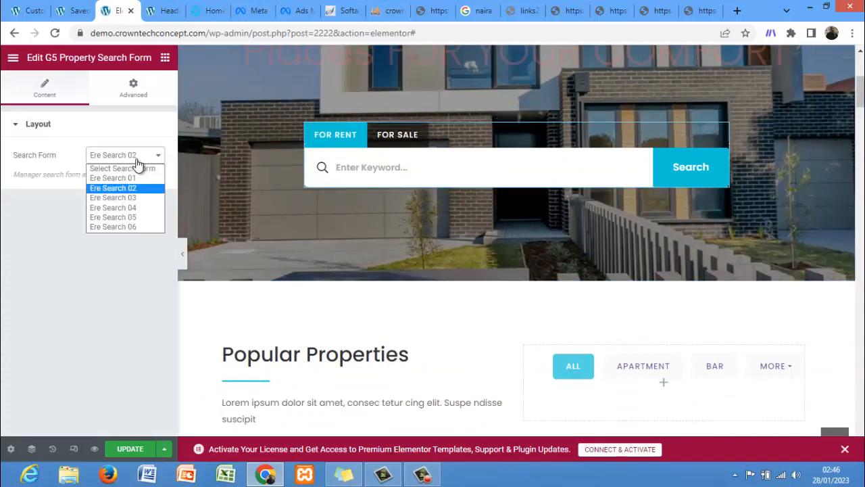
pyautogui.click(133, 198)
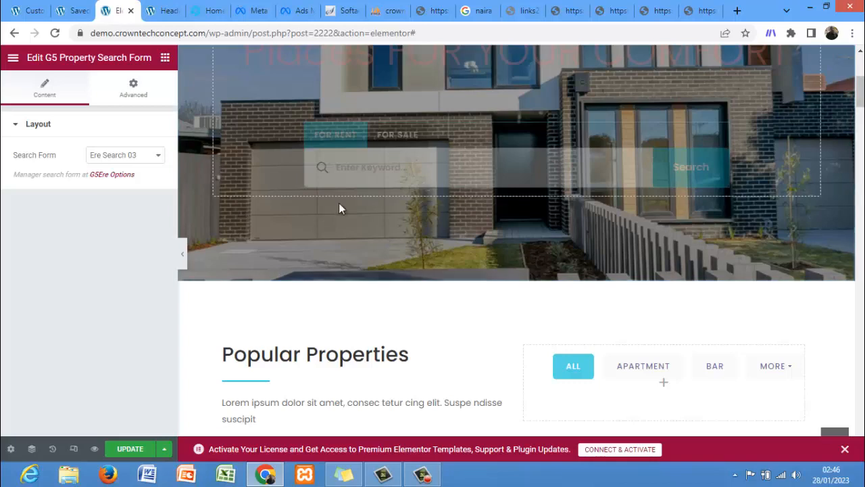
# Step: Select the Popular Properties listing widget and change its property layout to List
pyautogui.scroll(-3, 858, 94)
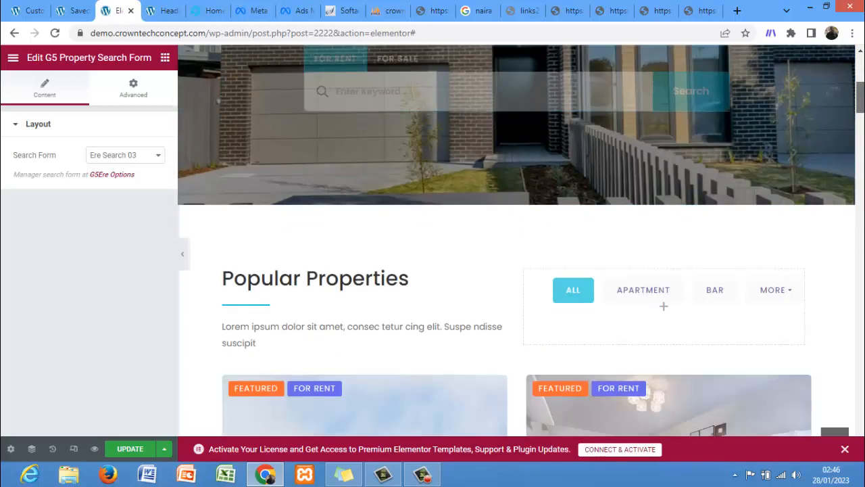
pyautogui.moveTo(859, 104)
pyautogui.mouseDown()
pyautogui.moveTo(859, 73)
pyautogui.moveTo(859, 105)
pyautogui.mouseUp()
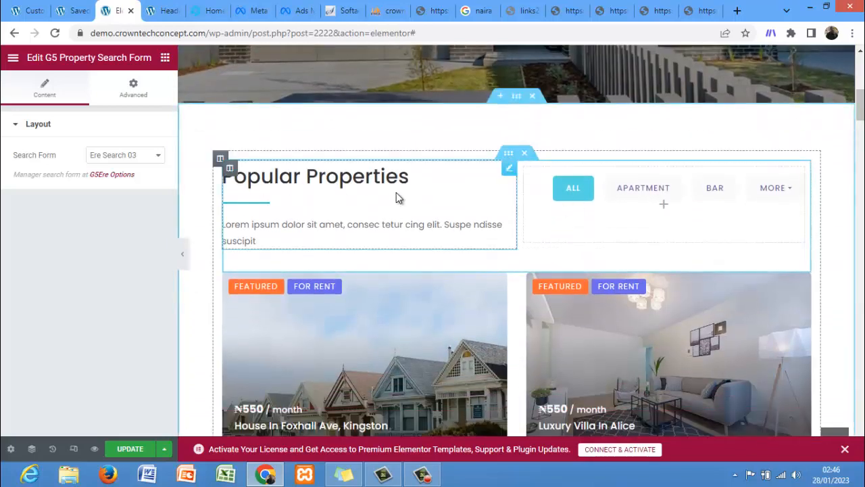
pyautogui.click(509, 169)
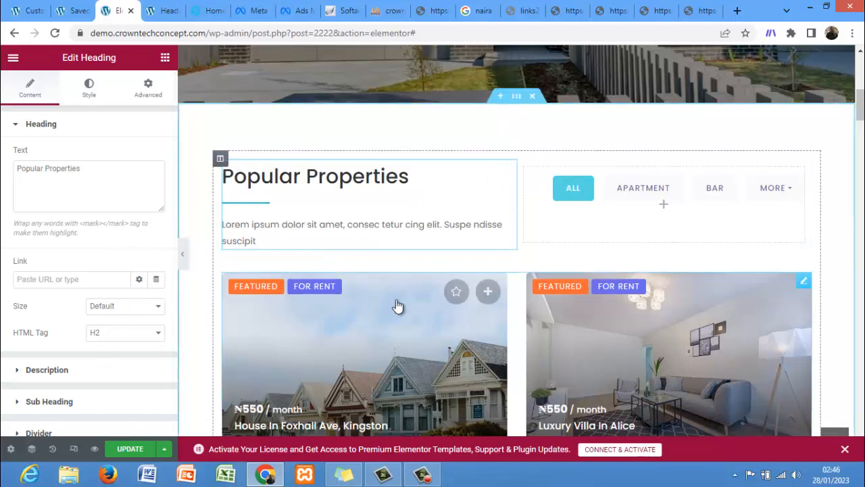
pyautogui.click(806, 281)
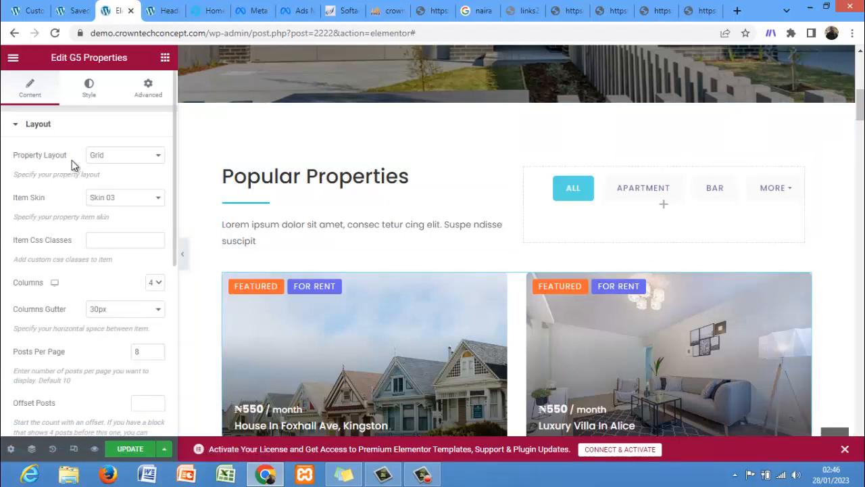
pyautogui.click(122, 164)
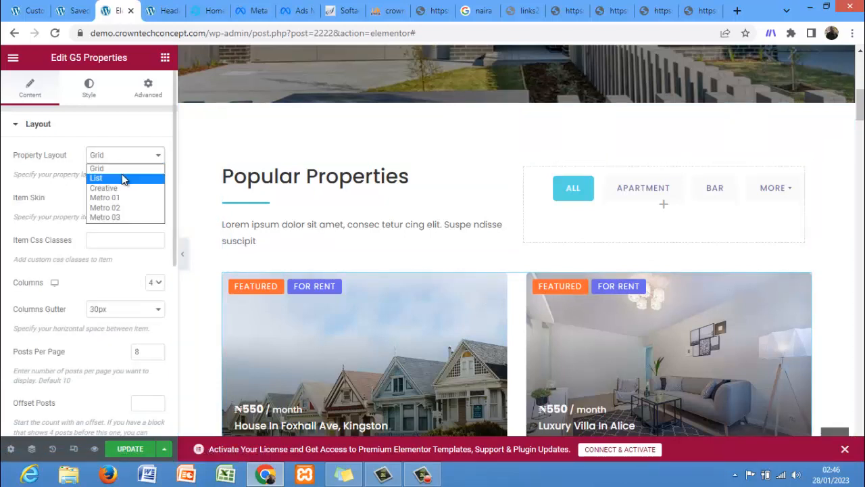
pyautogui.click(122, 174)
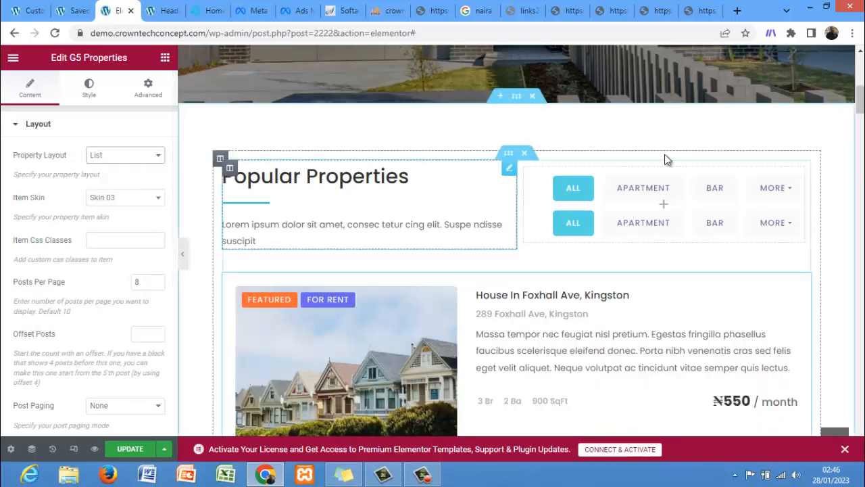
# Step: Review the properties widget's item skin, image size and query settings and the resulting list on the page
pyautogui.scroll(-4, 517, 270)
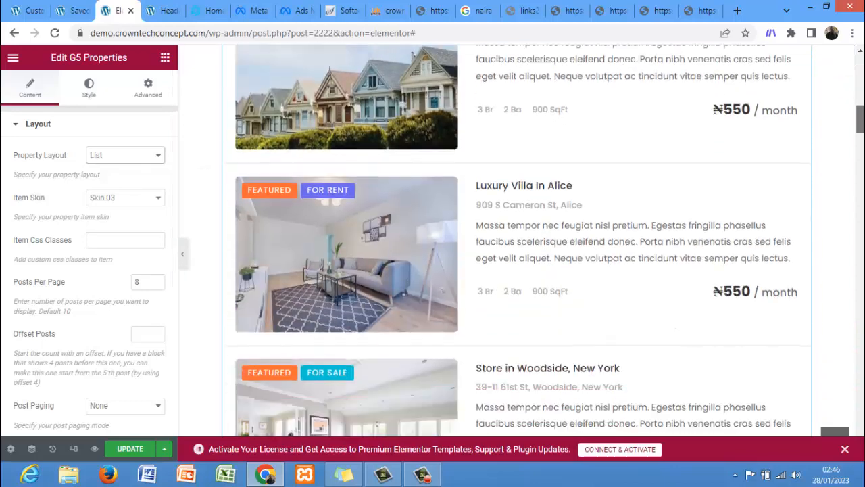
pyautogui.scroll(5, 306, 255)
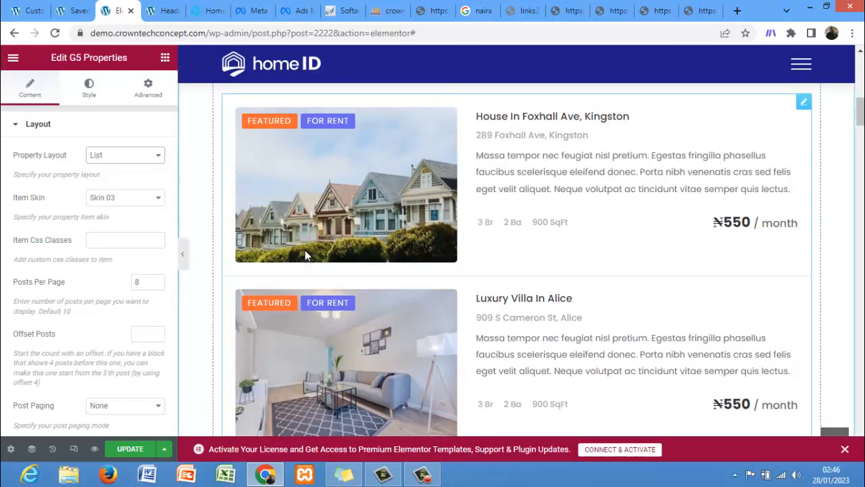
pyautogui.click(125, 202)
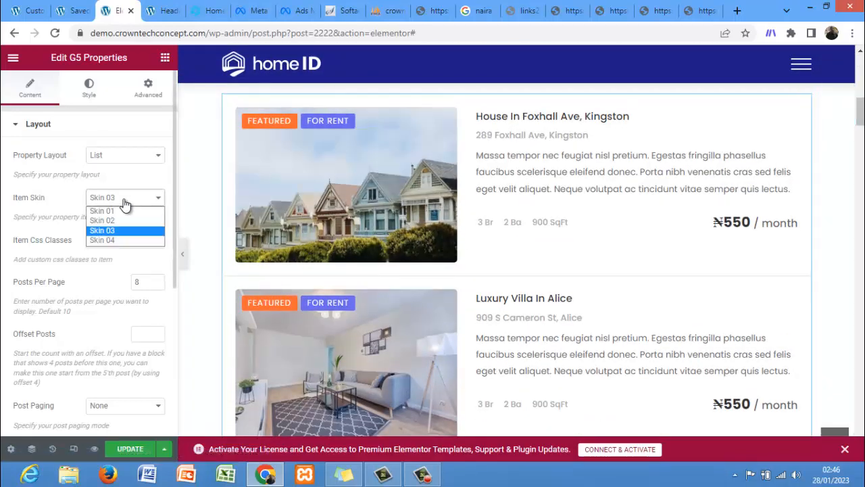
pyautogui.click(116, 282)
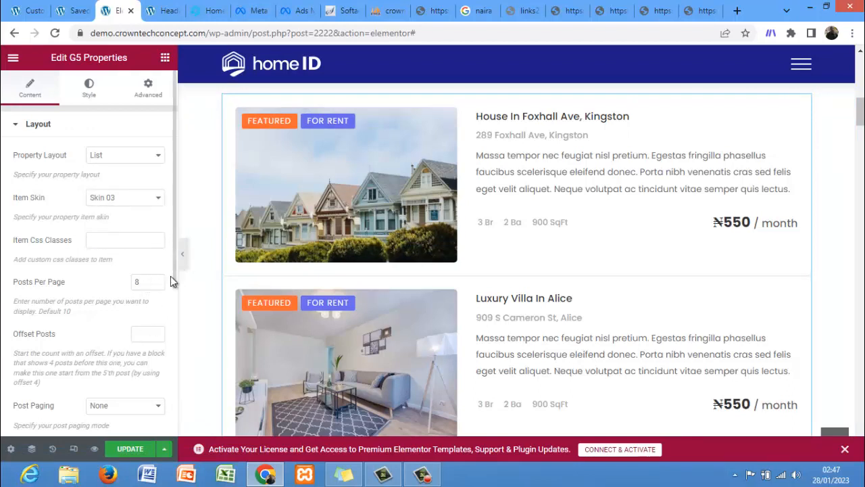
pyautogui.scroll(-4, 171, 280)
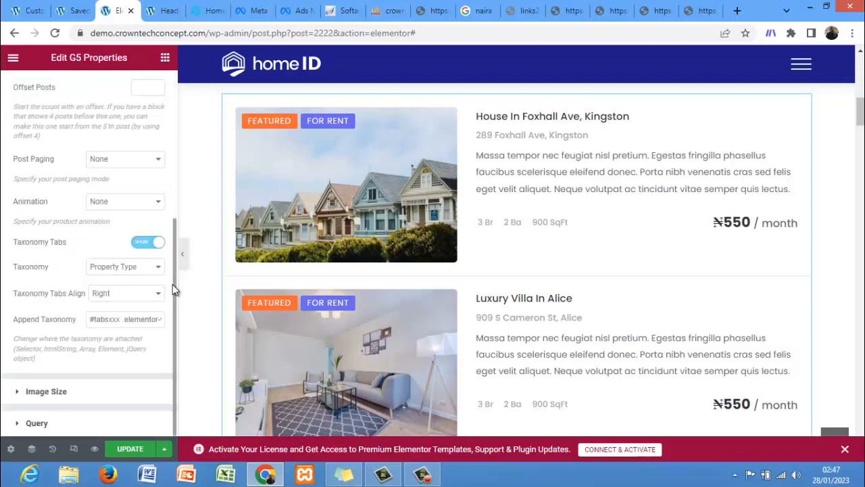
pyautogui.click(92, 396)
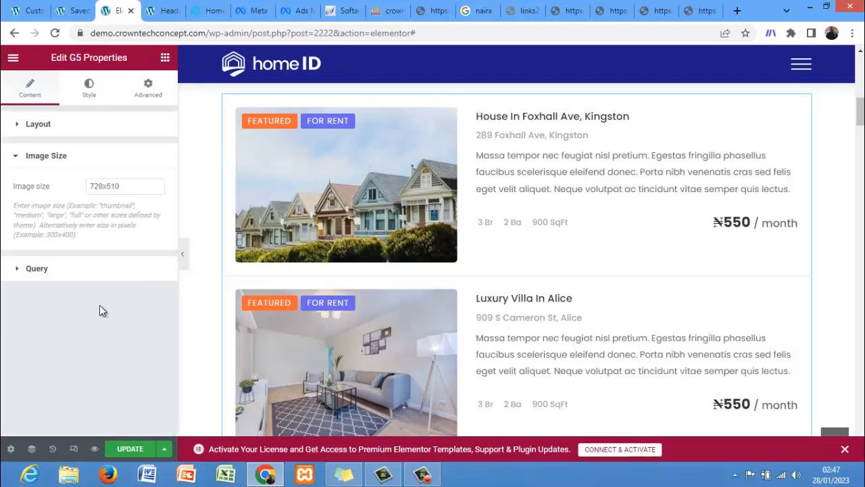
pyautogui.click(102, 274)
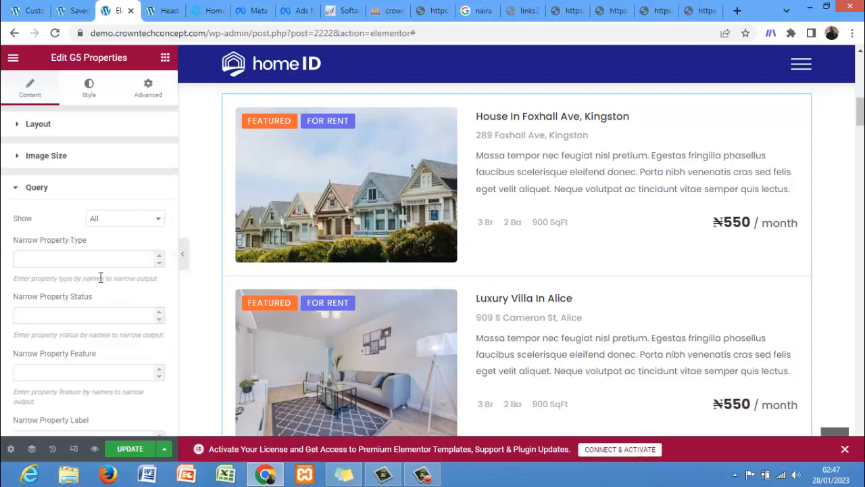
pyautogui.click(114, 221)
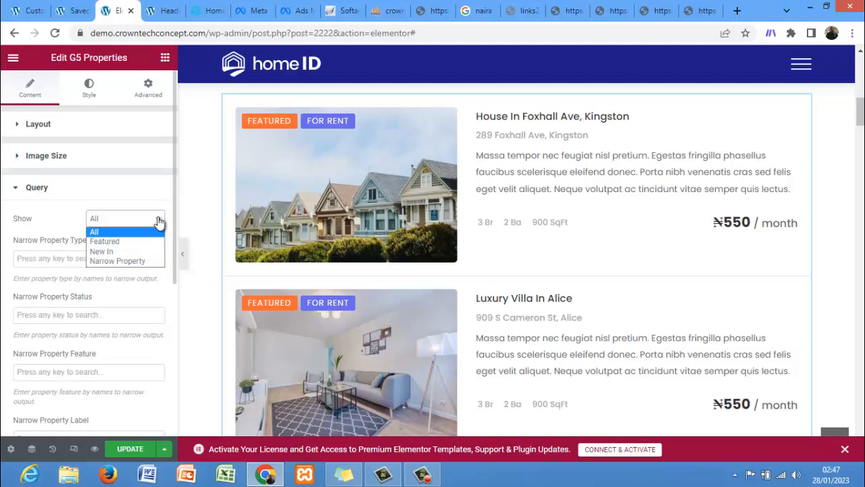
pyautogui.moveTo(173, 228); pyautogui.dragTo(171, 400)
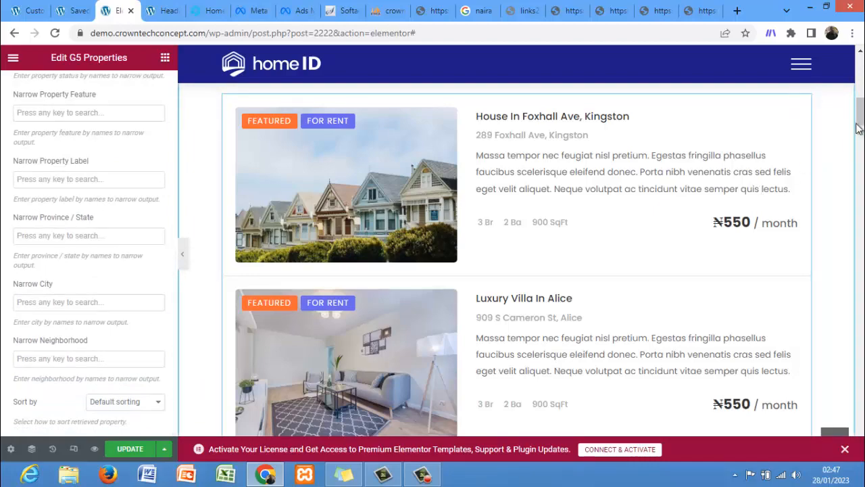
pyautogui.moveTo(860, 112); pyautogui.dragTo(860, 214)
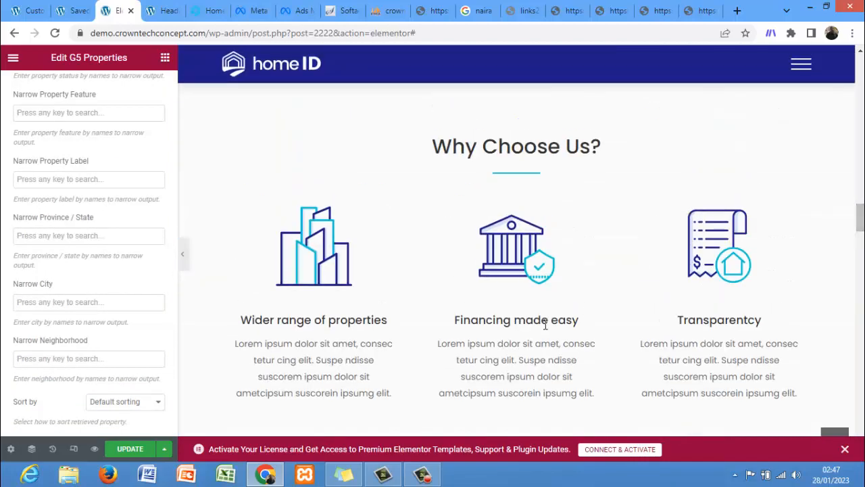
# Step: Replace the image of the 'Wider range of properties' item in the Why Choose Us image box with the agency-05 image
pyautogui.click(520, 299)
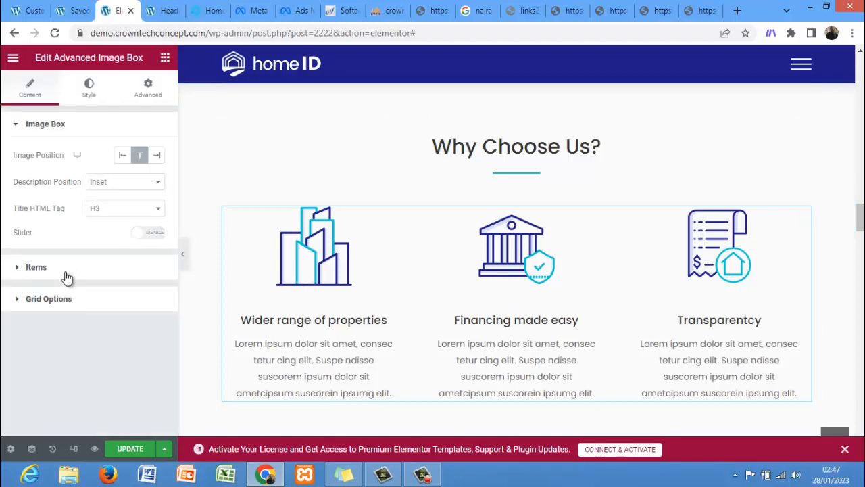
pyautogui.click(41, 267)
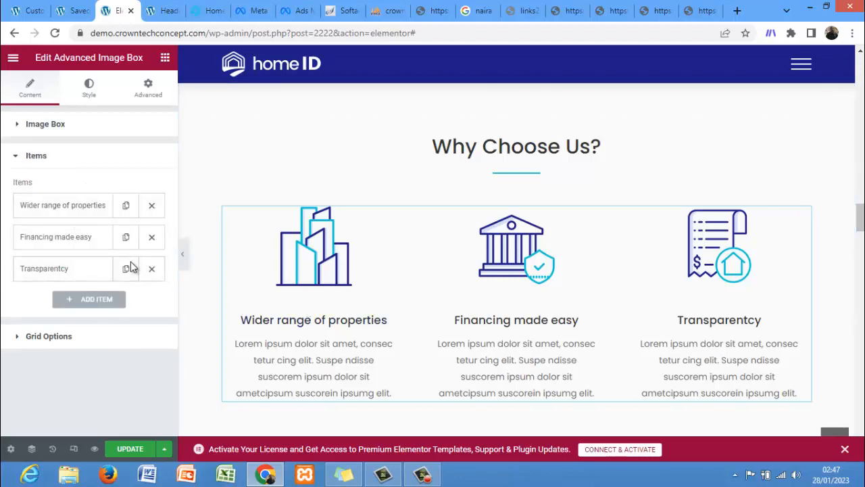
pyautogui.click(77, 206)
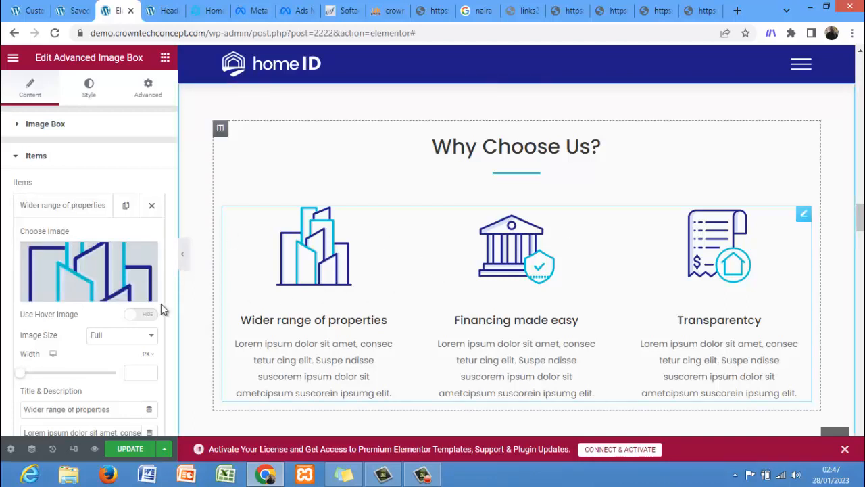
pyautogui.click(84, 293)
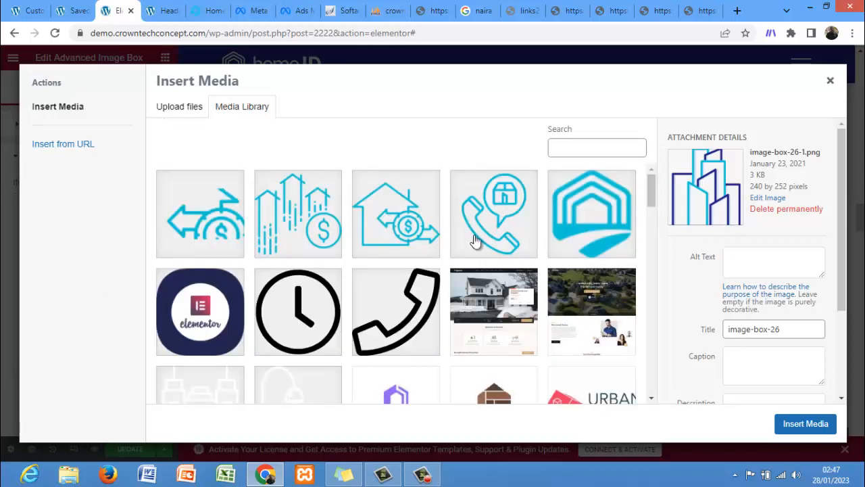
pyautogui.click(508, 382)
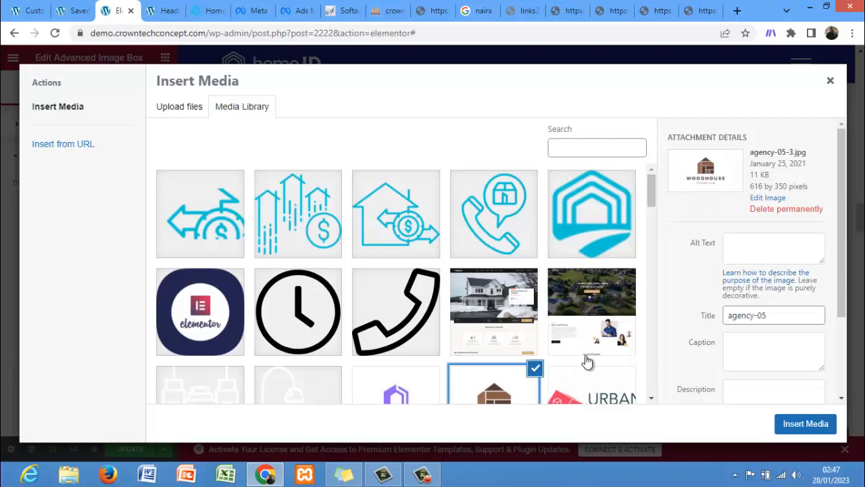
pyautogui.click(797, 431)
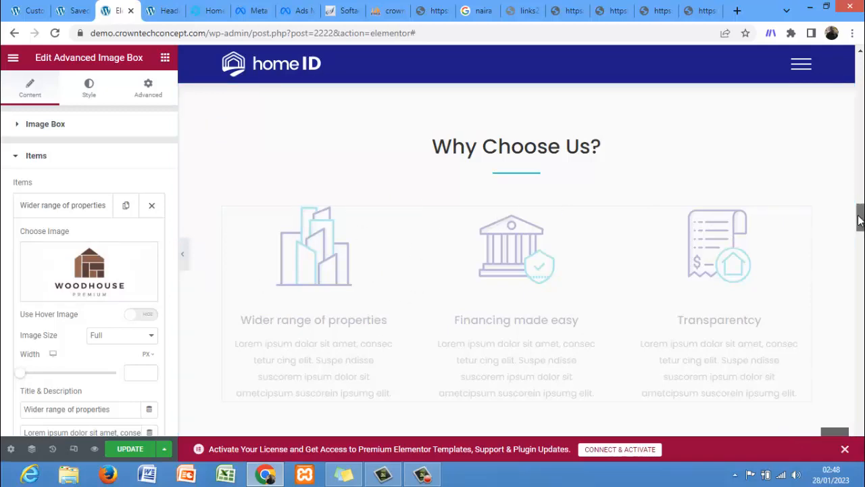
# Step: Open the footer template for editing, discarding the unsaved page changes
pyautogui.moveTo(860, 217); pyautogui.dragTo(860, 246)
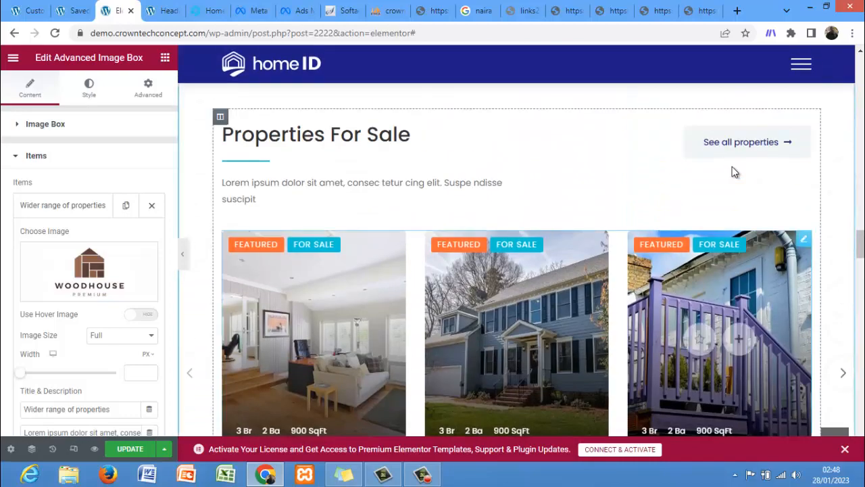
pyautogui.moveTo(860, 246); pyautogui.dragTo(860, 302)
pyautogui.scroll(-15, 517, 203)
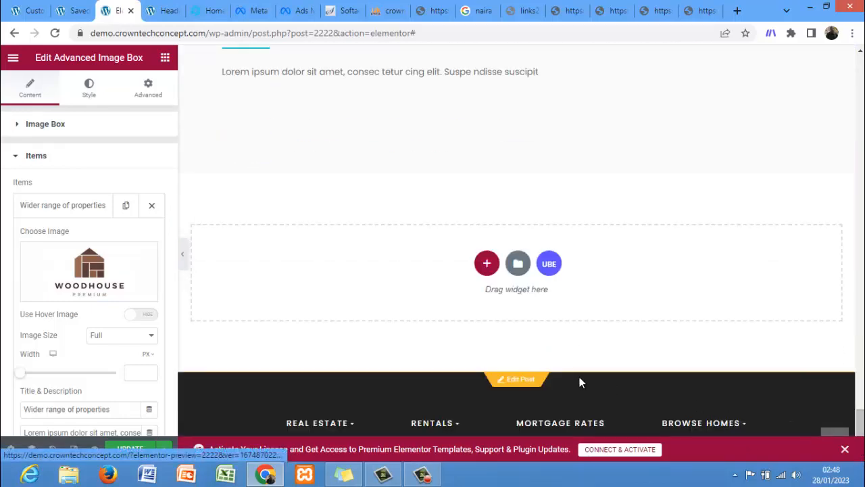
pyautogui.click(518, 382)
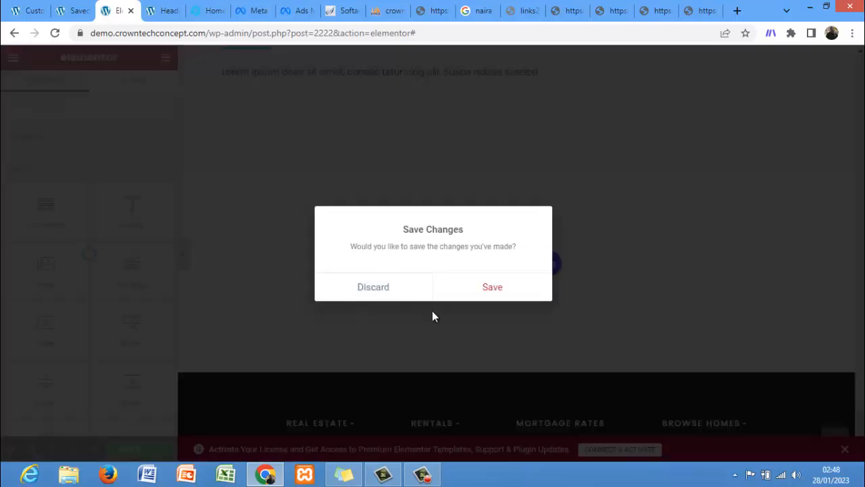
pyautogui.click(409, 295)
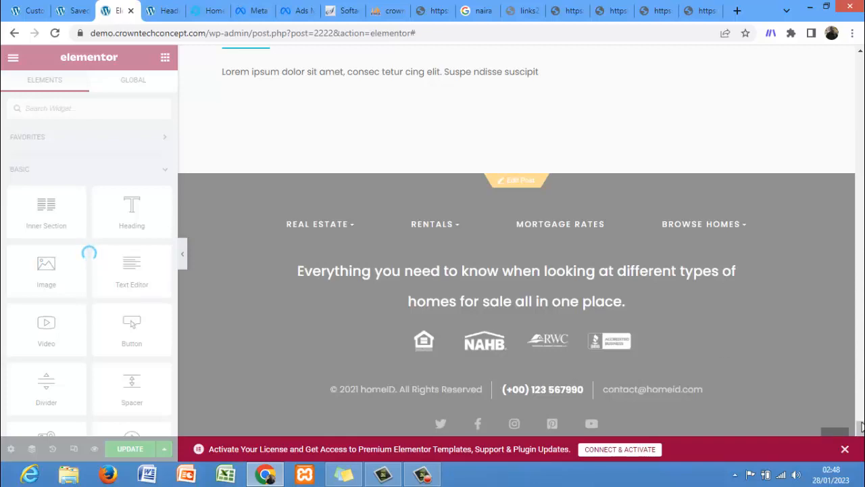
# Step: Delete the client logos widget from the footer
pyautogui.moveTo(861, 430)
pyautogui.mouseDown()
pyautogui.moveTo(863, 374)
pyautogui.moveTo(863, 433)
pyautogui.mouseUp()
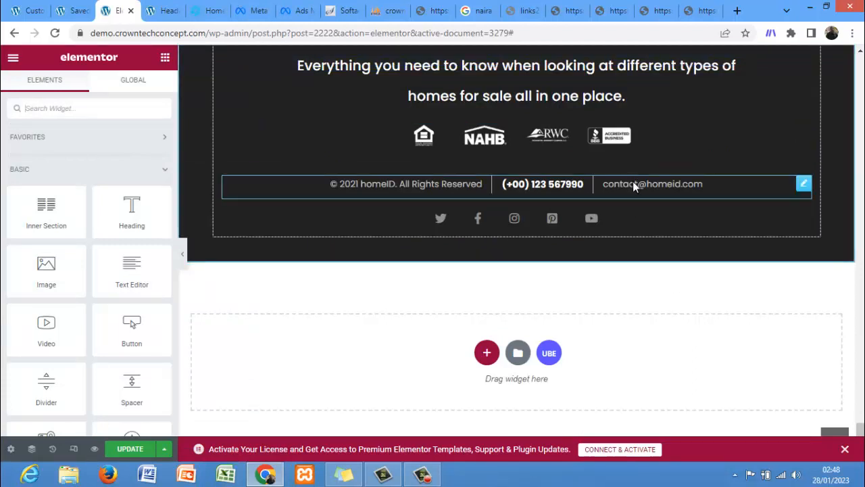
pyautogui.rightClick(625, 139)
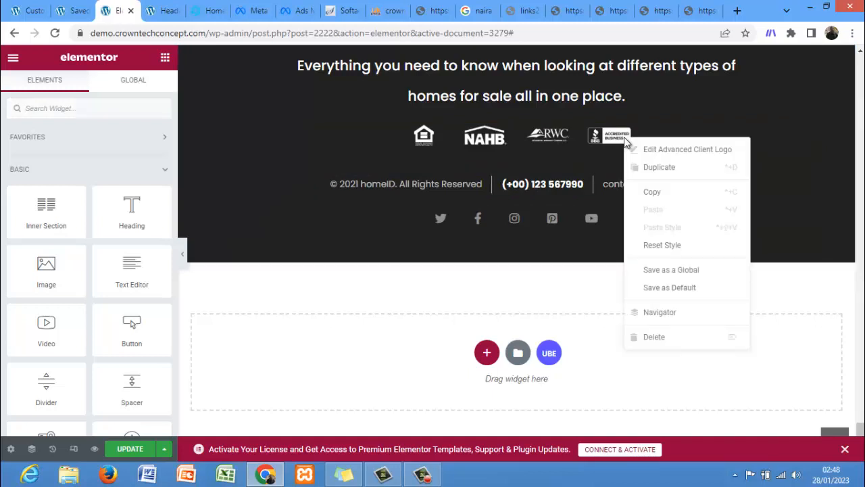
pyautogui.click(652, 338)
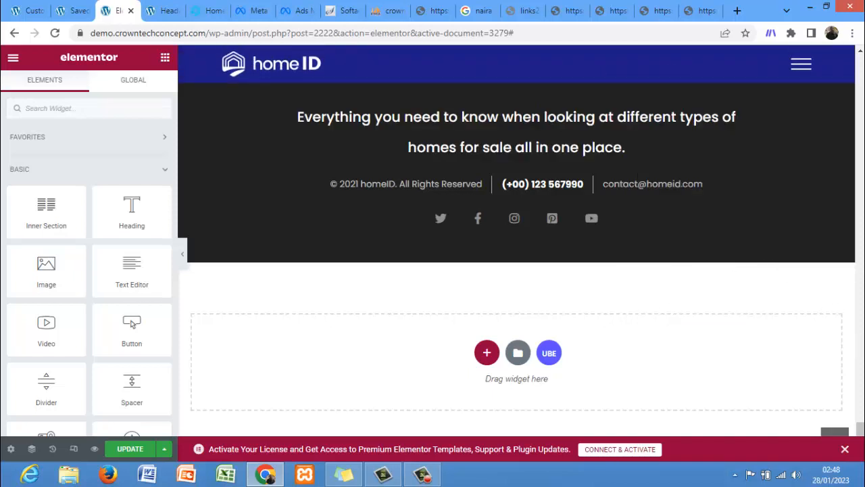
# Step: Save the footer changes with Update
pyautogui.moveTo(863, 427); pyautogui.dragTo(863, 312)
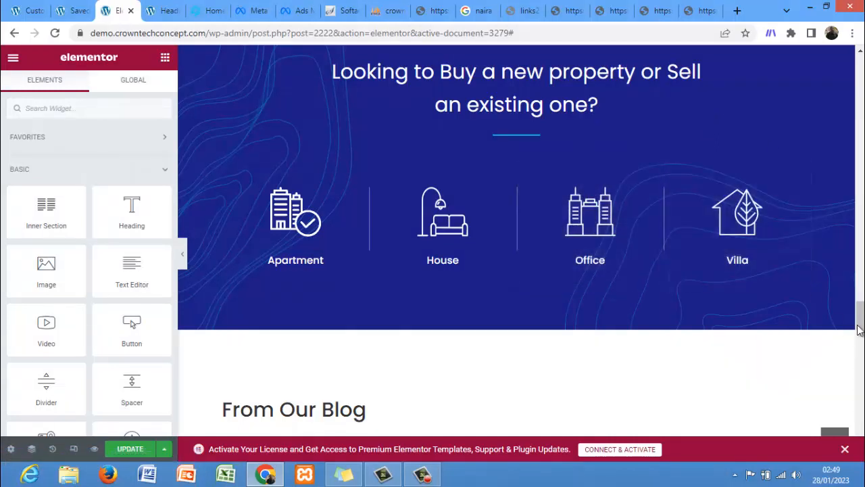
pyautogui.scroll(-3, 805, 307)
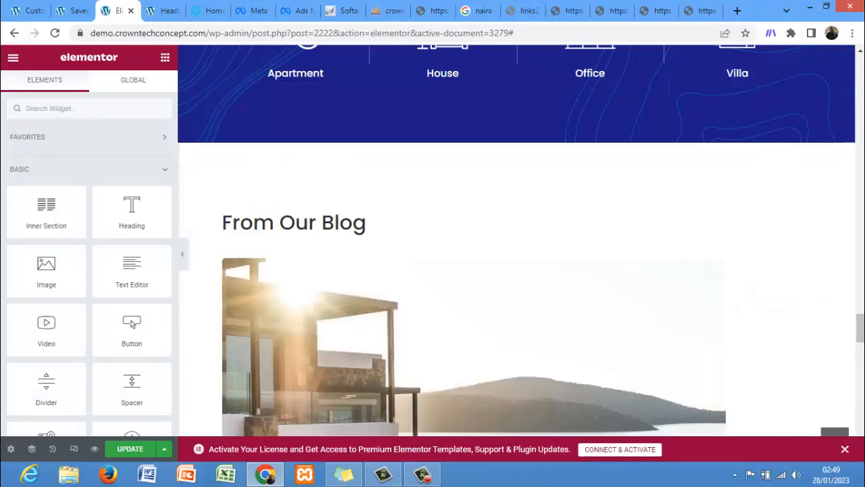
pyautogui.scroll(-10, 769, 258)
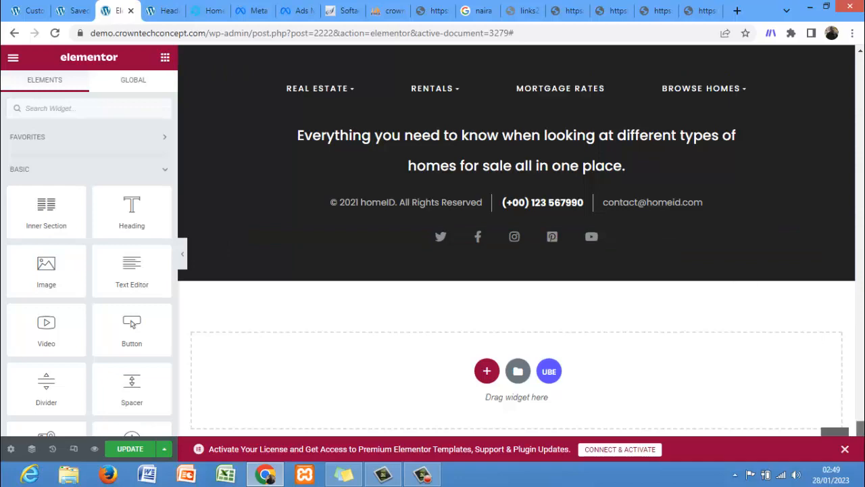
pyautogui.scroll(15, 517, 241)
pyautogui.scroll(5, 516, 257)
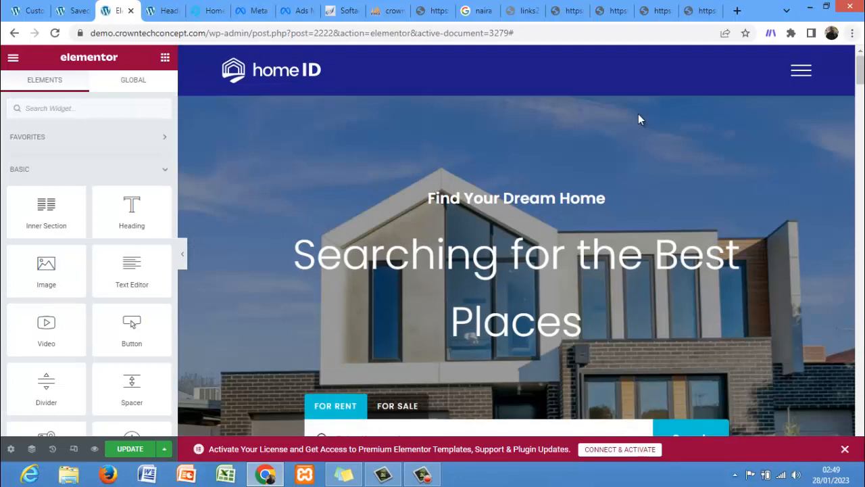
pyautogui.moveTo(510, 106)
pyautogui.moveTo(861, 78)
pyautogui.mouseDown()
pyautogui.moveTo(862, 93)
pyautogui.moveTo(861, 79)
pyautogui.mouseUp()
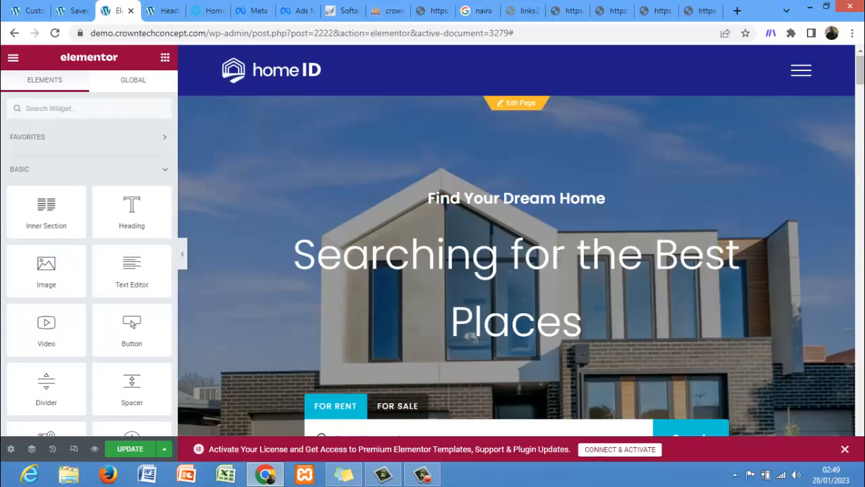
pyautogui.scroll(-10, 804, 100)
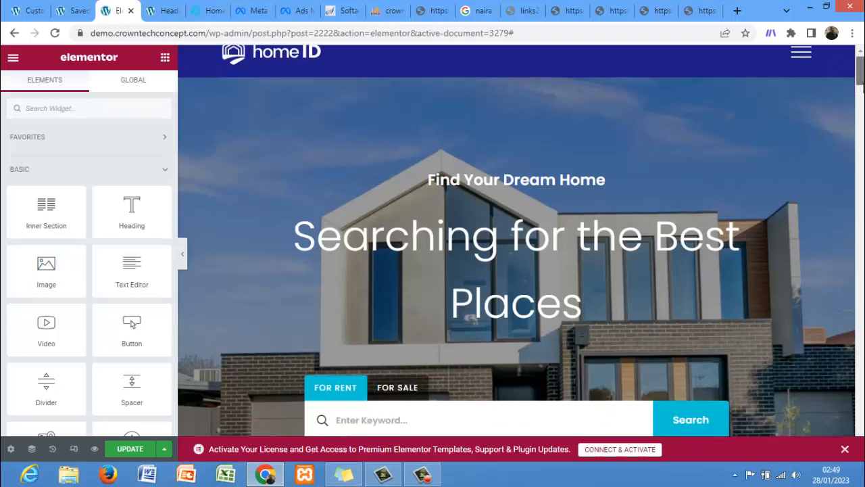
pyautogui.scroll(-2, 450, 284)
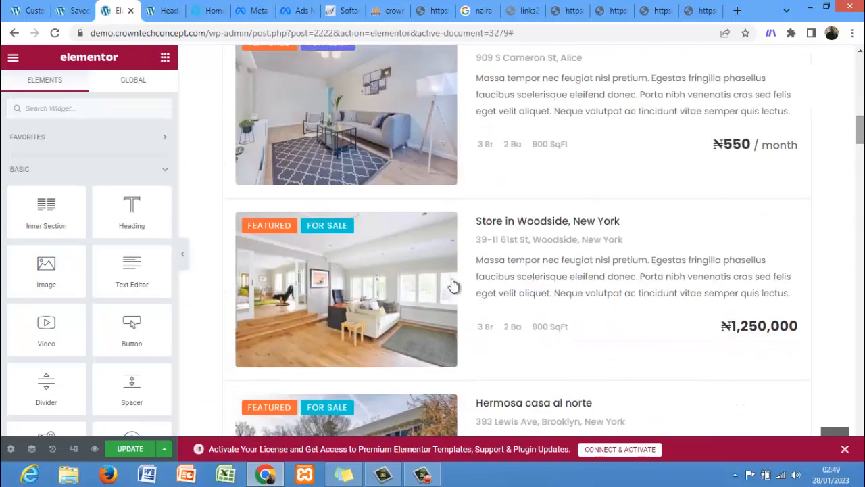
pyautogui.click(122, 448)
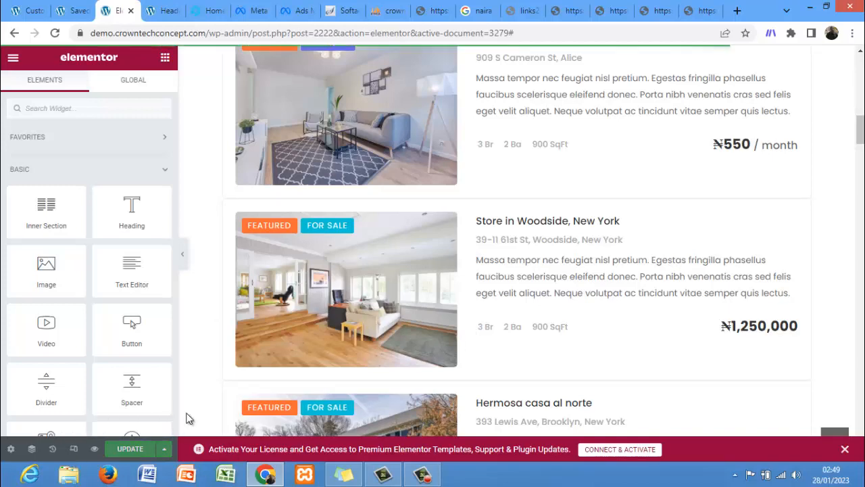
# Step: Scroll through the home page to review the hero and the property listings
pyautogui.scroll(5, 523, 400)
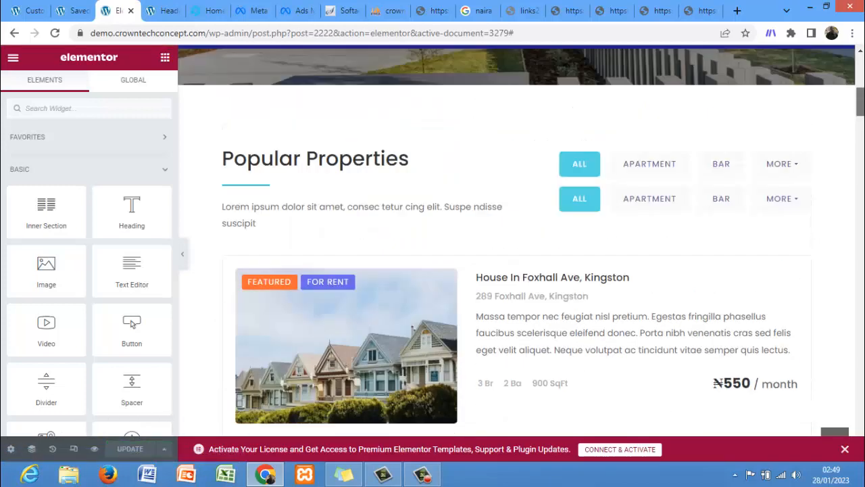
pyautogui.scroll(6, 517, 243)
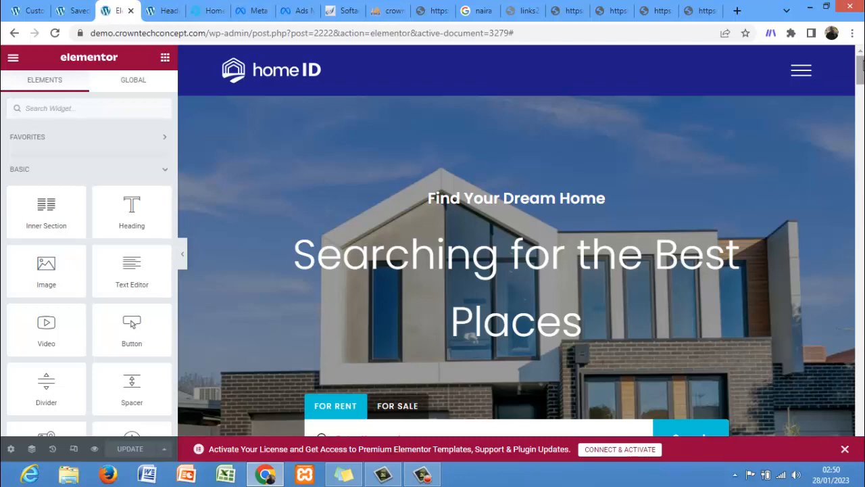
pyautogui.scroll(-10, 522, 240)
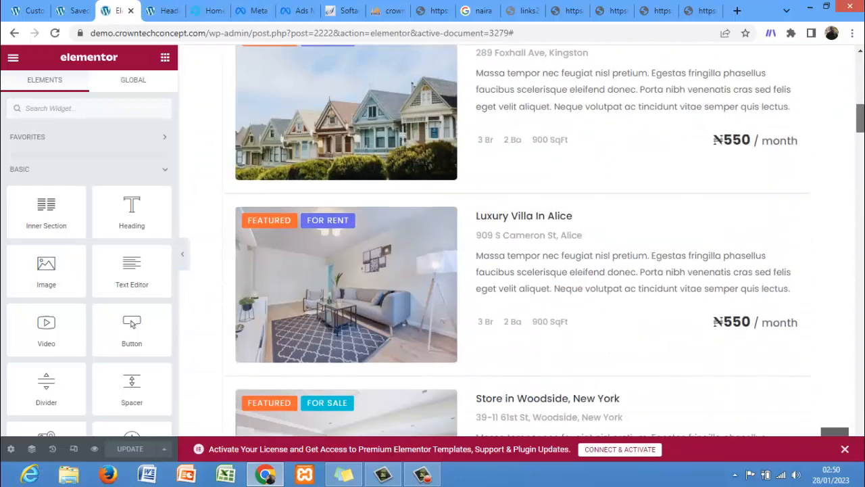
pyautogui.scroll(-6, 521, 240)
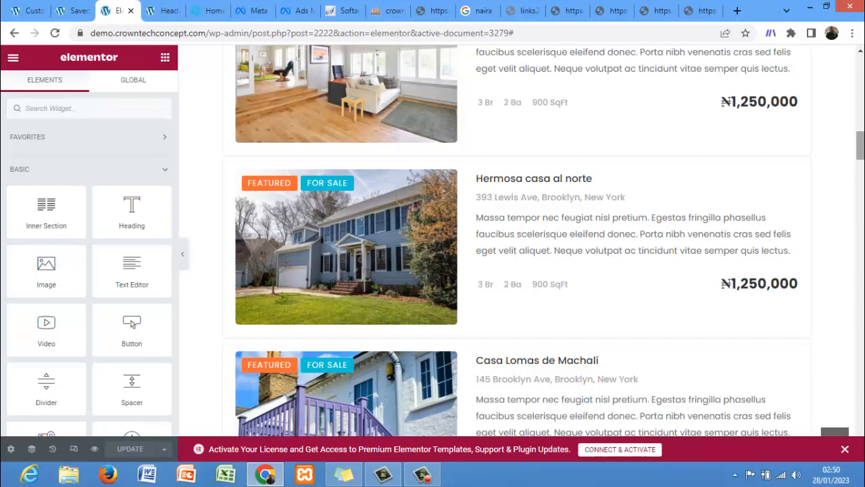
pyautogui.moveTo(863, 144); pyautogui.dragTo(863, 162)
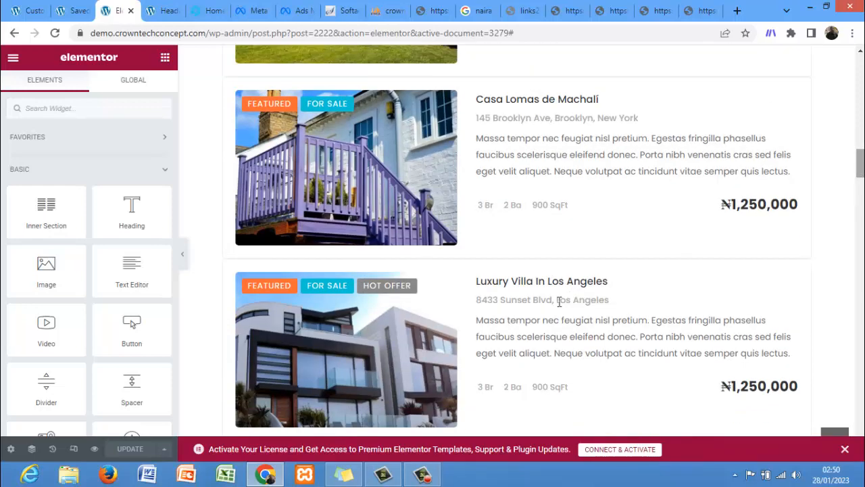
pyautogui.click(422, 474)
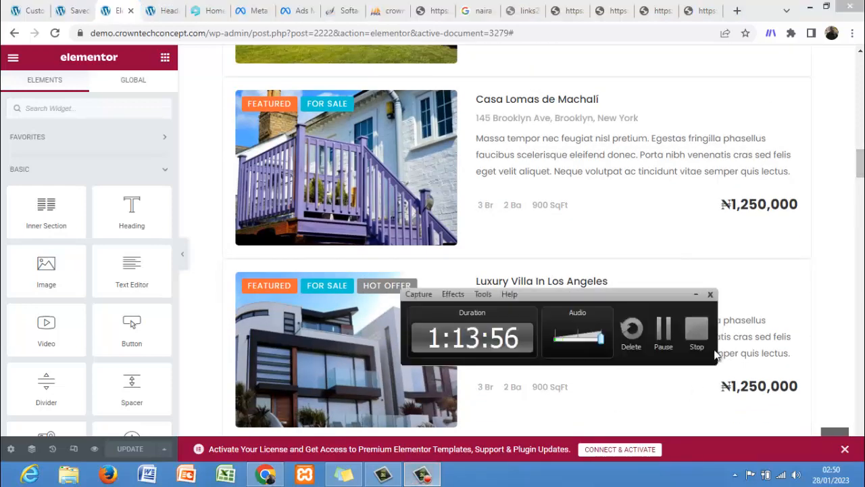